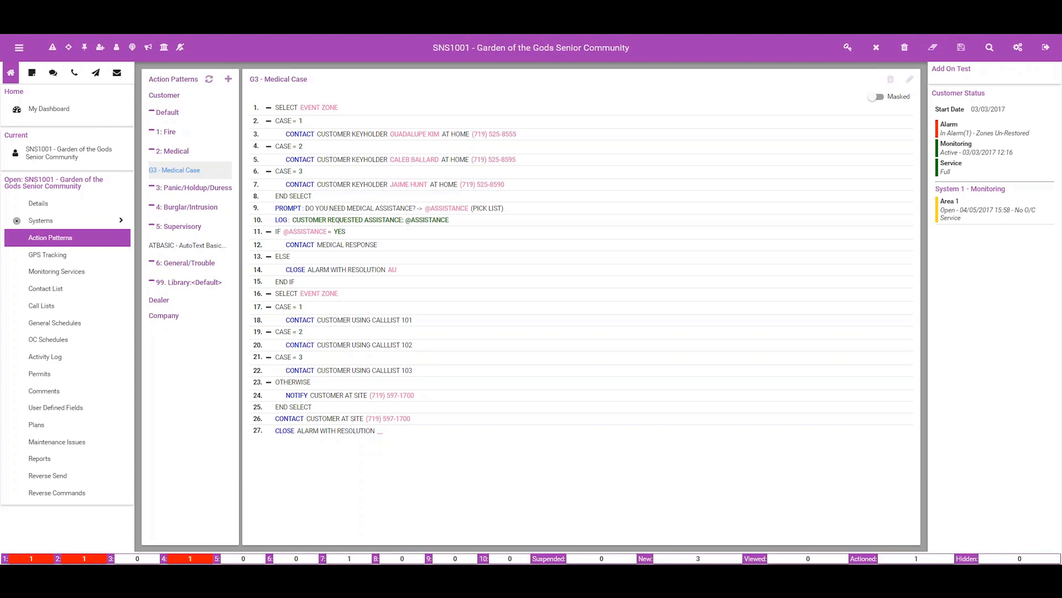
Create a new customer action pattern with code MED, description "Medical Case" and category 2: Medical, passing the operator validation
click(227, 80)
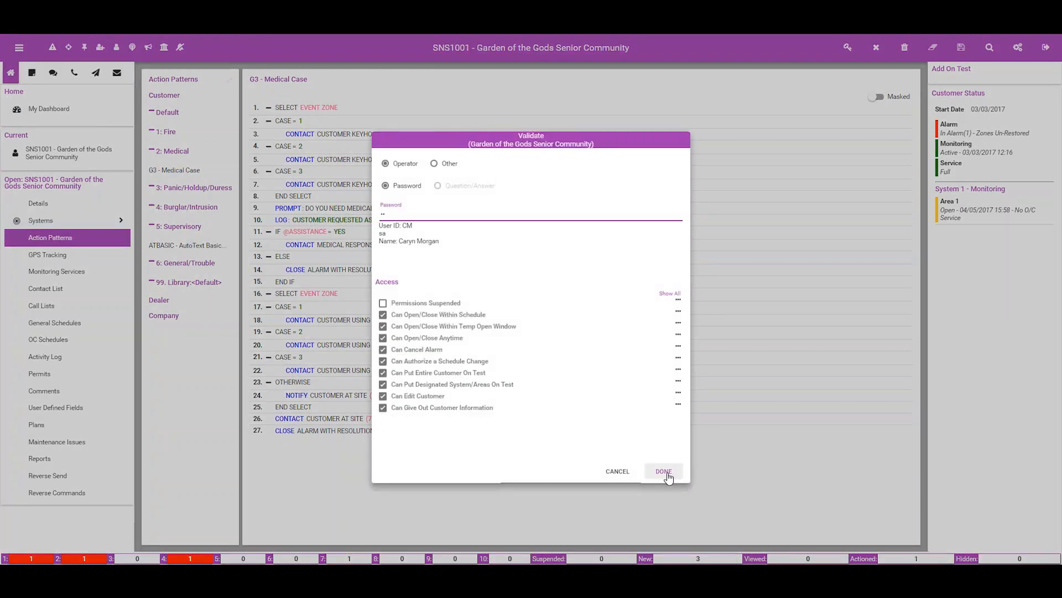
click(664, 473)
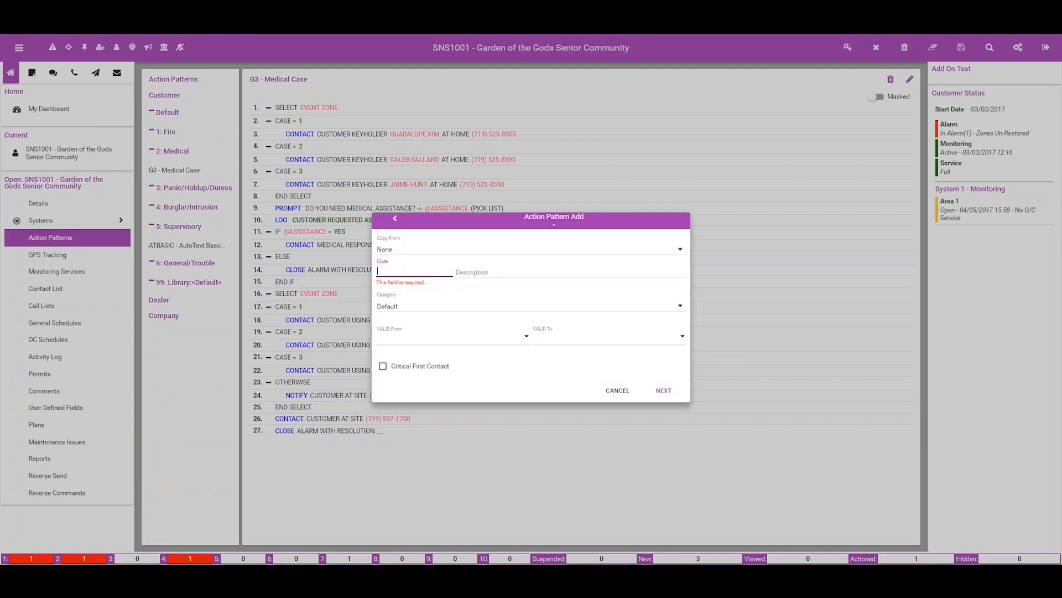
text(MED)
key(Tab)
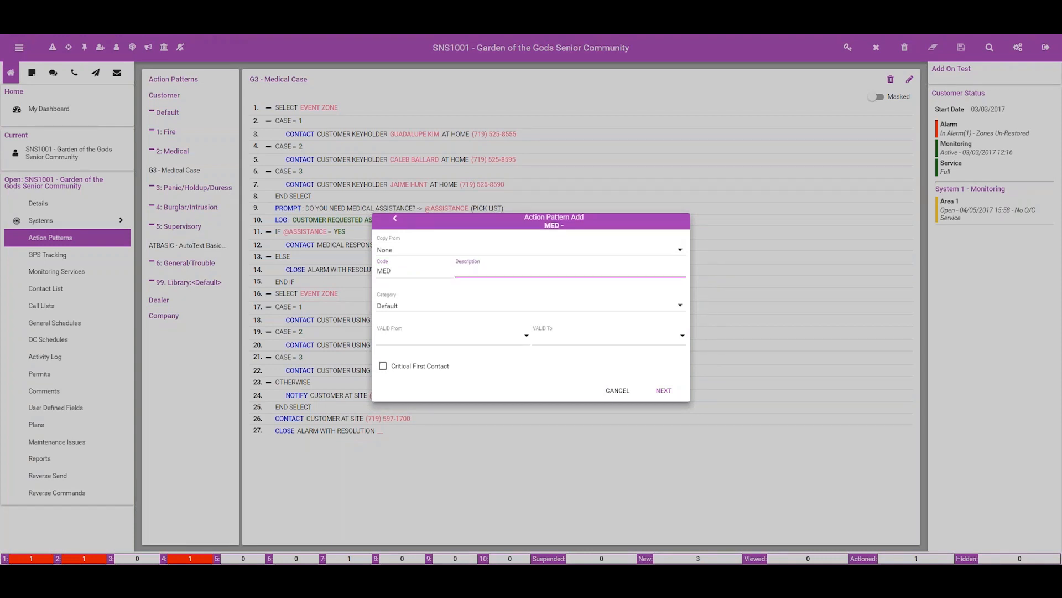
text(Medical Case)
key(Tab)
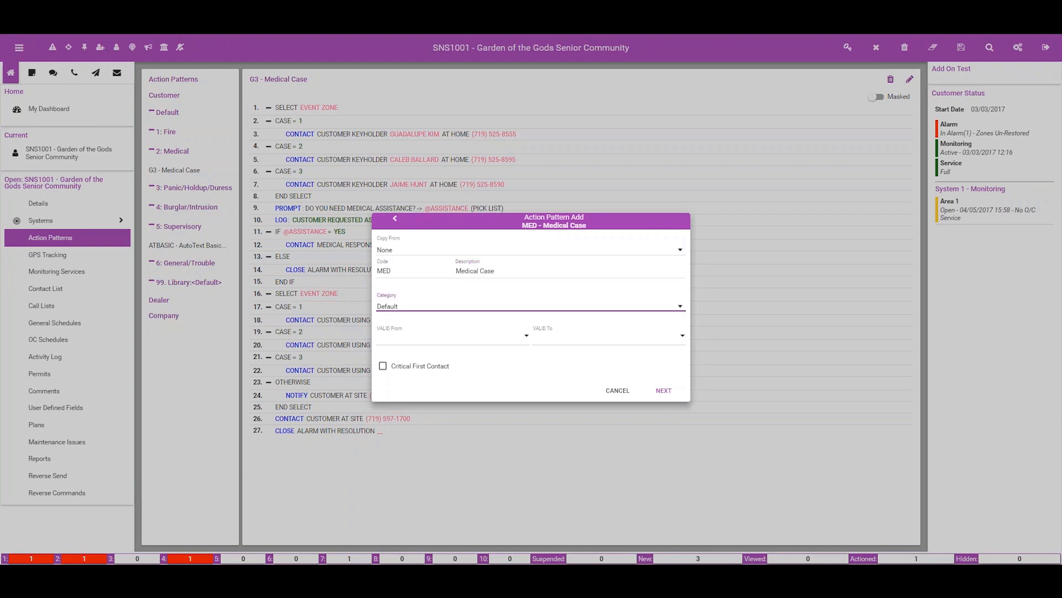
key(2)
key(Return)
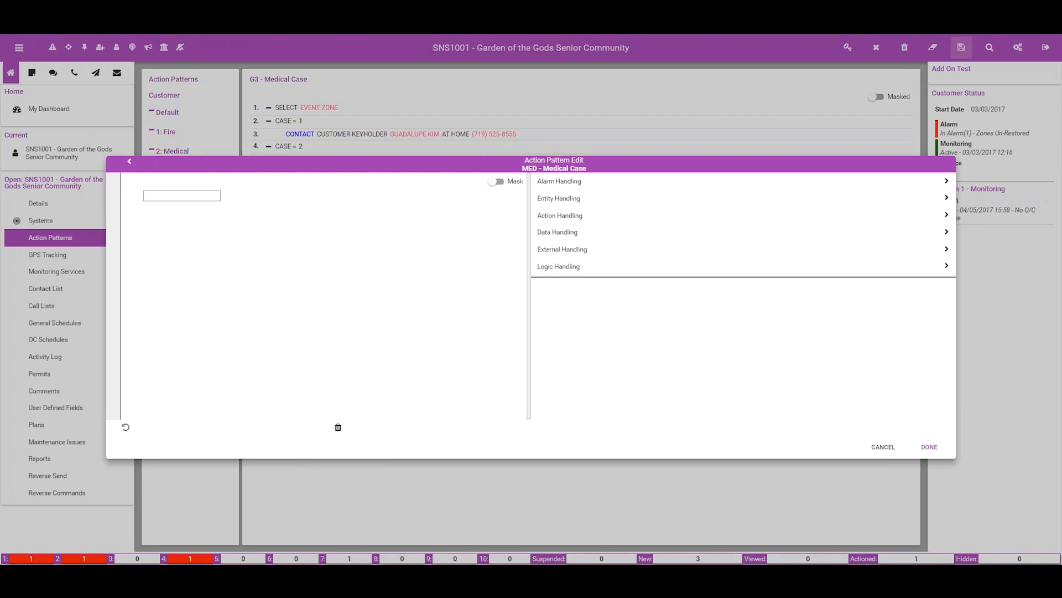
click(573, 236)
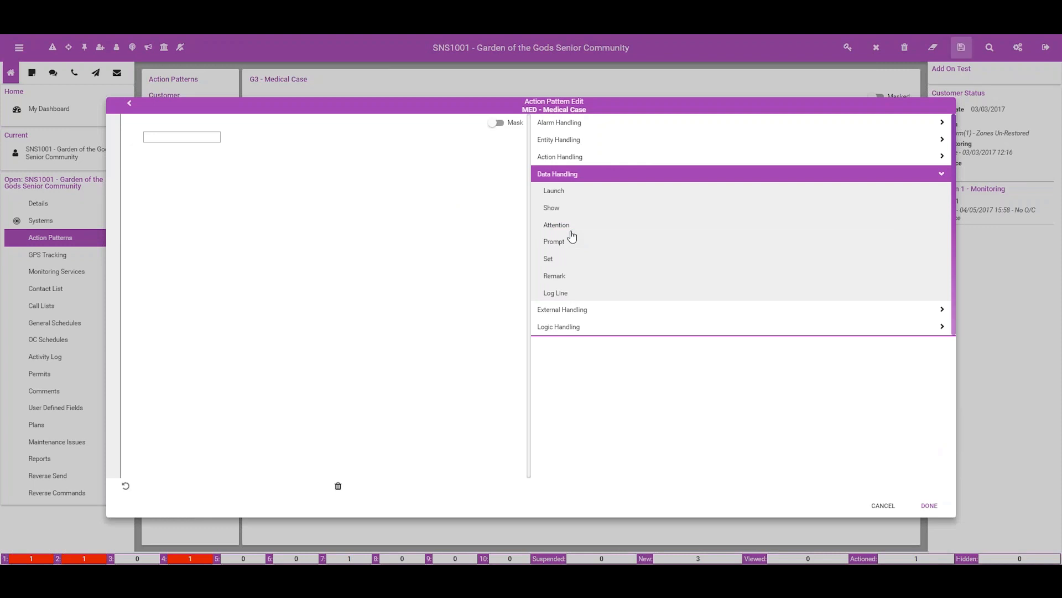
click(574, 174)
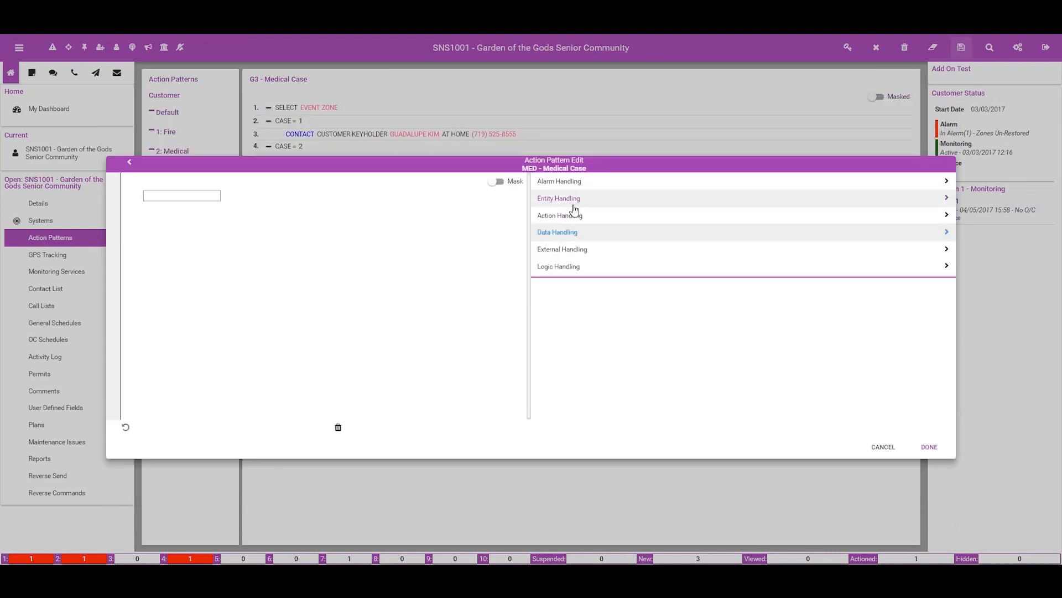
click(570, 215)
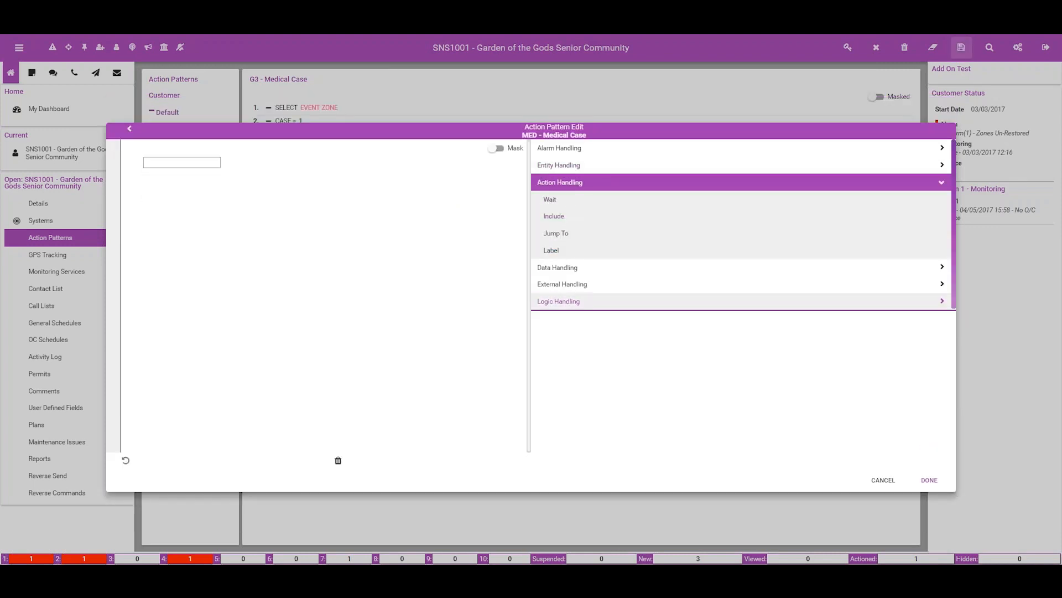
Add a Select line as line 1, using the Event Value [At Alarm Time] field type and the Event Zone field
click(570, 301)
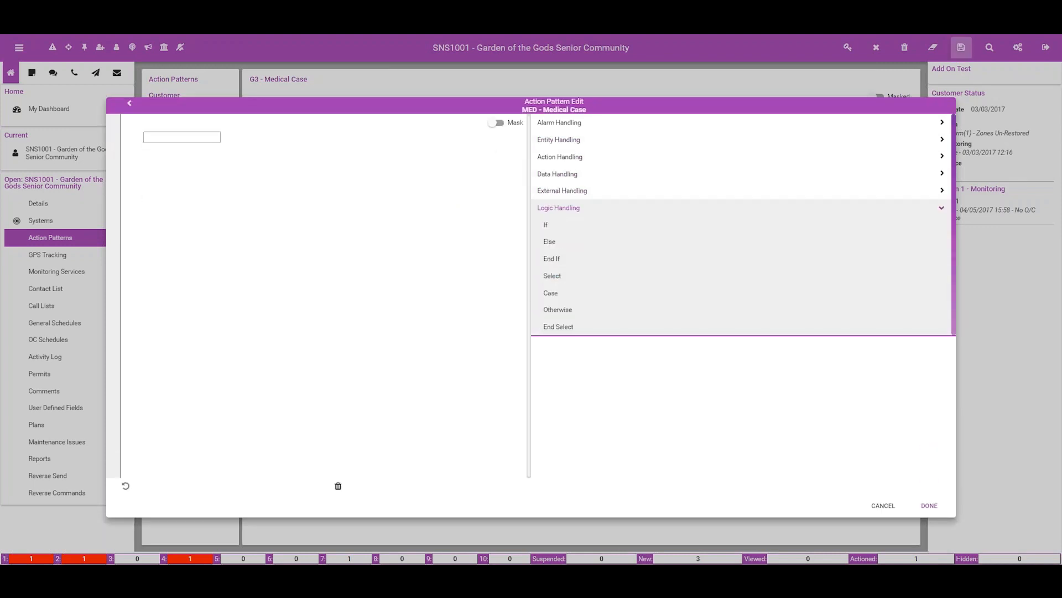
click(559, 279)
click(628, 374)
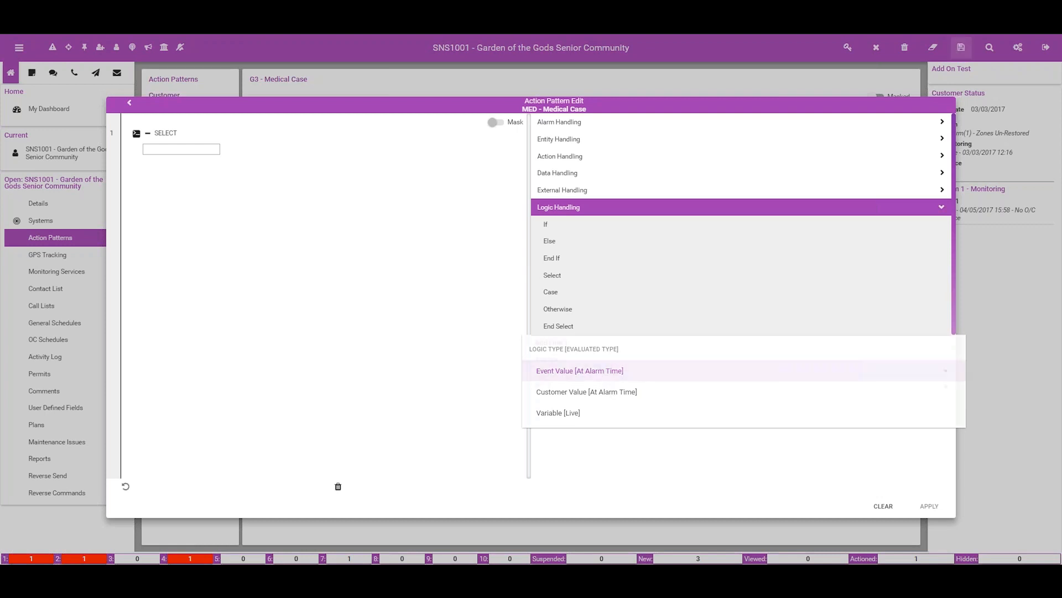
click(605, 370)
click(561, 392)
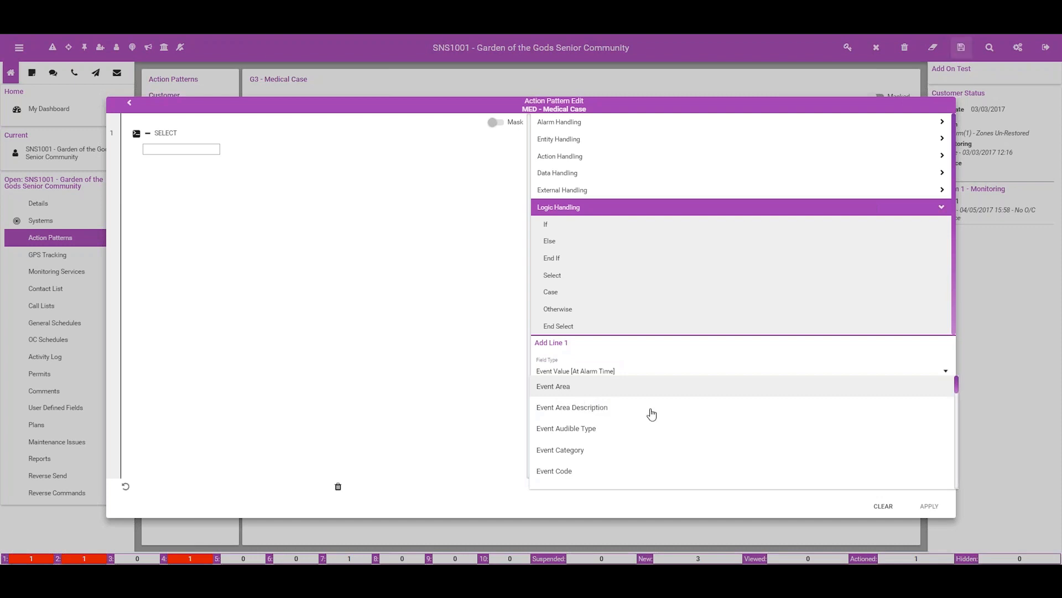
scroll(652, 415, down, 3)
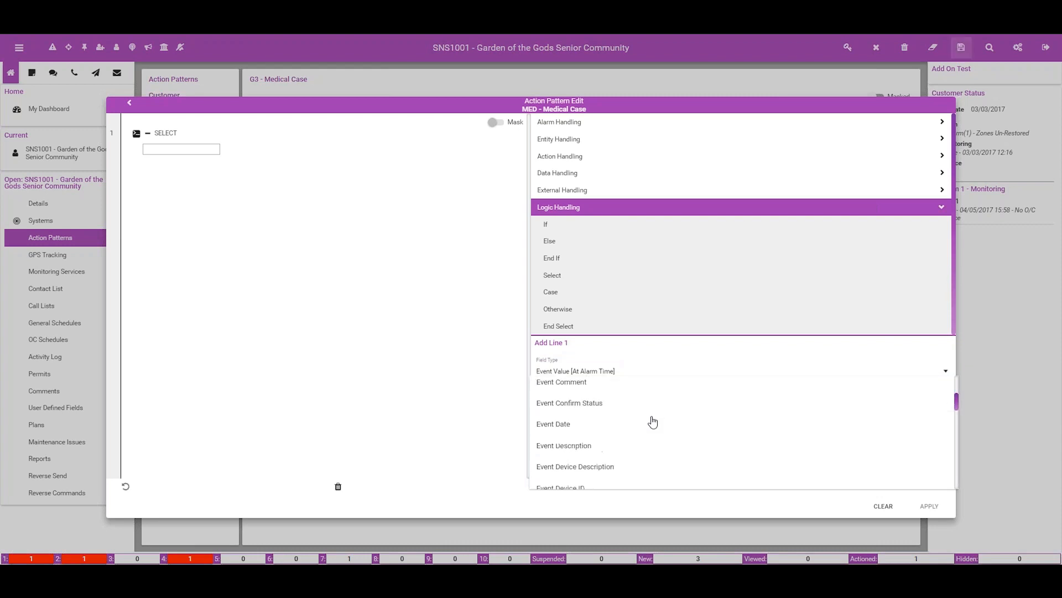
scroll(652, 426, down, 4)
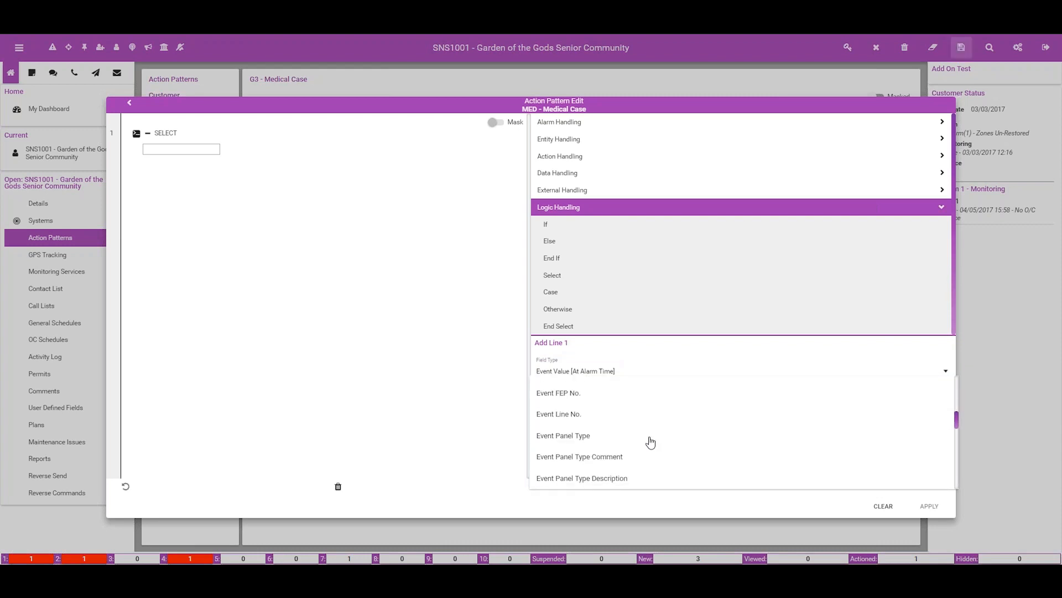
scroll(651, 441, down, 4)
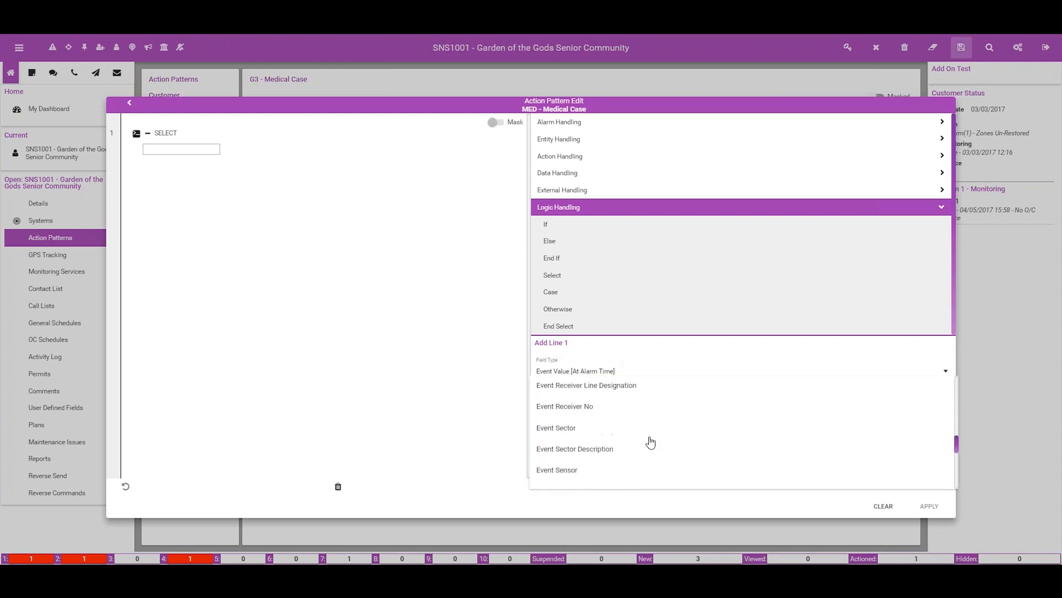
scroll(614, 434, down, 4)
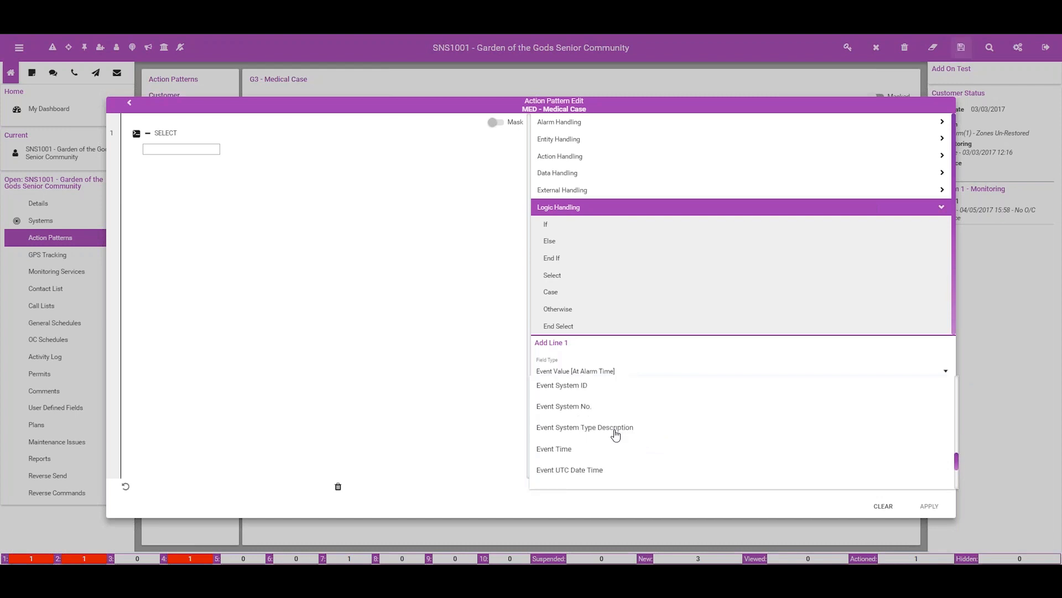
scroll(616, 435, down, 5)
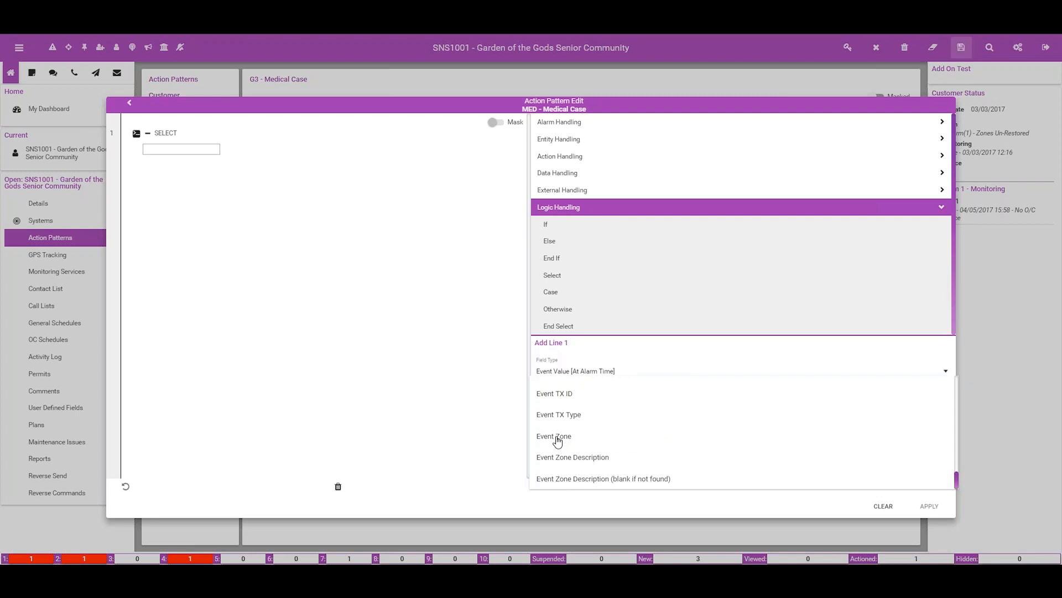
click(558, 438)
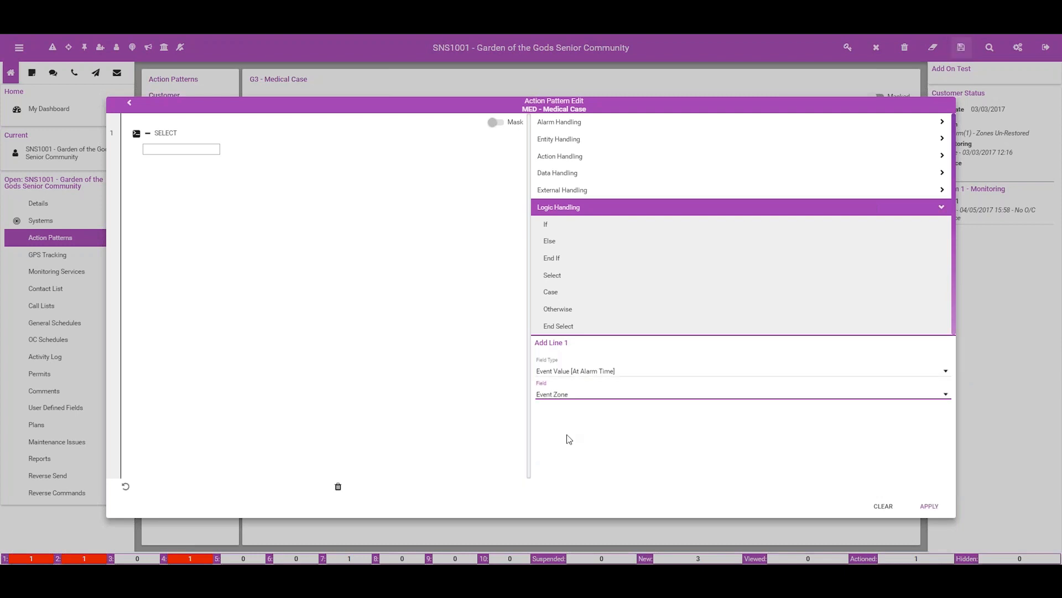
click(928, 505)
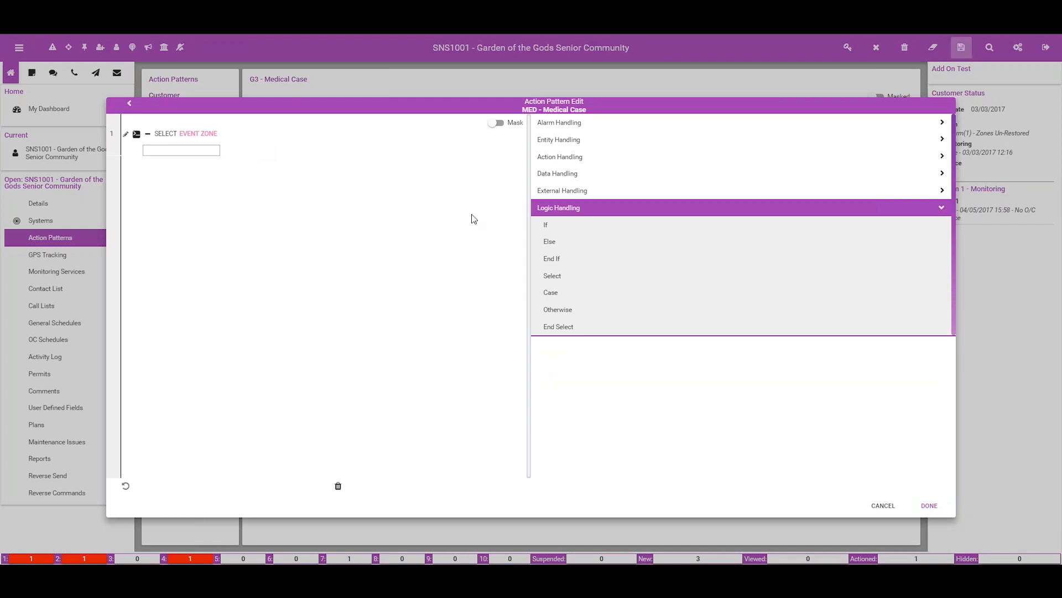
Add a Case line equal to 1 below the Select line
click(549, 299)
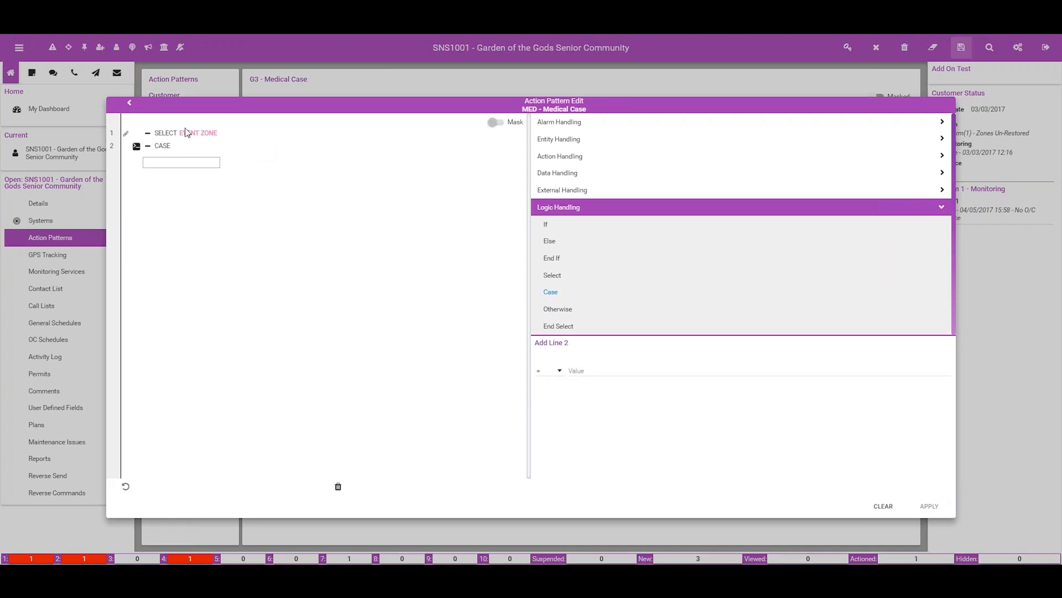
click(595, 370)
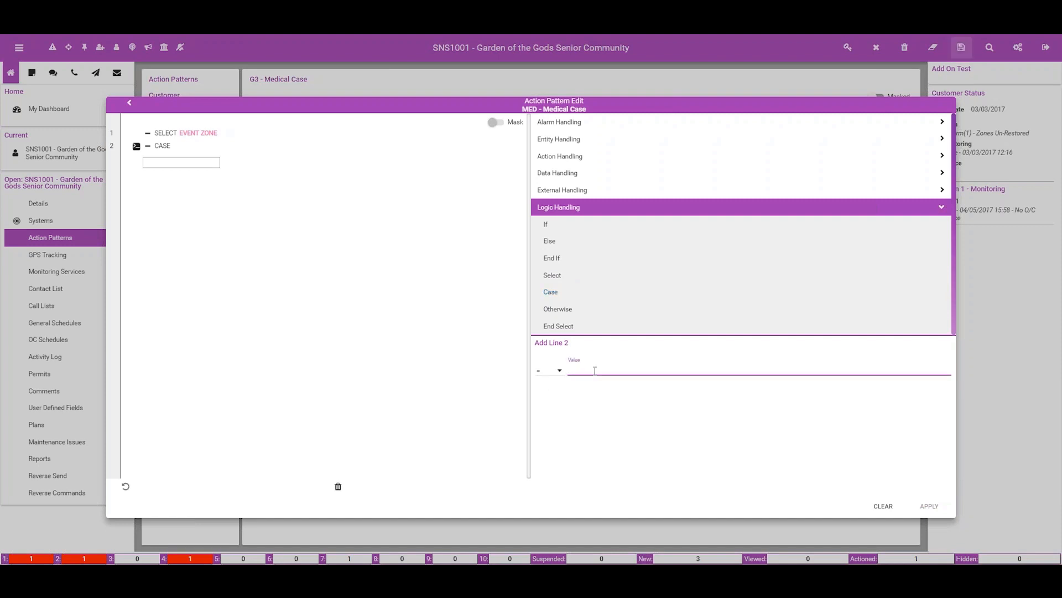
text(1)
click(934, 505)
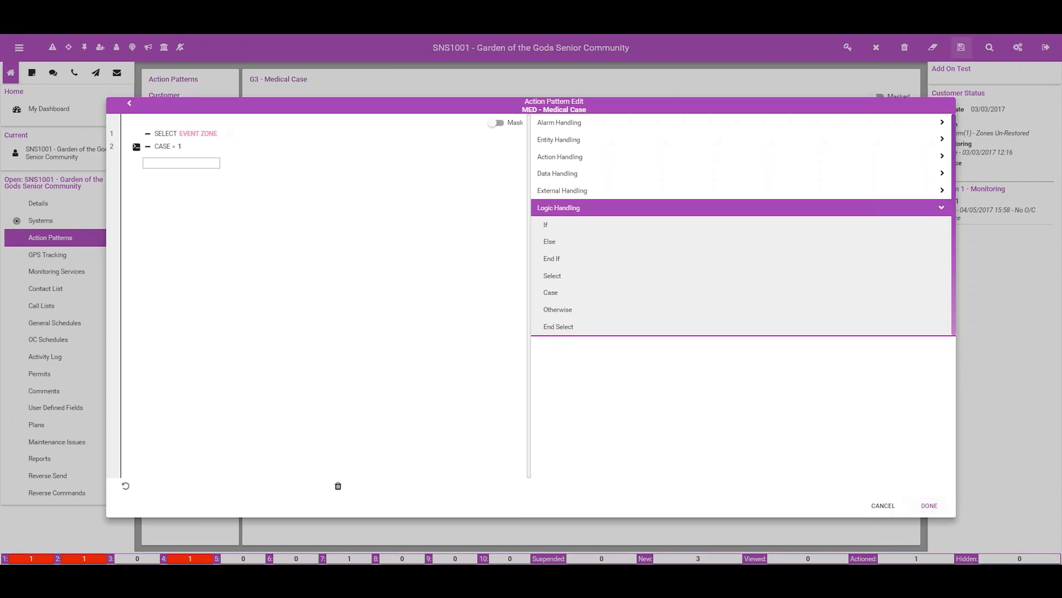
Under case 1, add a Contact line for the home number of the eighth keyholder in the contact list
click(566, 142)
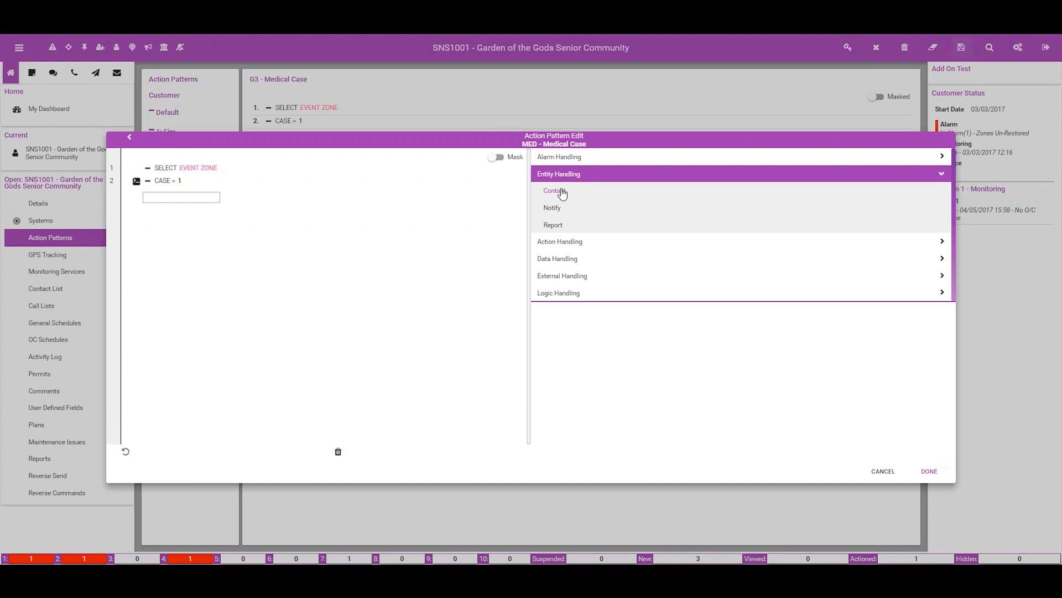
click(561, 191)
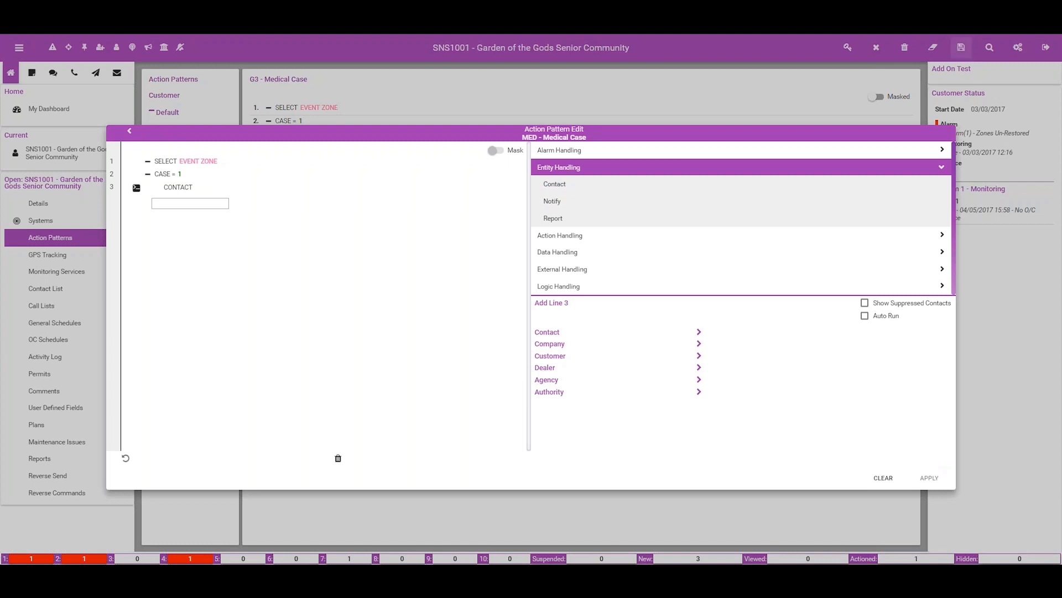
click(698, 332)
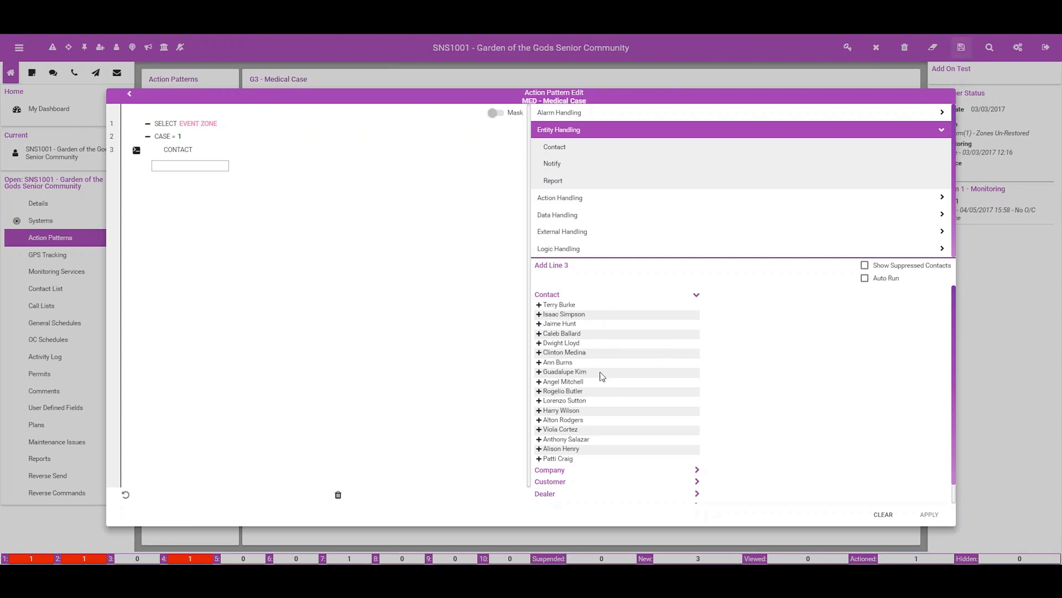
click(539, 372)
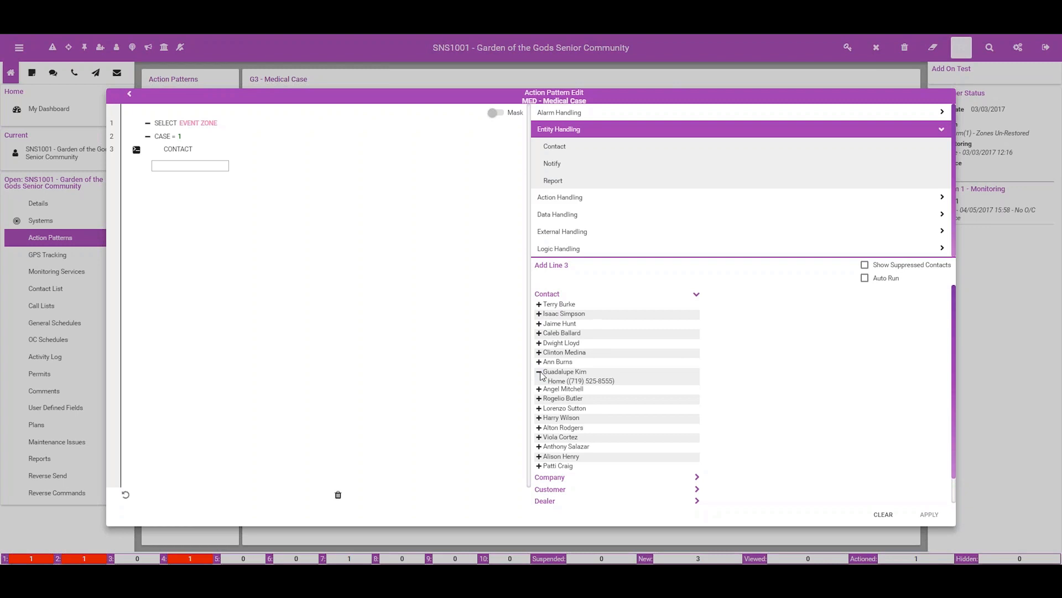
click(584, 370)
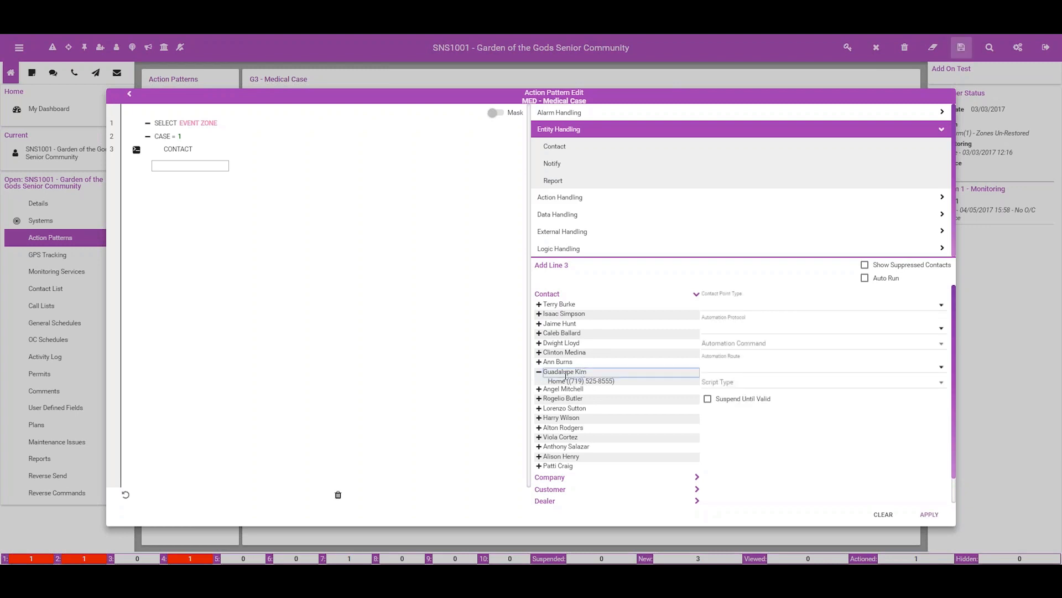
click(575, 381)
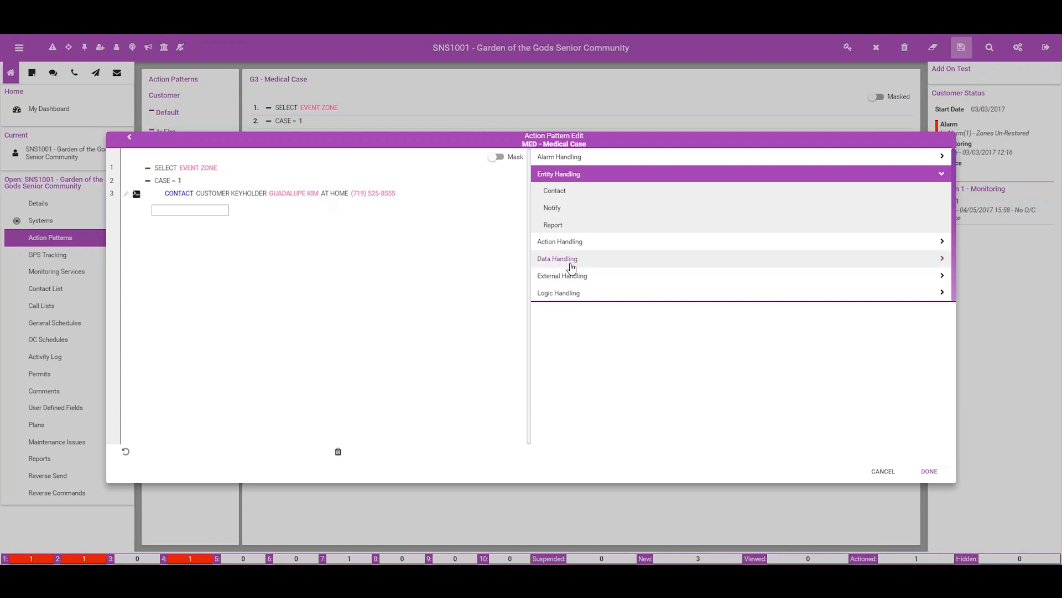
Add a Case line equal to 2 after the first contact line
click(565, 293)
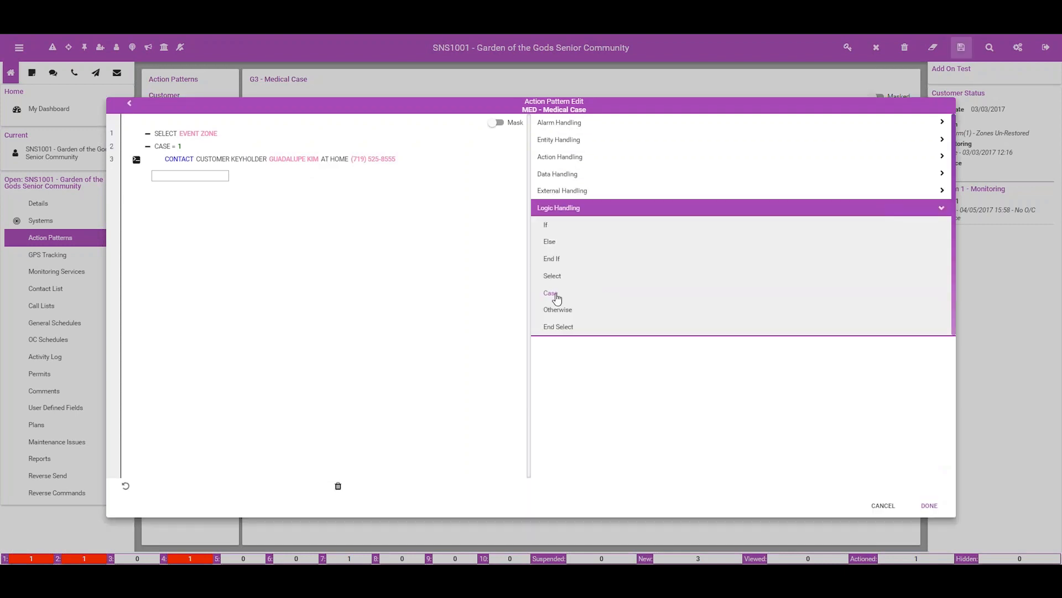
click(555, 294)
click(576, 372)
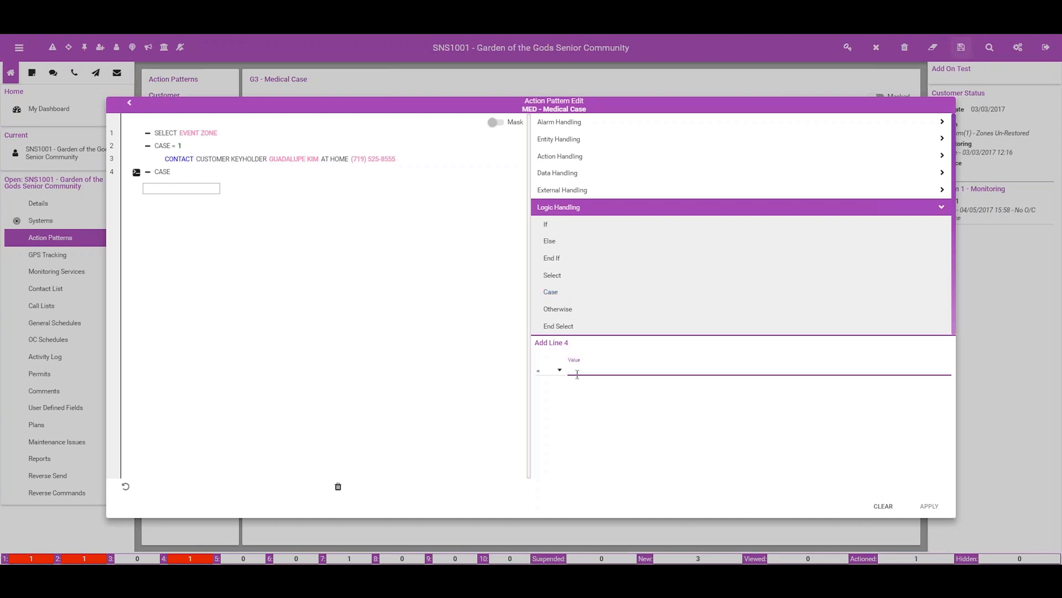
text(2)
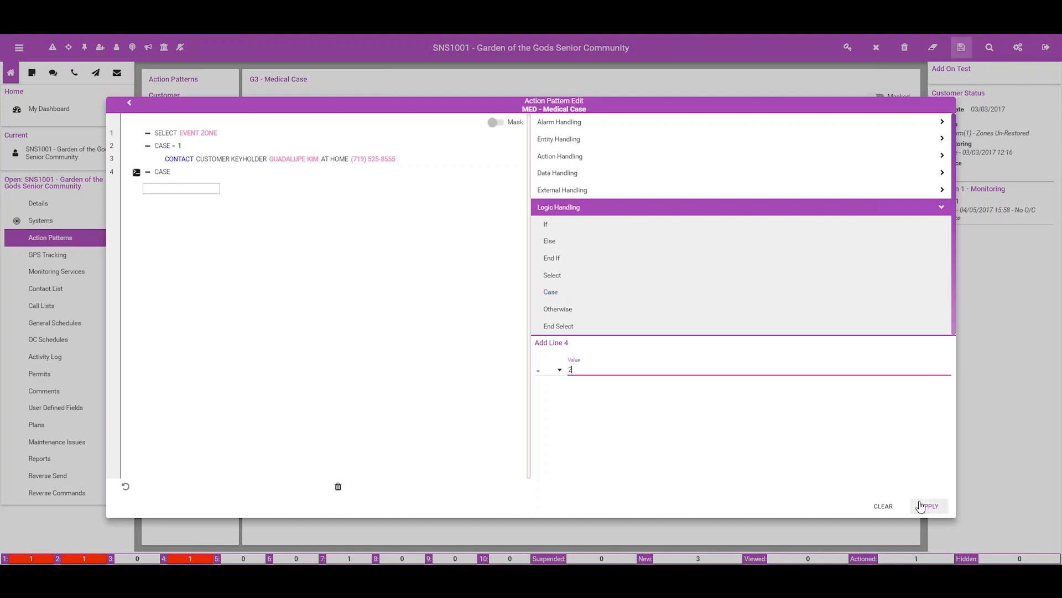
click(930, 506)
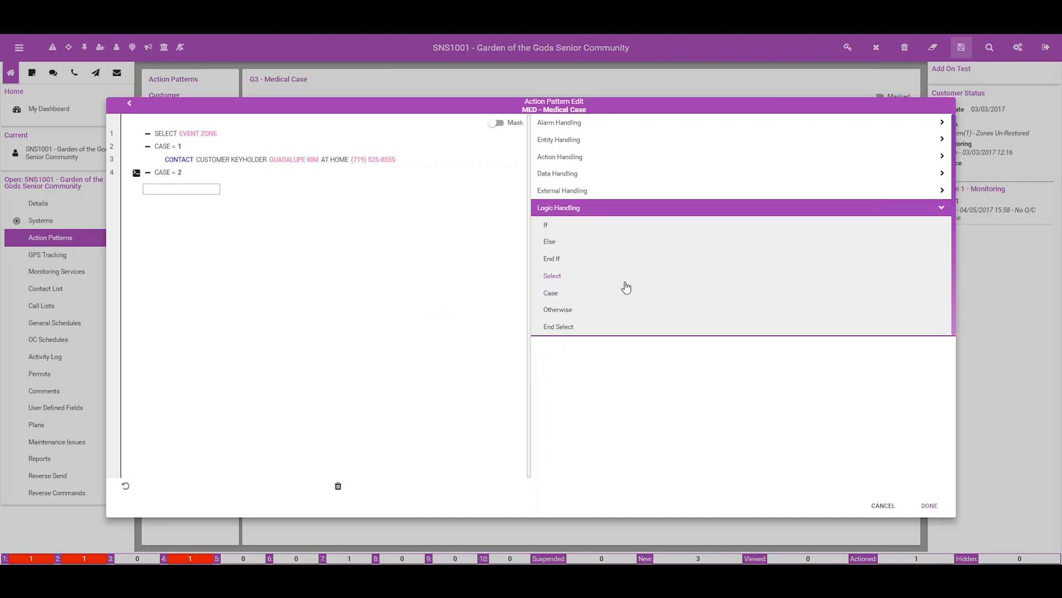
Under case 2, add a Contact line for the home number of the fourth keyholder in the contact list
click(559, 141)
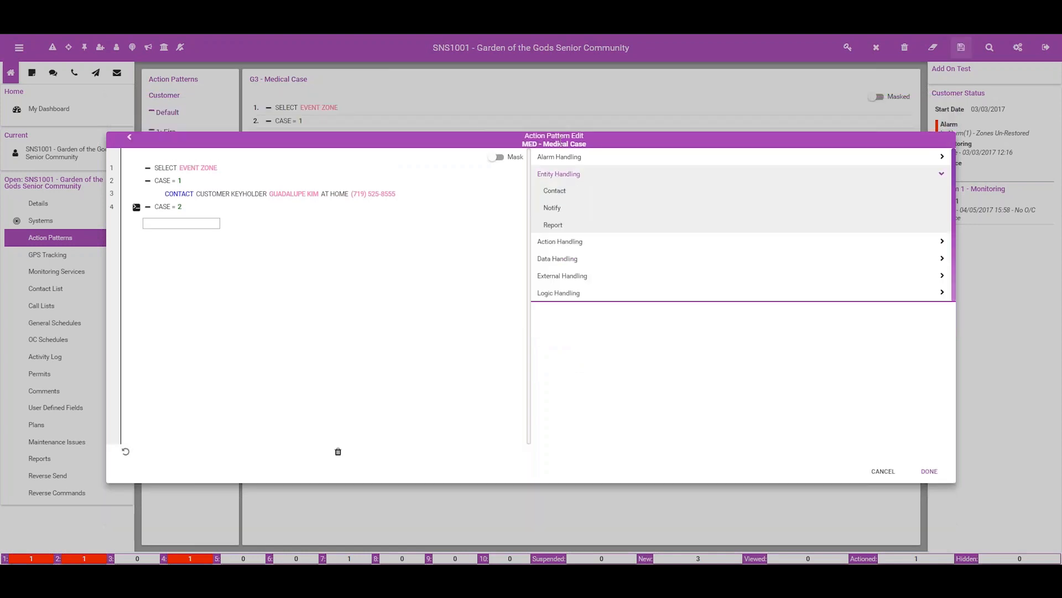
click(552, 190)
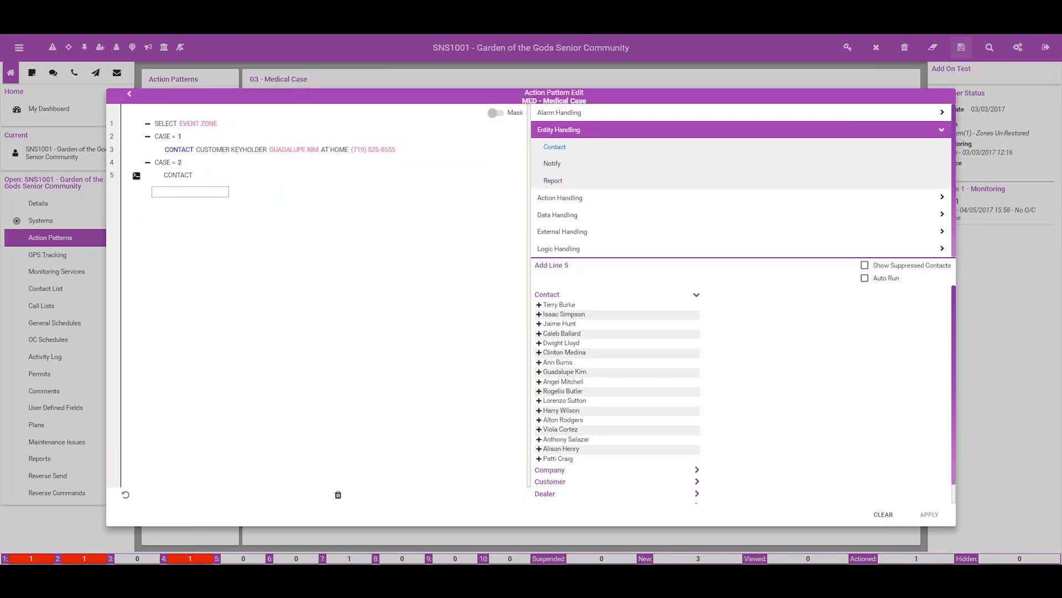
click(539, 335)
click(587, 343)
click(929, 514)
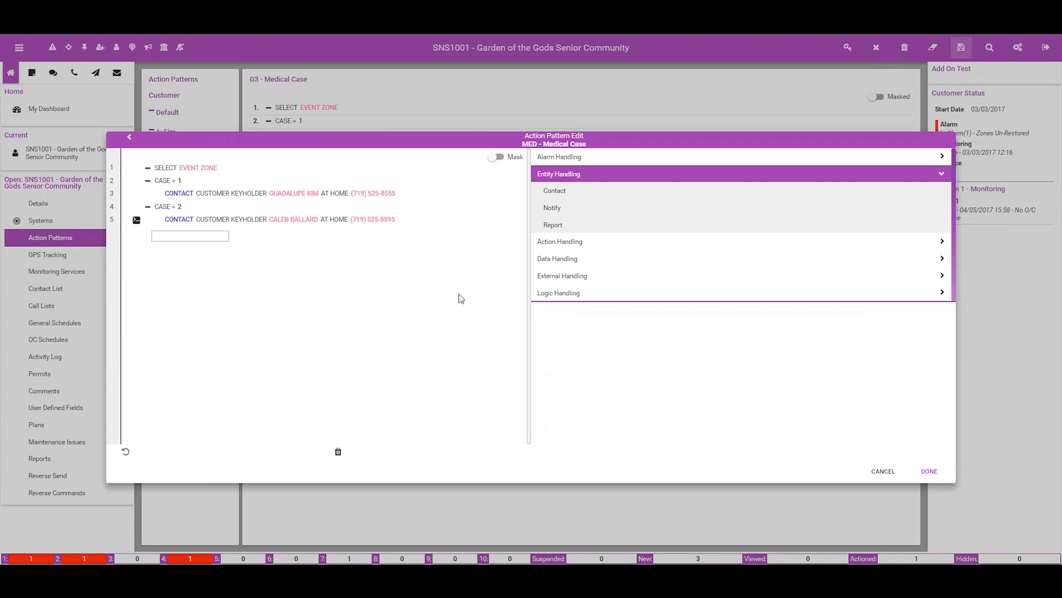
Add a Case line equal to 3 after the second contact line
click(557, 293)
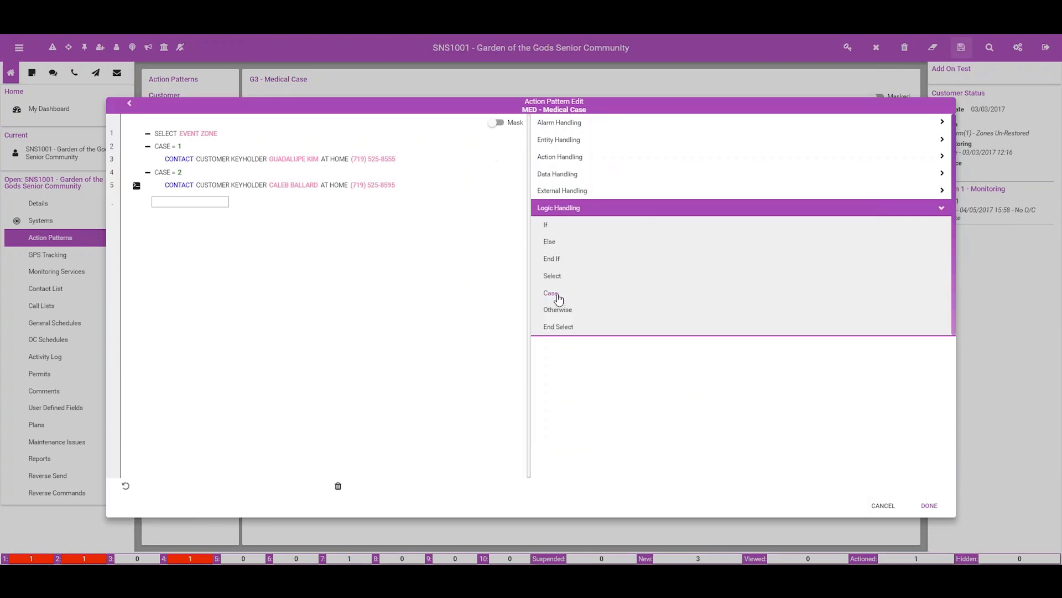
click(554, 293)
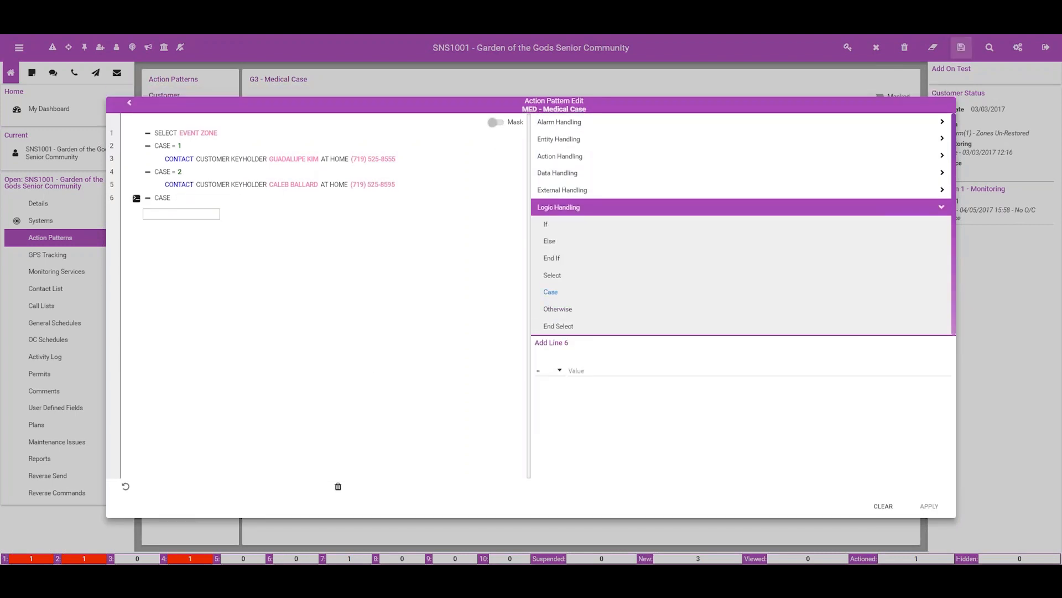
click(581, 370)
text(3)
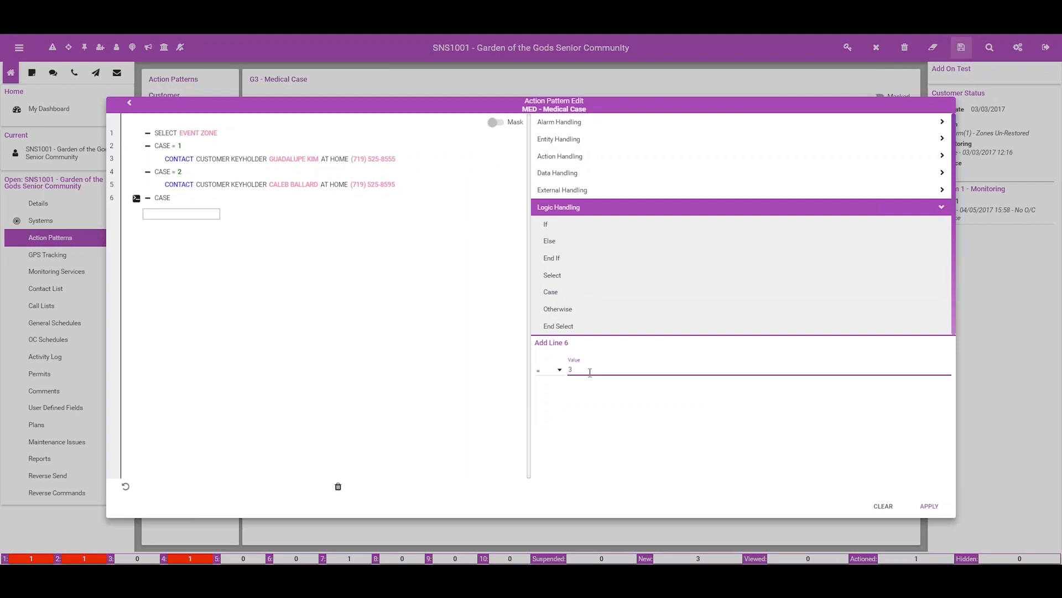
click(929, 506)
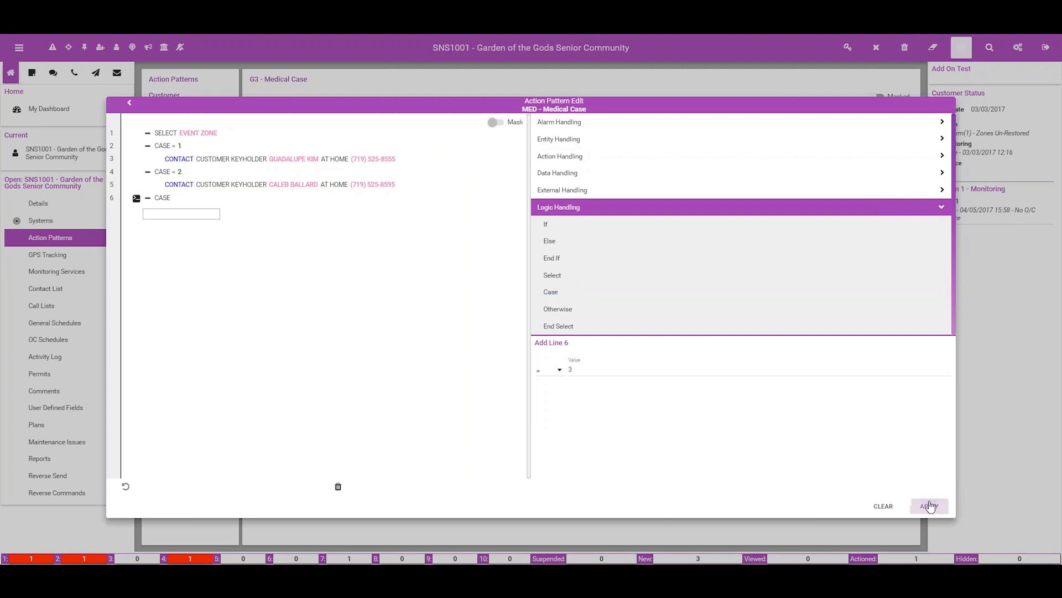
Under case 3, add a Contact line for the third listed keyholder's home number and close the block with an End Select line
click(548, 139)
click(556, 193)
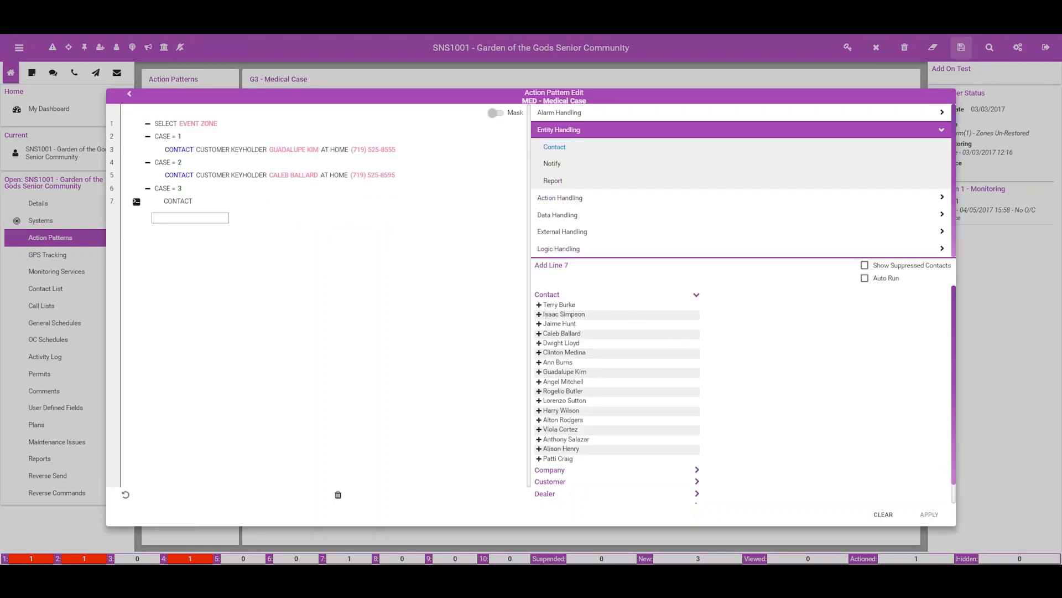
click(539, 324)
click(594, 334)
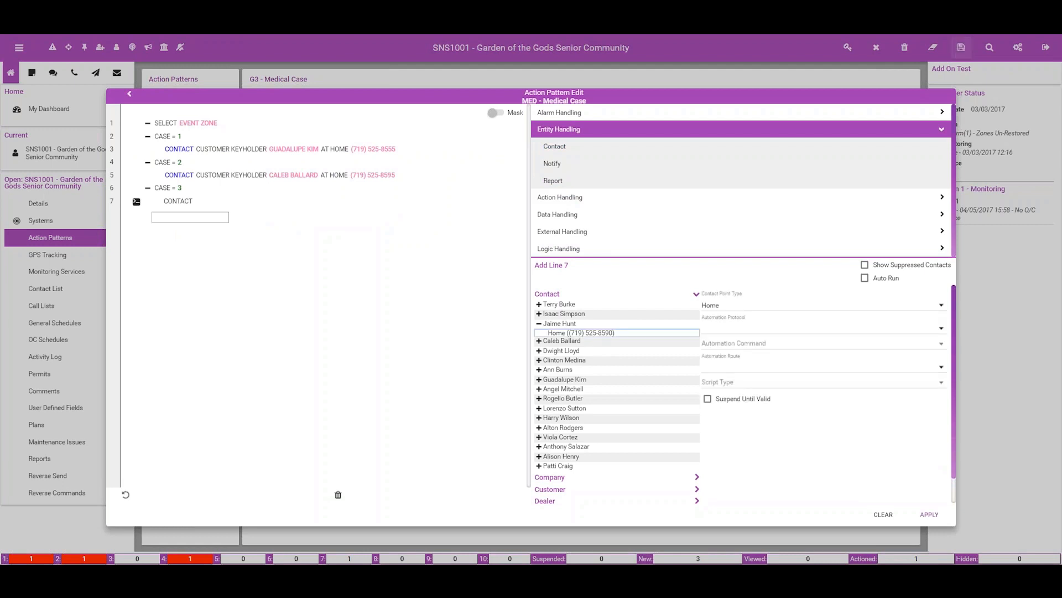
click(930, 515)
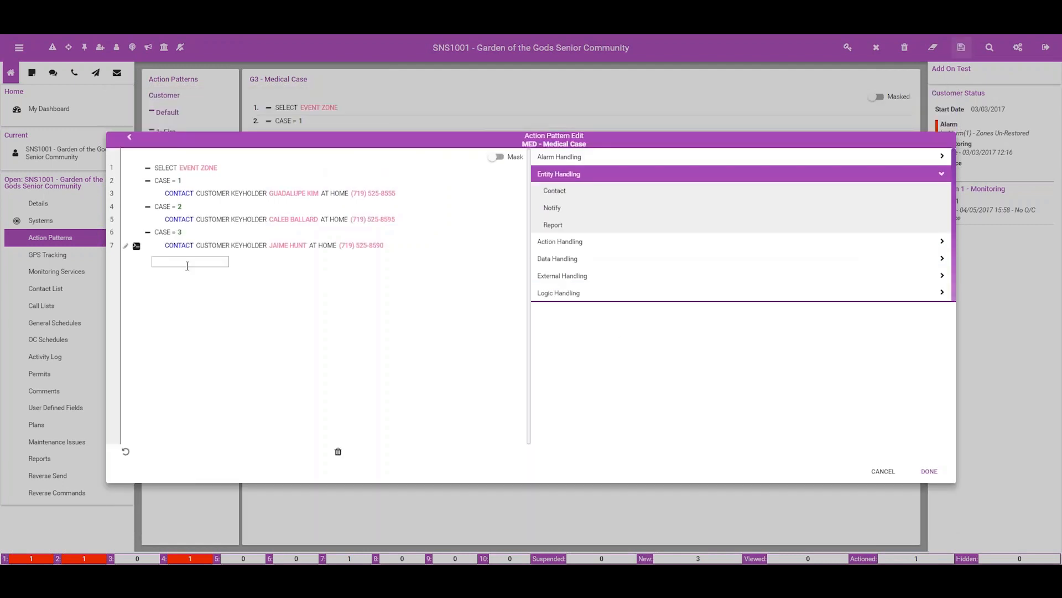
click(558, 294)
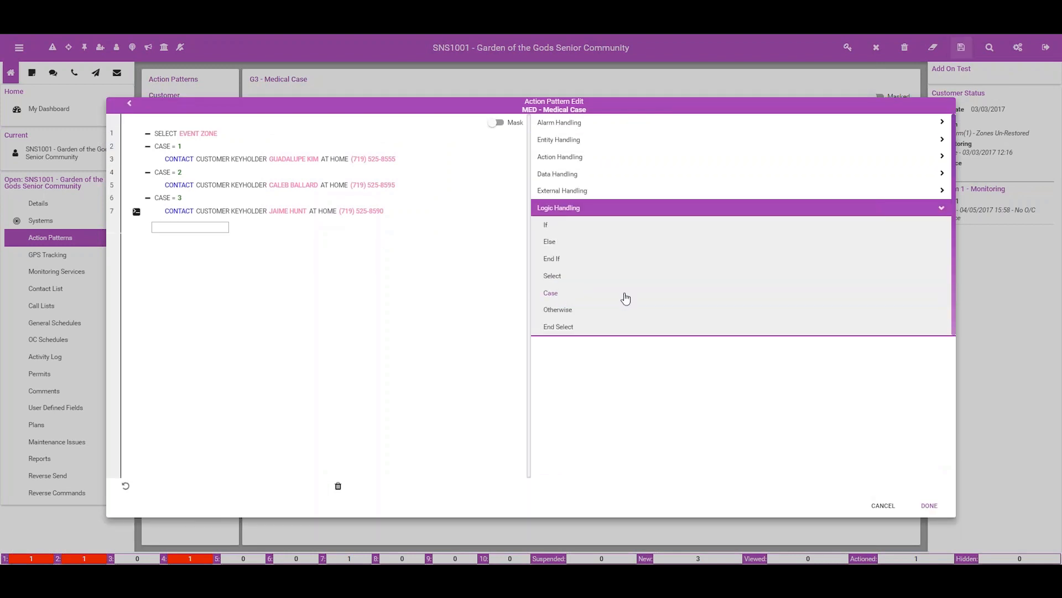
click(560, 328)
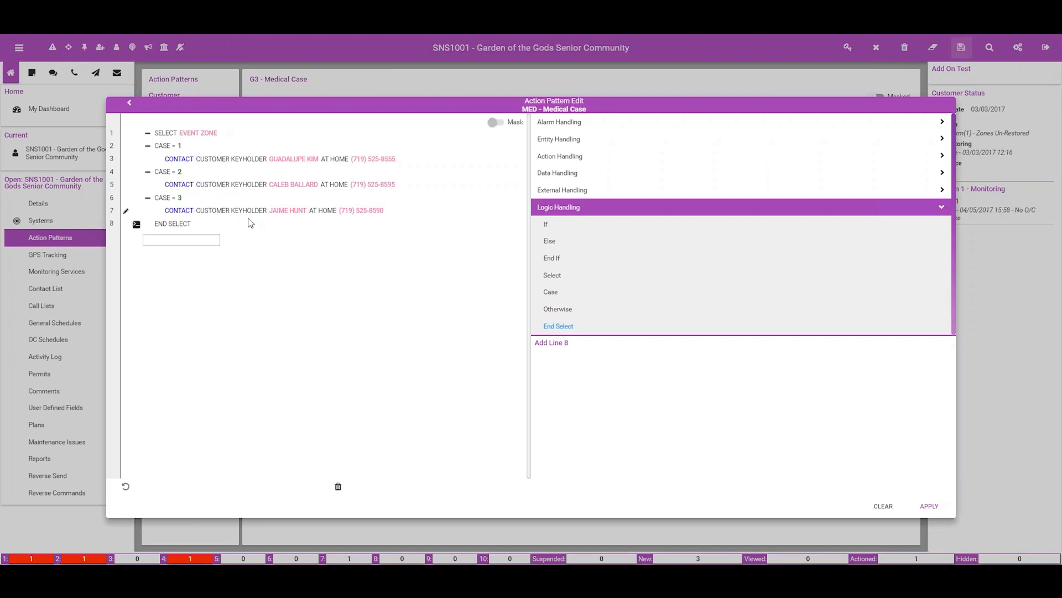
click(559, 173)
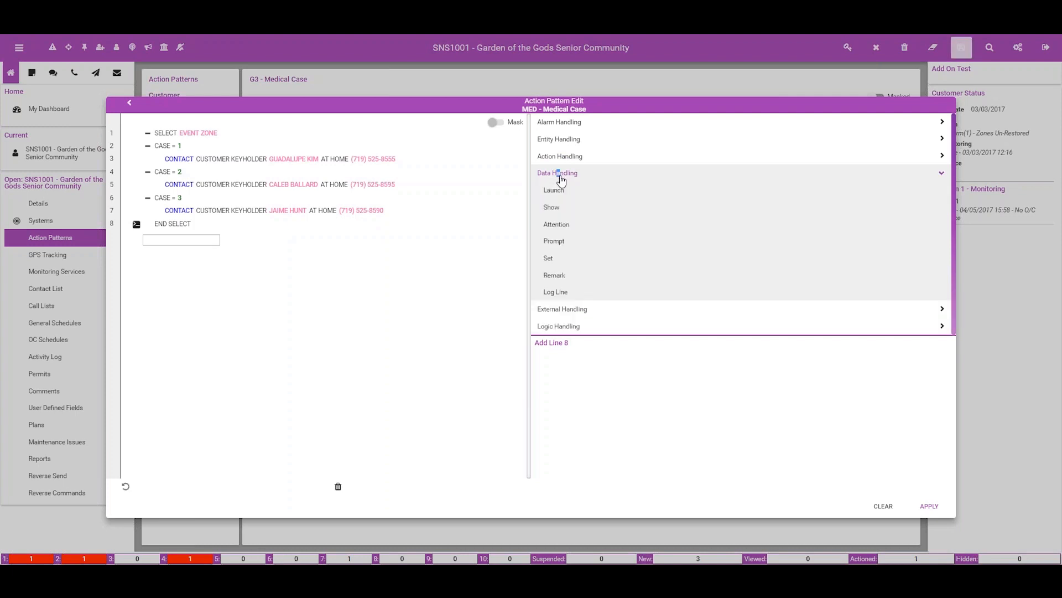
click(554, 241)
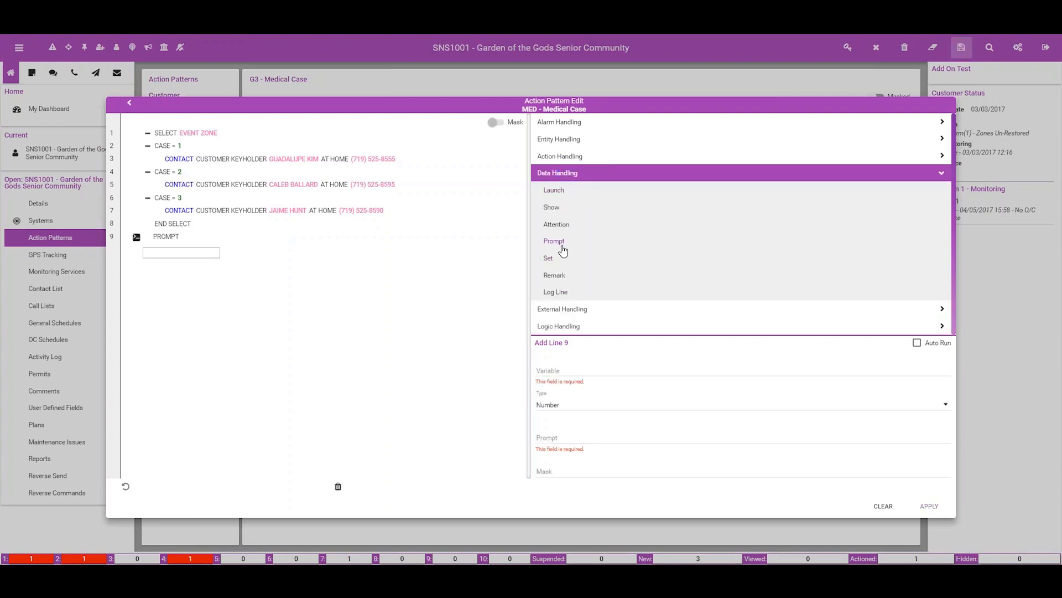
click(624, 369)
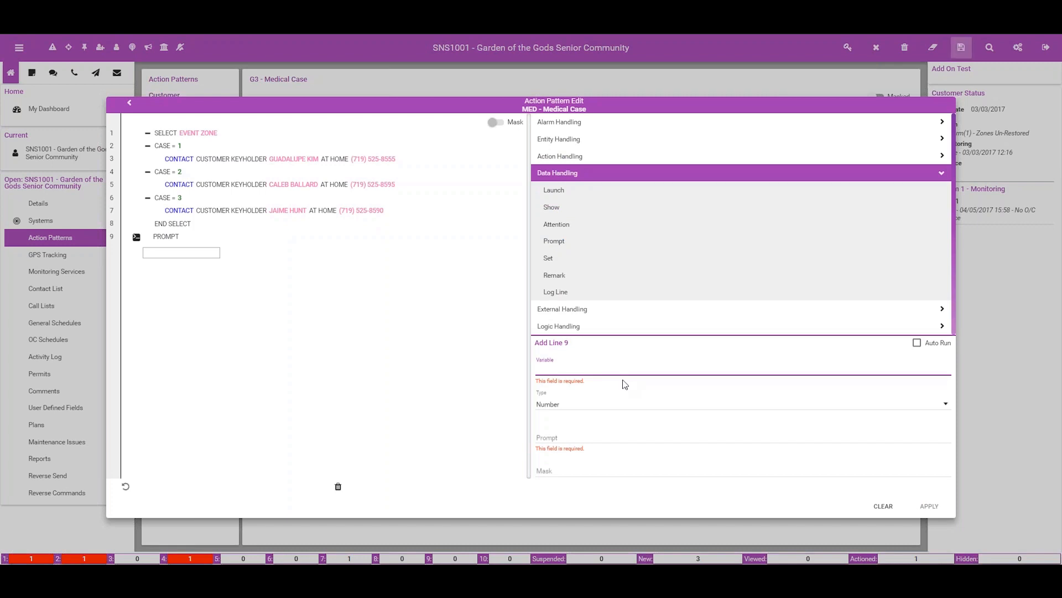
text(@)
key(BackSpace)
text(@ASSISTANCE)
click(961, 47)
click(555, 407)
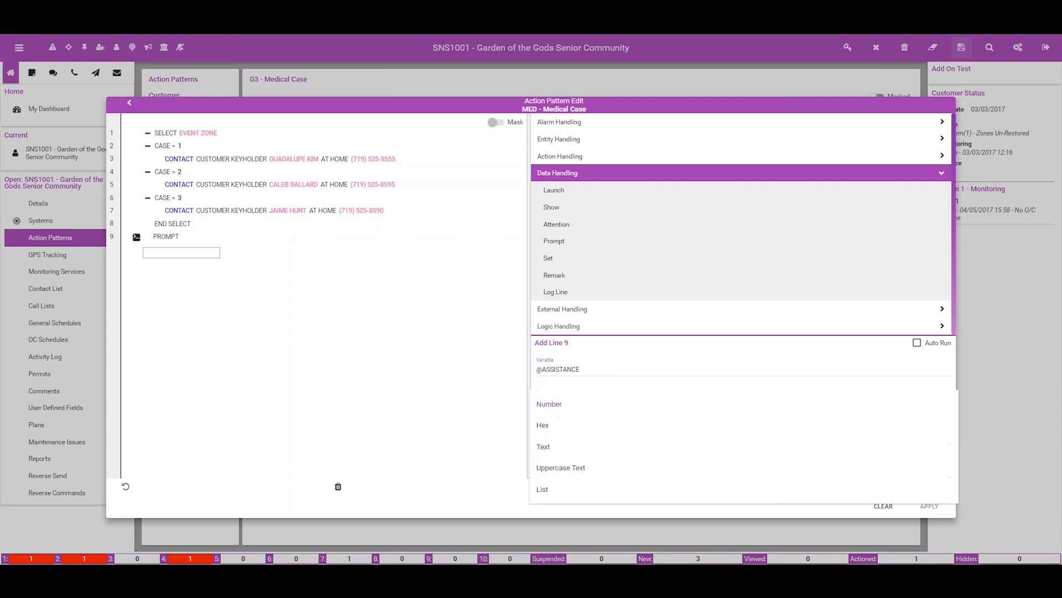
click(548, 494)
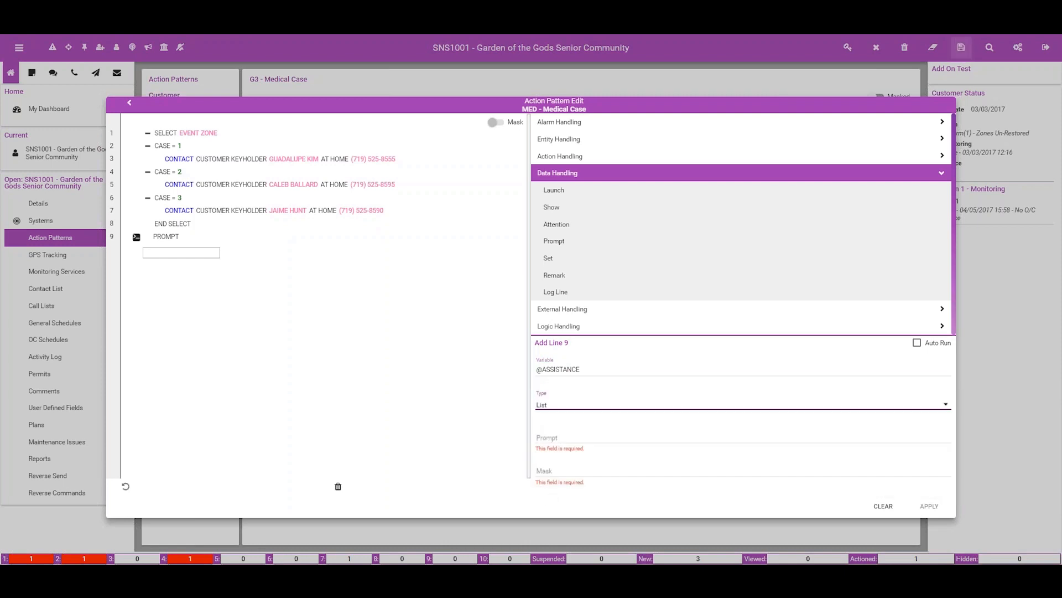
Set the mask of the Prompt line to Yes|No, leaving its prompt text empty
click(548, 436)
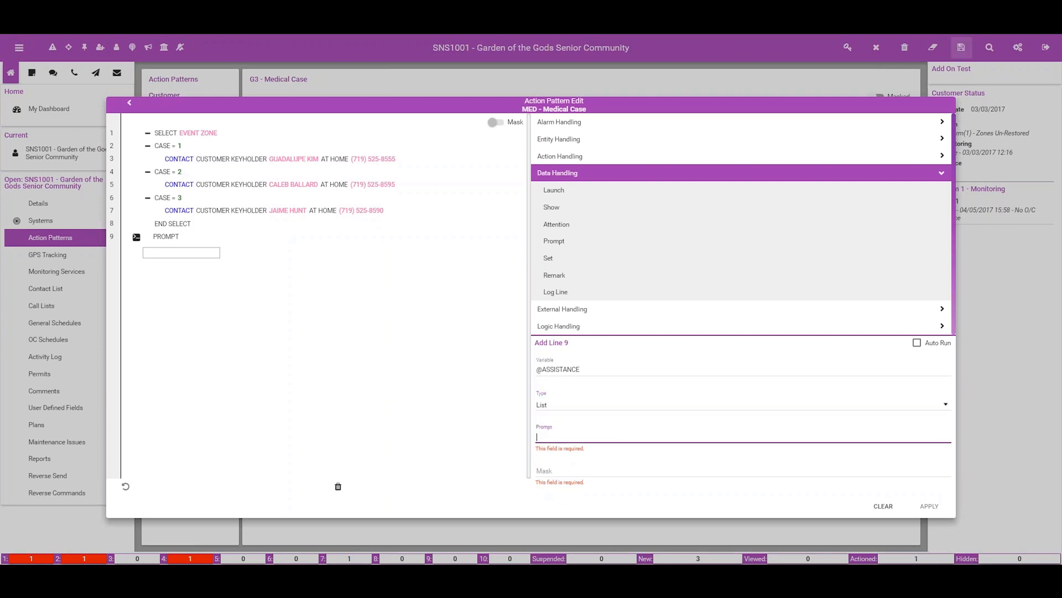
text(Yes)
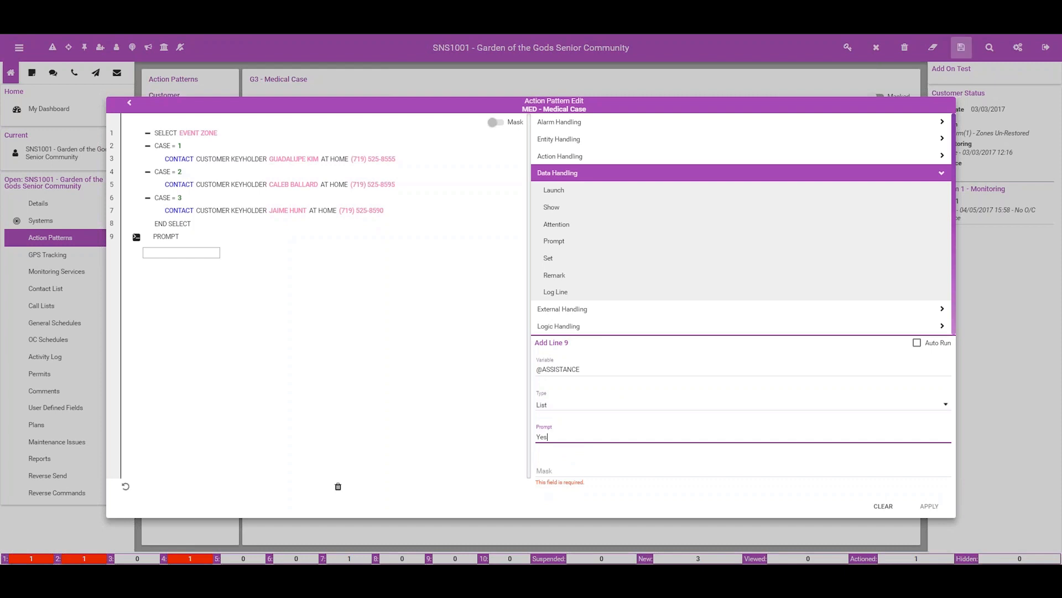
text(|No)
drag(568, 437, 426, 480)
key(ctrl+c)
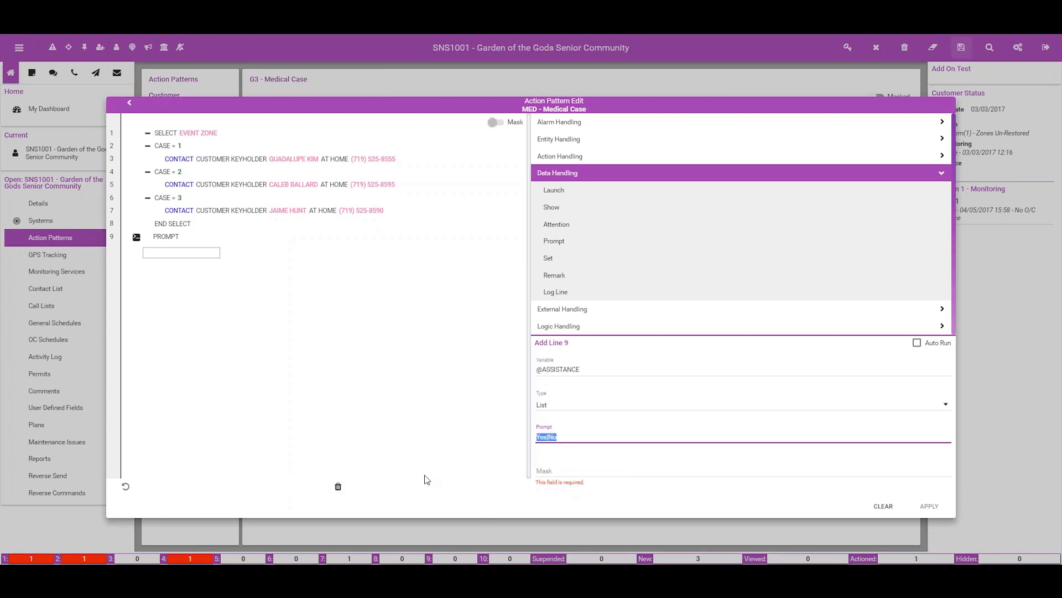
key(BackSpace)
click(592, 479)
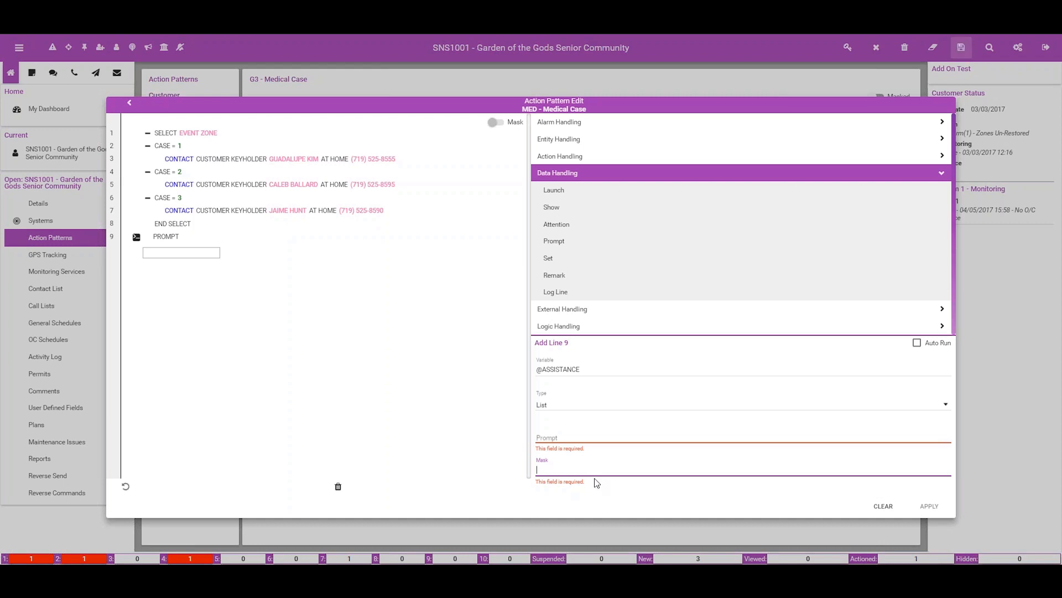
key(ctrl+v)
Set the prompt text to "Do you need Assistance?" and apply the Prompt line
click(567, 440)
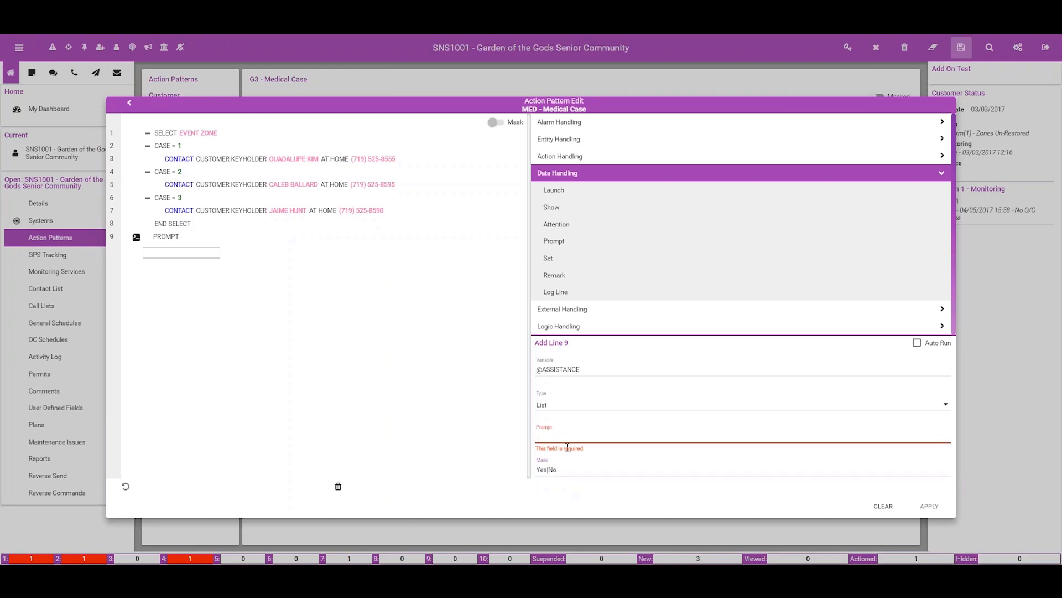
text(Do you ne)
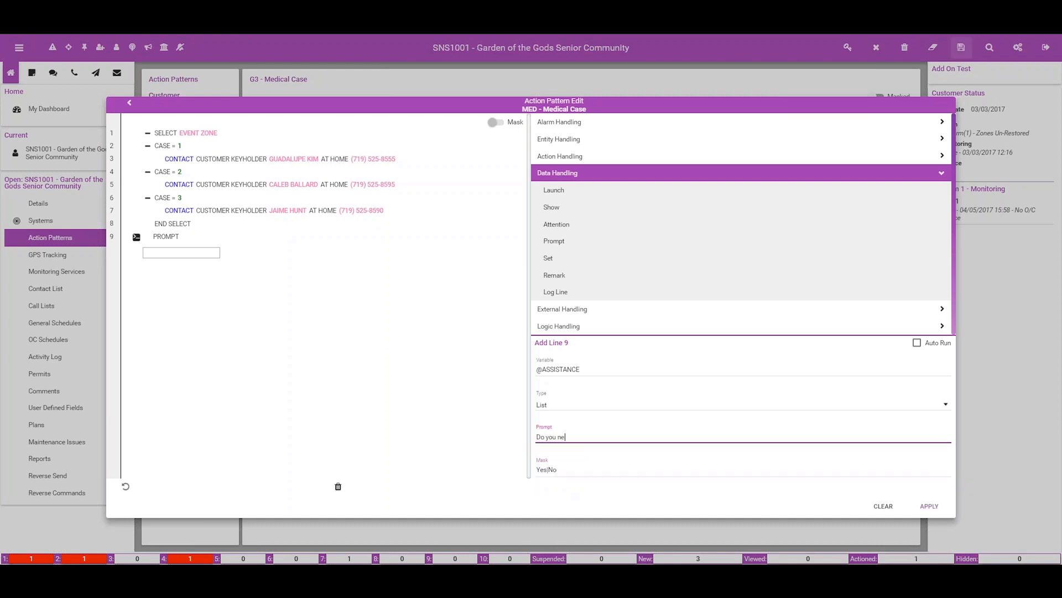
text(ed Assistance?)
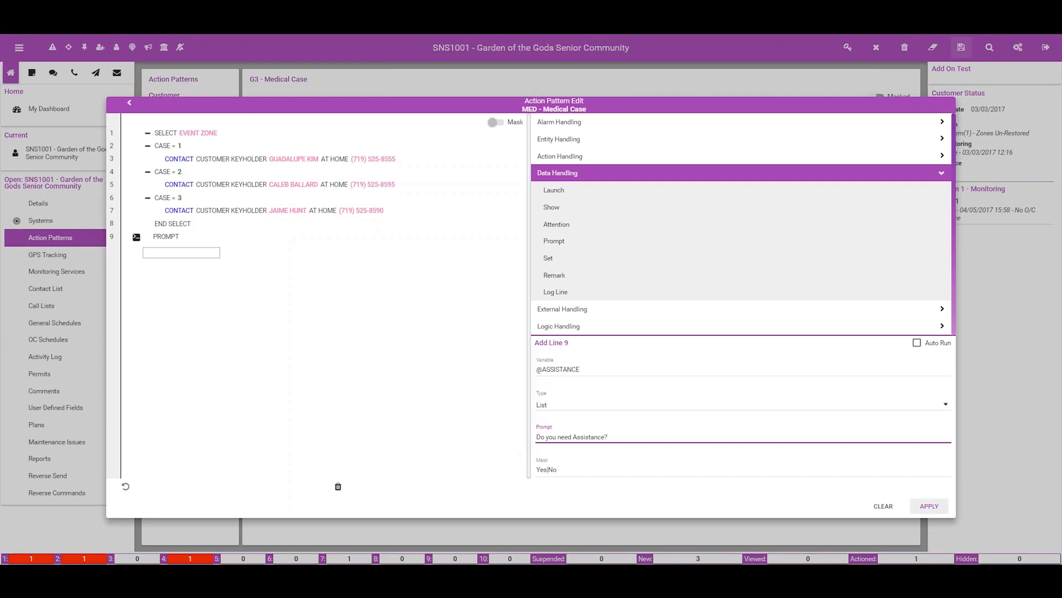
click(932, 507)
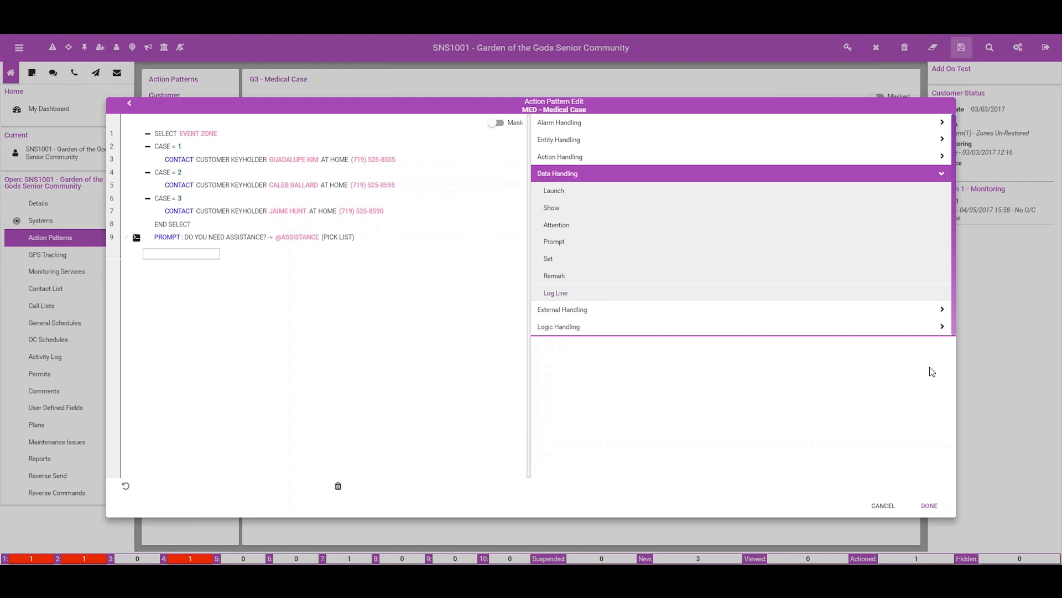
click(563, 293)
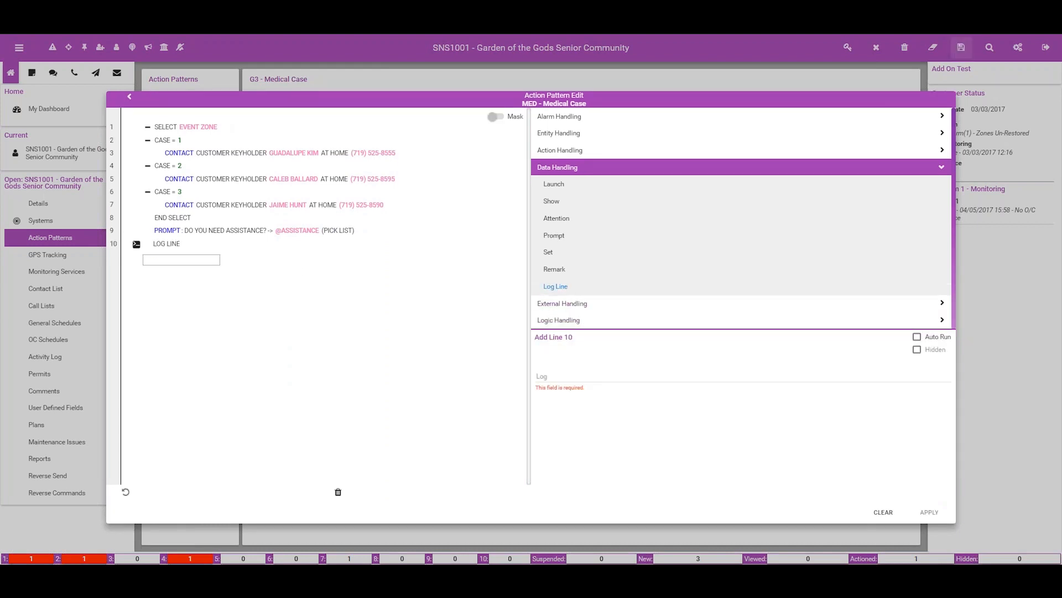
click(572, 373)
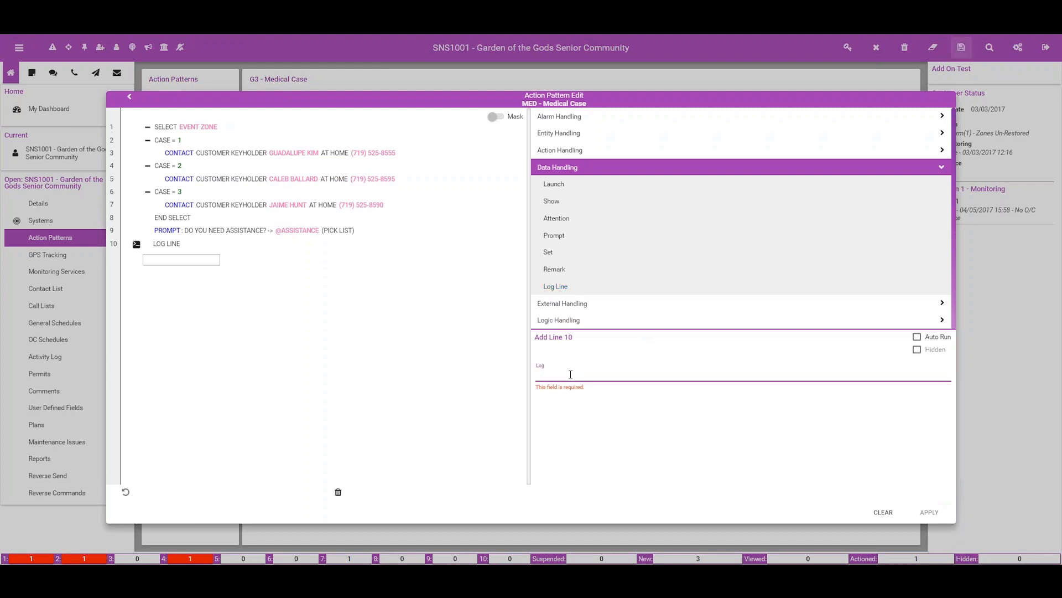
text(Customer requested Assistance)
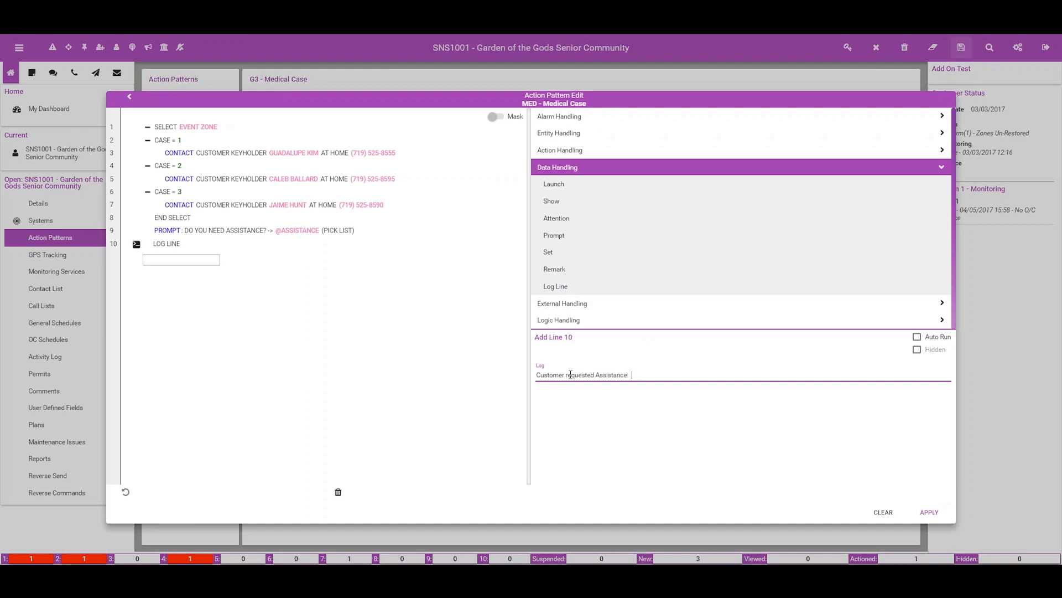
text(:  @ASSISTANCE)
click(917, 337)
click(917, 350)
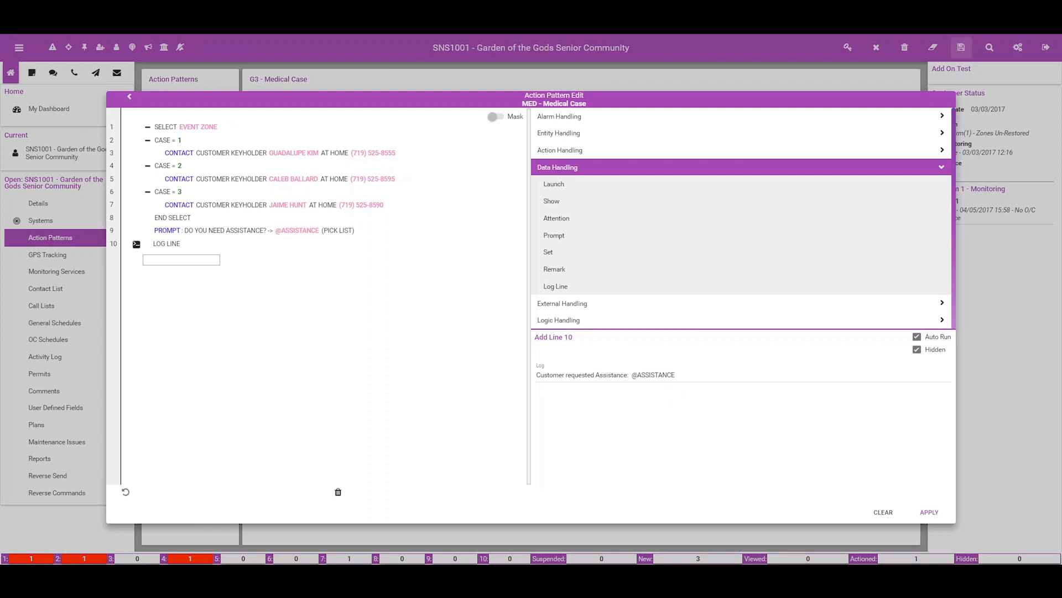
click(929, 511)
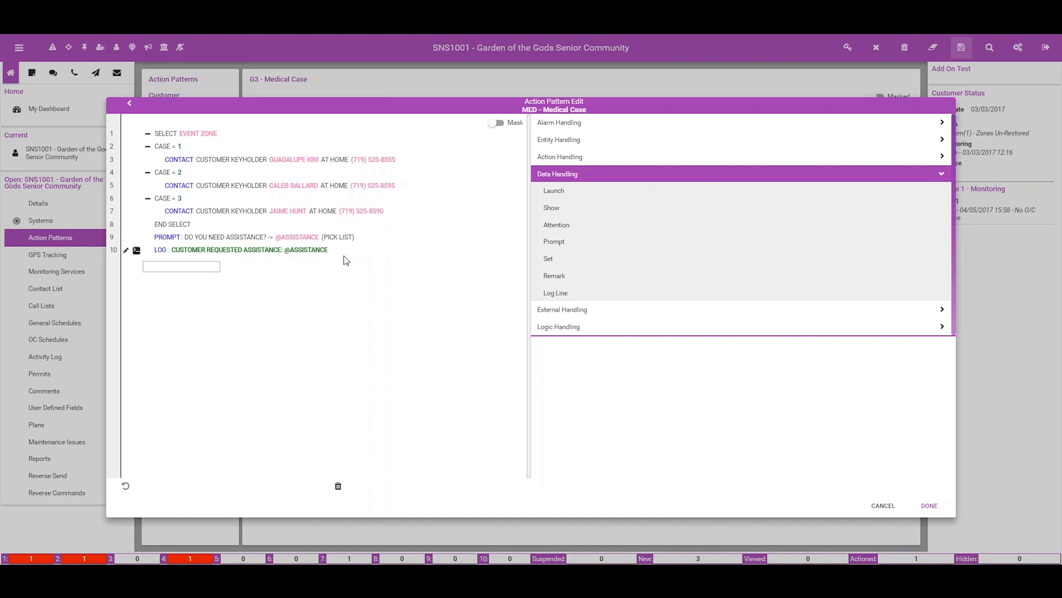
click(180, 266)
text(If)
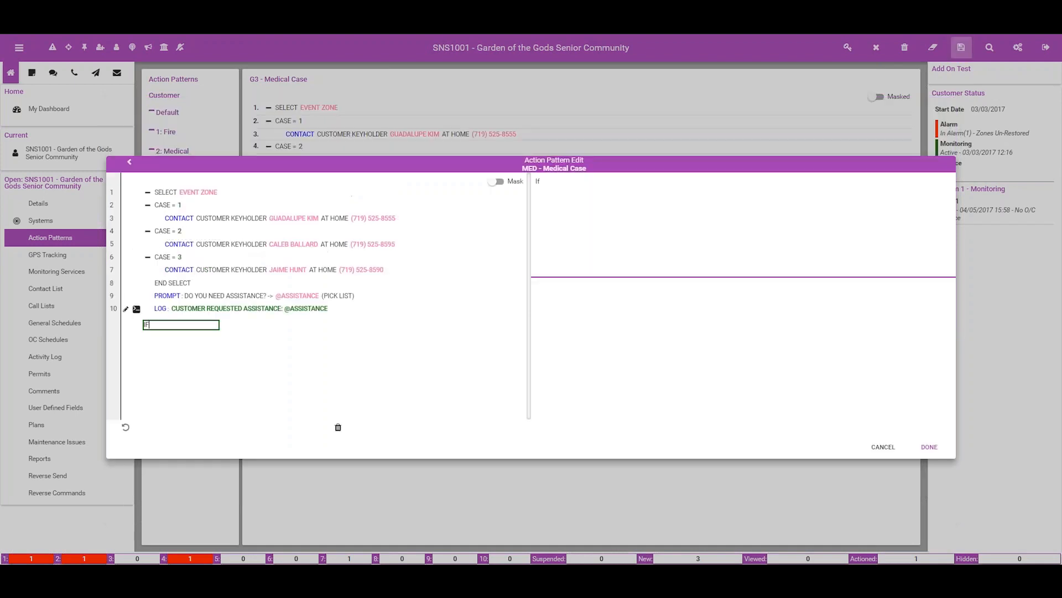
click(545, 186)
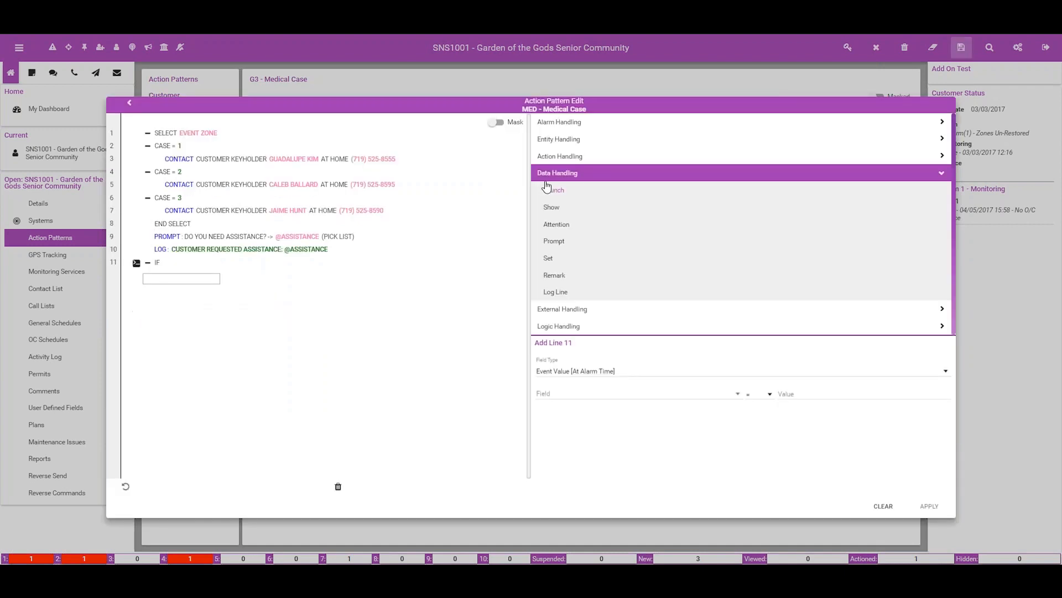
click(588, 373)
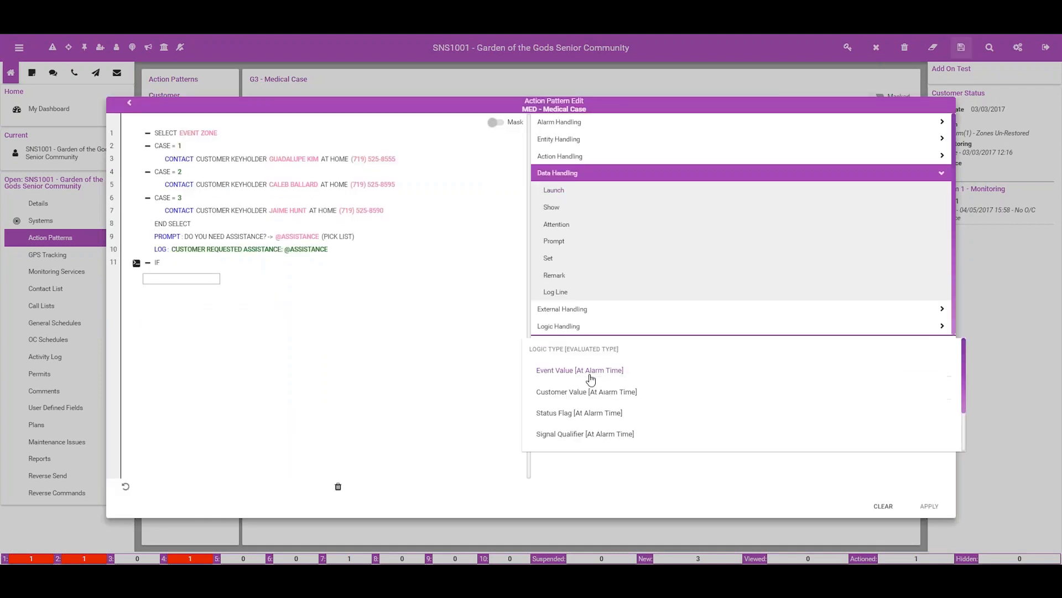
scroll(590, 380, down, 2)
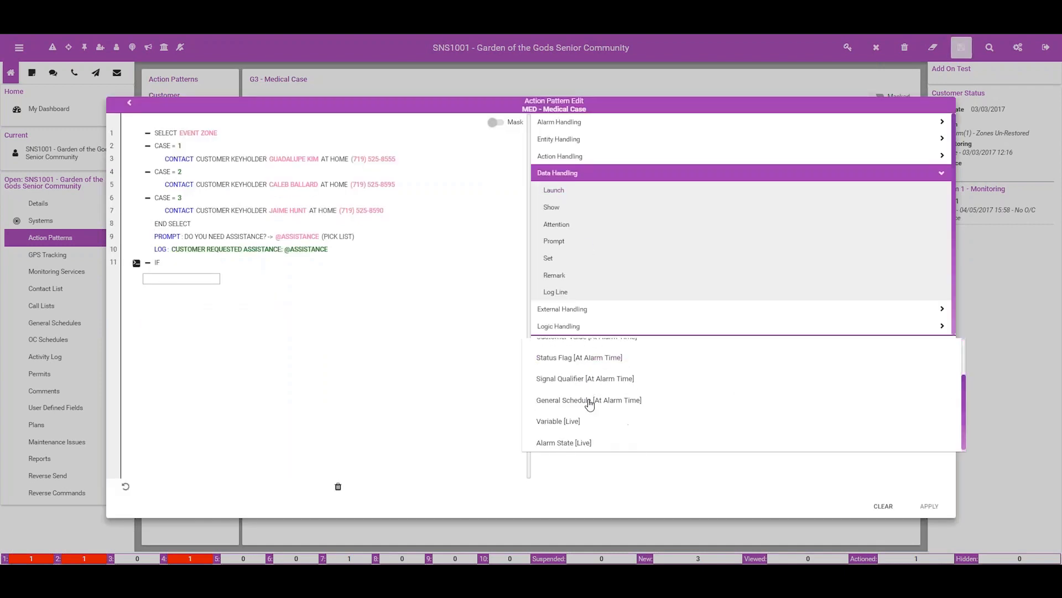
click(568, 424)
click(557, 394)
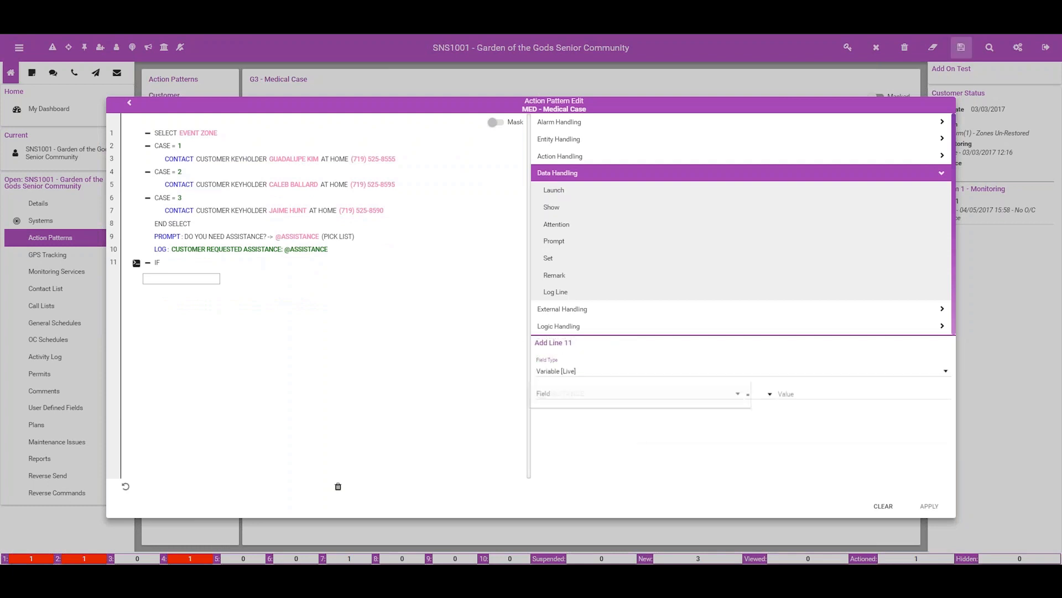
click(560, 397)
click(797, 394)
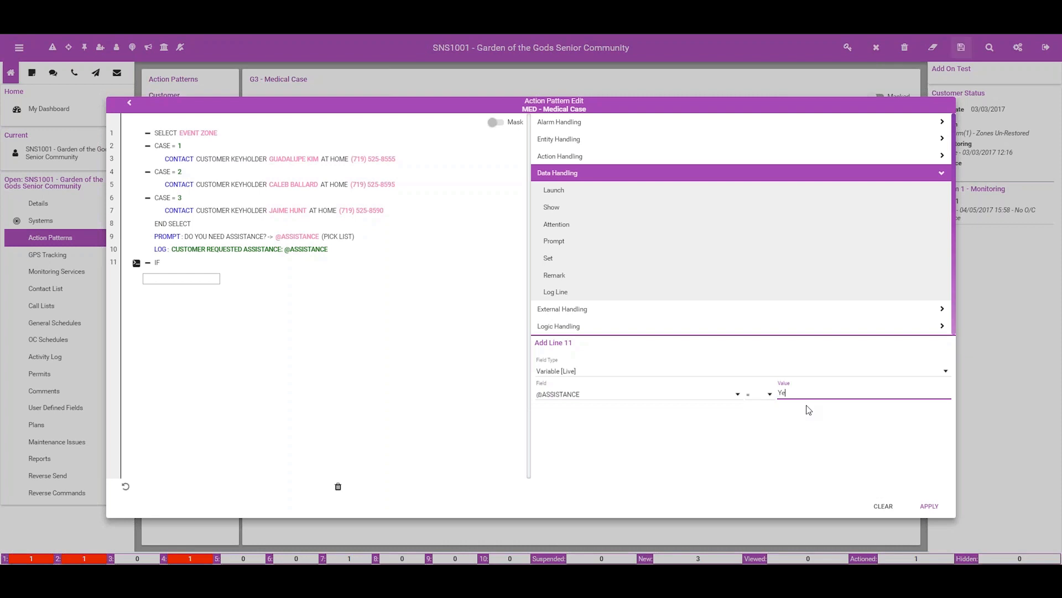
click(929, 505)
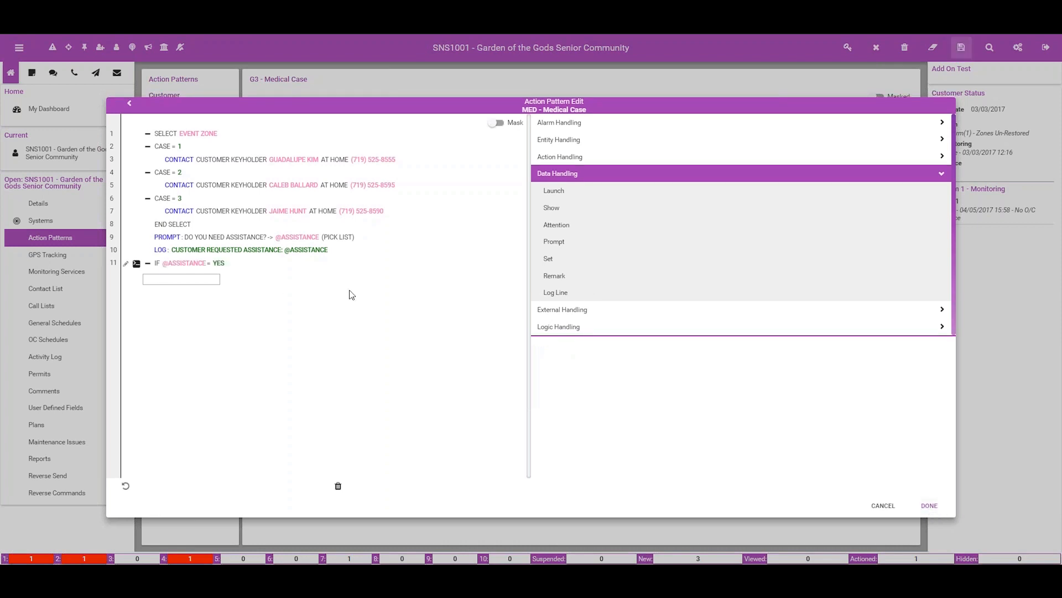
Add a Contact line inside the If block for the authority American Medical Response Colorado Springs
click(570, 140)
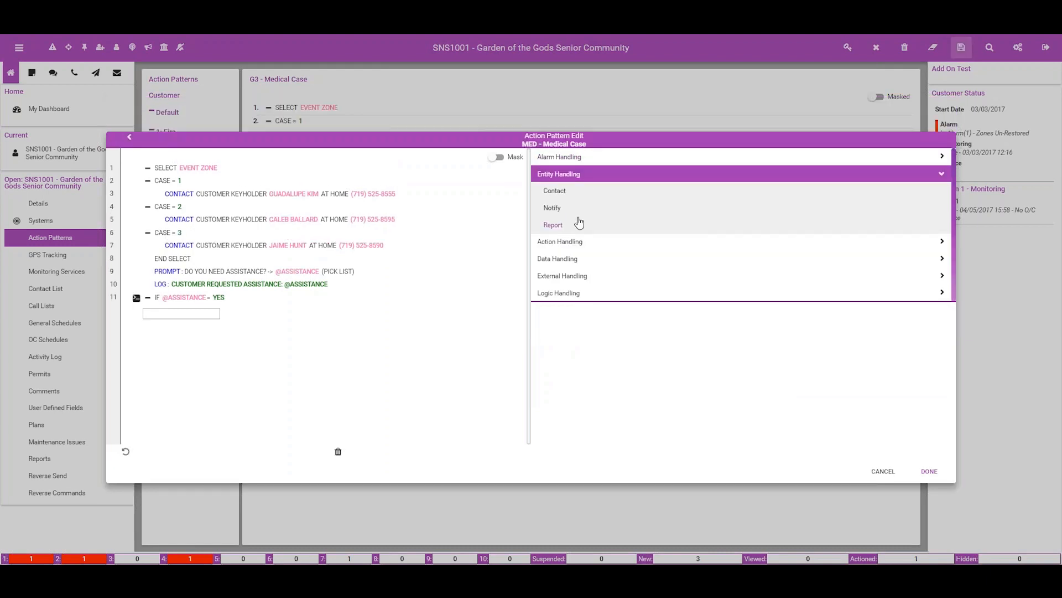
click(570, 196)
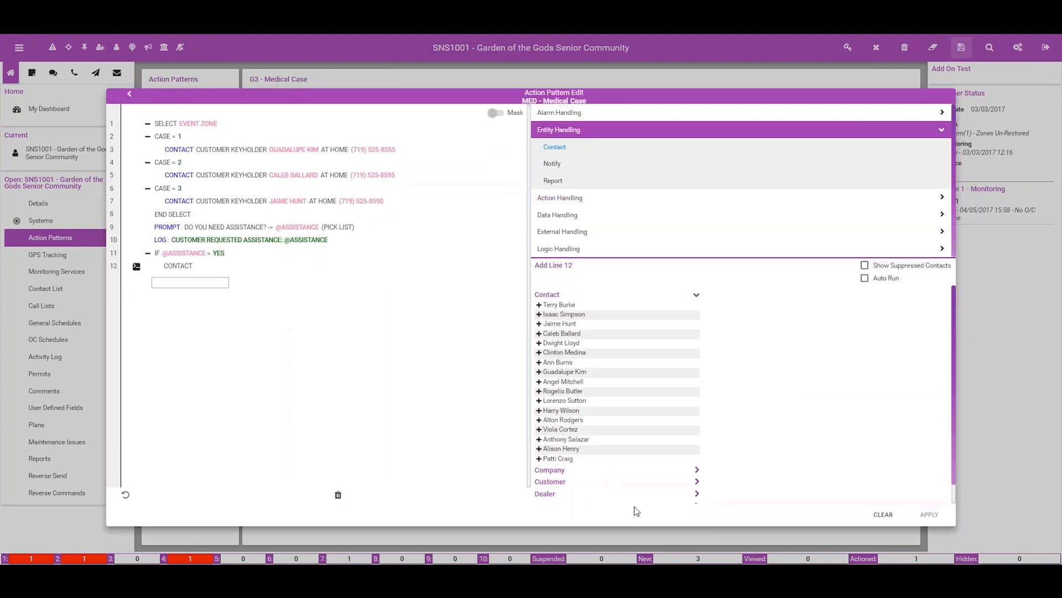
scroll(713, 474, down, 1)
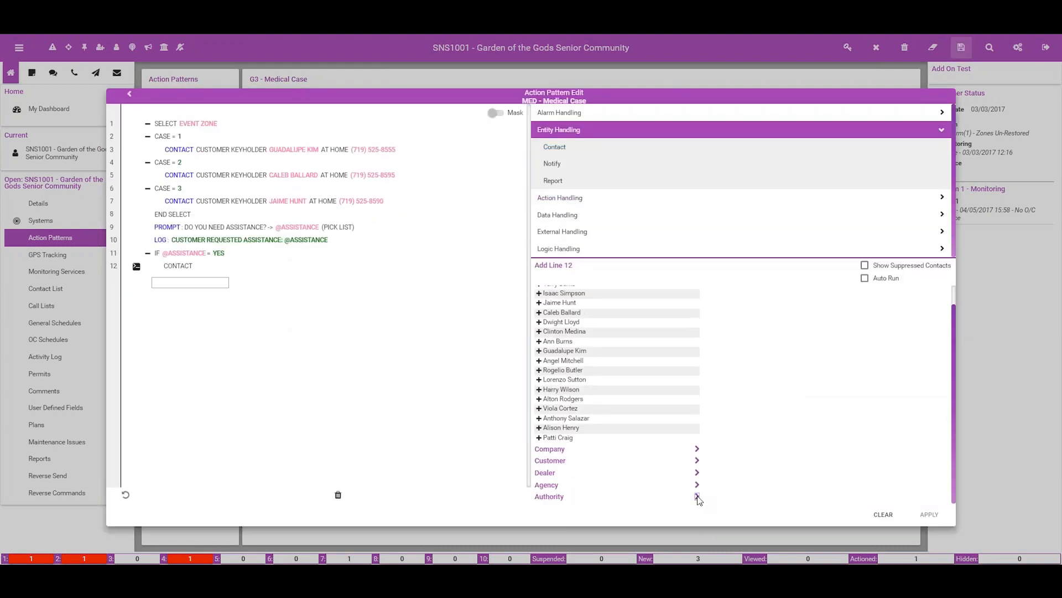
click(699, 498)
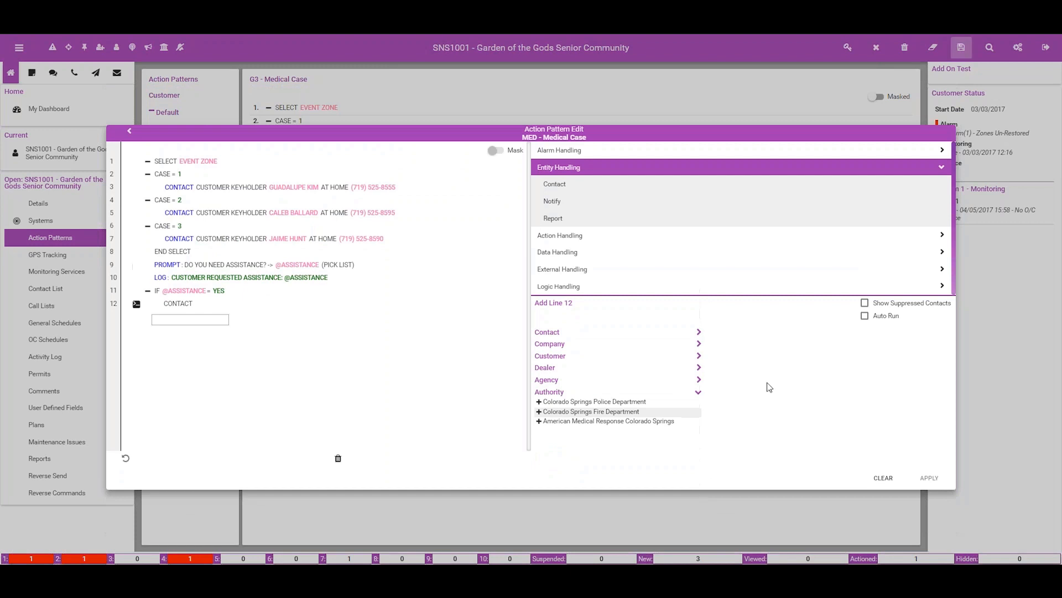
click(587, 419)
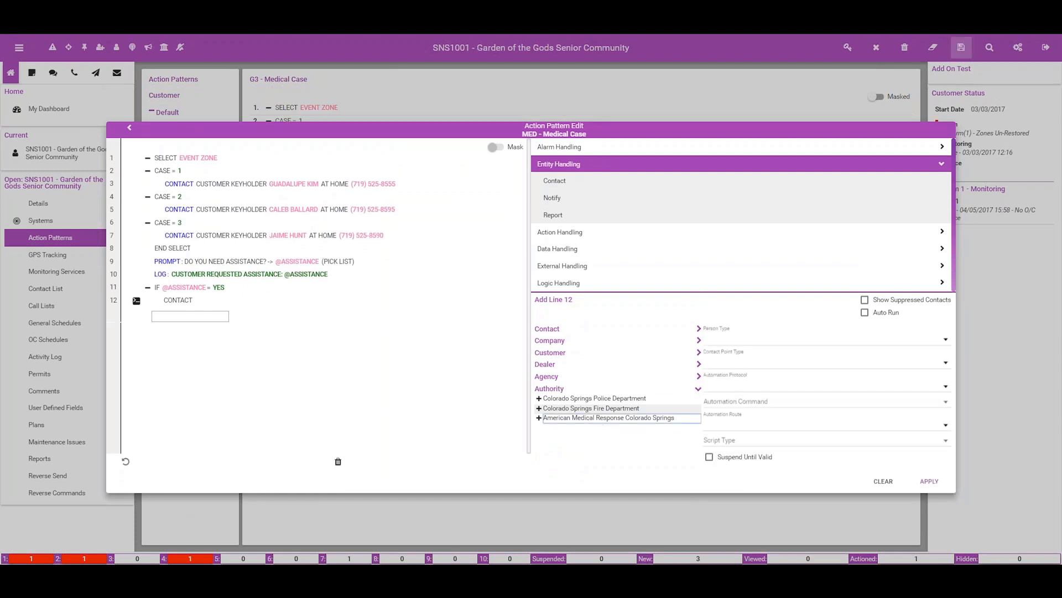
click(930, 481)
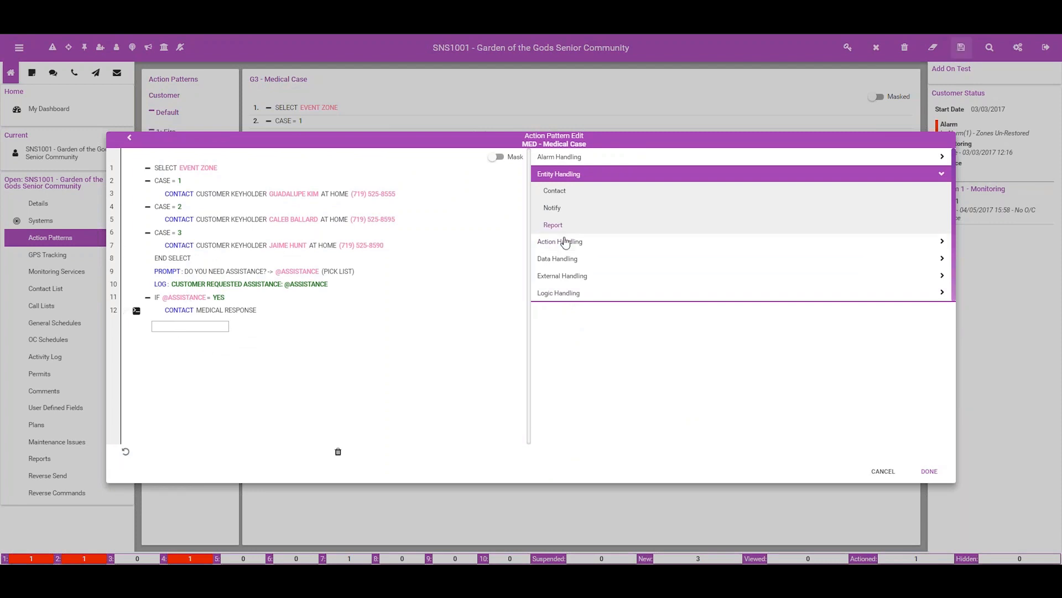
Add an Else branch containing a Close line that closes the alarm with resolution code group CU
click(558, 293)
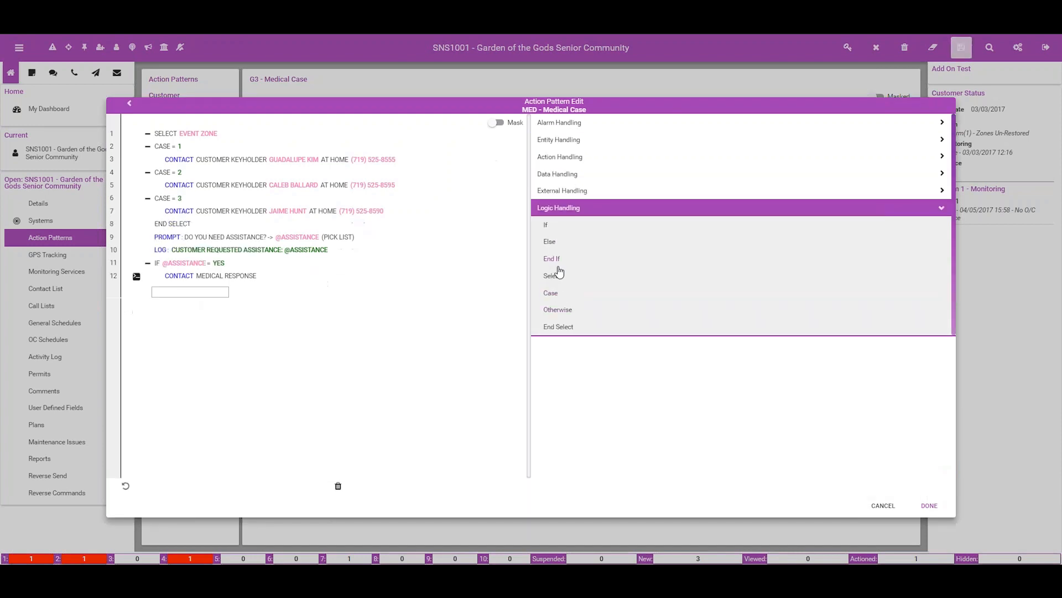
click(549, 242)
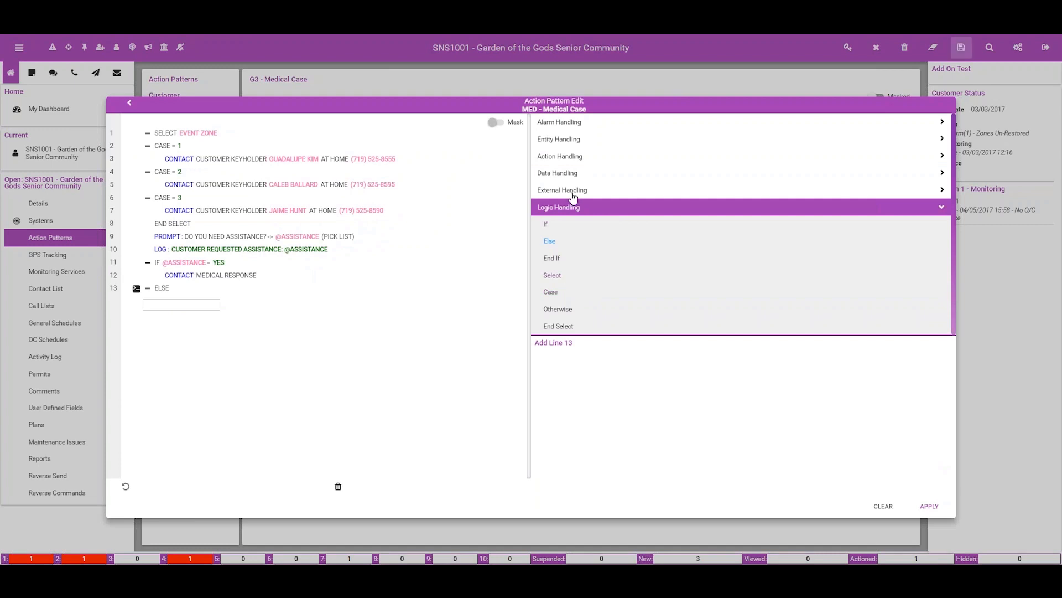
click(561, 127)
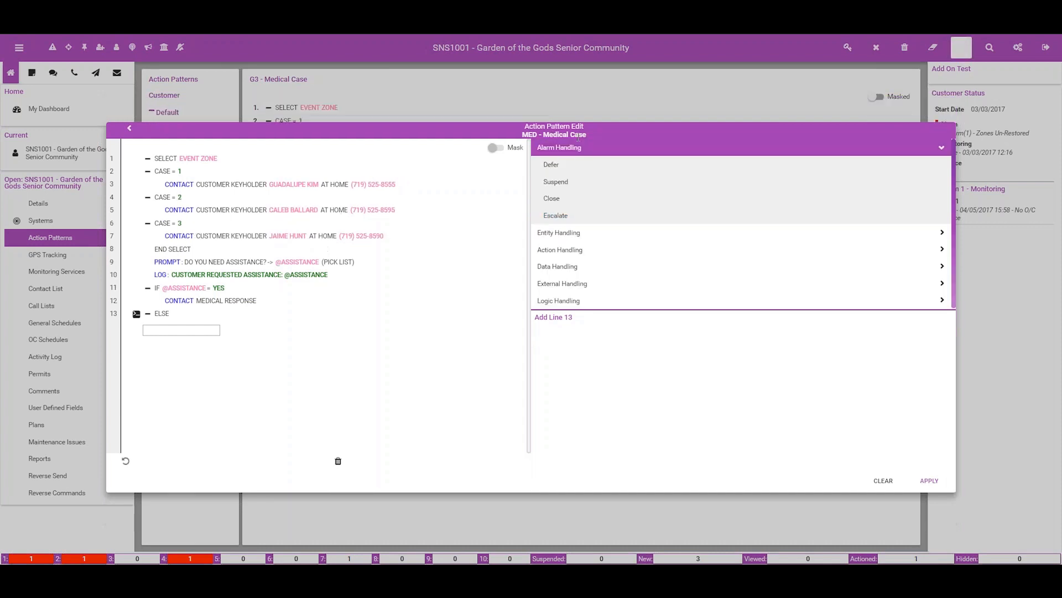
click(553, 199)
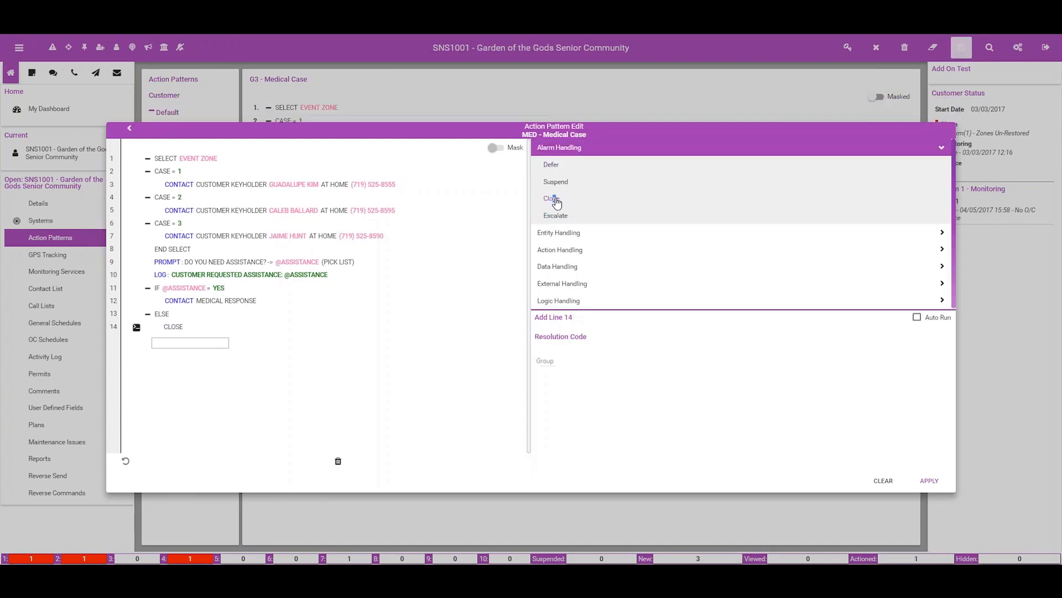
click(550, 363)
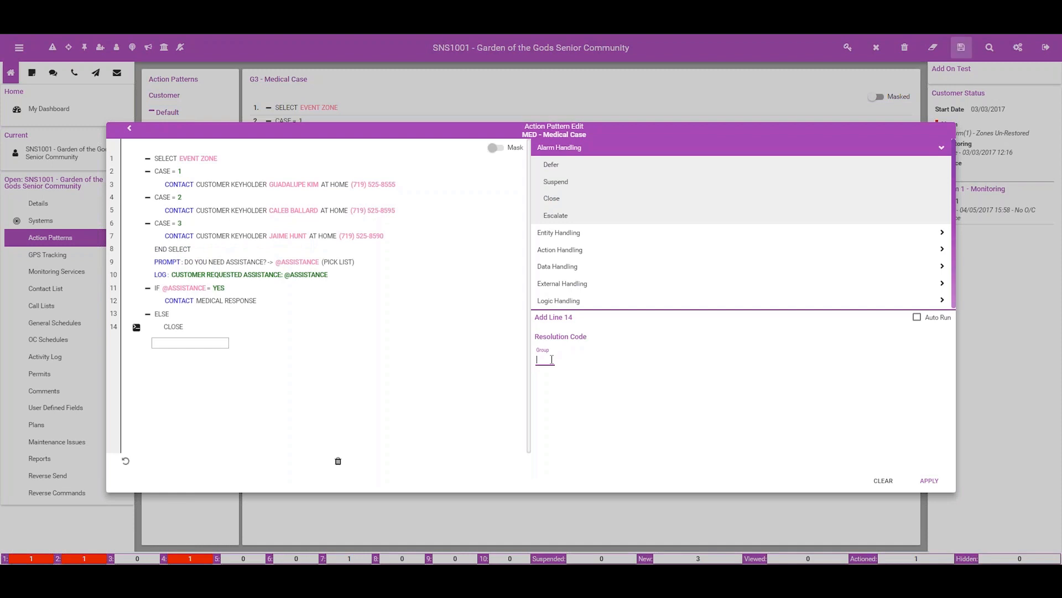
text(N)
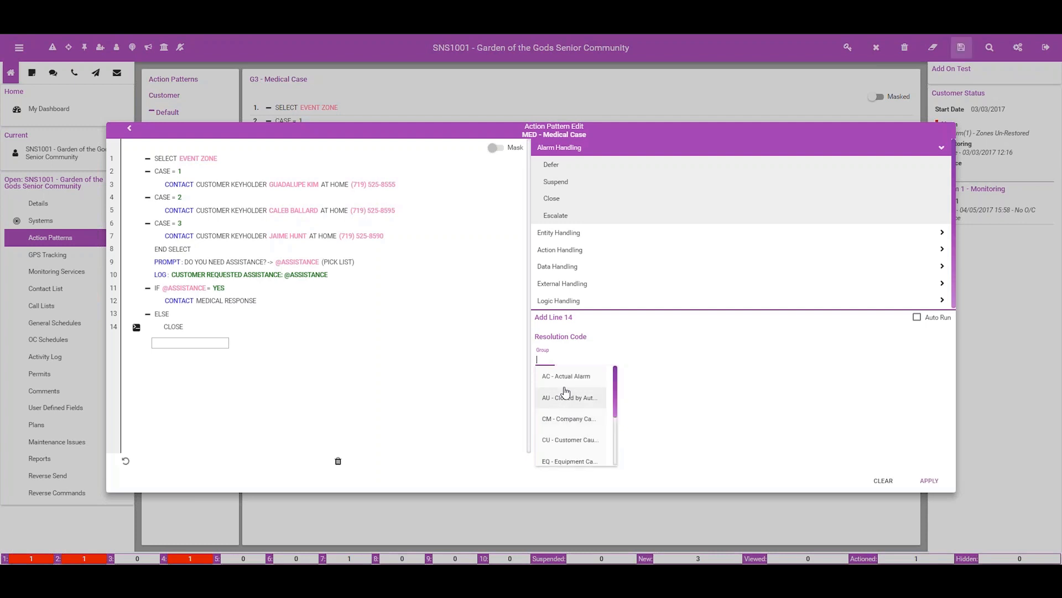
key(BackSpace)
text(CU)
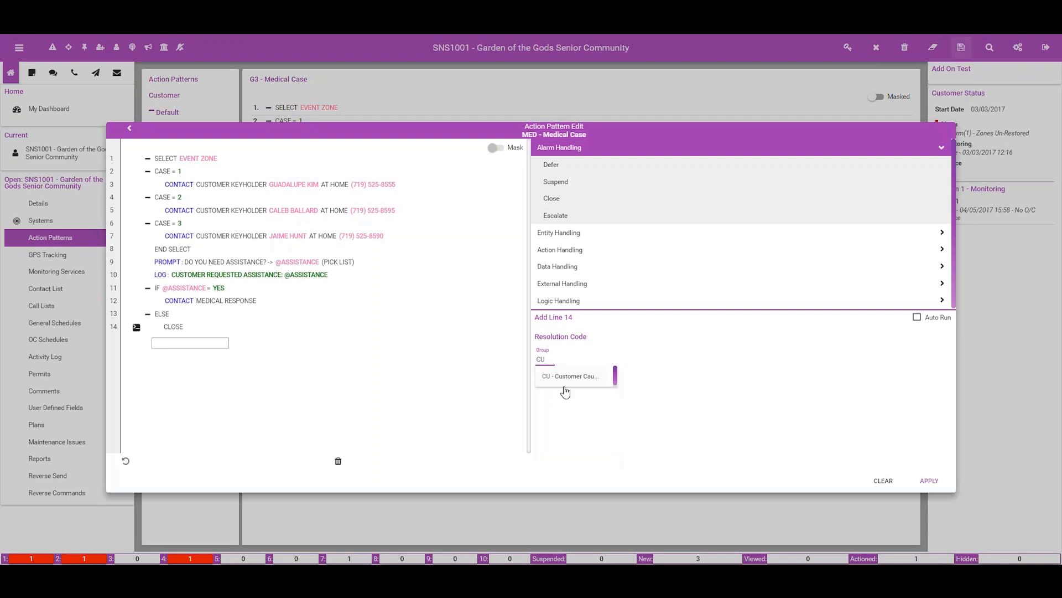
click(565, 378)
click(930, 480)
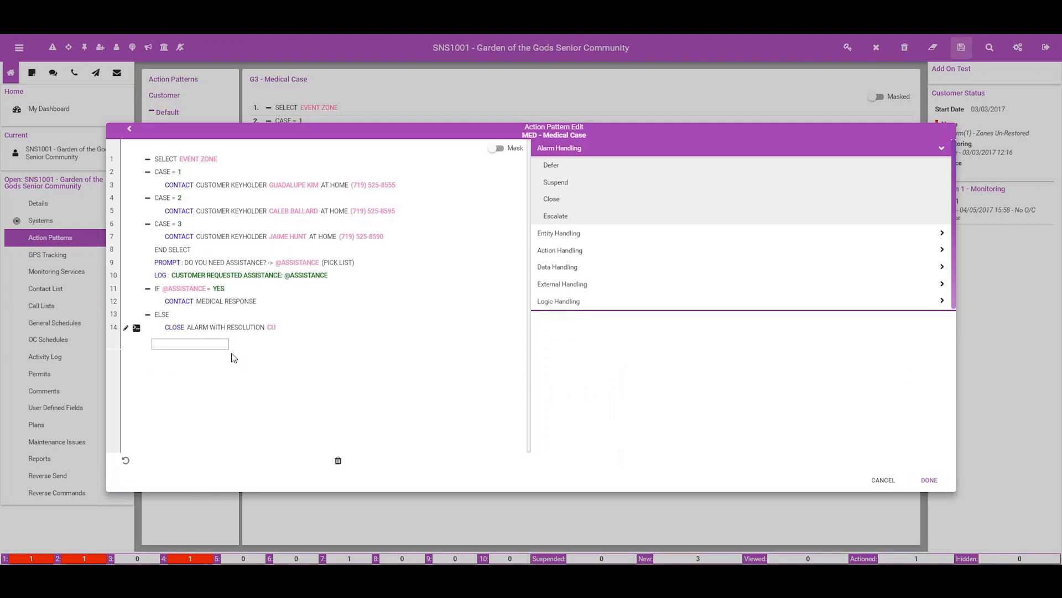
End the If block with an End If line and add a Select line on the at-alarm-time event value Event Zone
click(581, 303)
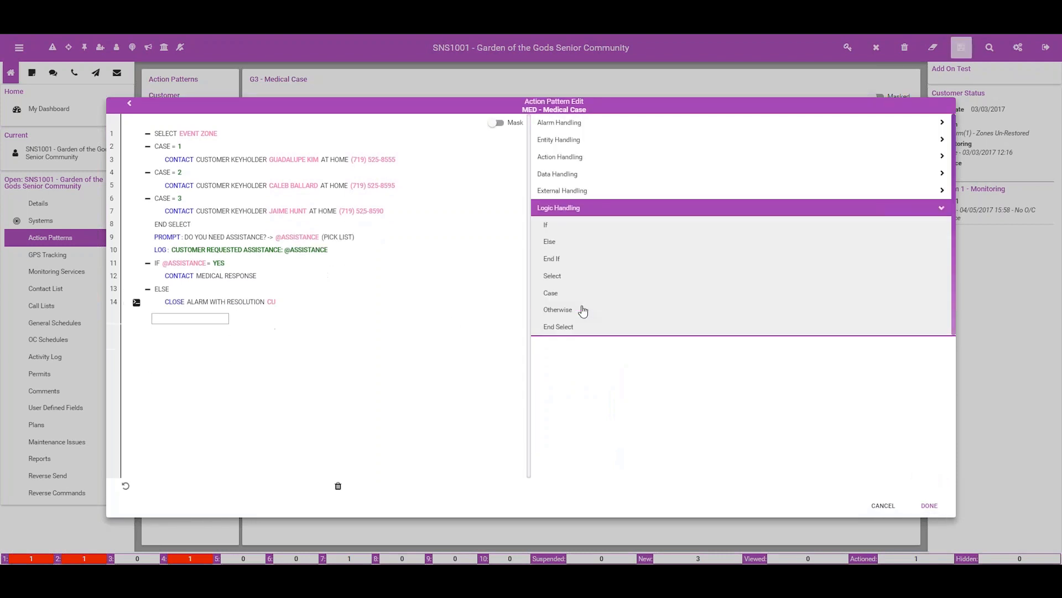
click(554, 260)
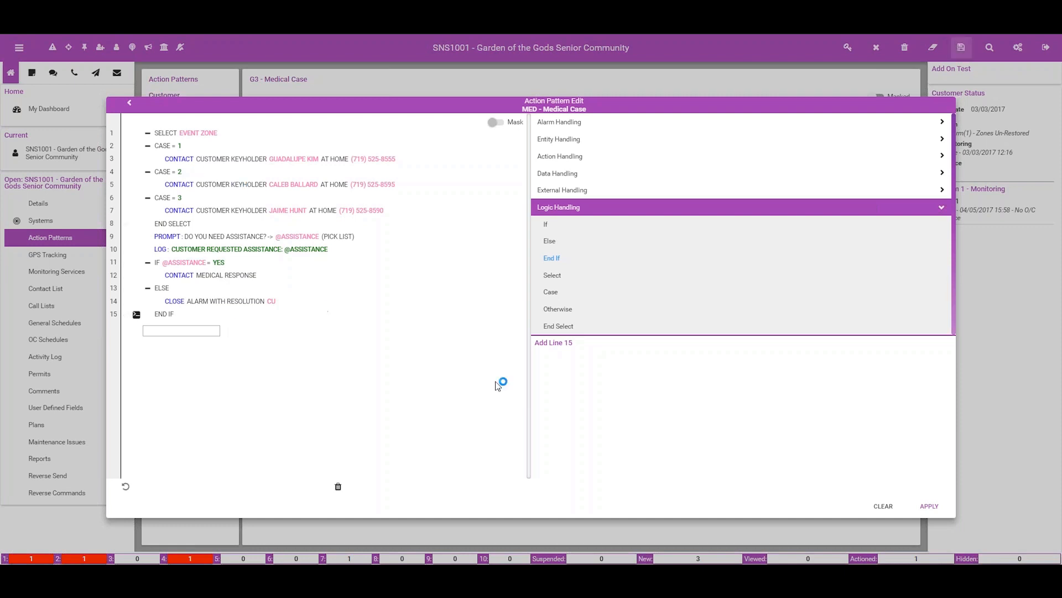
click(558, 277)
click(593, 373)
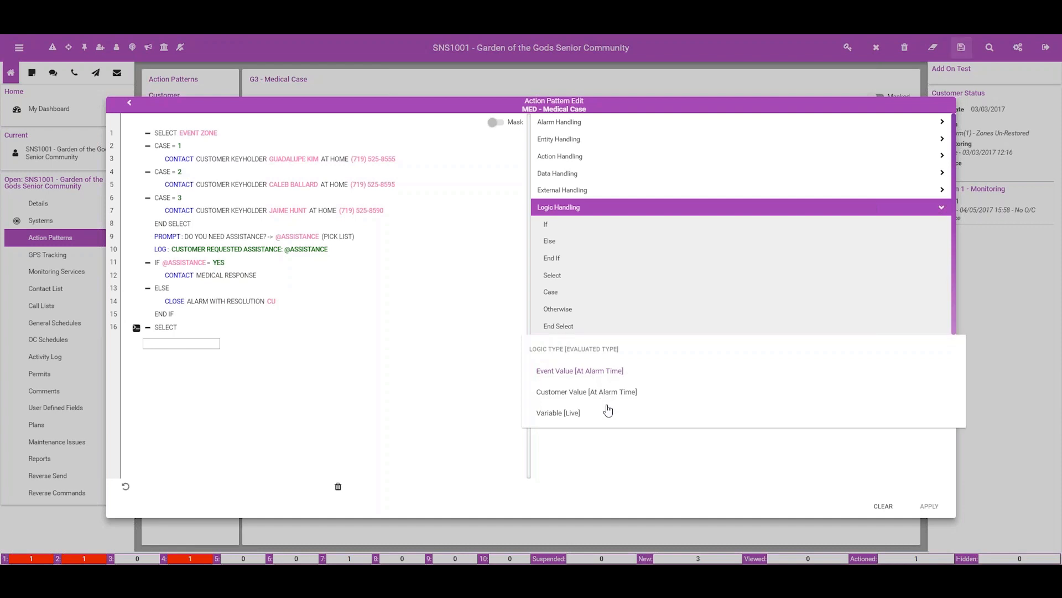
click(561, 371)
click(576, 386)
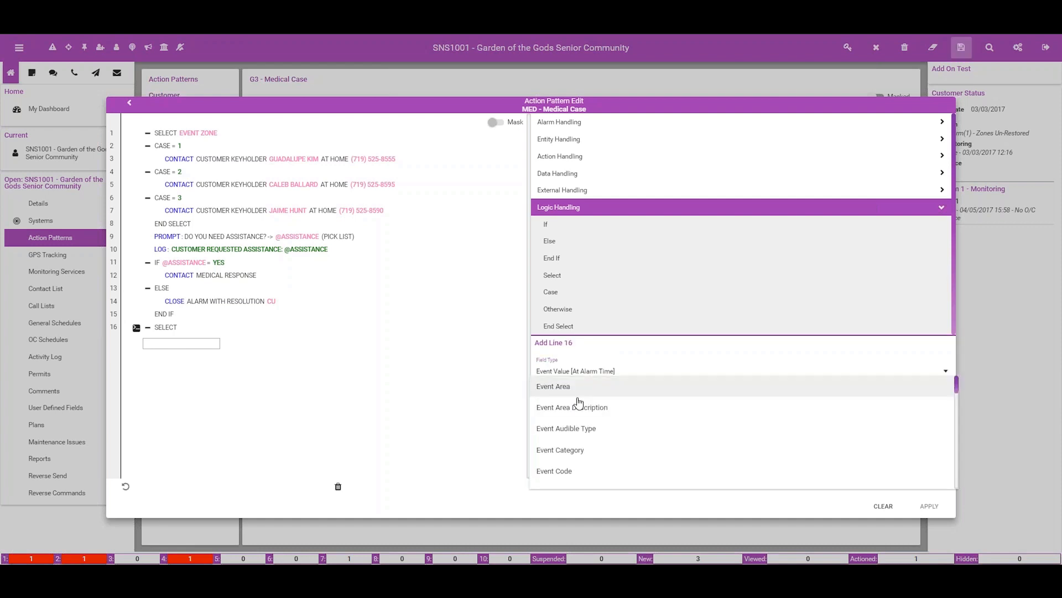
scroll(581, 420, down, 2)
scroll(589, 432, down, 4)
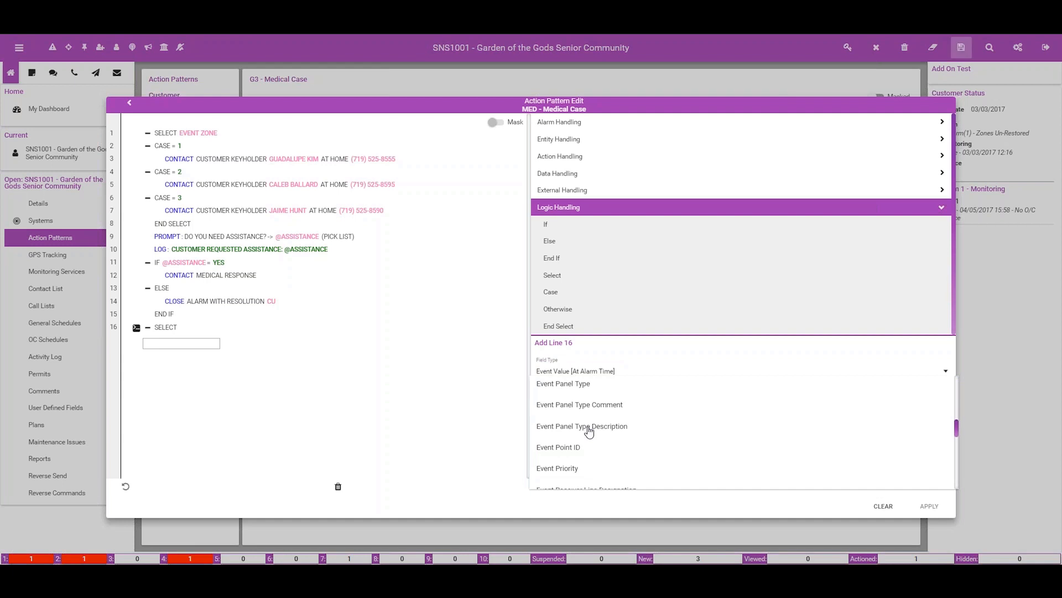
scroll(588, 439, down, 5)
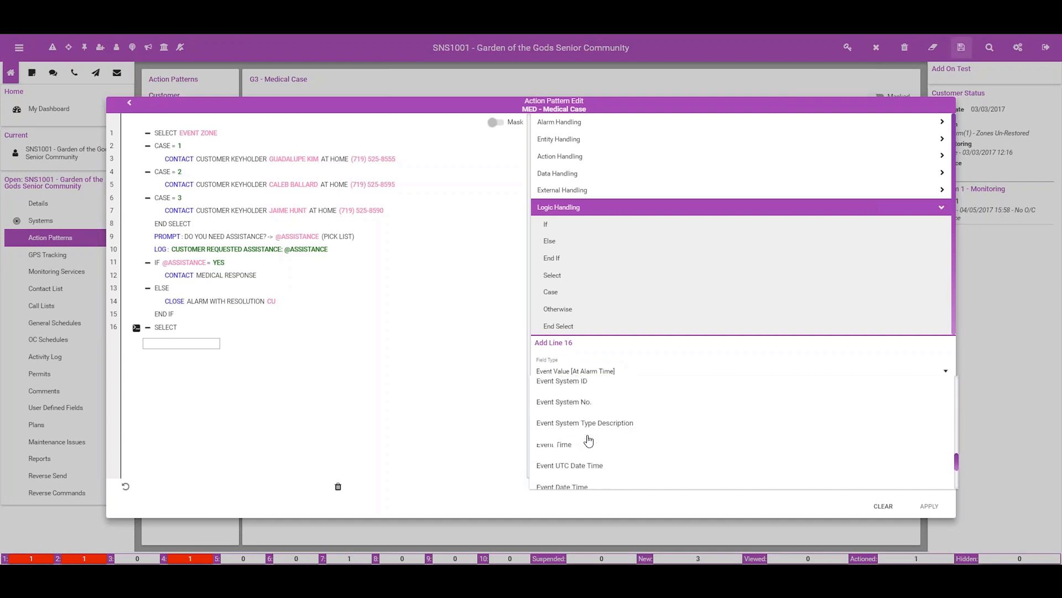
click(573, 441)
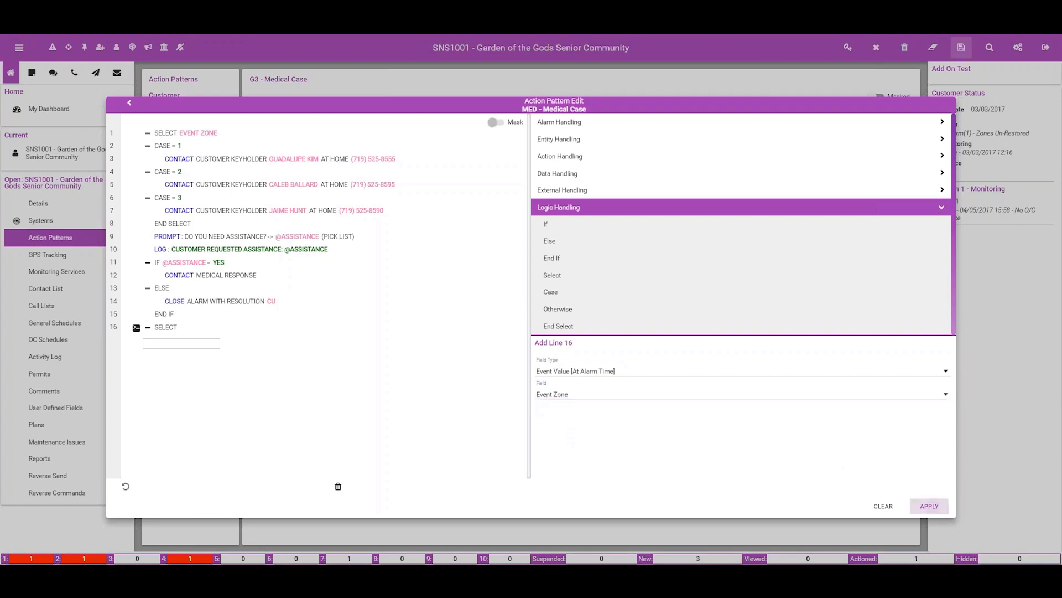
click(930, 506)
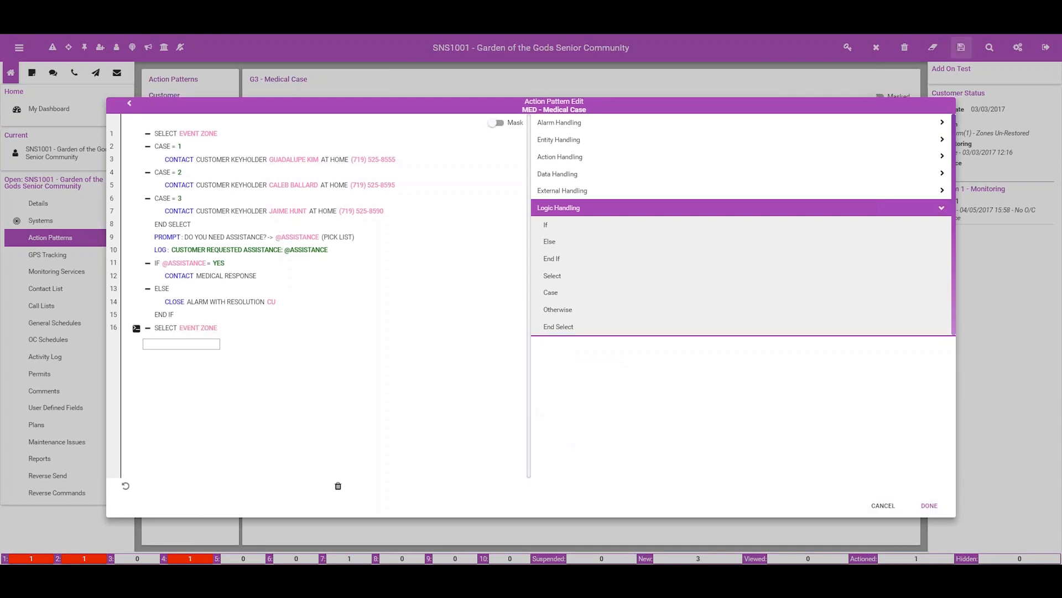
Add a Case line with the value equal to 1 under the second Event Zone Select
click(551, 292)
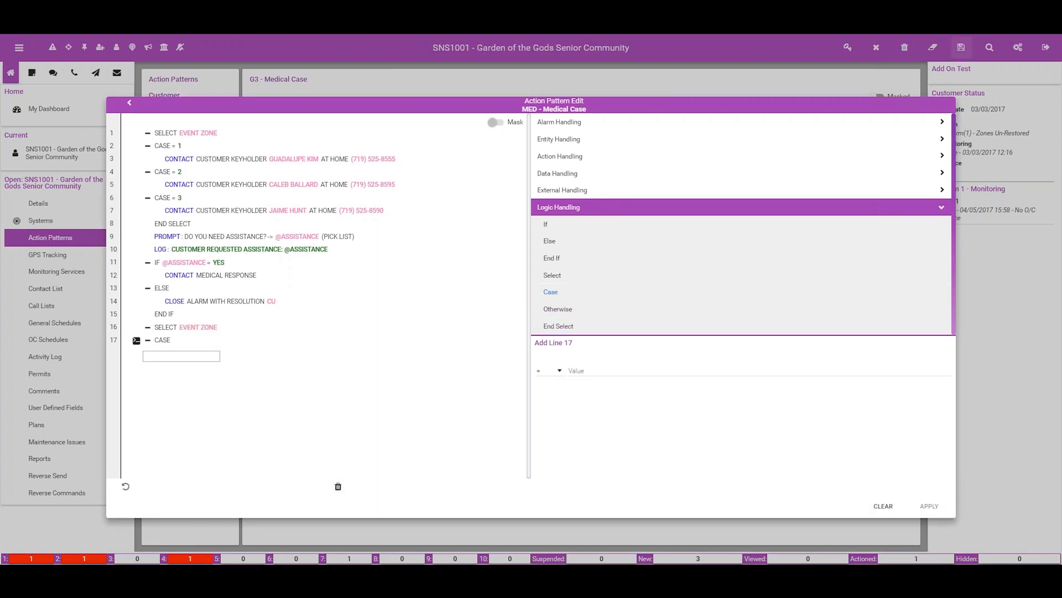
click(586, 370)
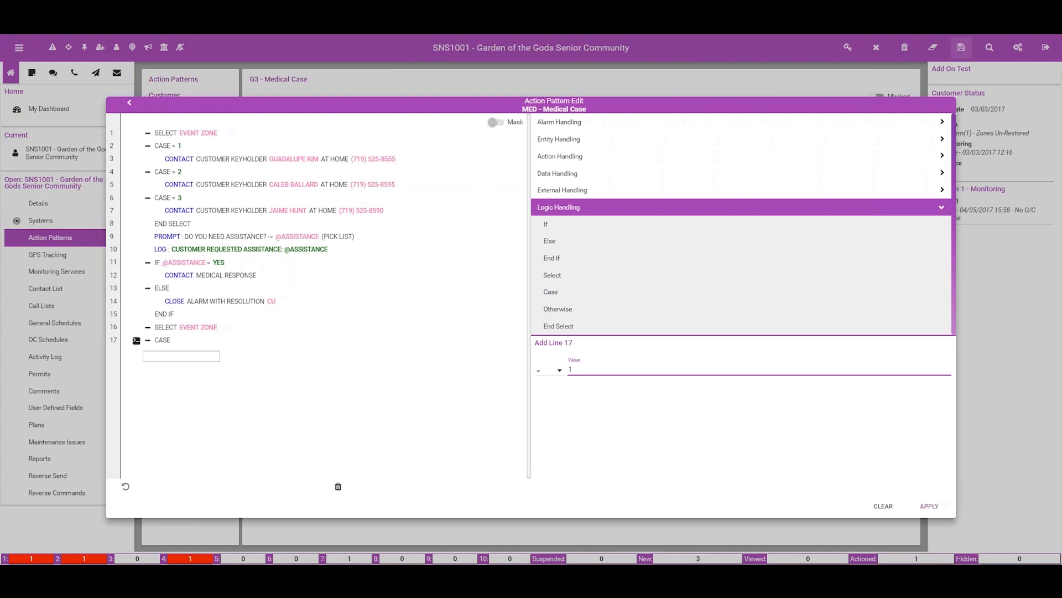
click(930, 507)
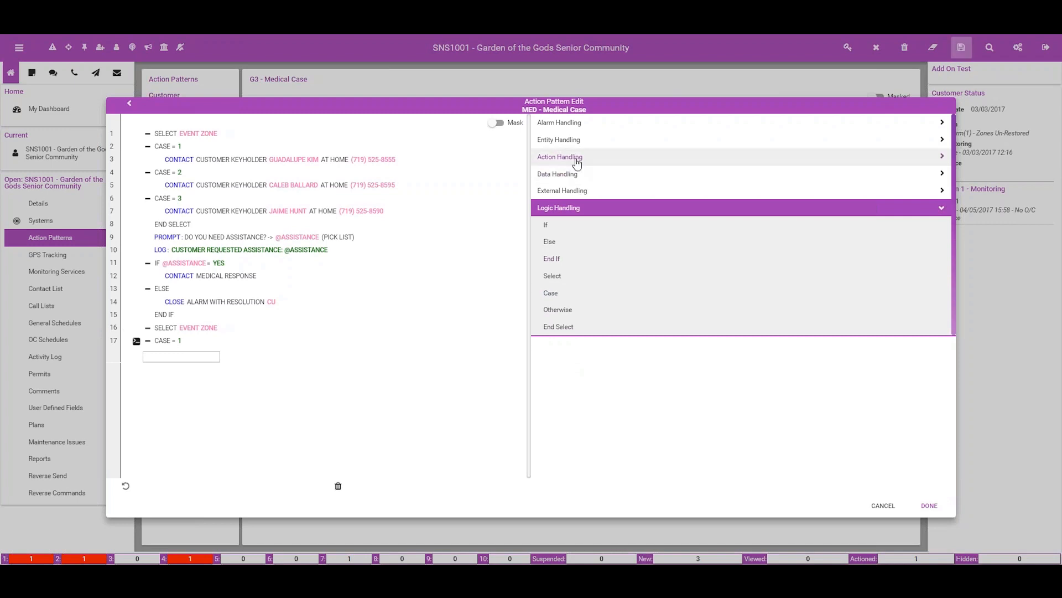
Add a Contact line under the new Case 1 that contacts the customer using call list 101 - Room 101 Contacts
click(564, 140)
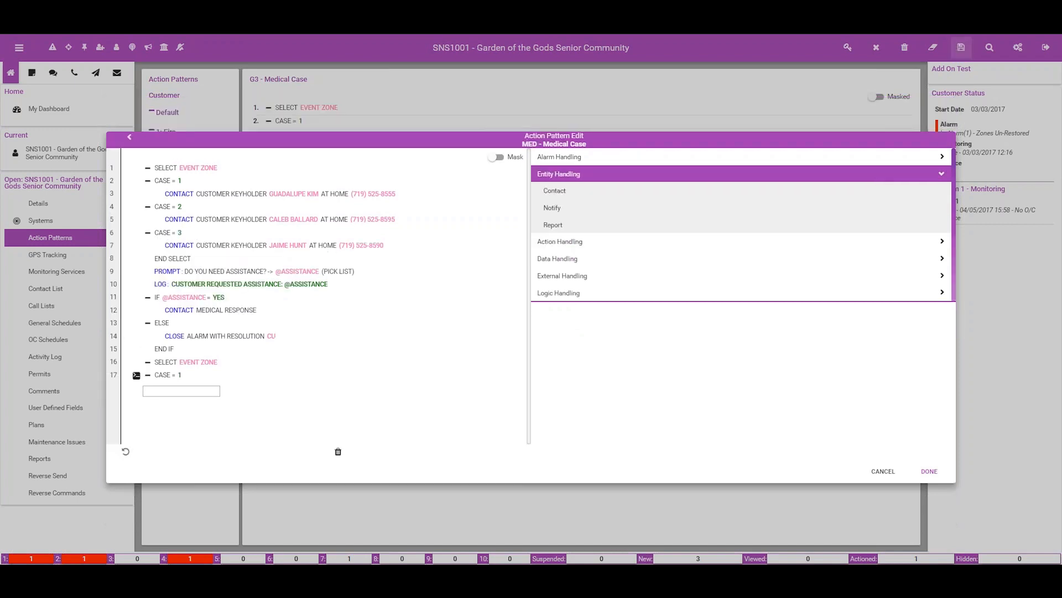
click(554, 190)
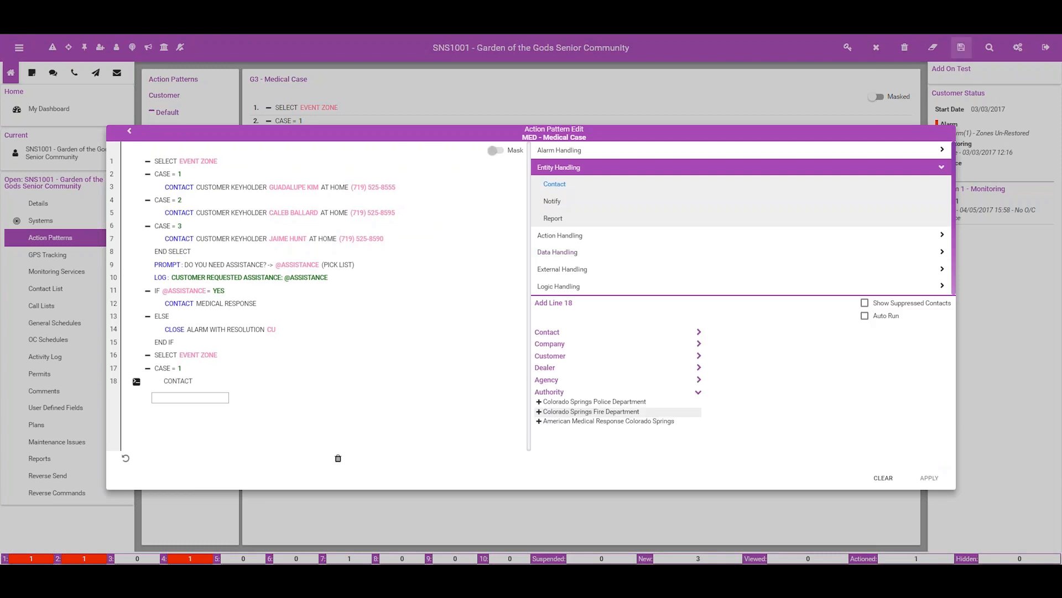
click(552, 356)
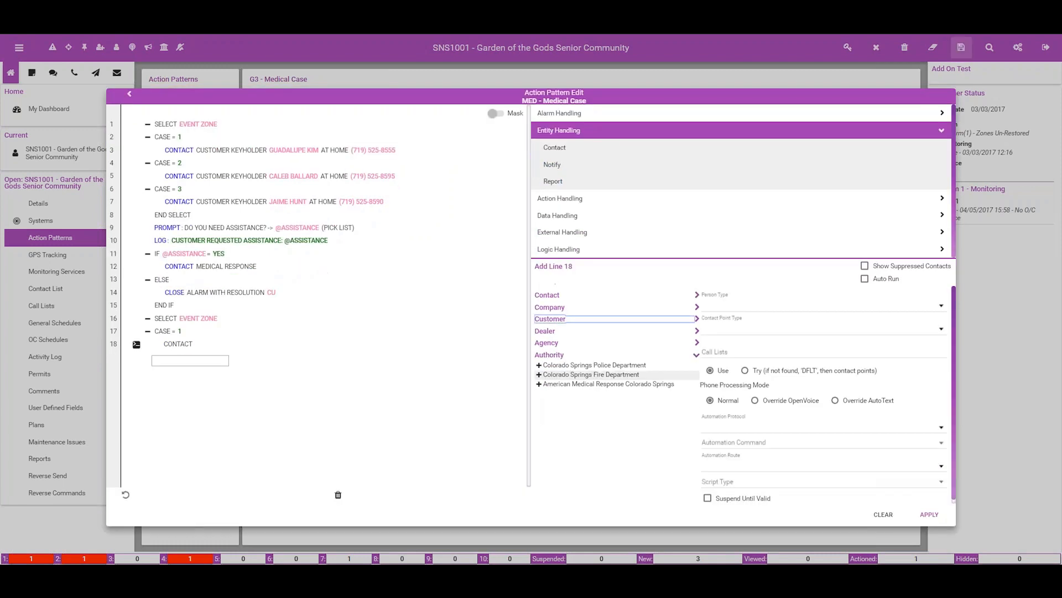
click(696, 319)
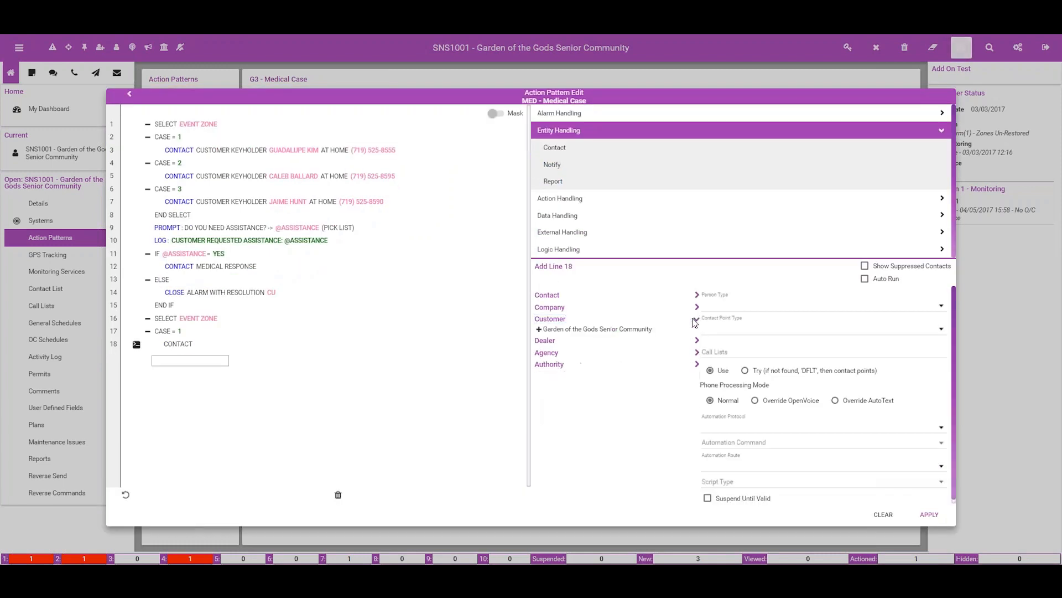
click(539, 329)
click(543, 355)
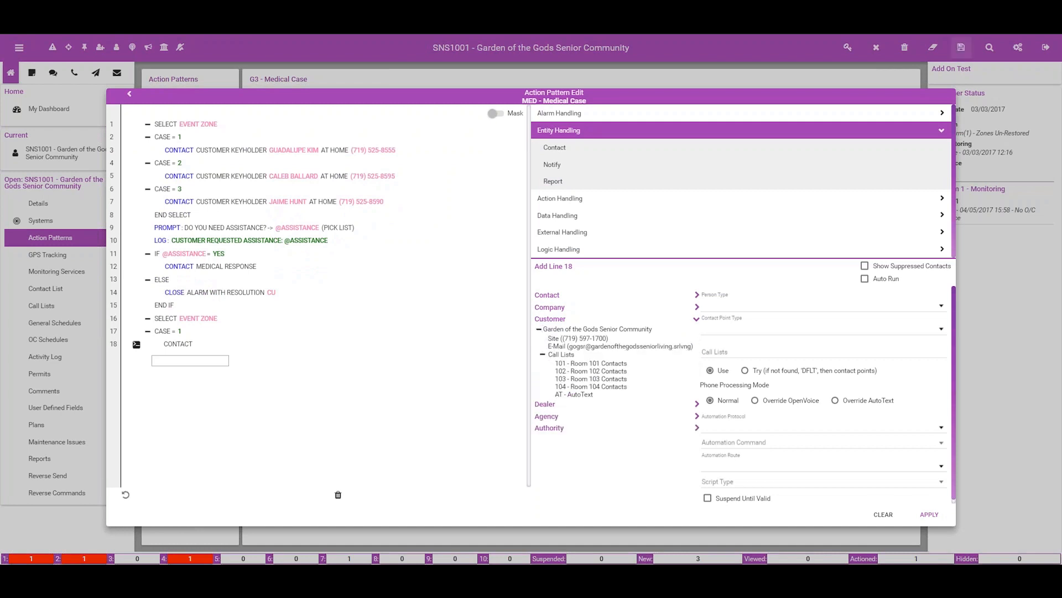
click(588, 365)
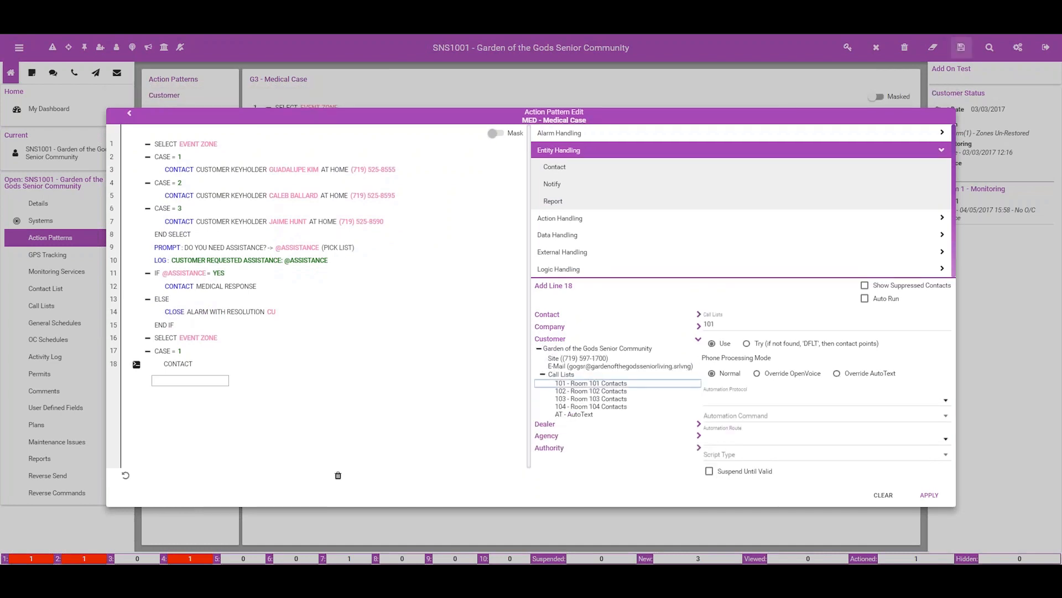
click(929, 494)
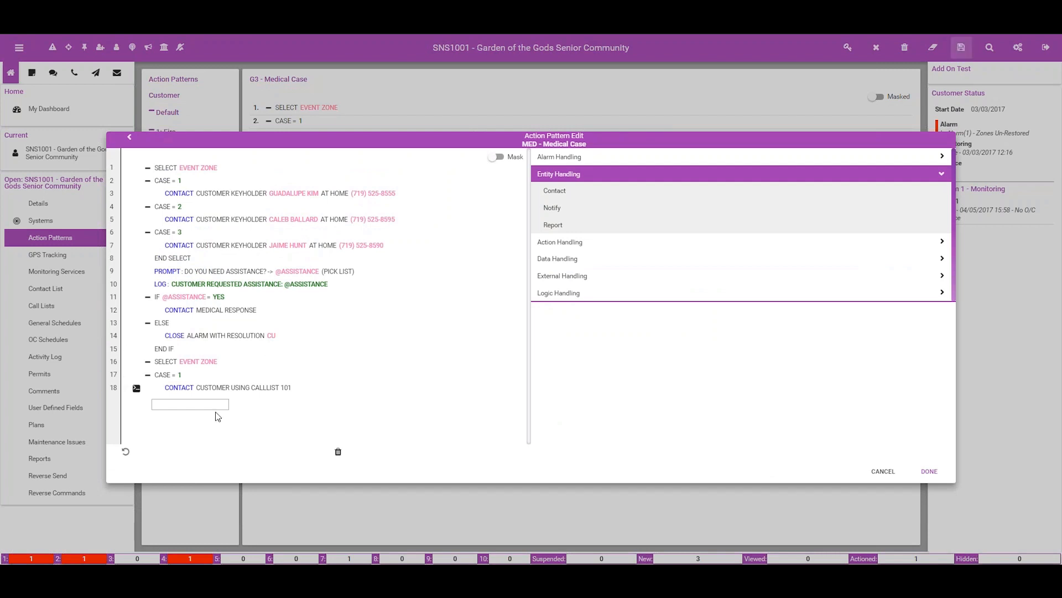
Add a Case line with the value equal to 2 under the second Event Zone Select
click(161, 405)
text(CA)
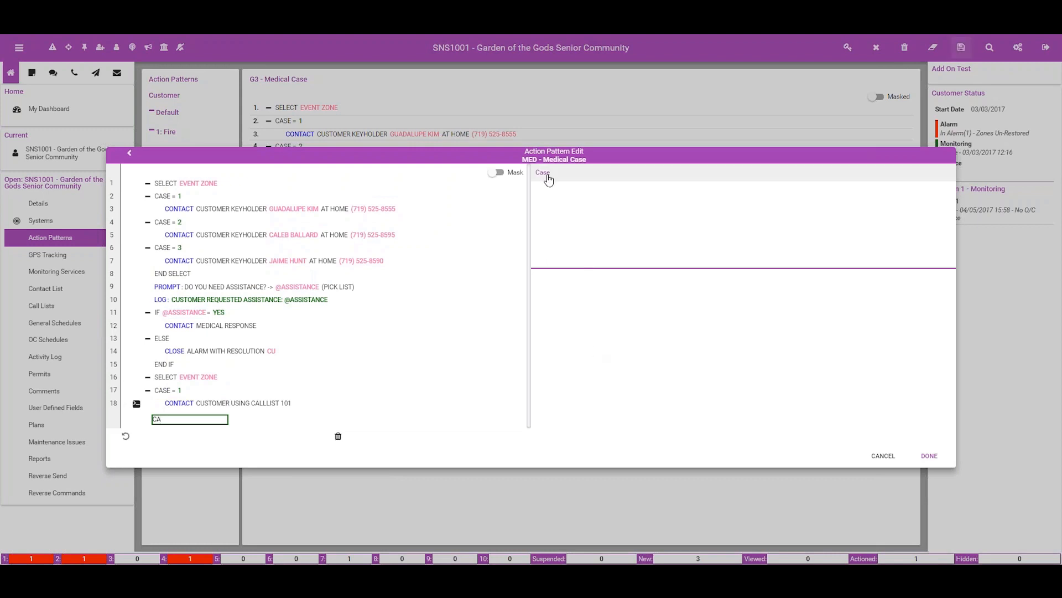
click(546, 174)
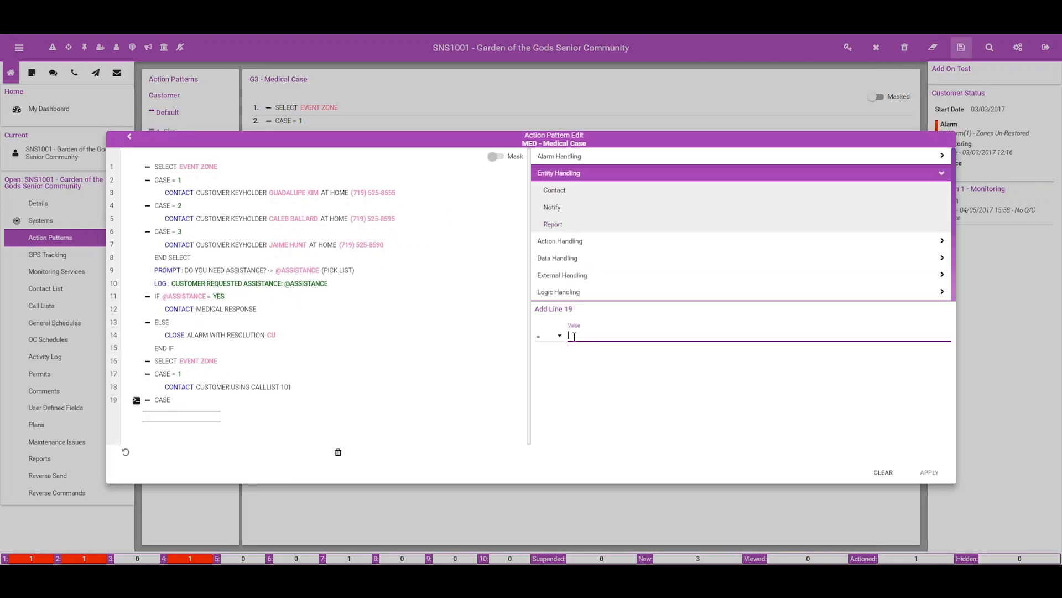
text(2)
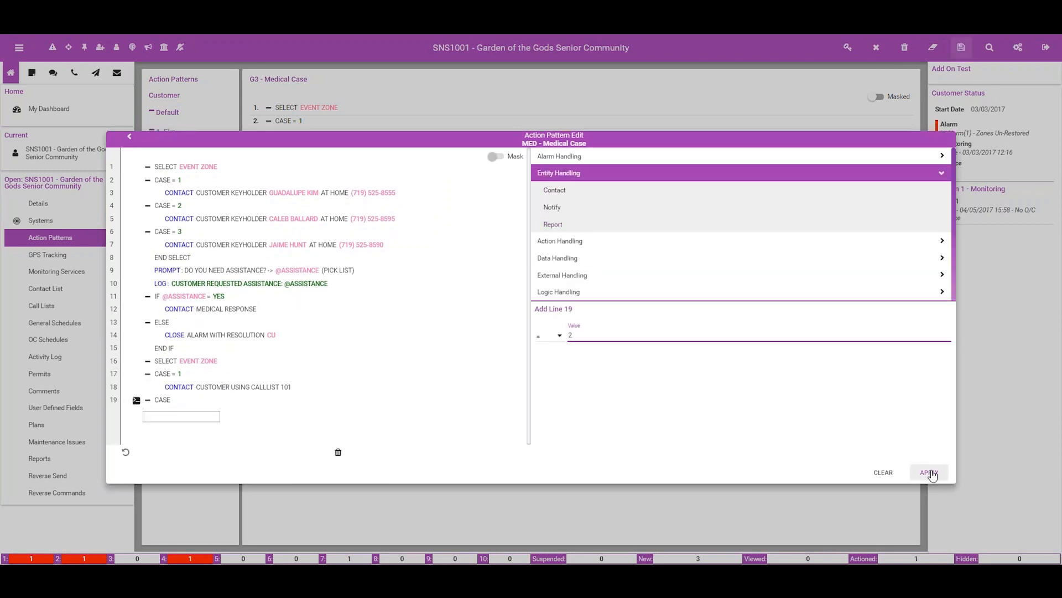
click(929, 472)
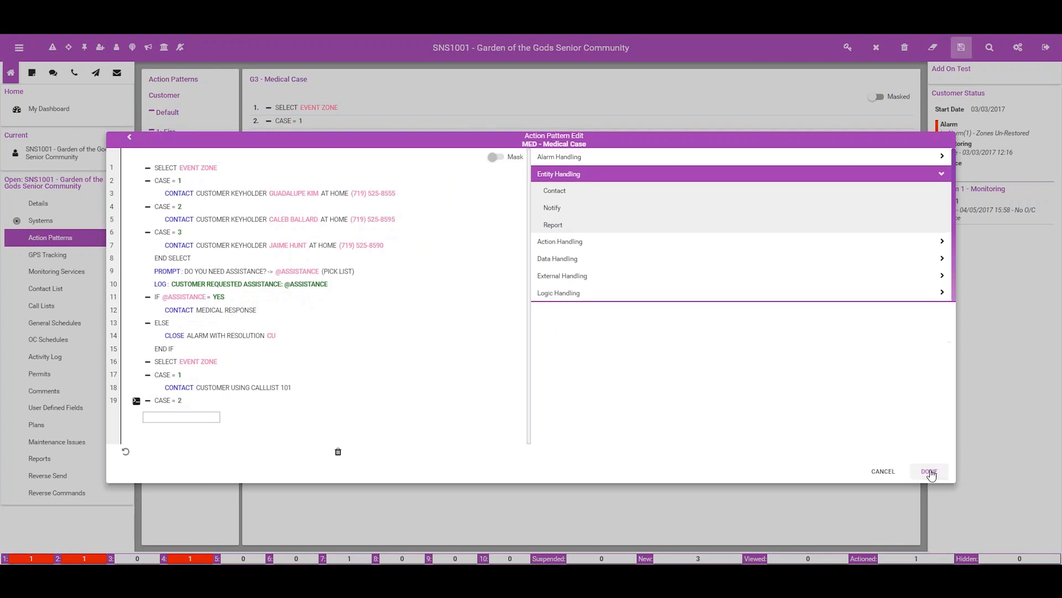
Add a Contact line under the new Case 2 that contacts the customer using call list 102 - Room 102 Contacts
click(570, 198)
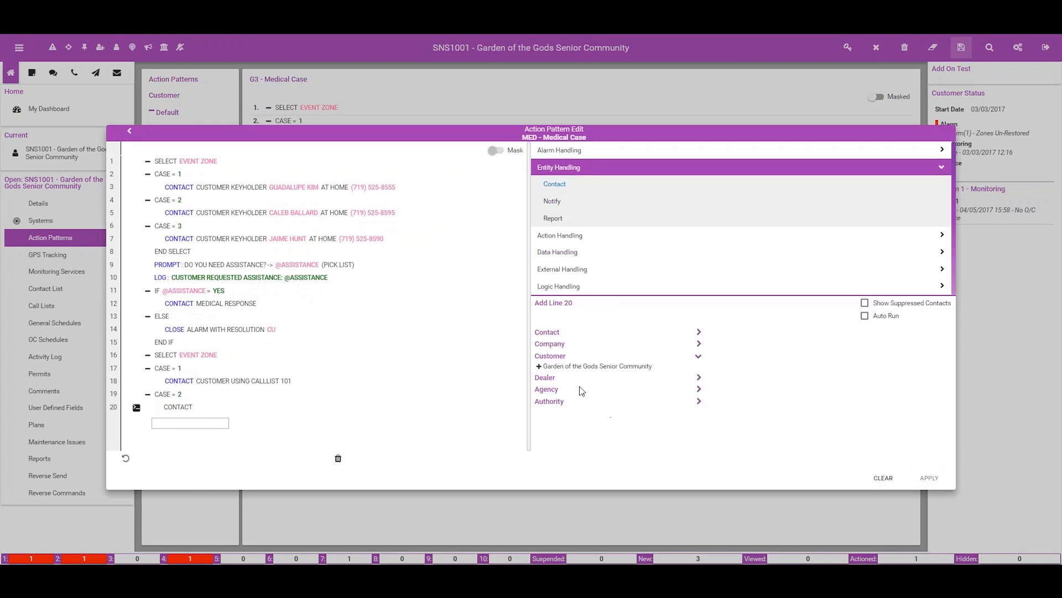
click(539, 366)
click(543, 392)
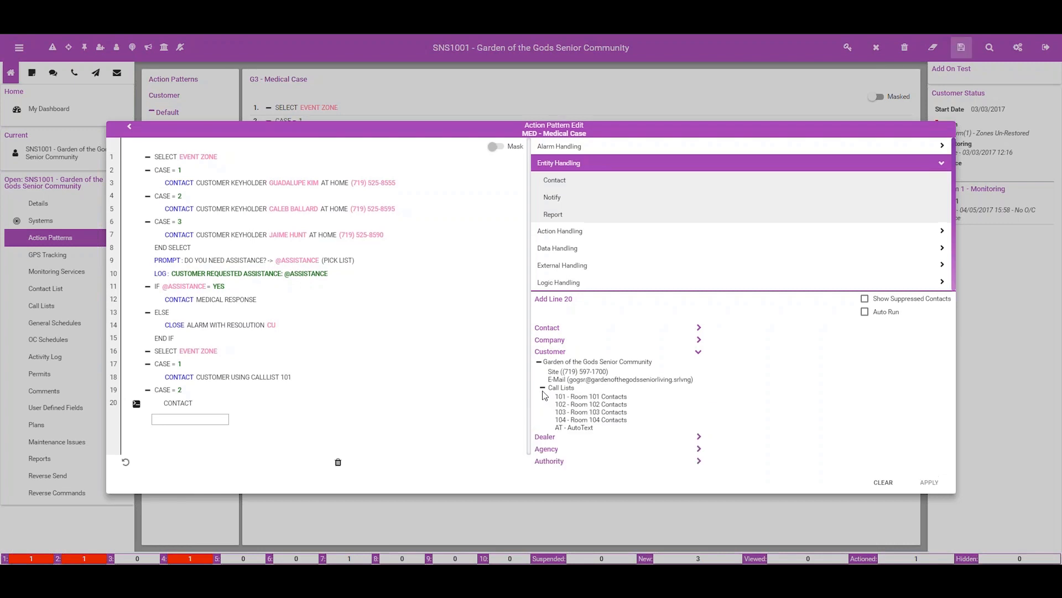
click(580, 406)
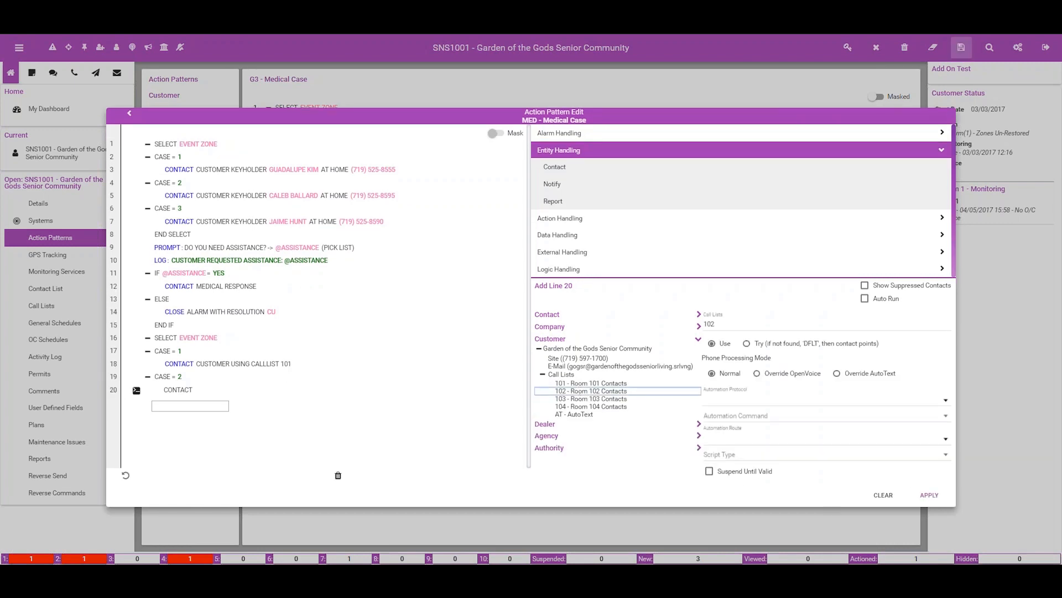
click(931, 495)
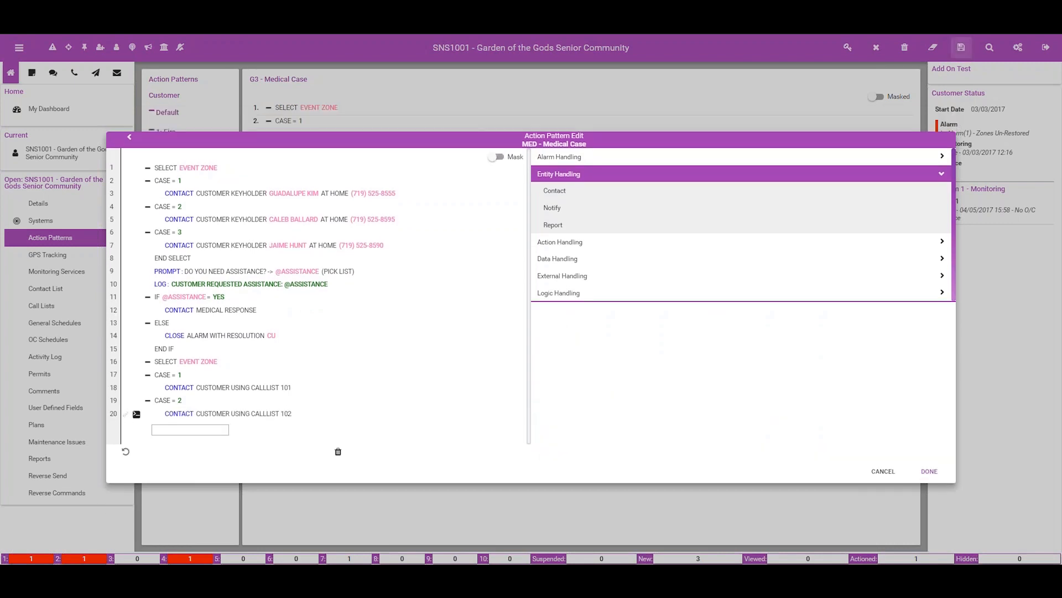
Add a Case line with the value equal to 3 under the second Event Zone Select
click(190, 429)
text(CA)
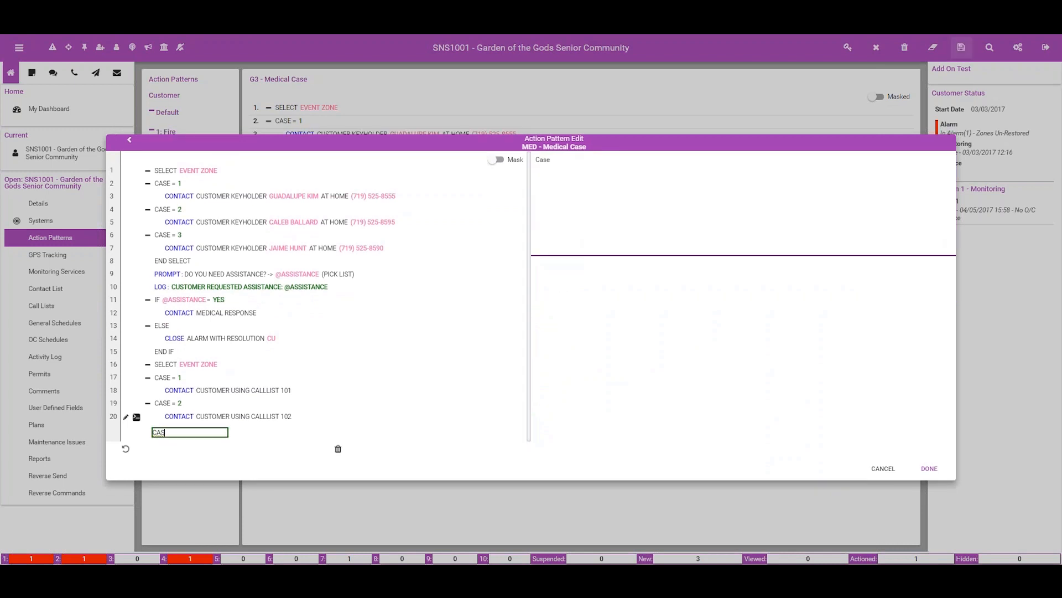
text(S)
click(575, 160)
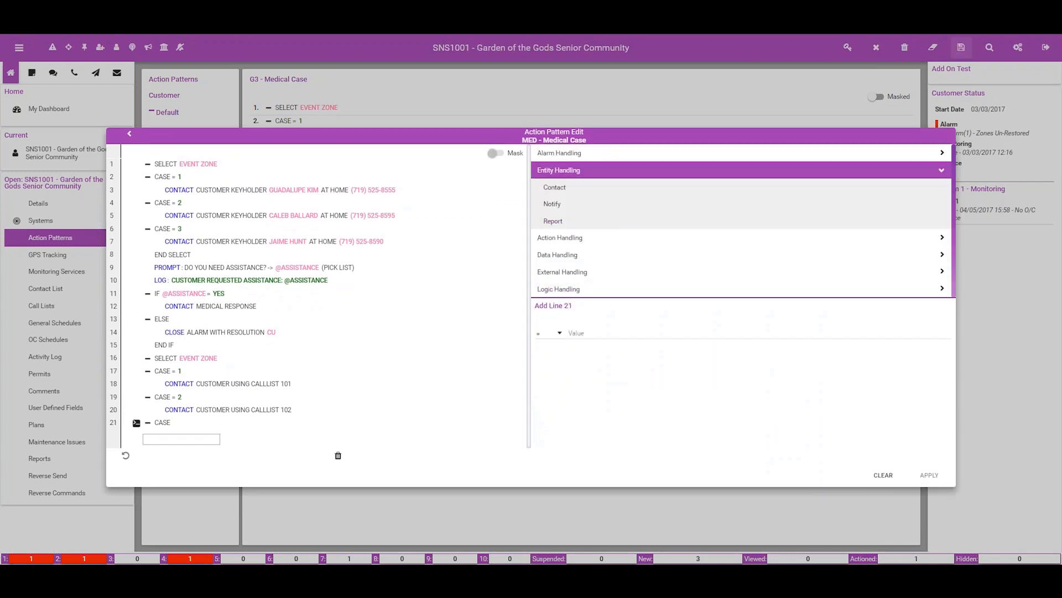
click(578, 332)
text(3)
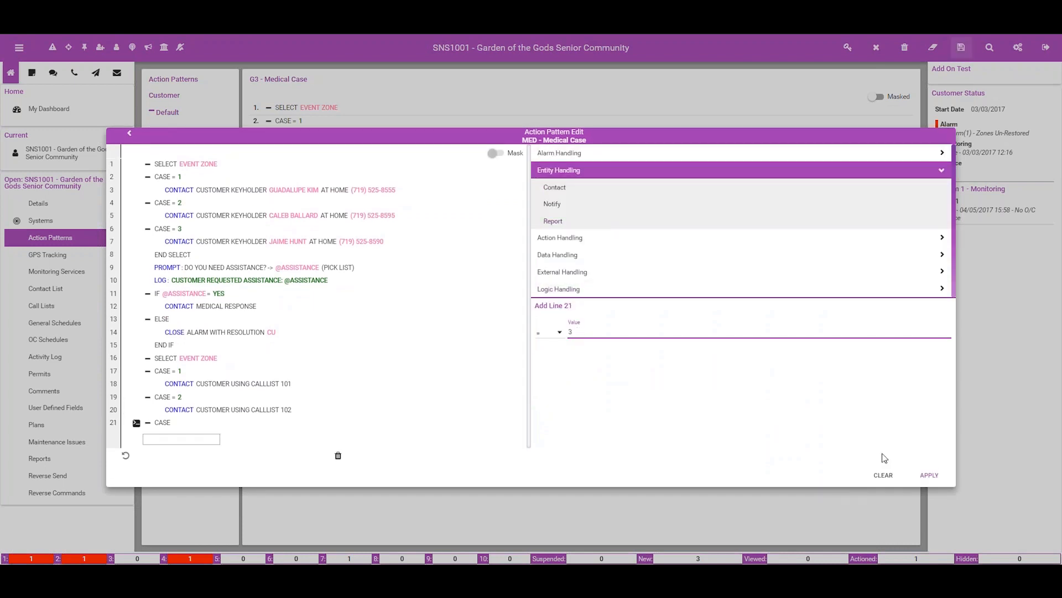
click(926, 479)
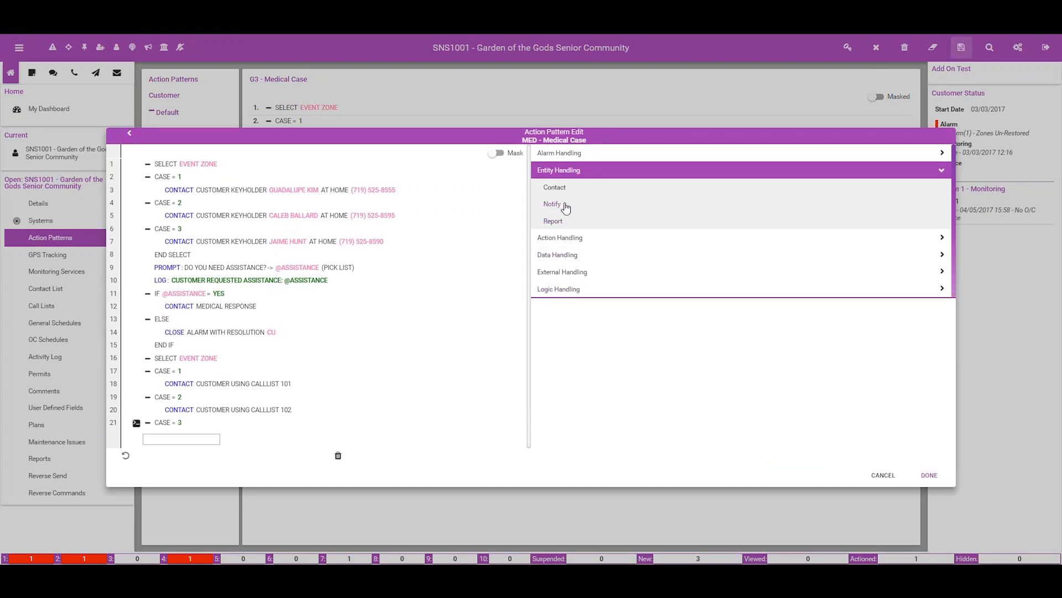
Add a Contact line under the new Case 3 that contacts the customer using call list 103 - Room 103 Contacts
click(558, 190)
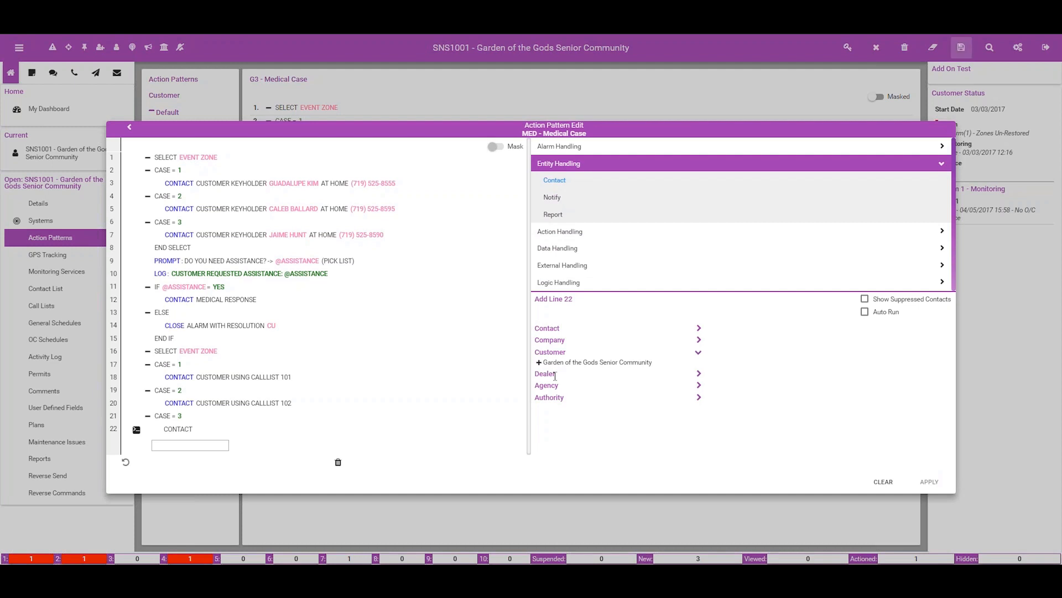
click(539, 362)
click(544, 388)
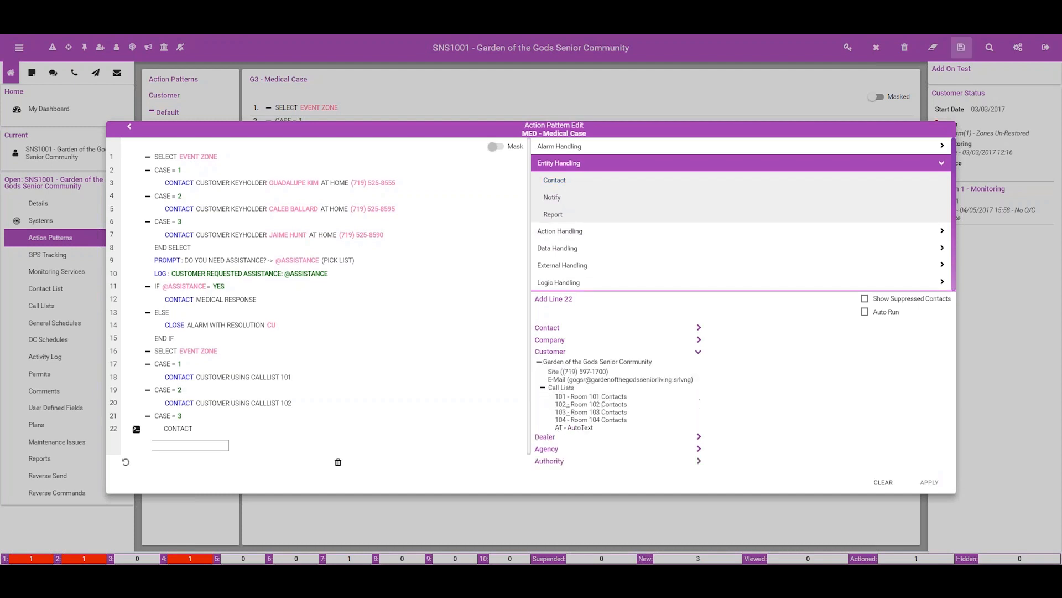
click(572, 412)
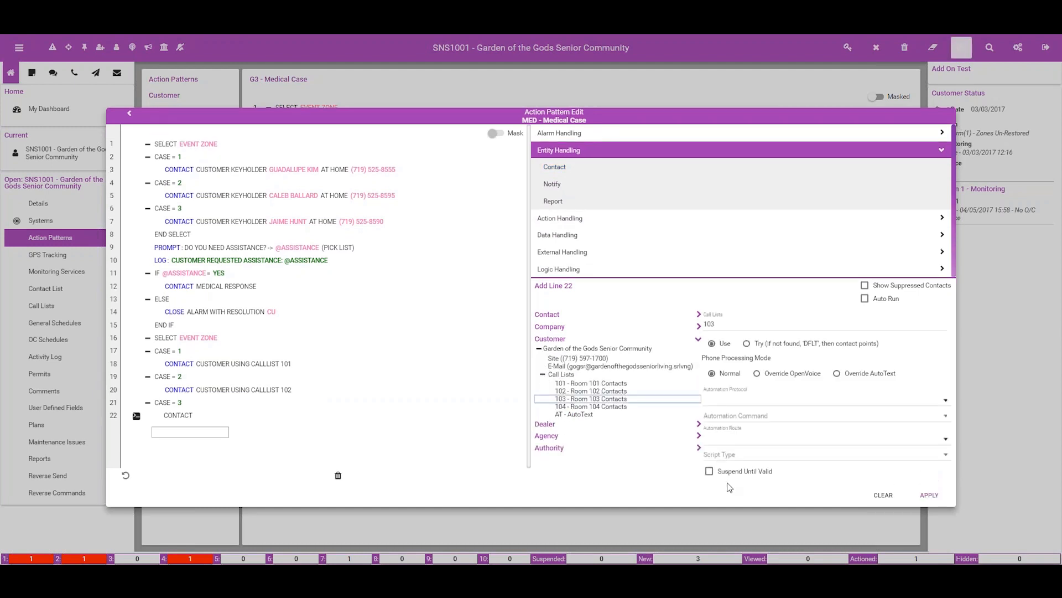
click(928, 497)
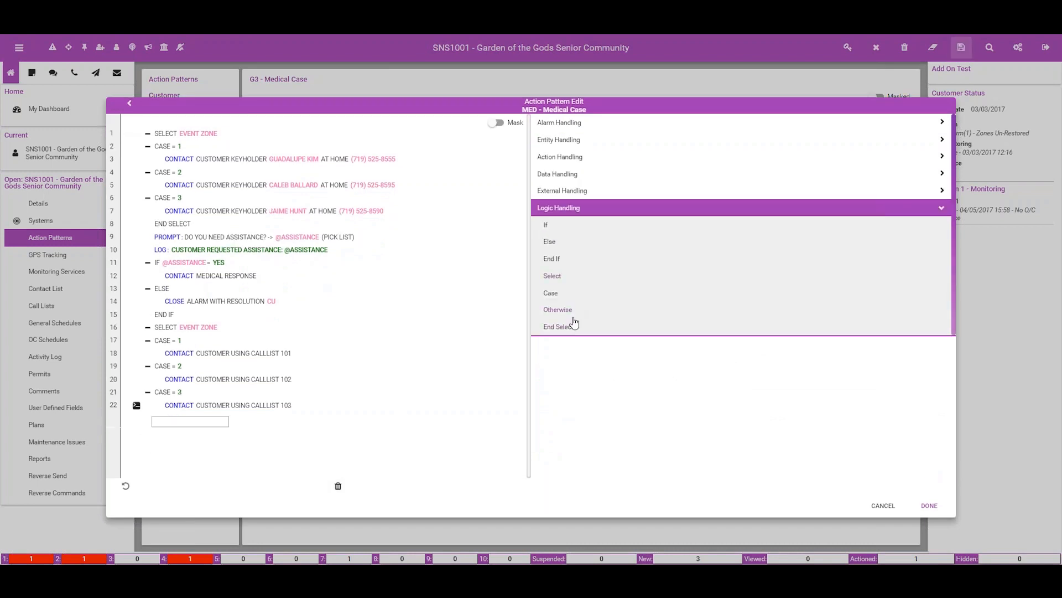
Close the second Select block with an End Select line and add a Contact line that contacts the customer at the Site number
click(558, 329)
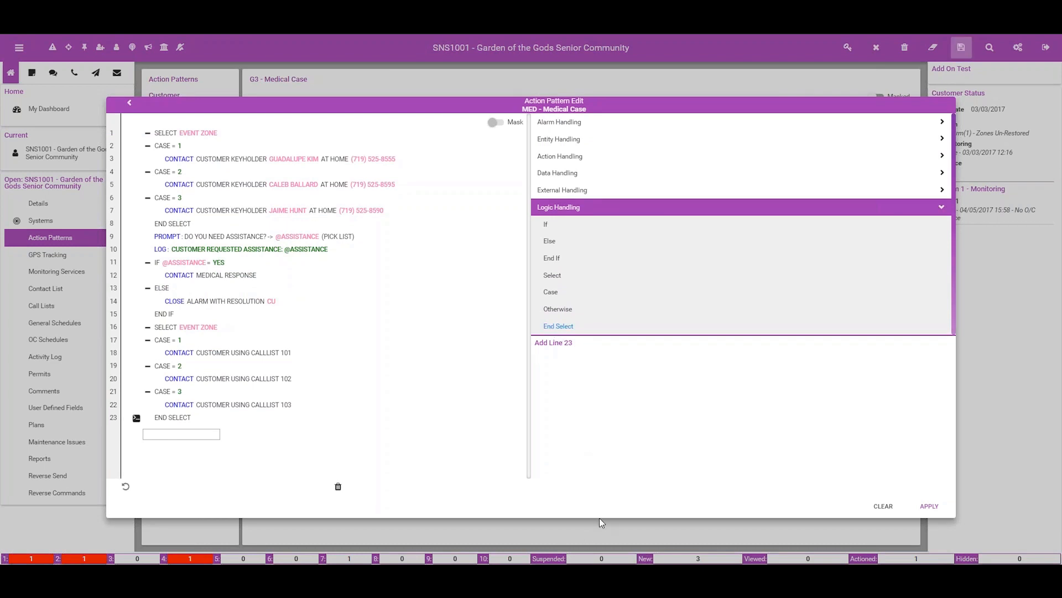
click(558, 139)
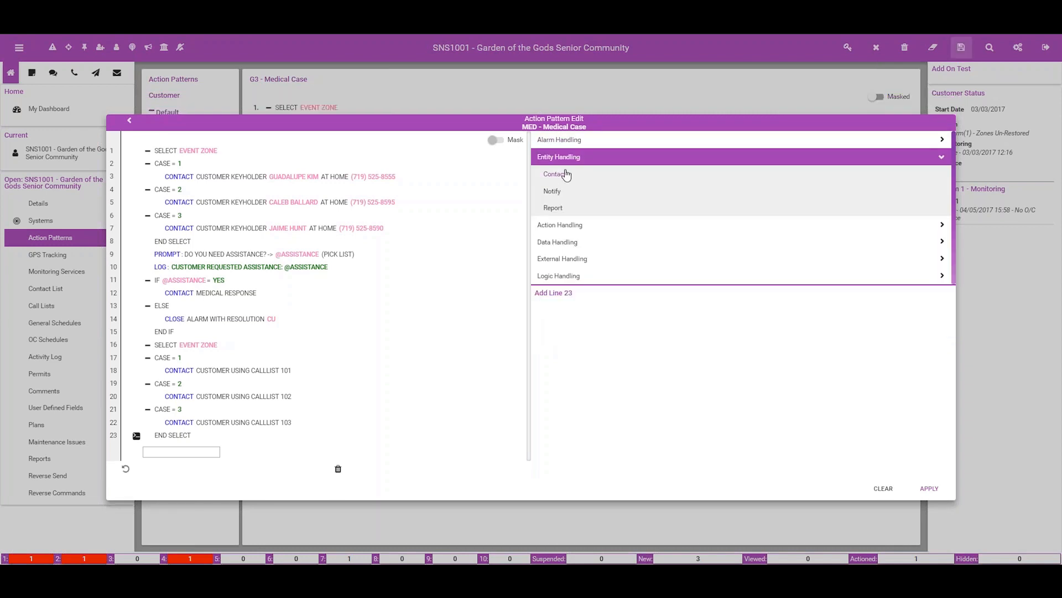
click(565, 173)
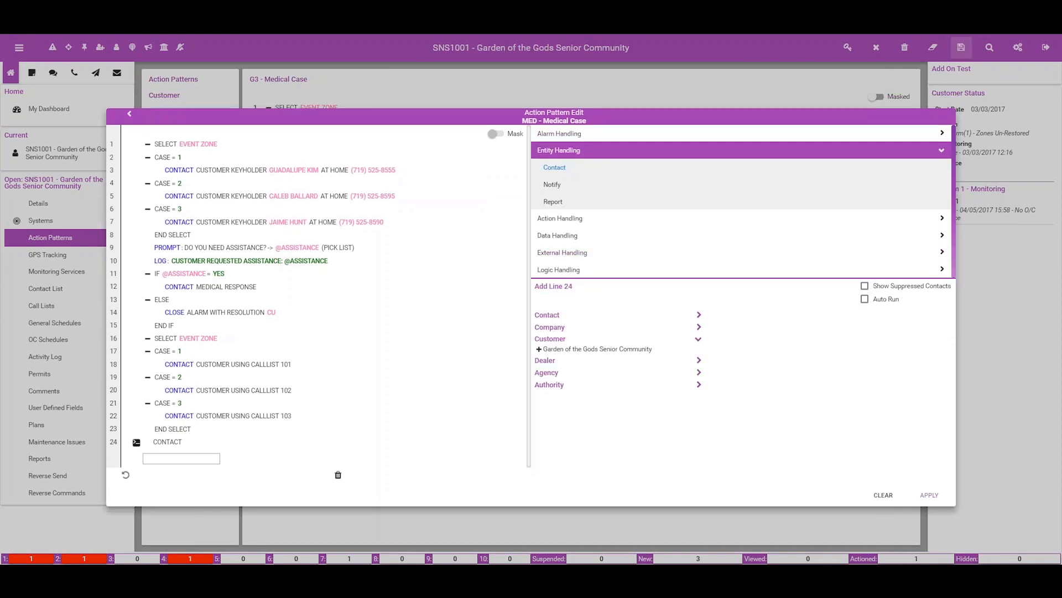
click(538, 349)
click(576, 359)
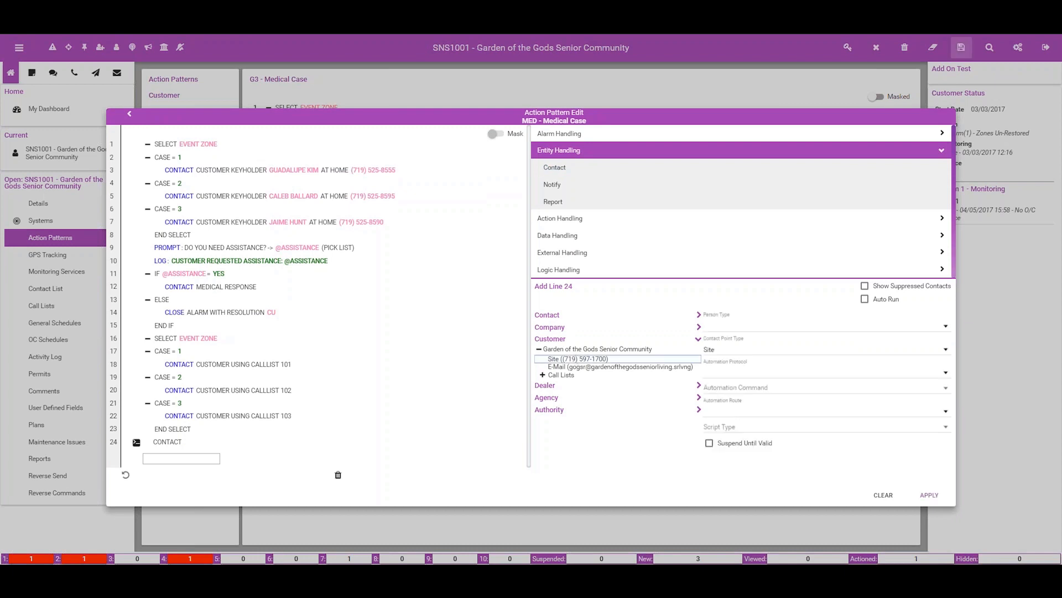
click(930, 495)
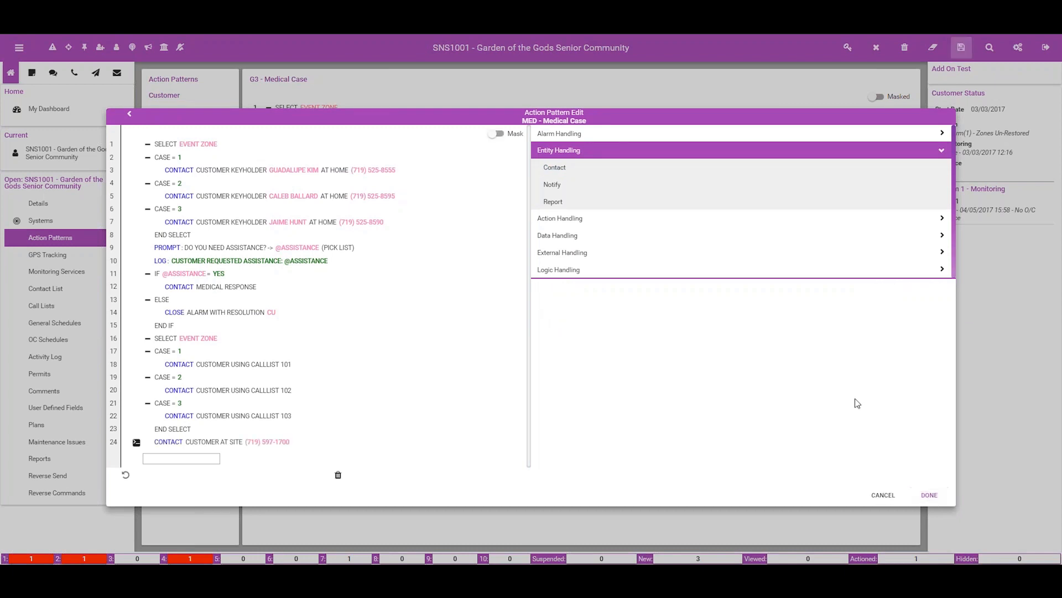
Add a final Close line without a resolution code and finish editing the MED - Medical Case pattern
click(562, 134)
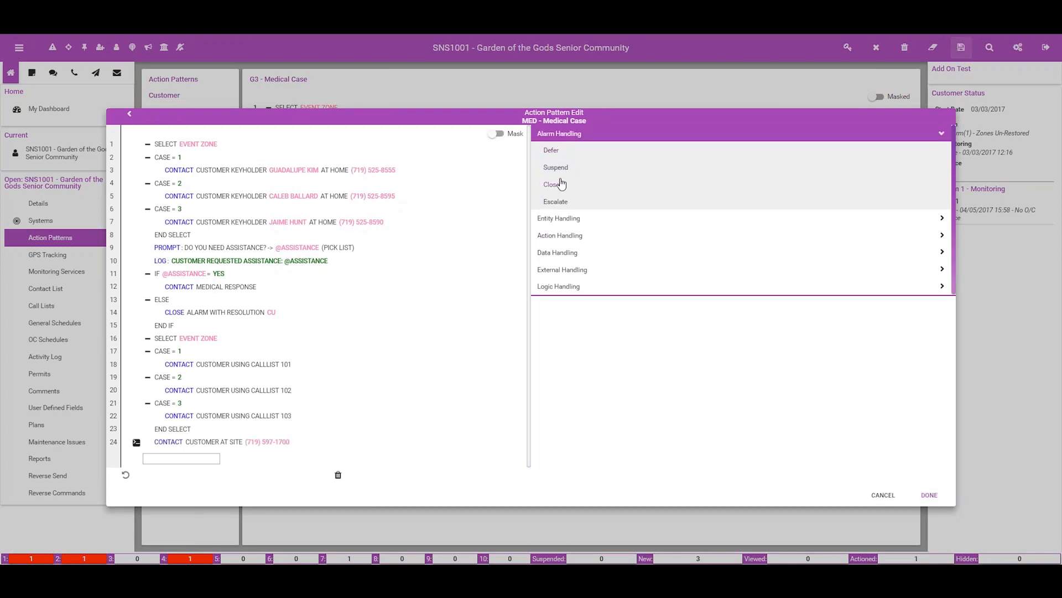
click(556, 184)
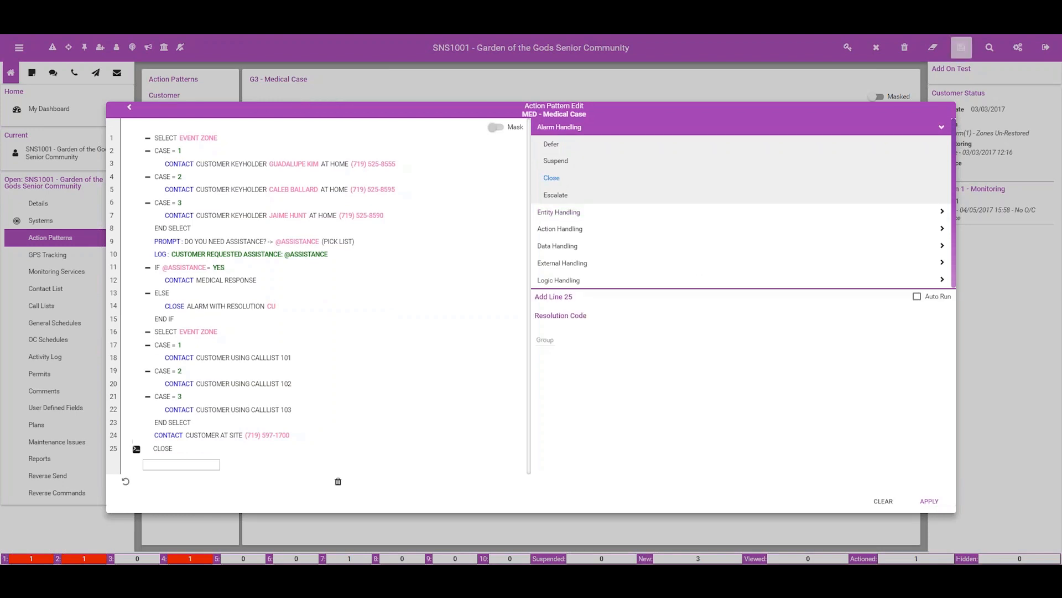
click(929, 501)
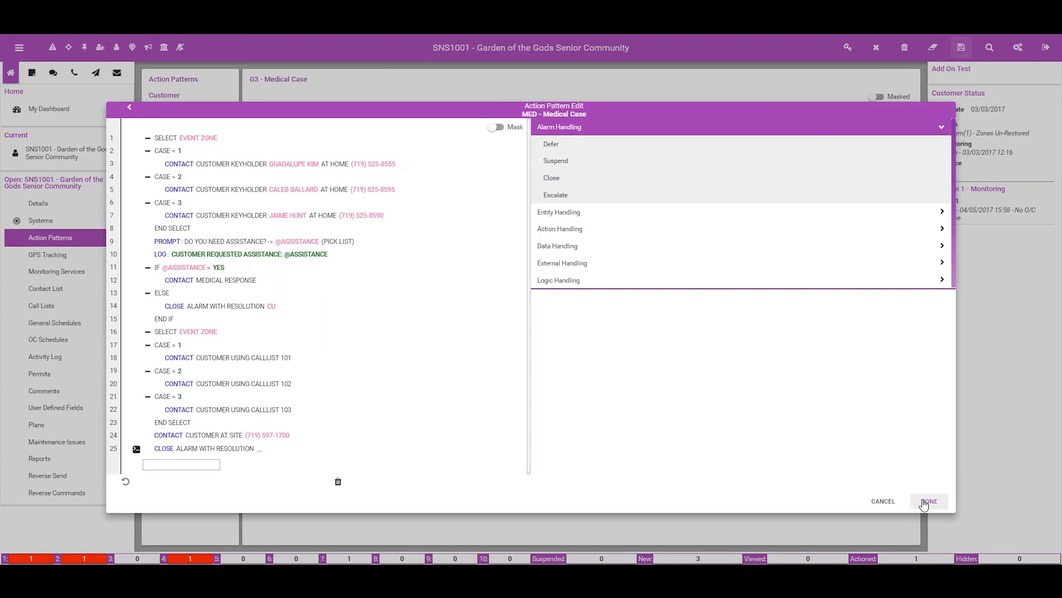
click(928, 501)
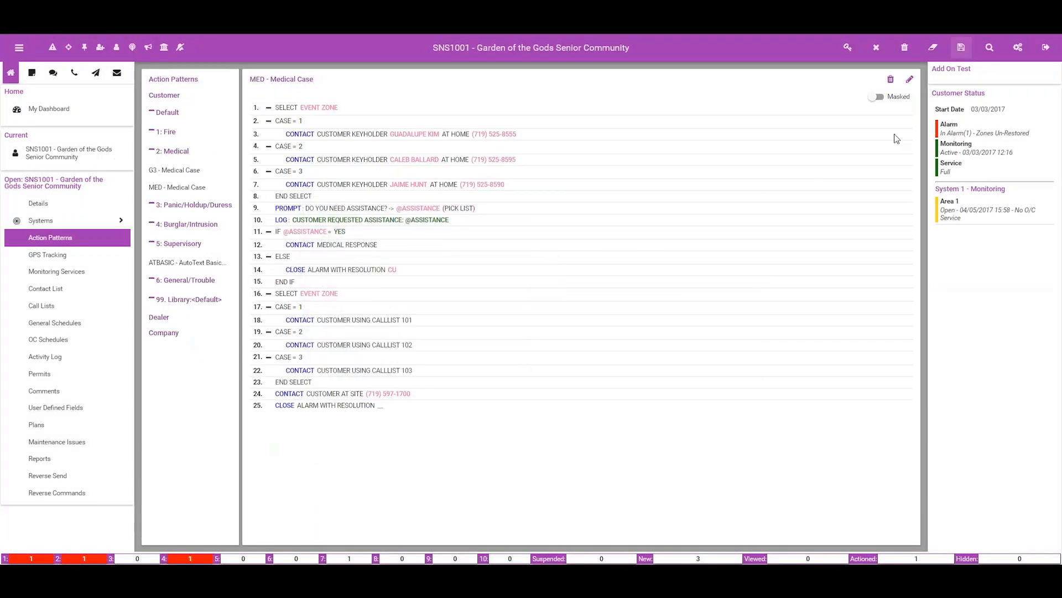
Save the customer record with the comment "Added Action pattern"
click(962, 47)
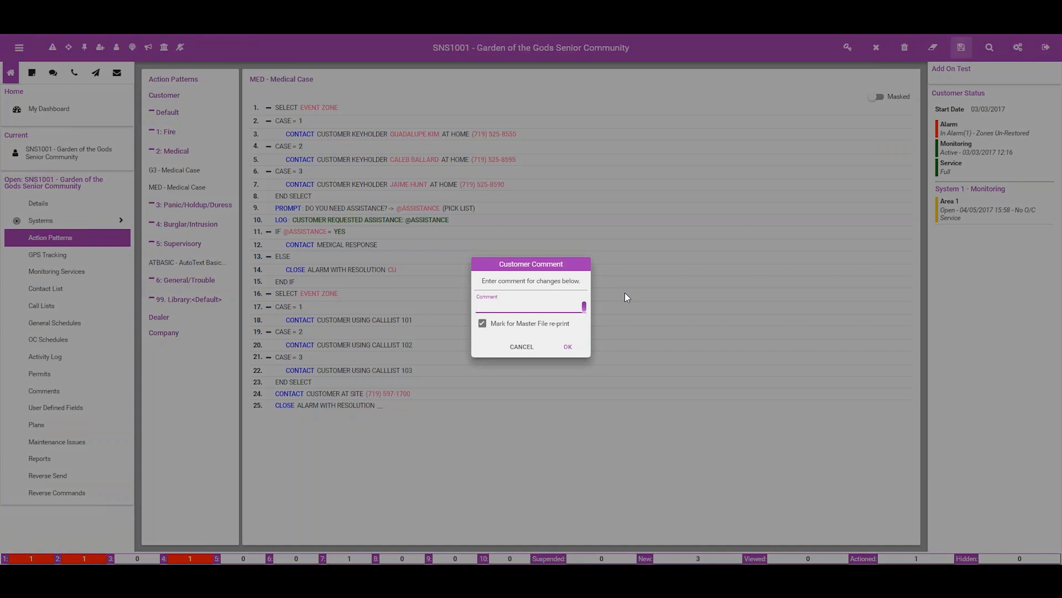
text(Added Action pattern)
key(Return)
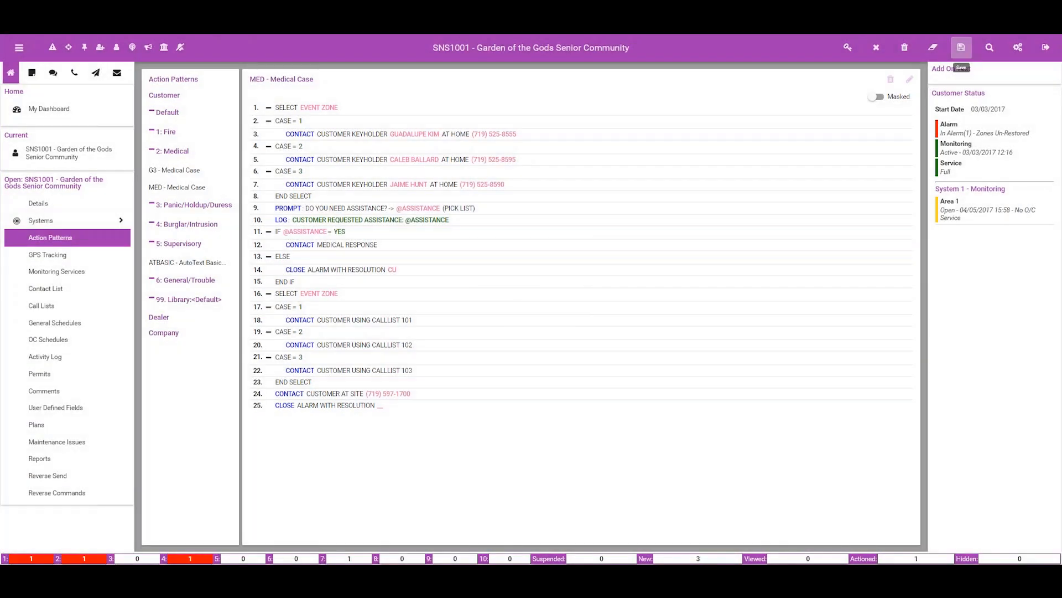
Open the programming of the customer's 1 - Monitoring event monitoring system
click(220, 259)
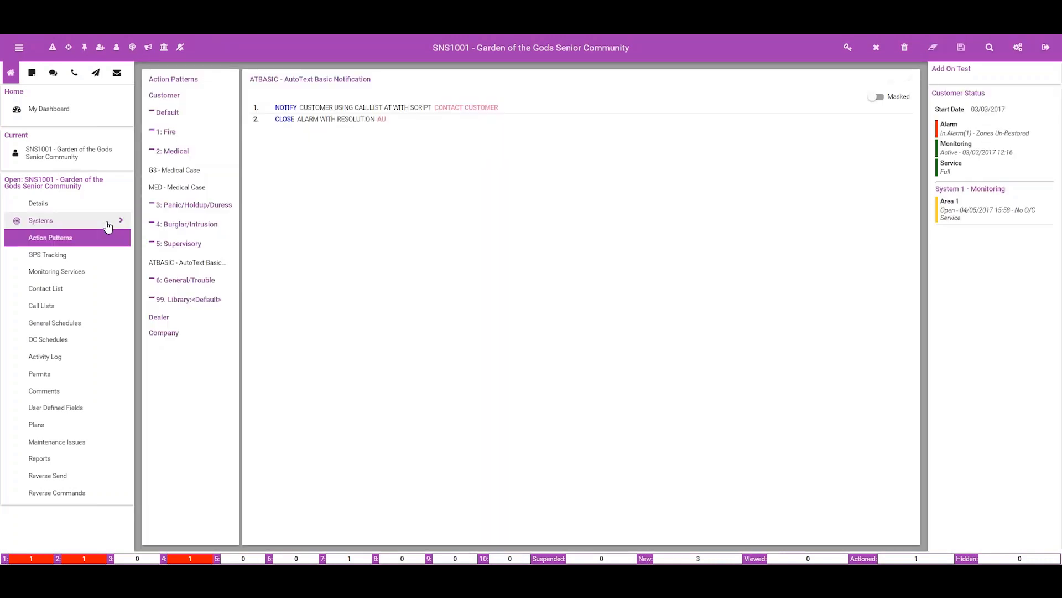
click(111, 222)
click(98, 237)
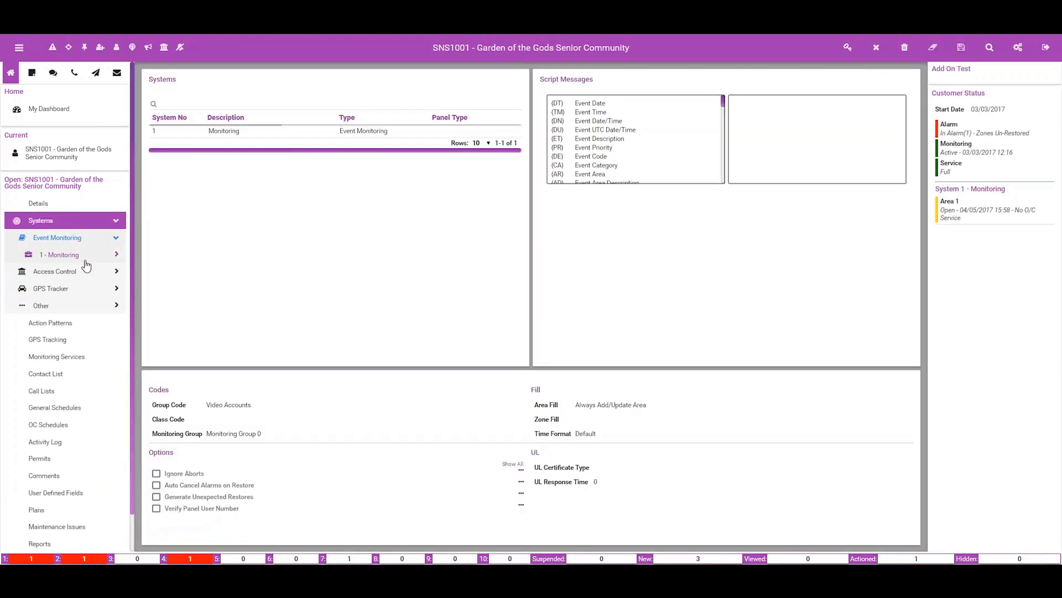
click(84, 257)
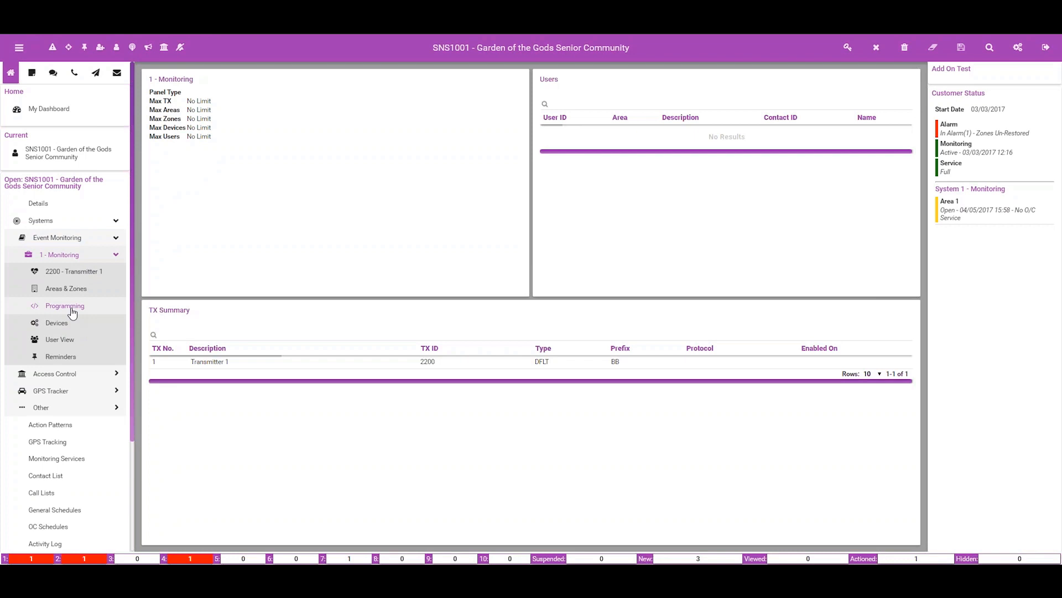
click(72, 305)
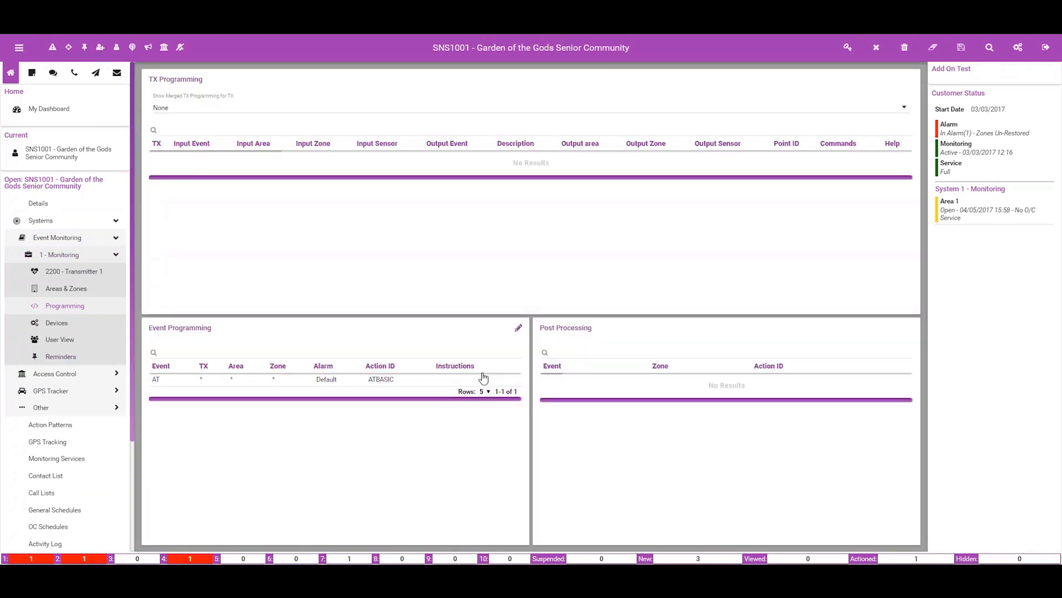
Add an event programming line for MA - Medical Alarm that applies to all transmitters
click(517, 332)
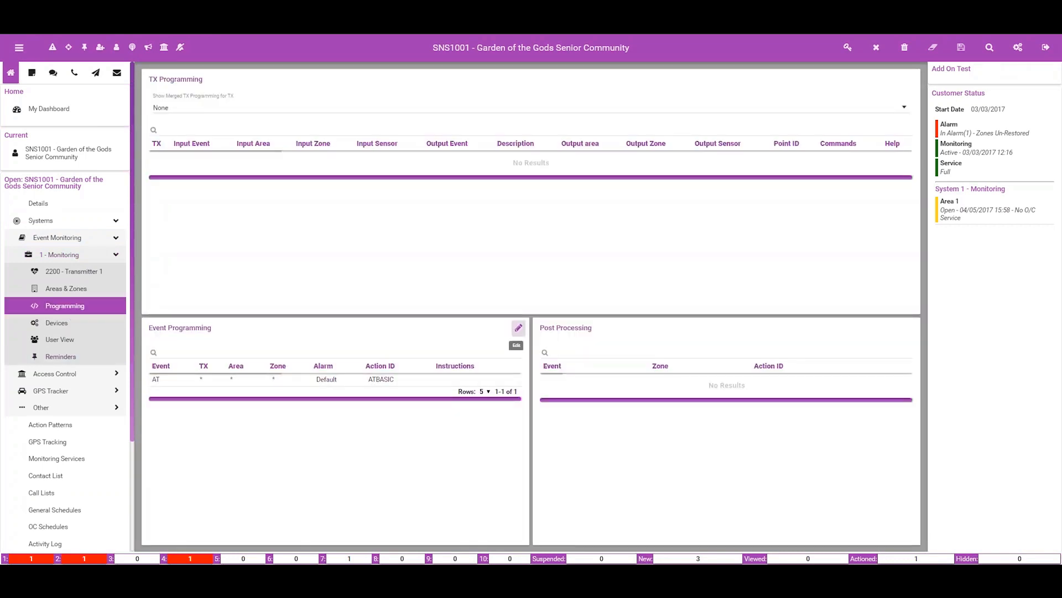
click(137, 323)
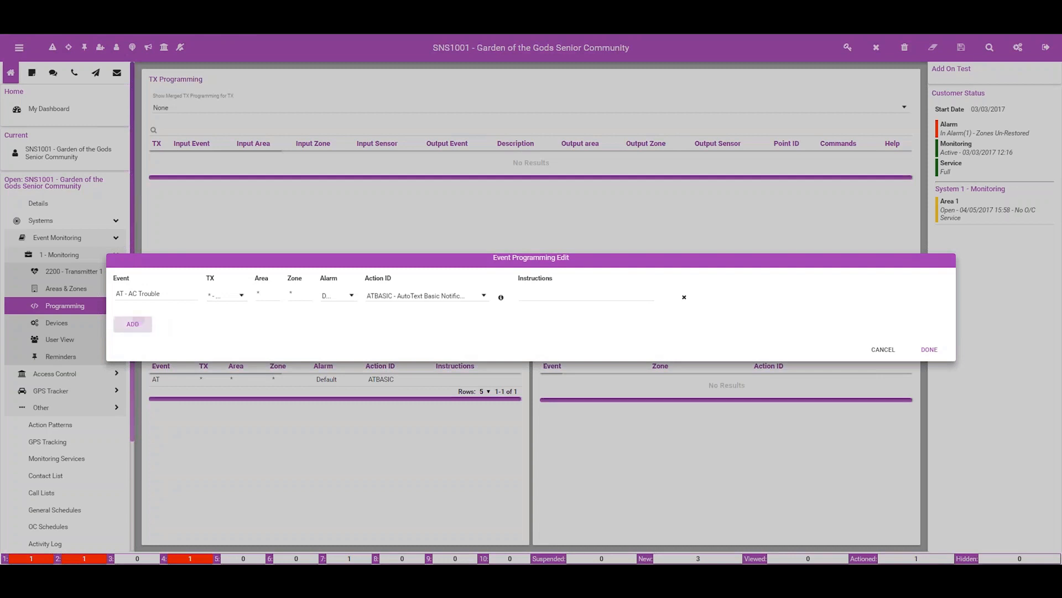
text(MA)
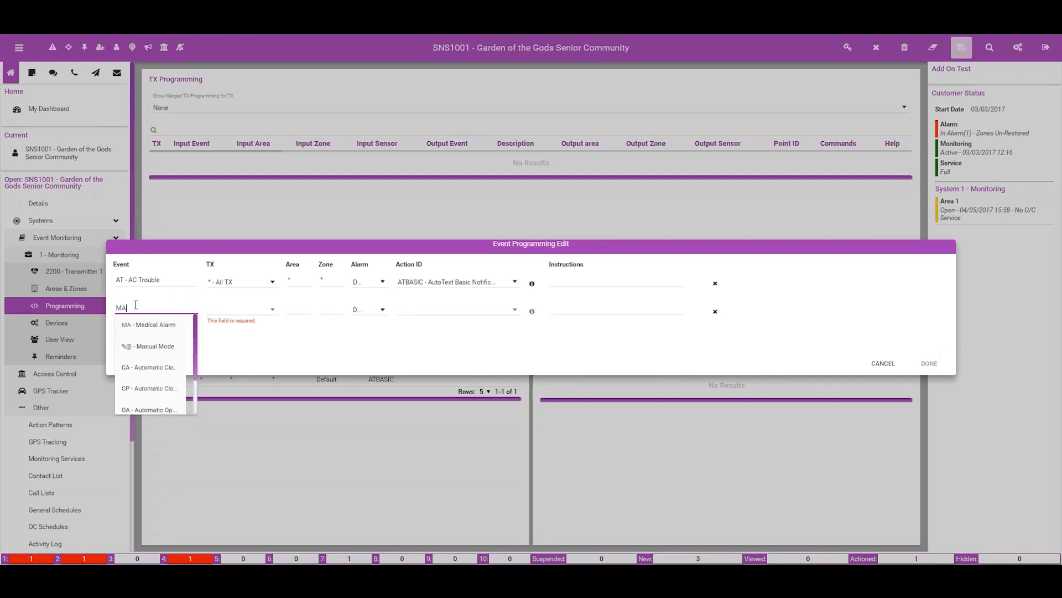
key(Tab)
key(Tab)
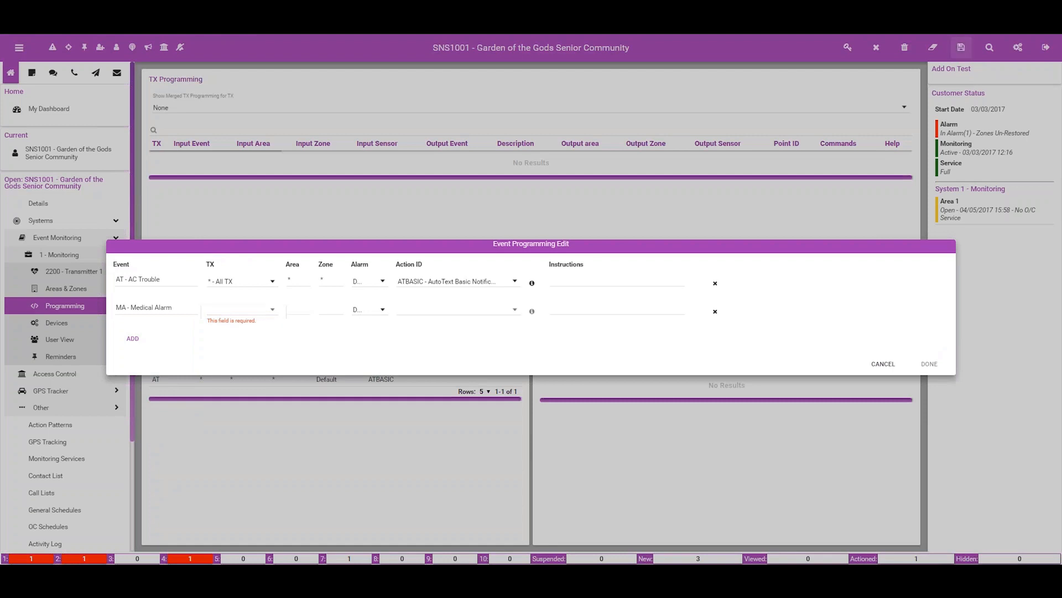
click(238, 308)
click(218, 309)
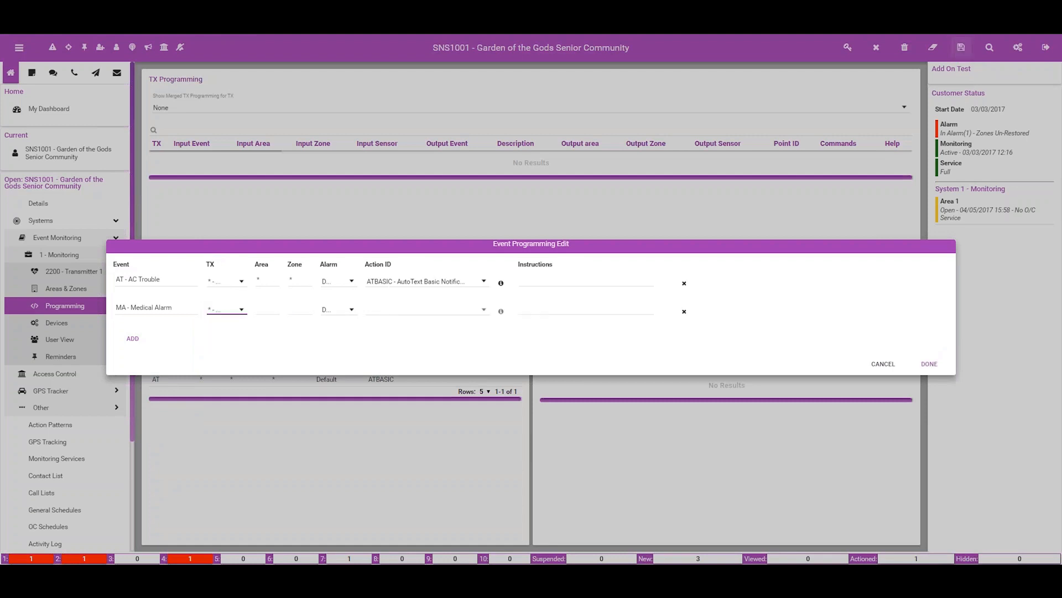
Set the MA line's area and zone to *, assign the MED - Medical Case action pattern, and finish editing the event programming
click(273, 308)
key(Tab)
text(*)
key(Tab)
click(381, 311)
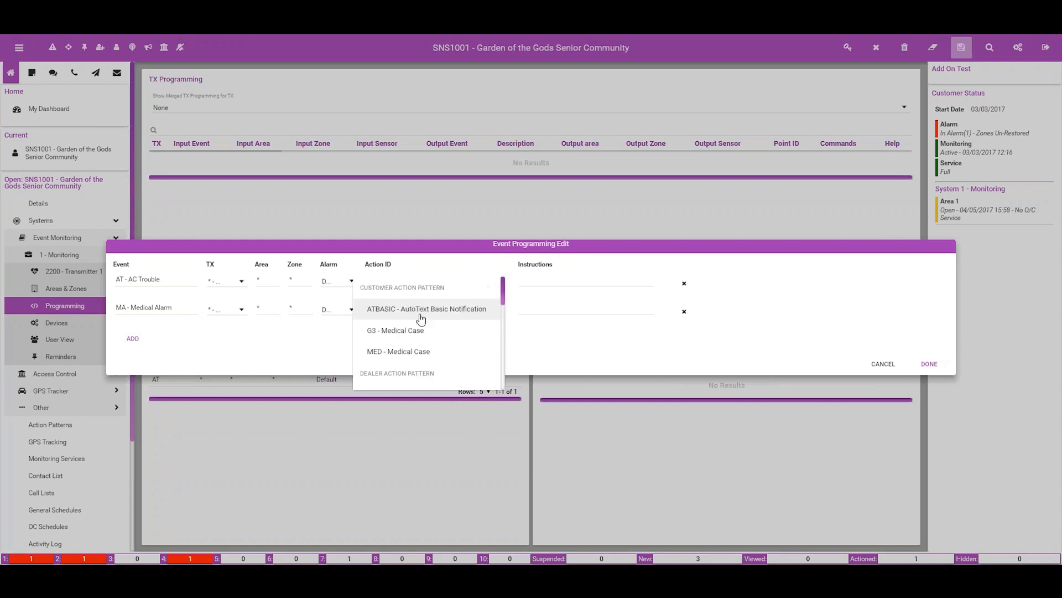
click(374, 353)
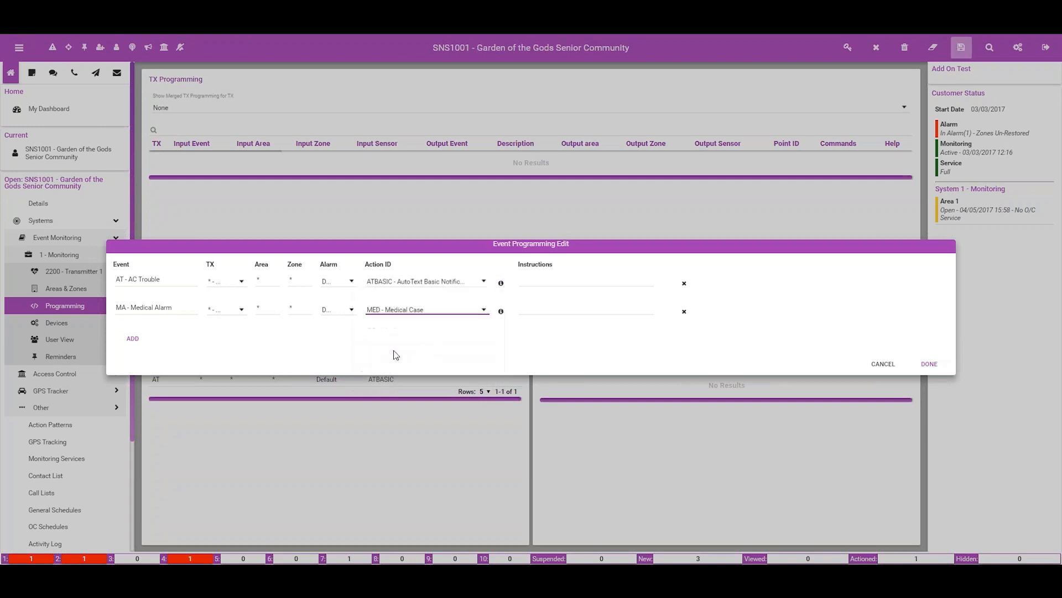
click(929, 364)
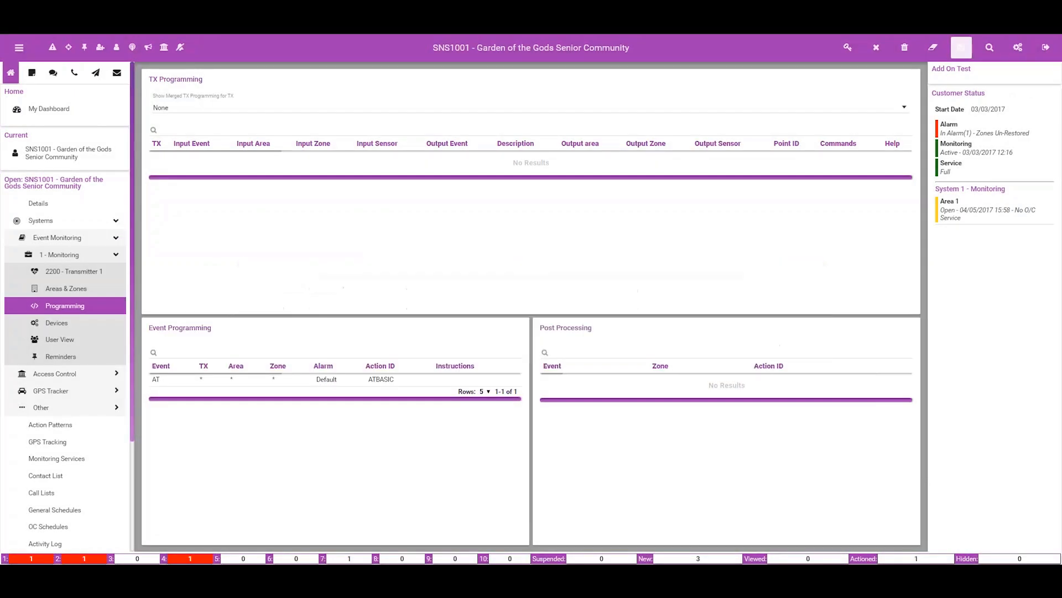
Save the customer record with the comment "Added new Medical Case to Account"
click(963, 49)
text(Add)
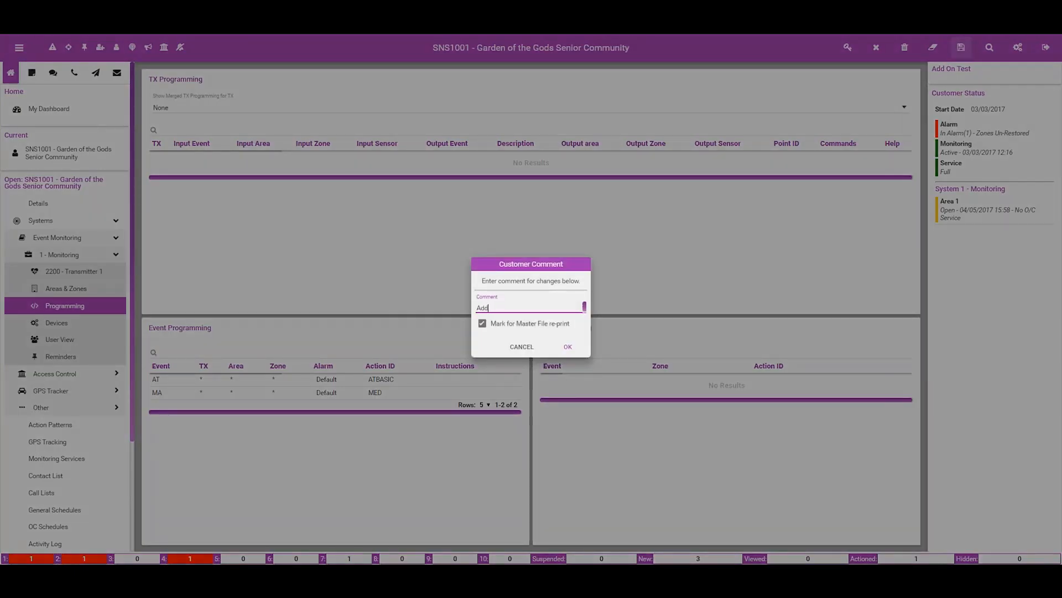
text(ed new Medical Case)
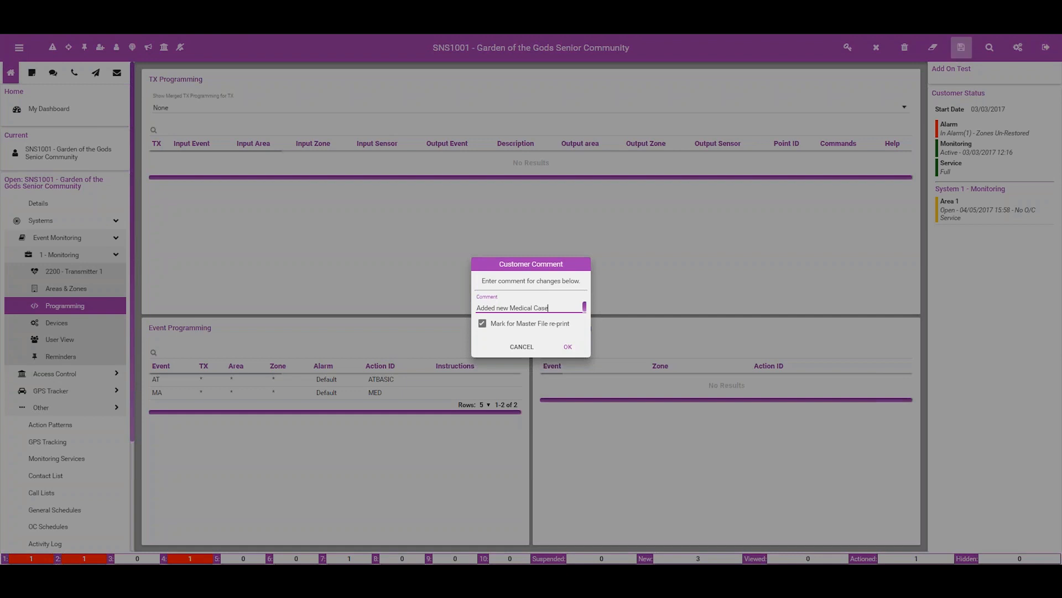
text( to Account)
click(562, 346)
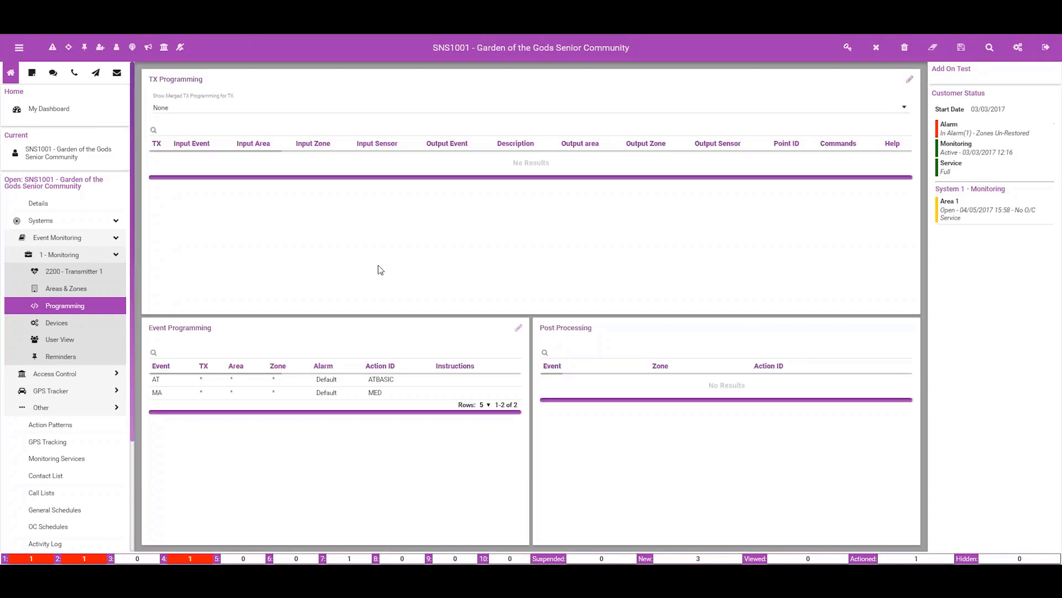
Send a manual MA signal for customer SNS1001 on zone 2 - Room 102
key(alt+m)
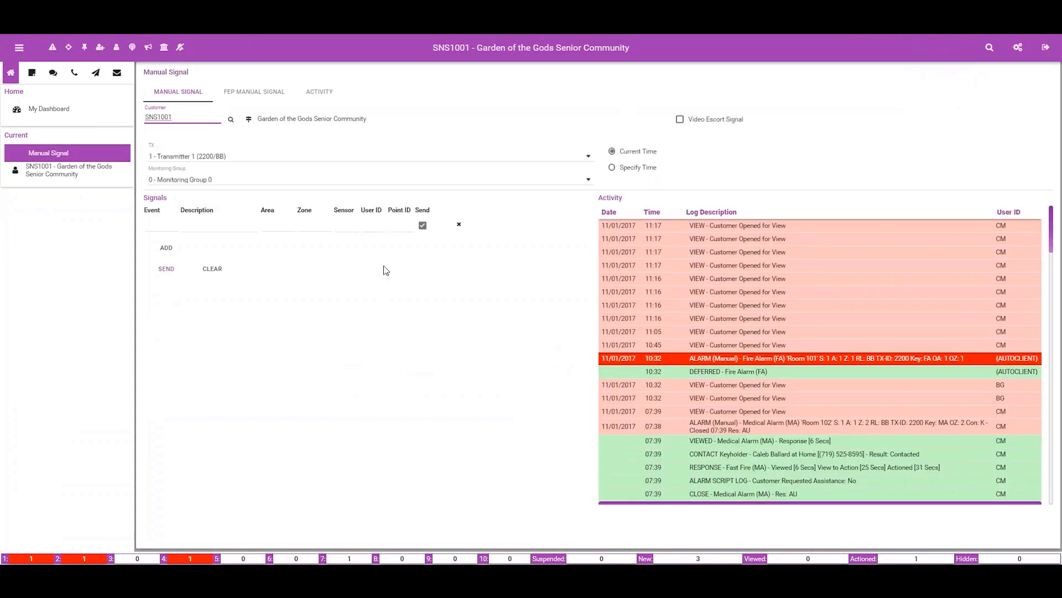
click(163, 227)
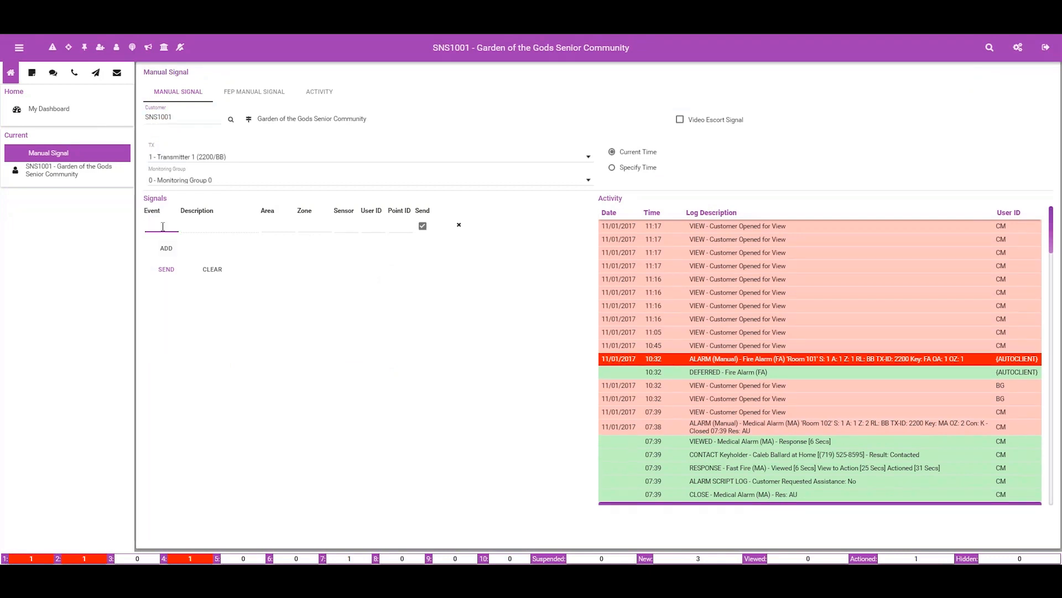
text(ma)
key(Tab)
key(Tab)
text(2)
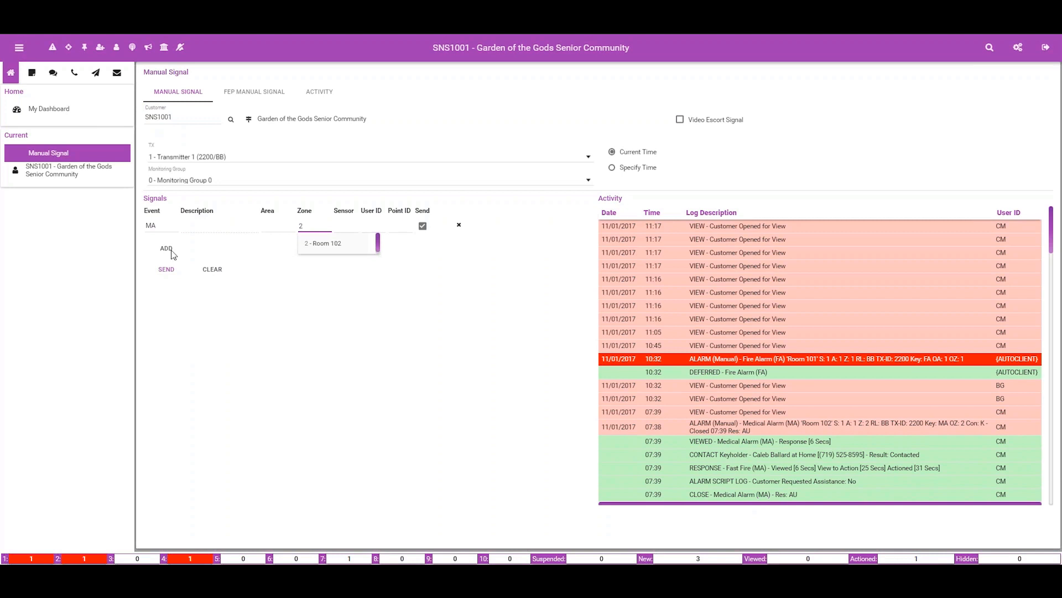
click(326, 244)
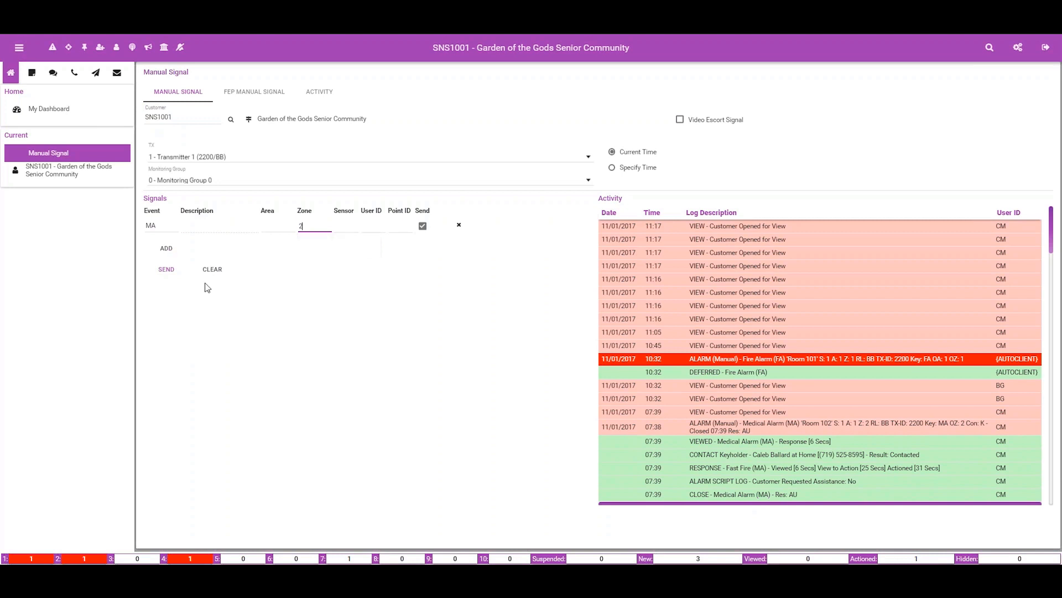
click(167, 270)
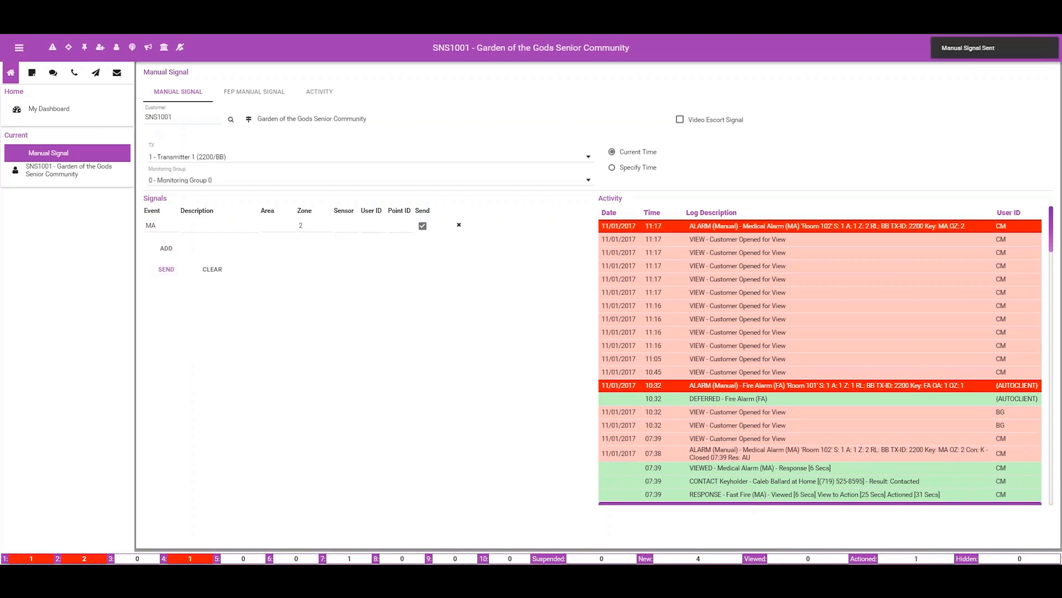
Open the Room 102 Medical Alarm from the alarm queue and start the action pattern's keyholder contact at the home number
click(53, 49)
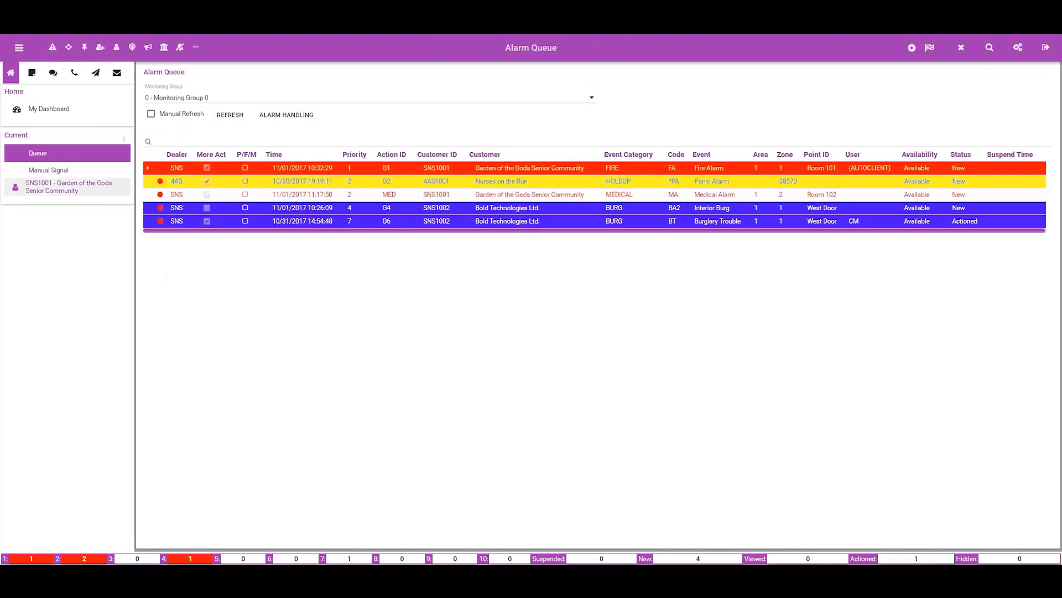
double_click(491, 199)
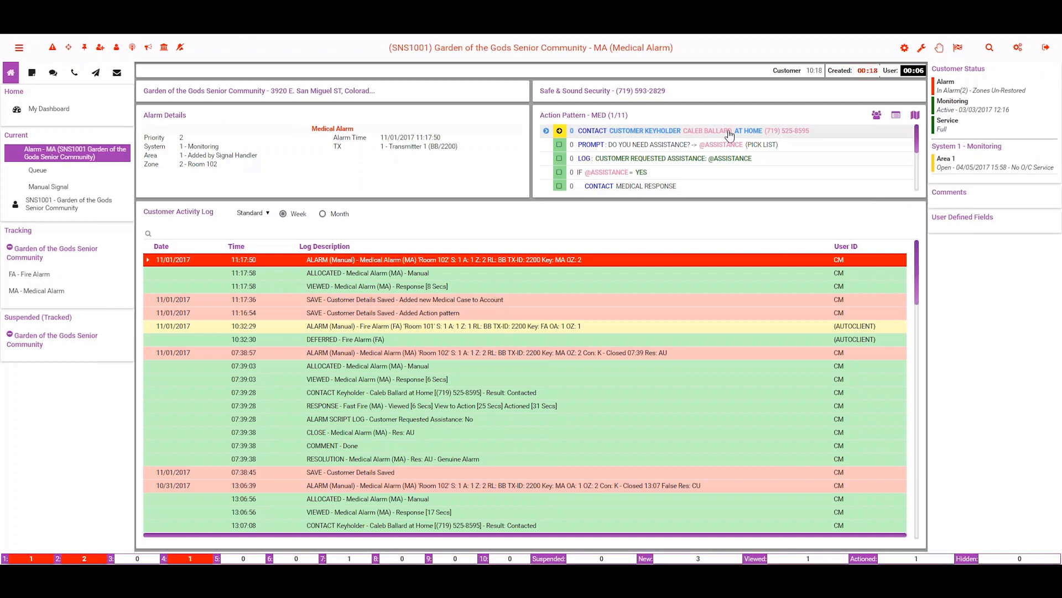
click(776, 133)
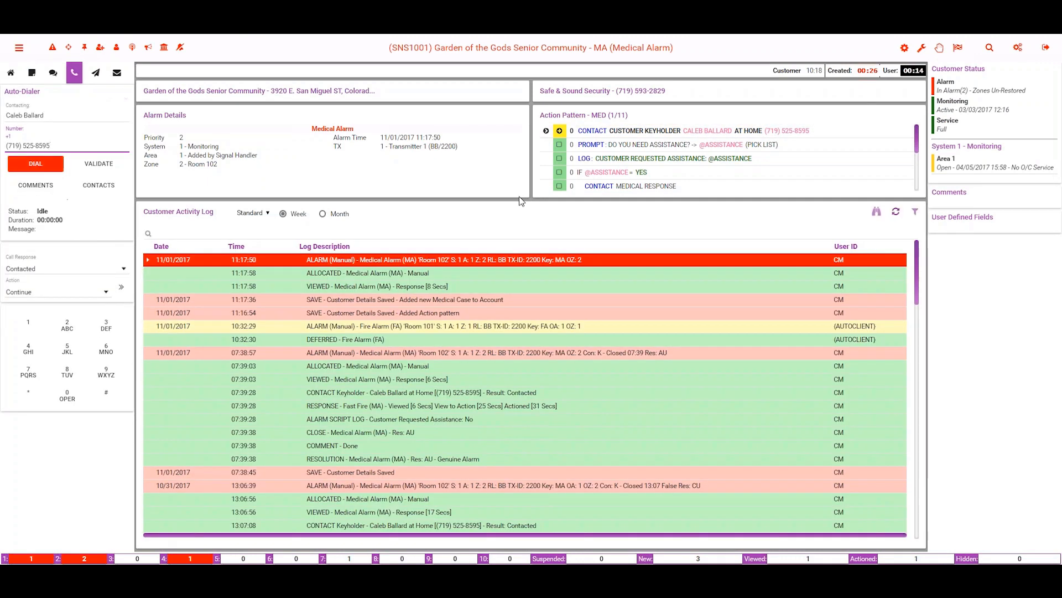
Answer No to the assistance prompt and log the keyholder as Contacted, commenting that all is okay after an accidental trip
click(608, 147)
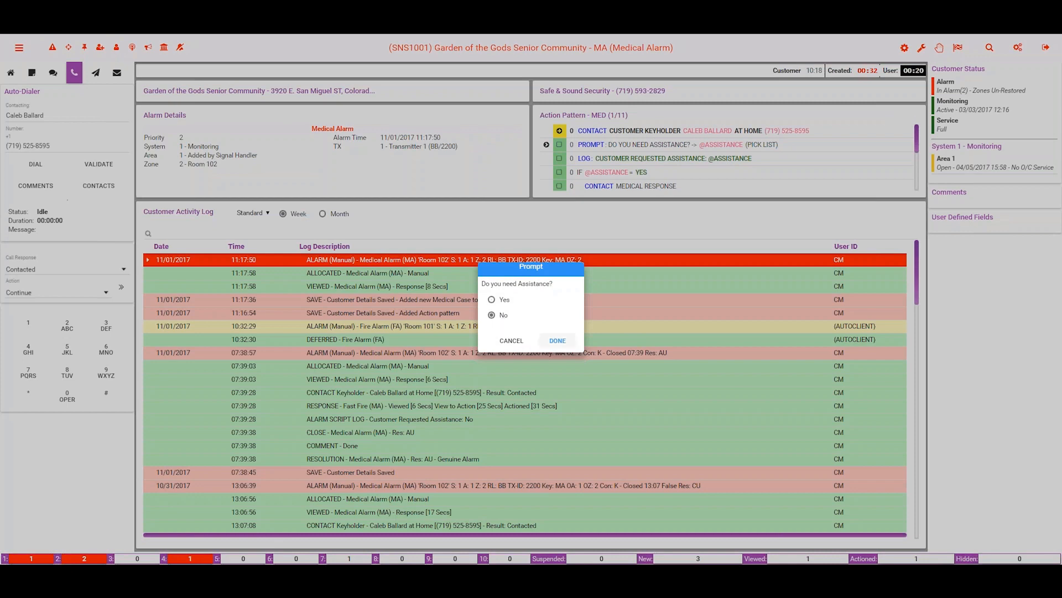
click(558, 340)
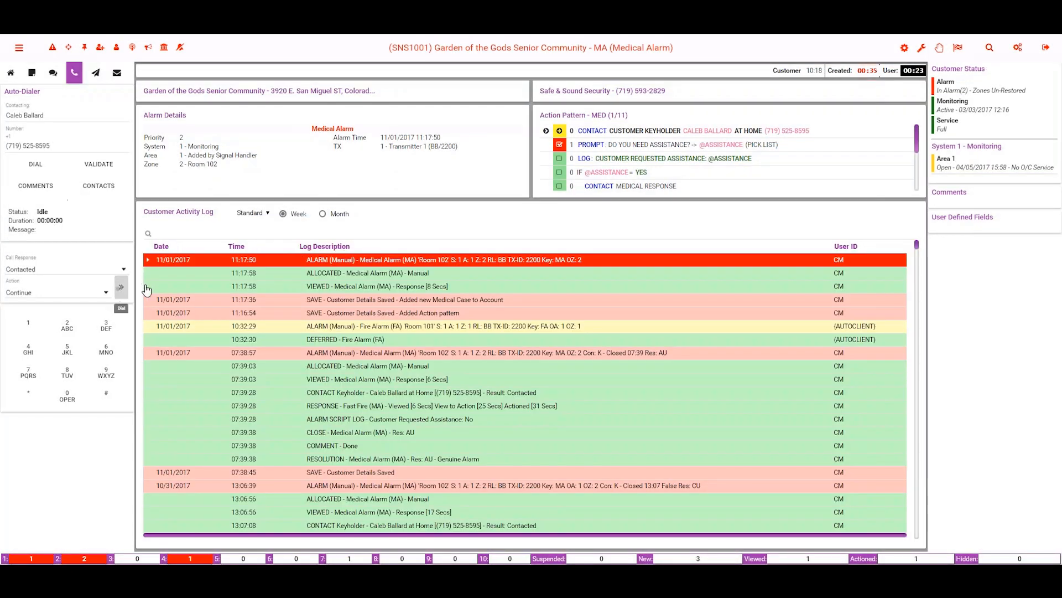
click(145, 287)
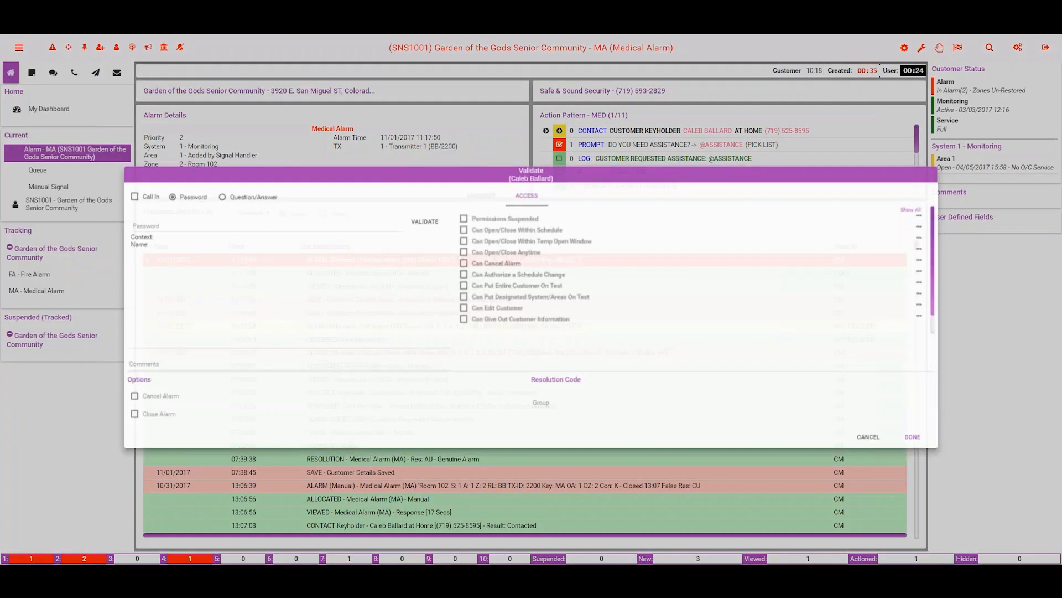
click(133, 365)
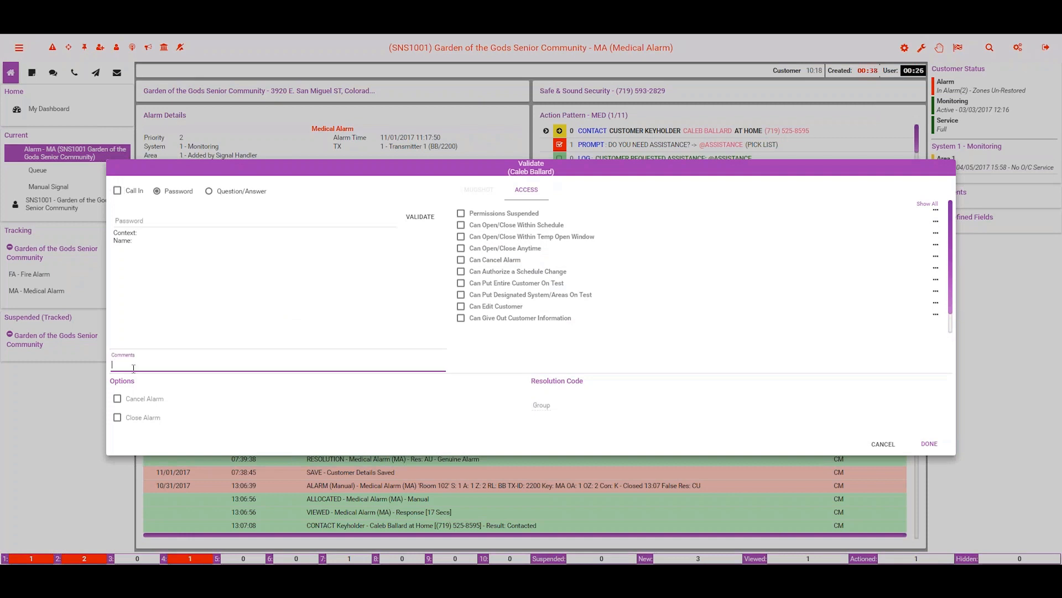
text(all okay with)
text(ntal trip)
click(930, 443)
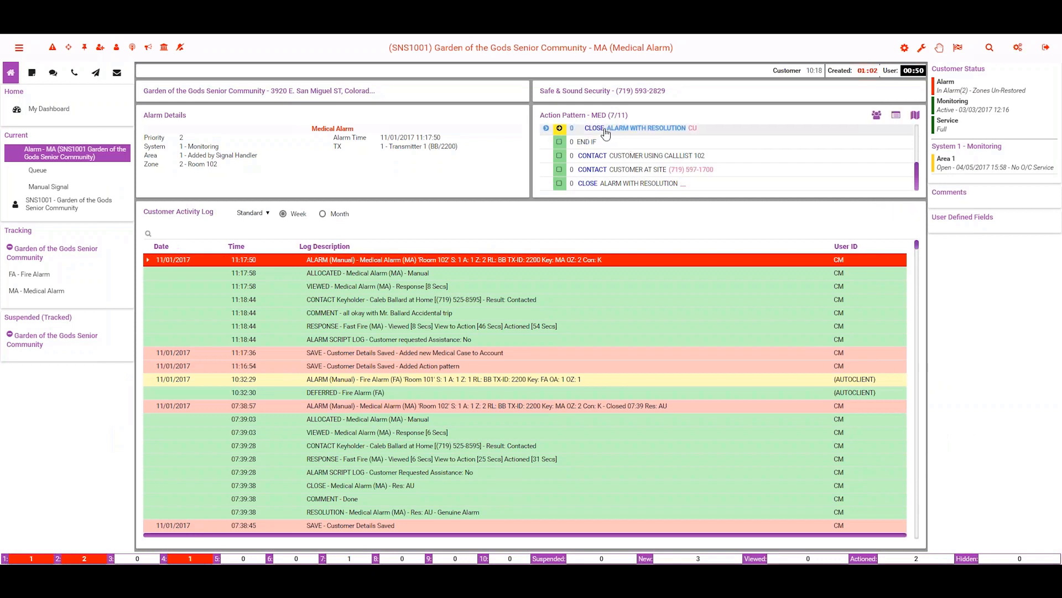
Close the Room 102 alarm with resolution CU and the comment "All okay", and exit alarm handling
click(606, 129)
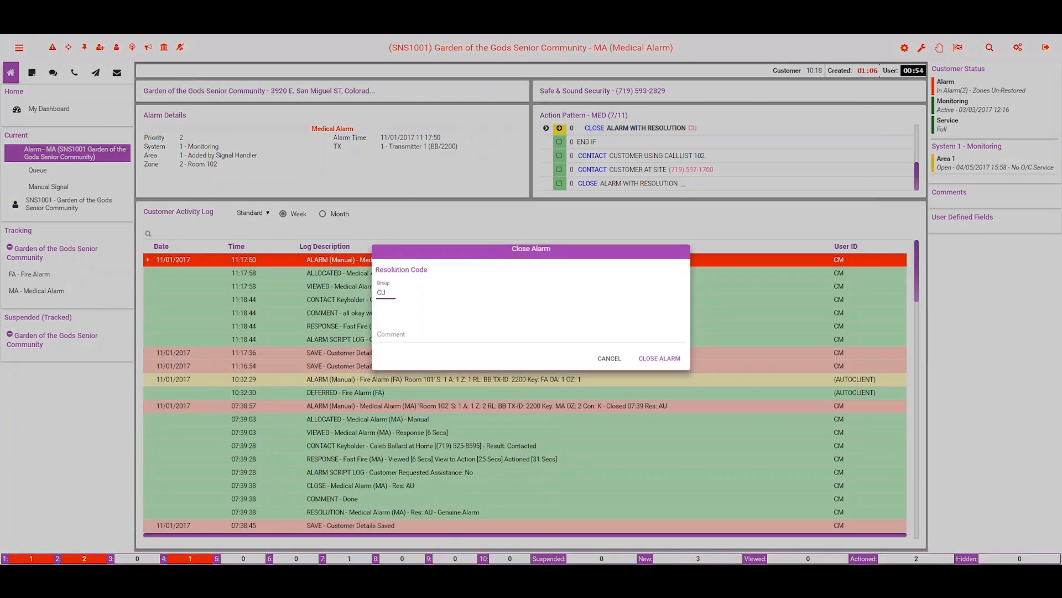
click(401, 331)
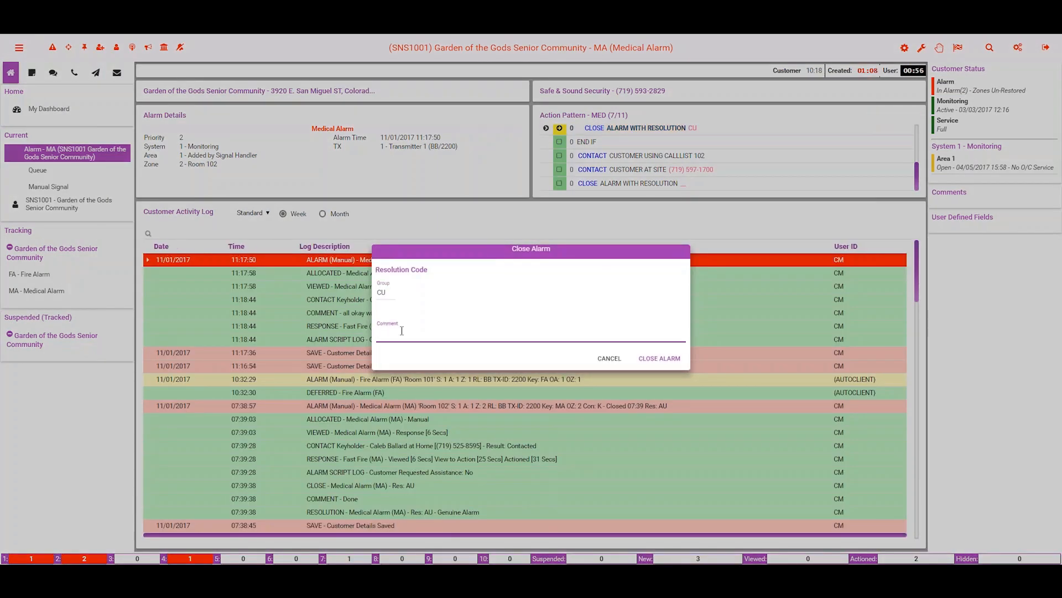
text(All okay)
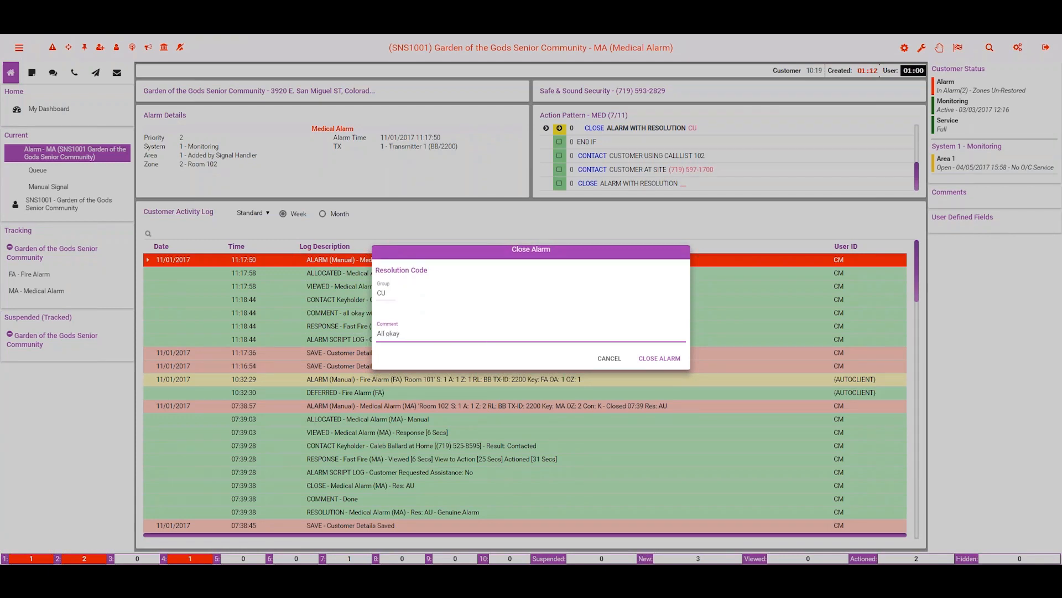
click(658, 358)
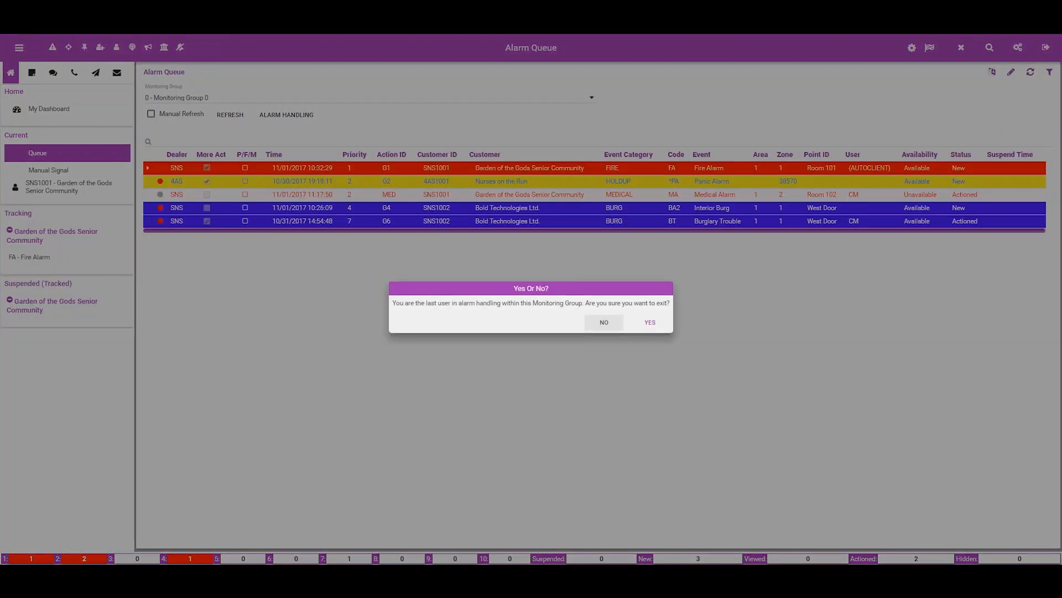
click(651, 322)
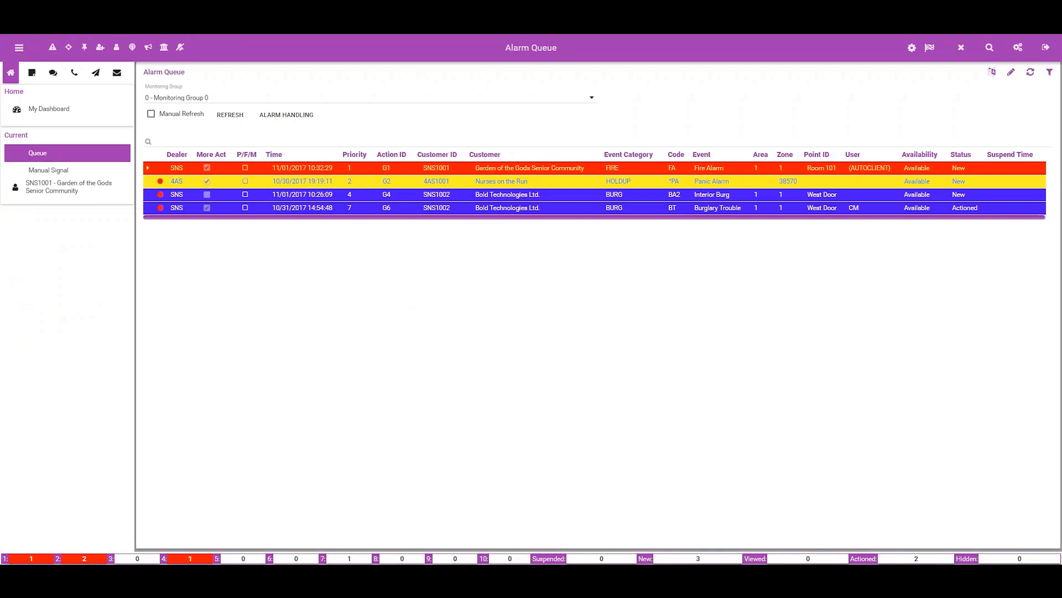
Send another manual MA signal for the same customer, with the zone changed to 1 for Room 101
click(59, 171)
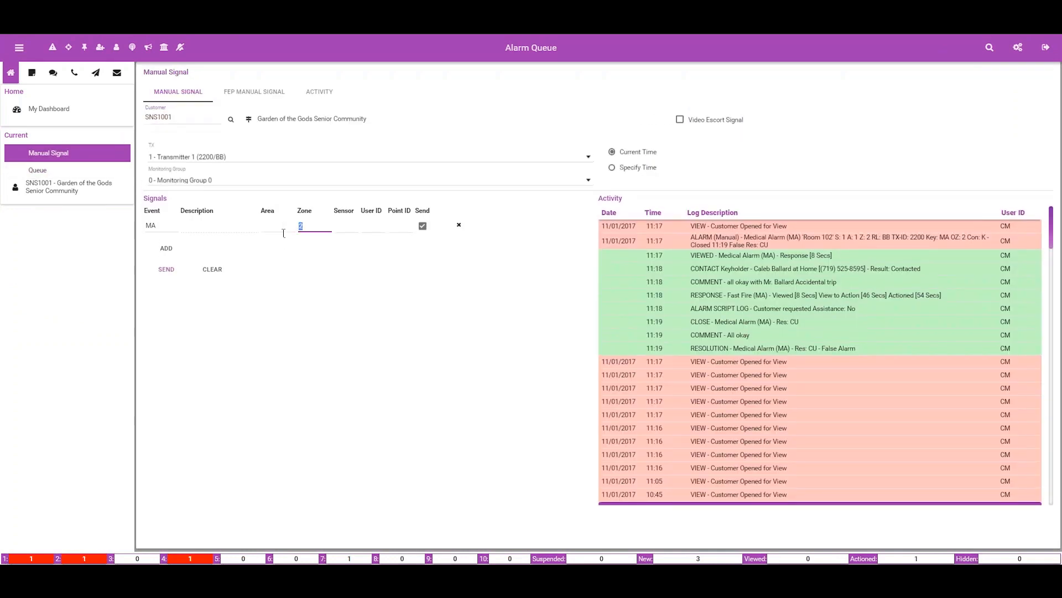
text(1)
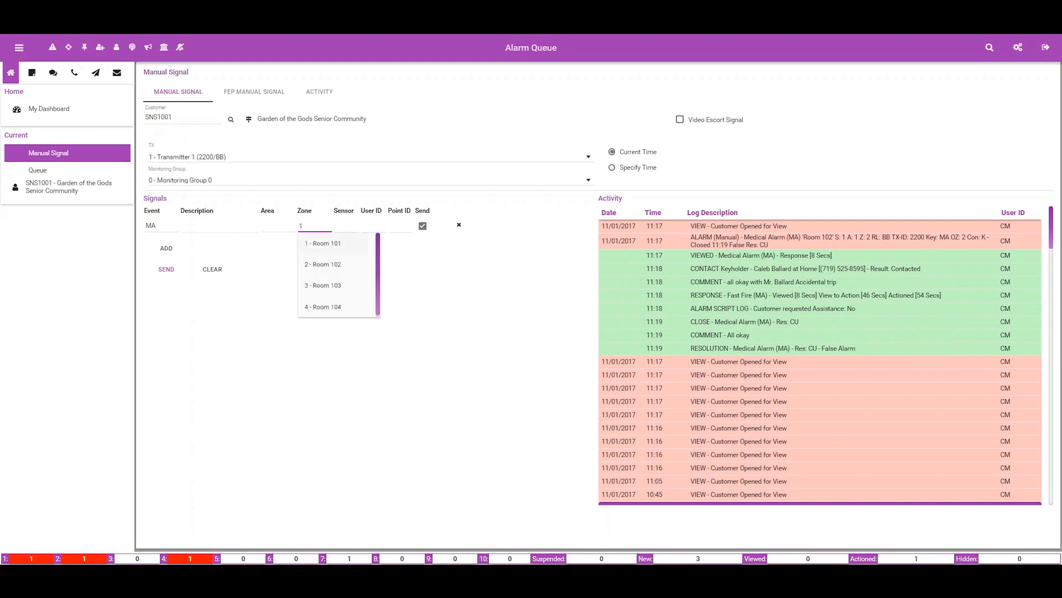
click(165, 270)
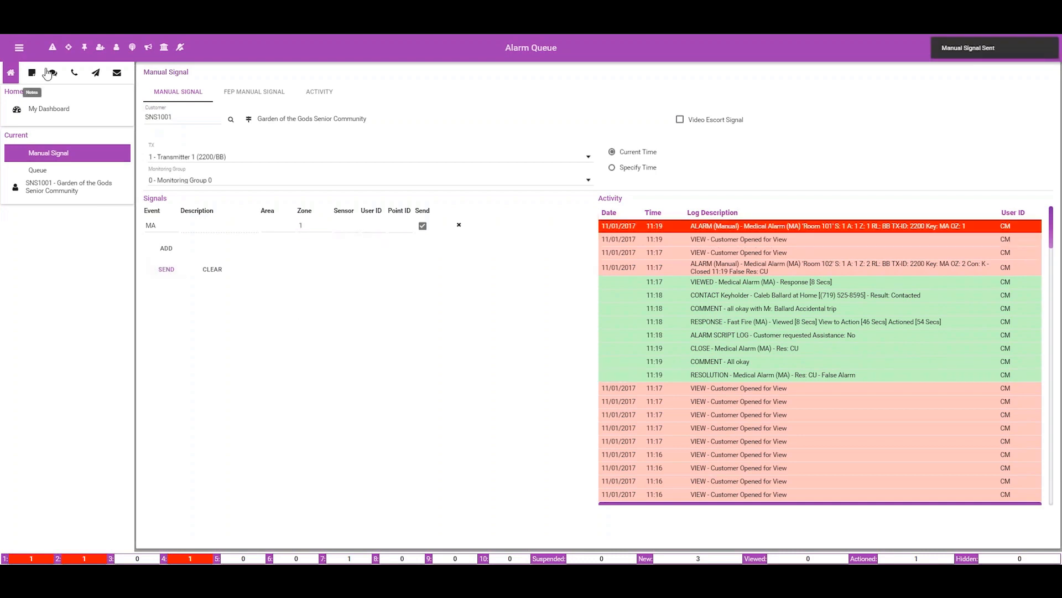
Open the Room 101 Medical Alarm from the alarm queue and start the keyholder contact at the home number
click(52, 49)
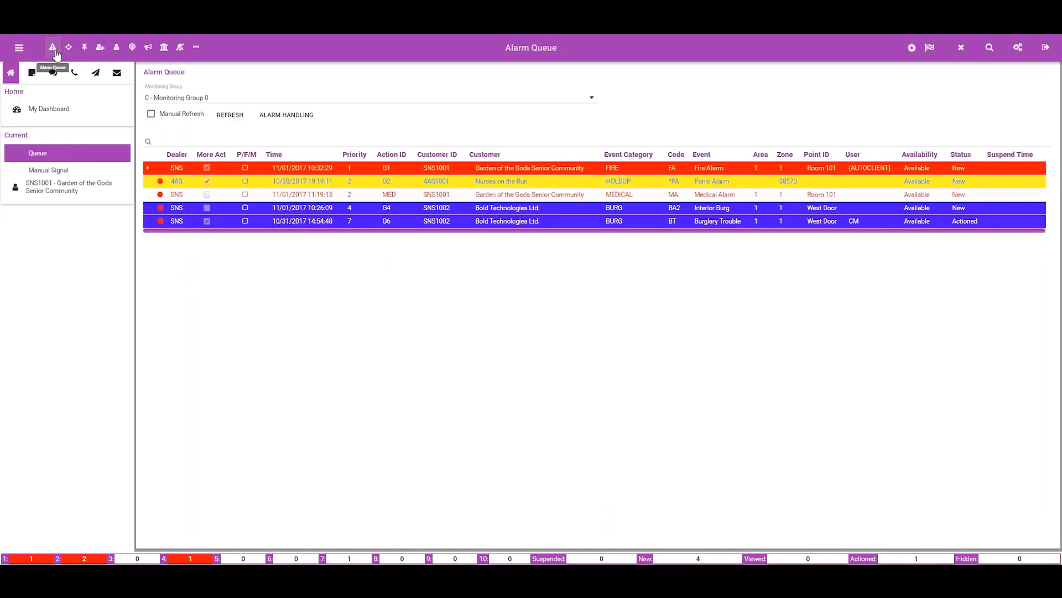
double_click(548, 198)
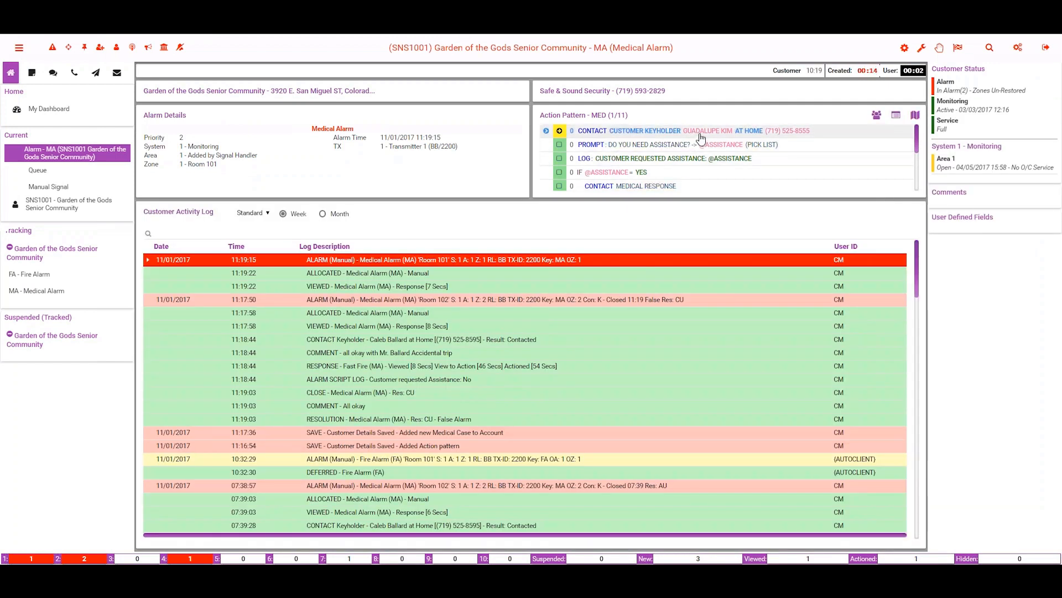
click(701, 137)
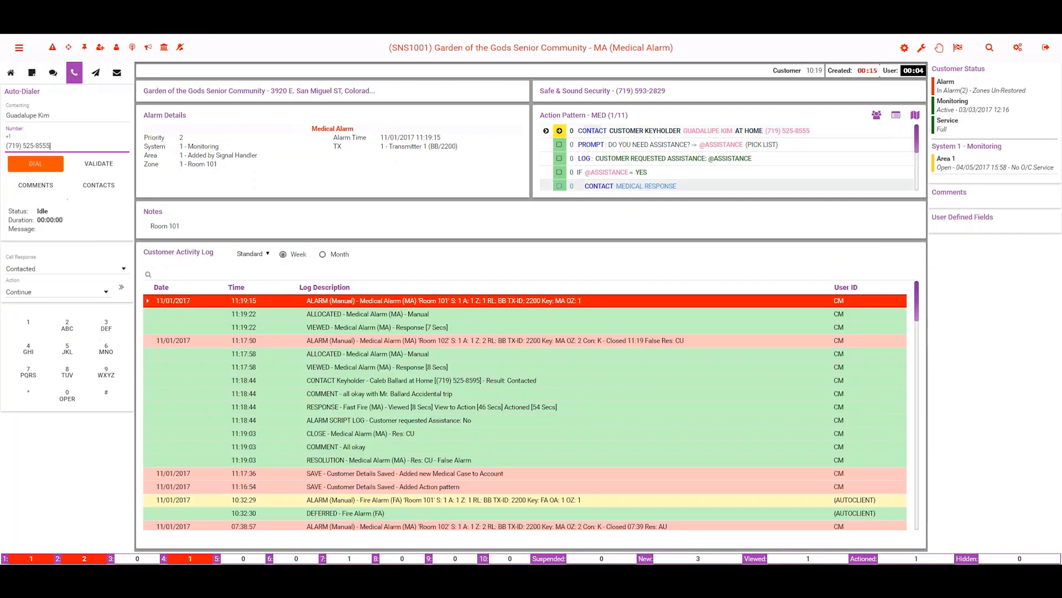
Answer Yes to the assistance prompt and log the keyholder as Contacted with the comment "Slipped and fell"
click(606, 146)
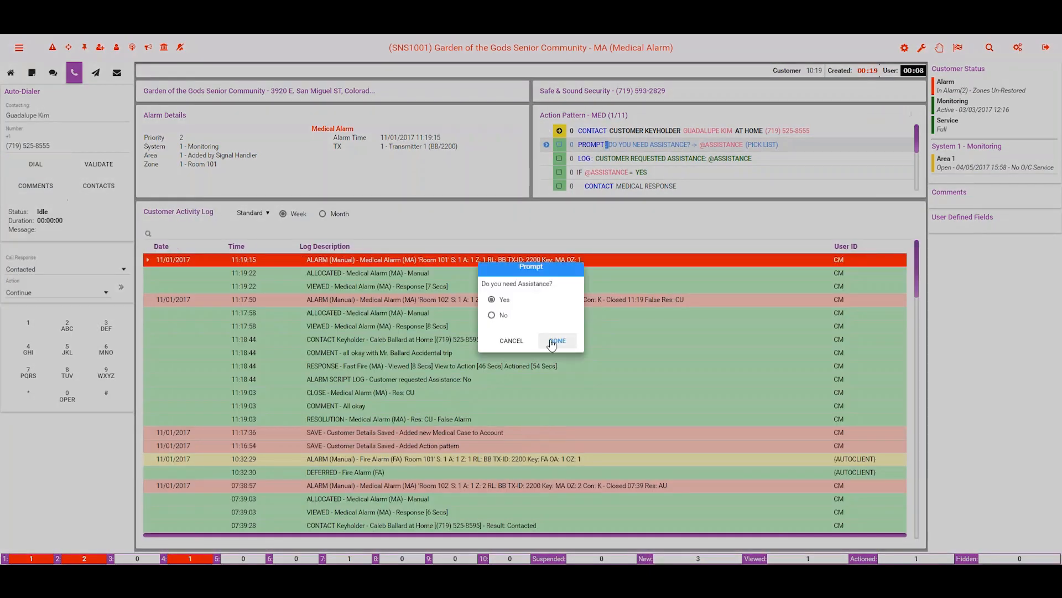
click(555, 341)
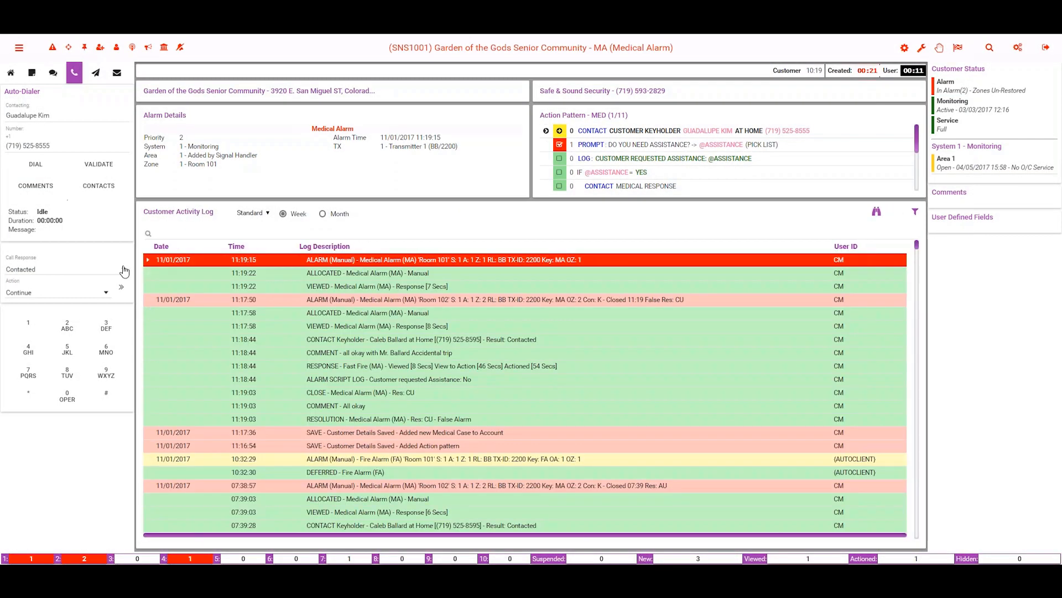
click(121, 287)
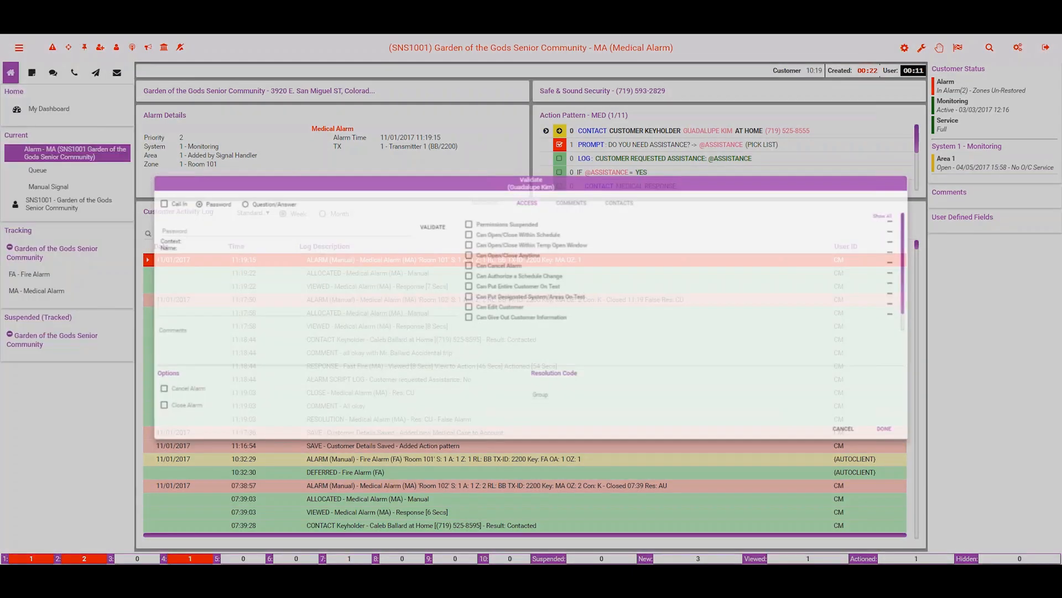
click(189, 362)
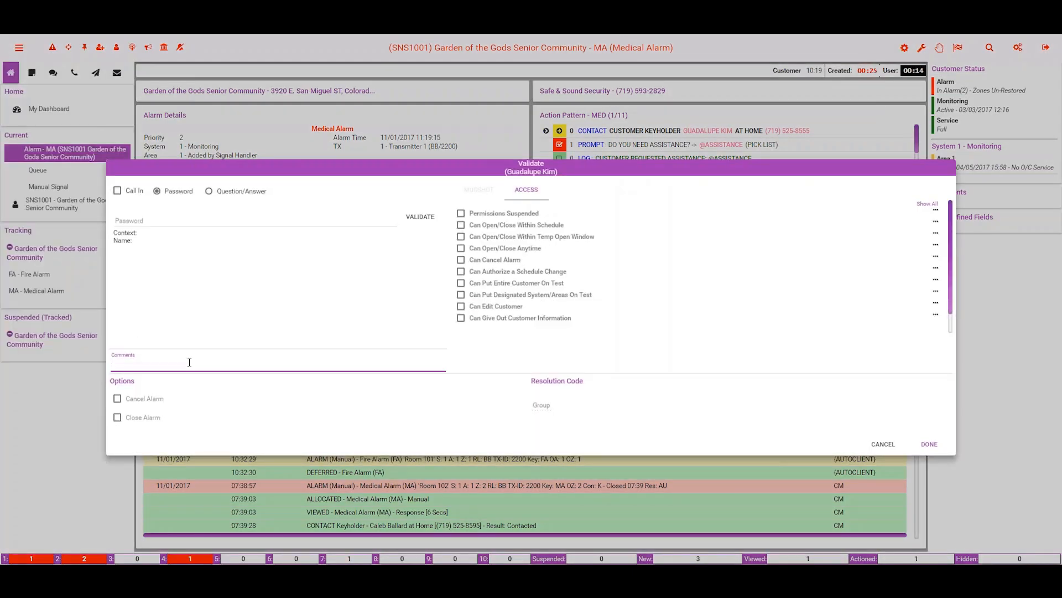
text(Slipped and fell)
click(929, 443)
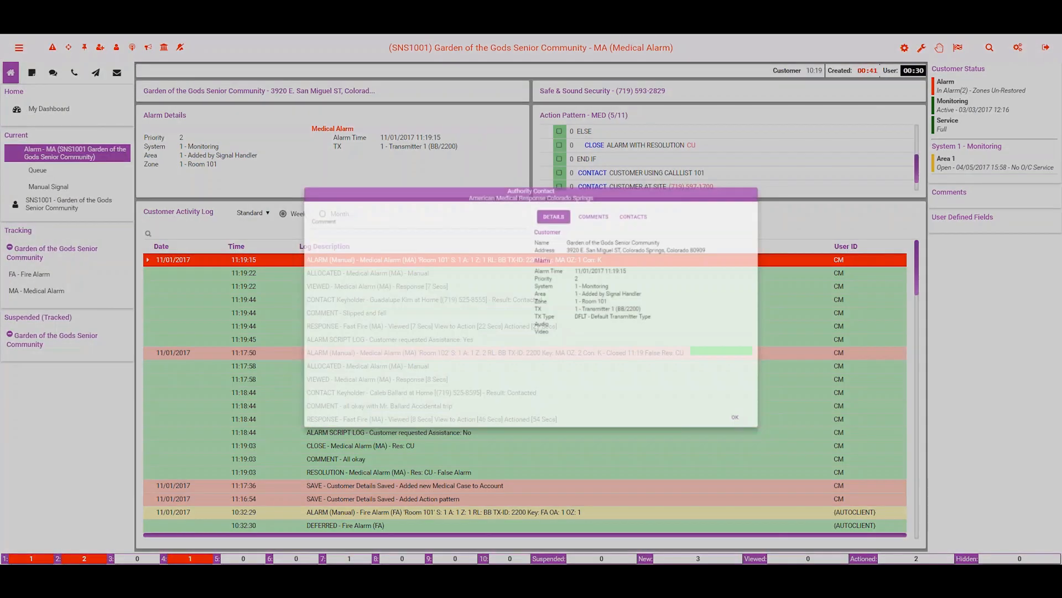
Record the American Medical Response contact as dispatched, entering the responder's name/ID and the incident number "ed"
text(234)
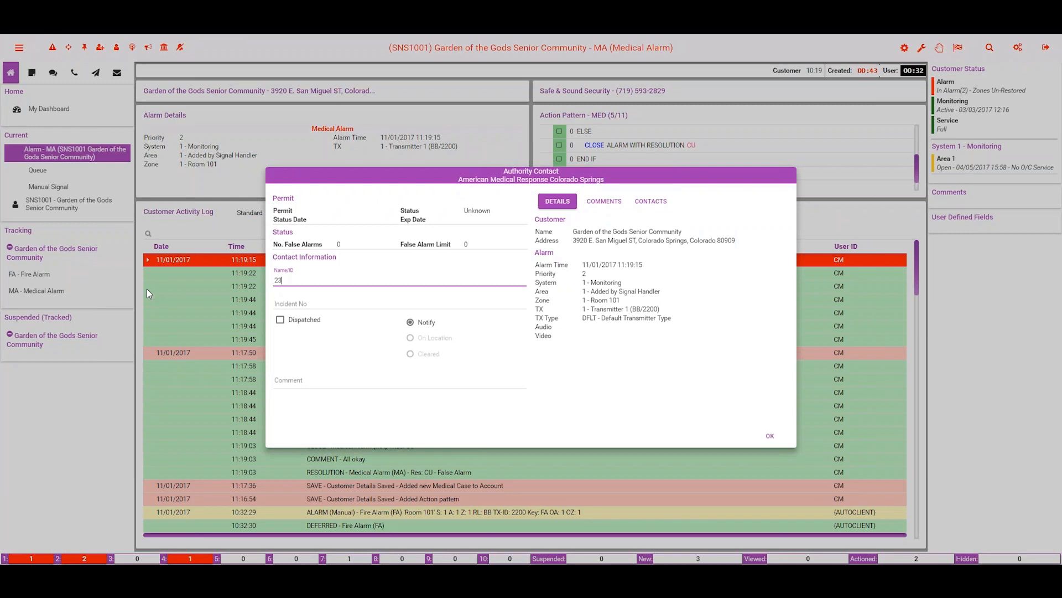
key(Tab)
text(ed)
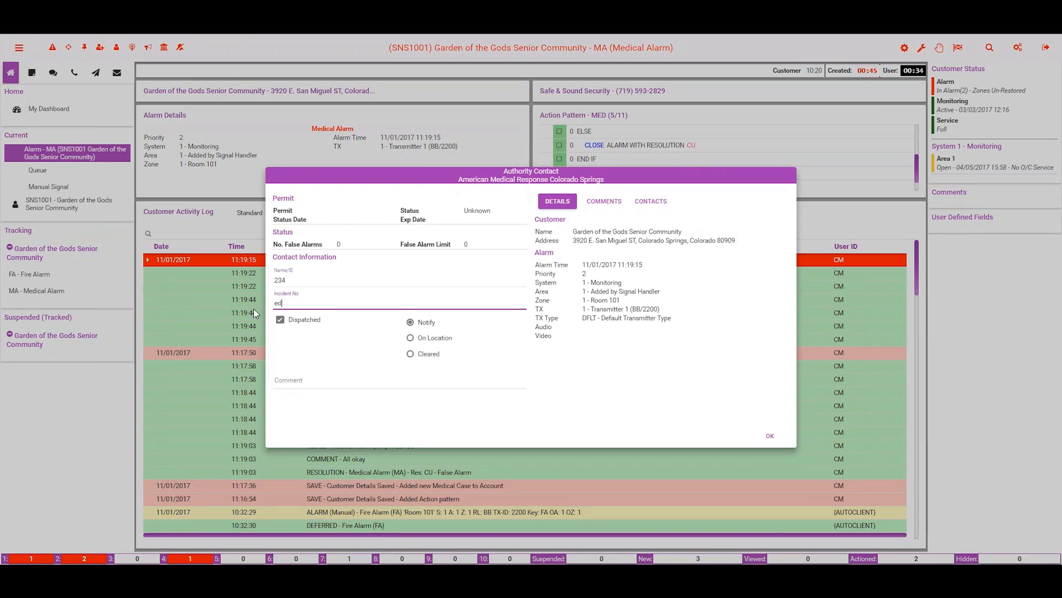
click(770, 436)
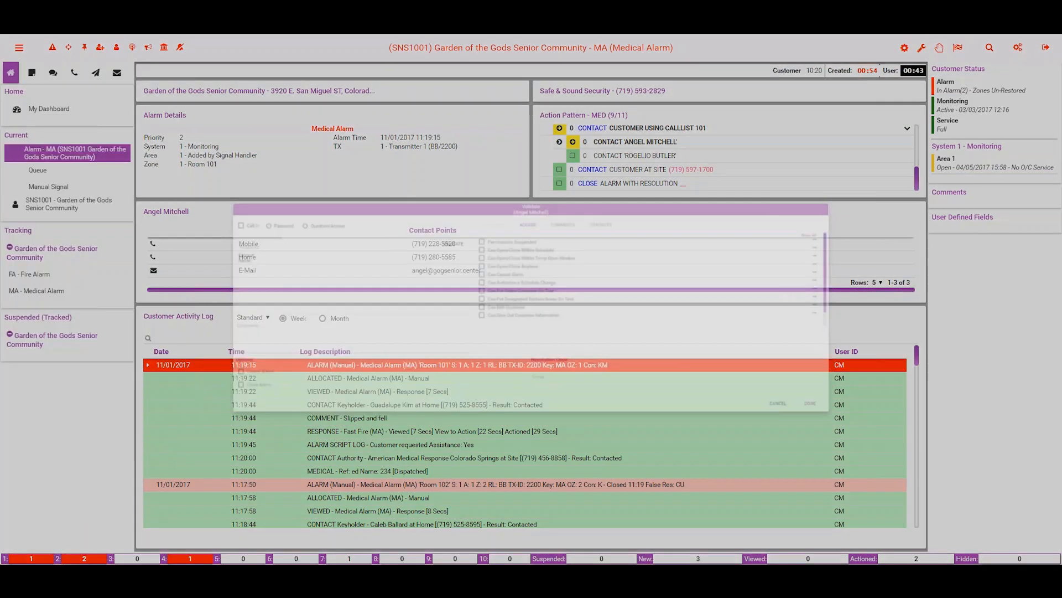
Log the first contact on call list 101 as Contacted with the comment "notified"
click(164, 366)
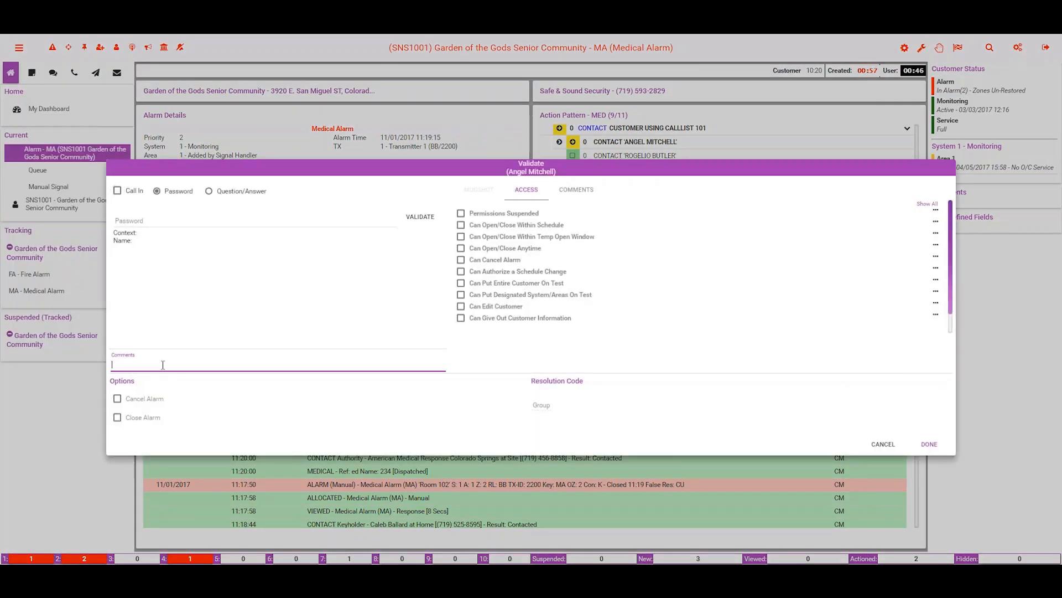
text(notified)
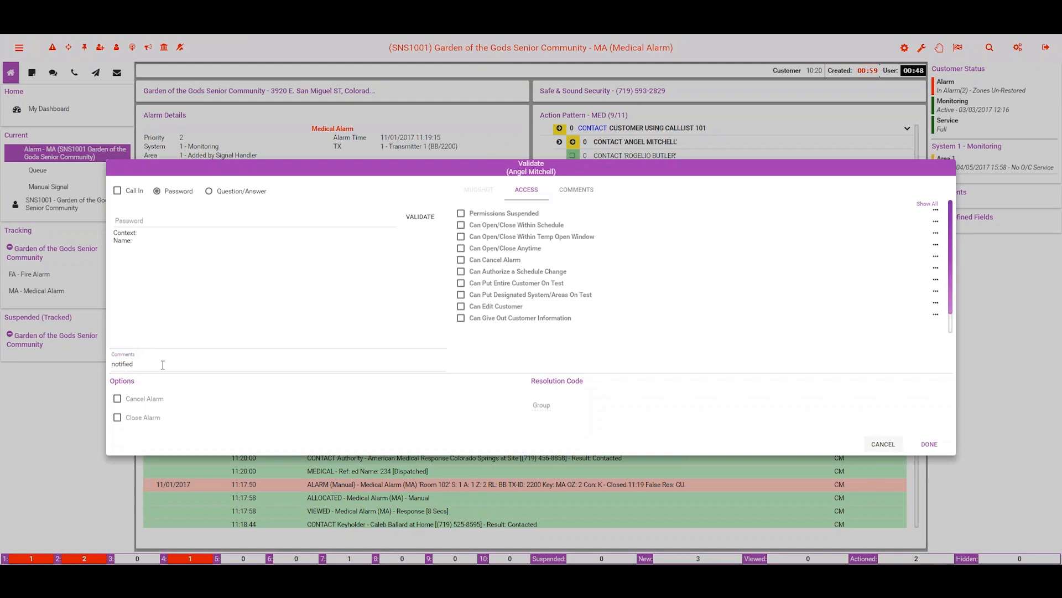
click(929, 443)
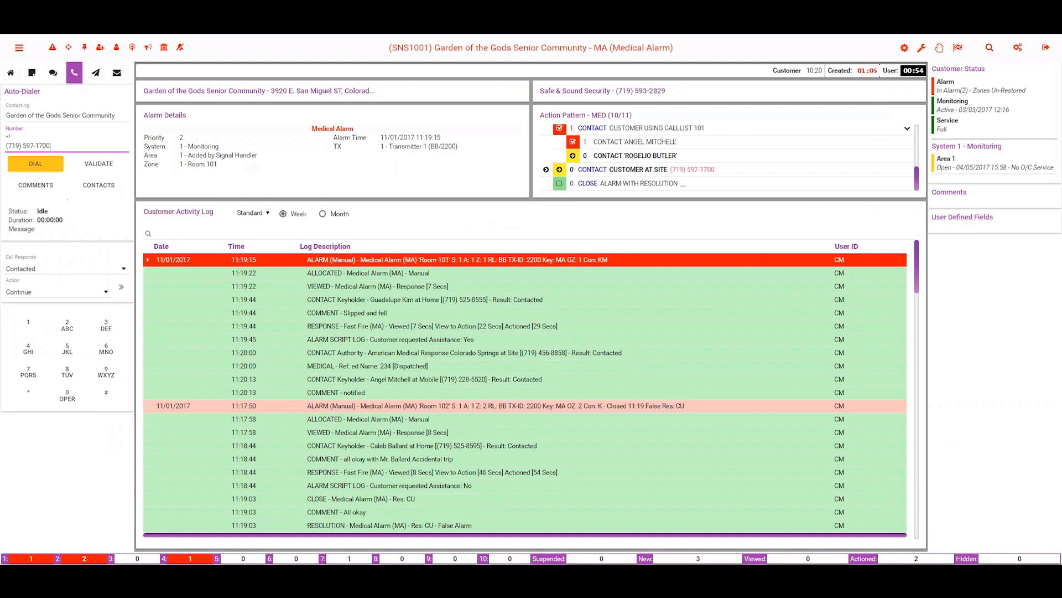
Log the customer site call as Contacted with the comment "notified of the incident"
click(121, 290)
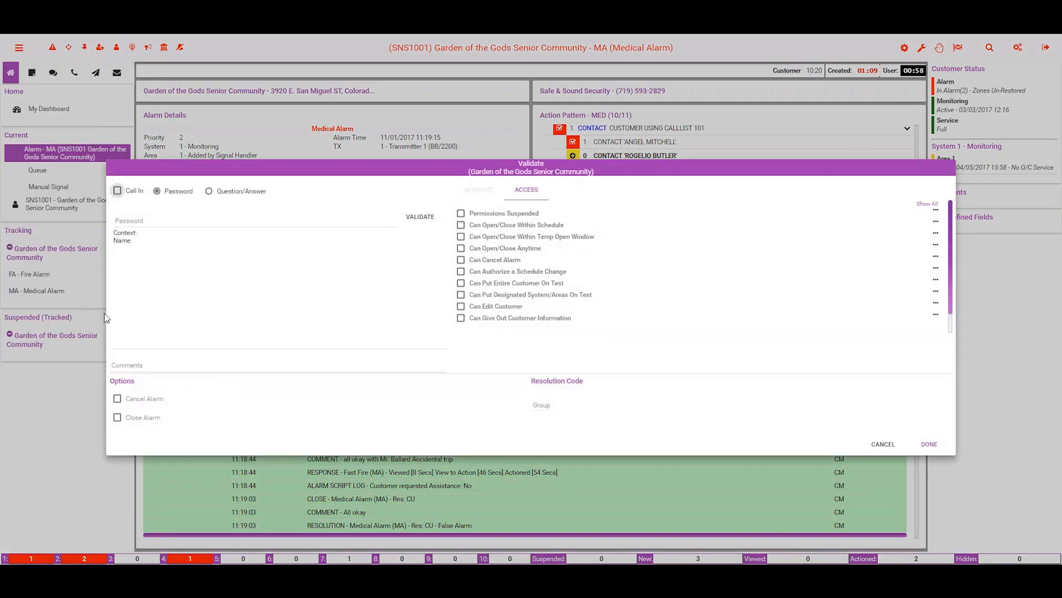
click(121, 365)
text(notifi)
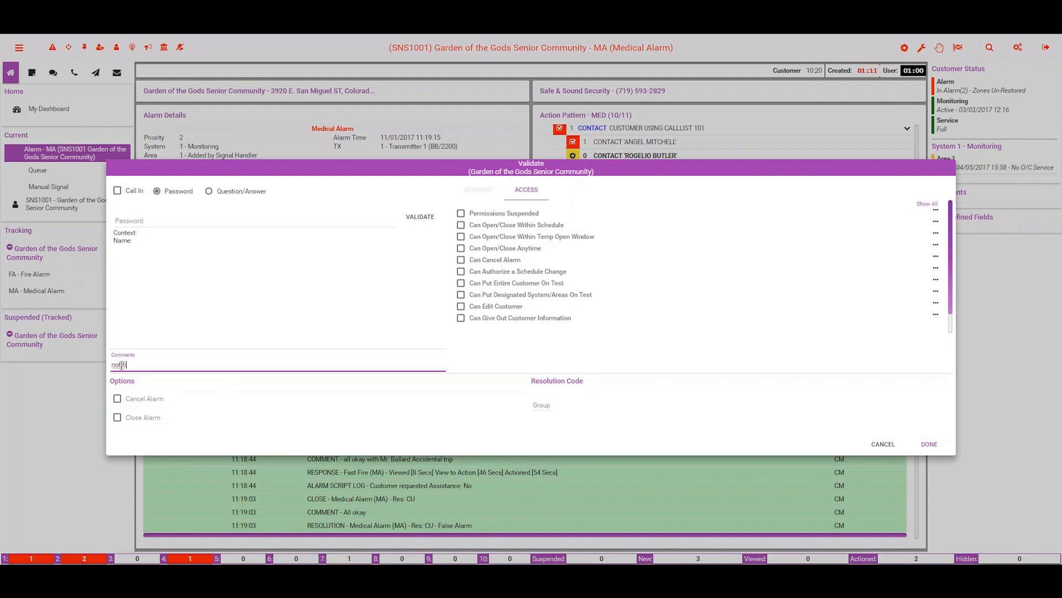
text(ed of the incident)
key(Tab)
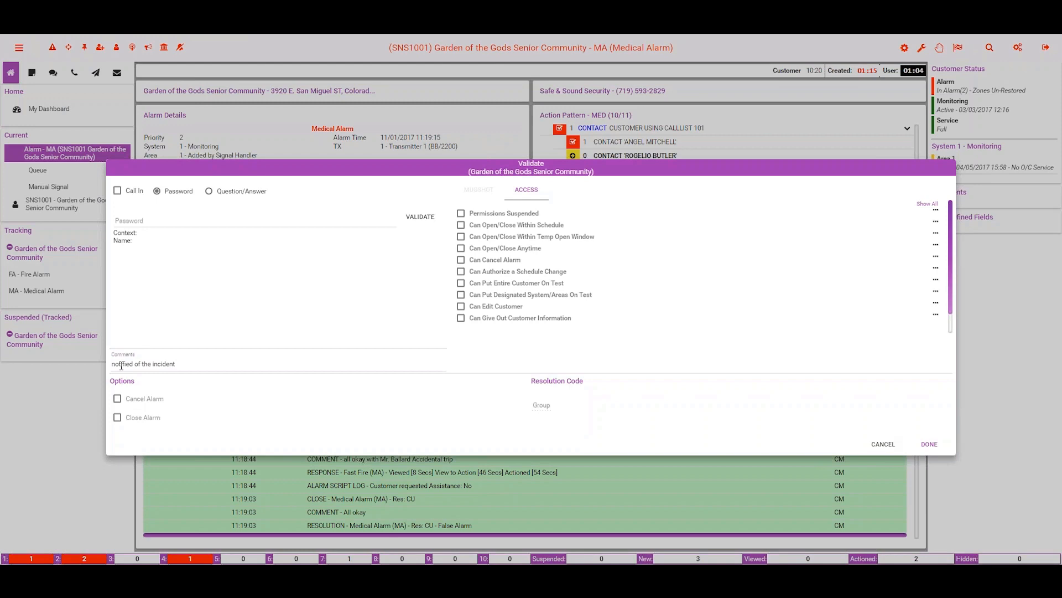
key(Tab)
key(Tab)
key(Return)
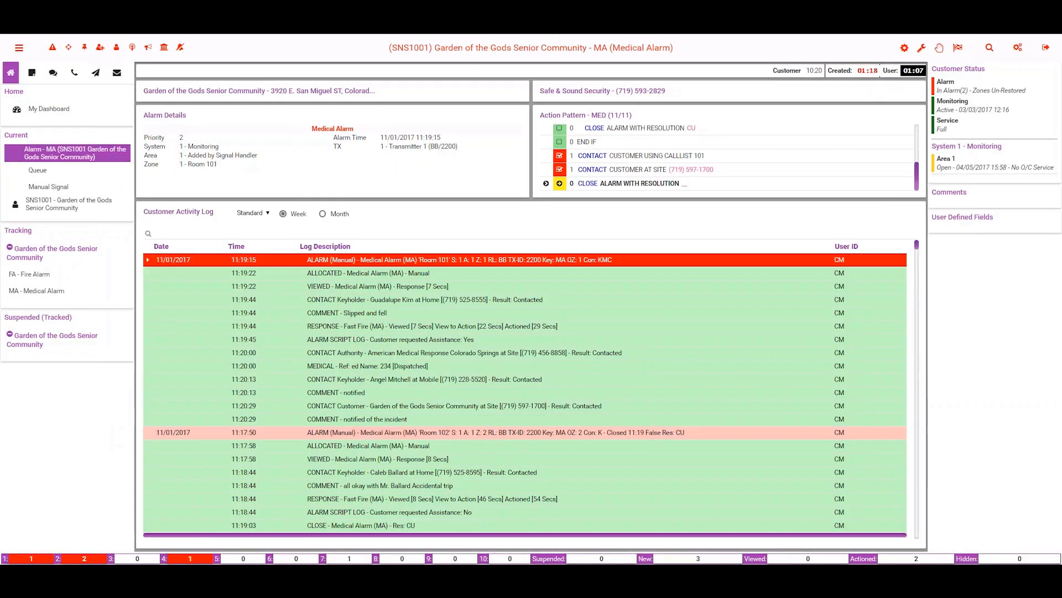
Close the Room 101 alarm with resolution AC and the comment "Customer needed assistance", and exit alarm handling
key(Return)
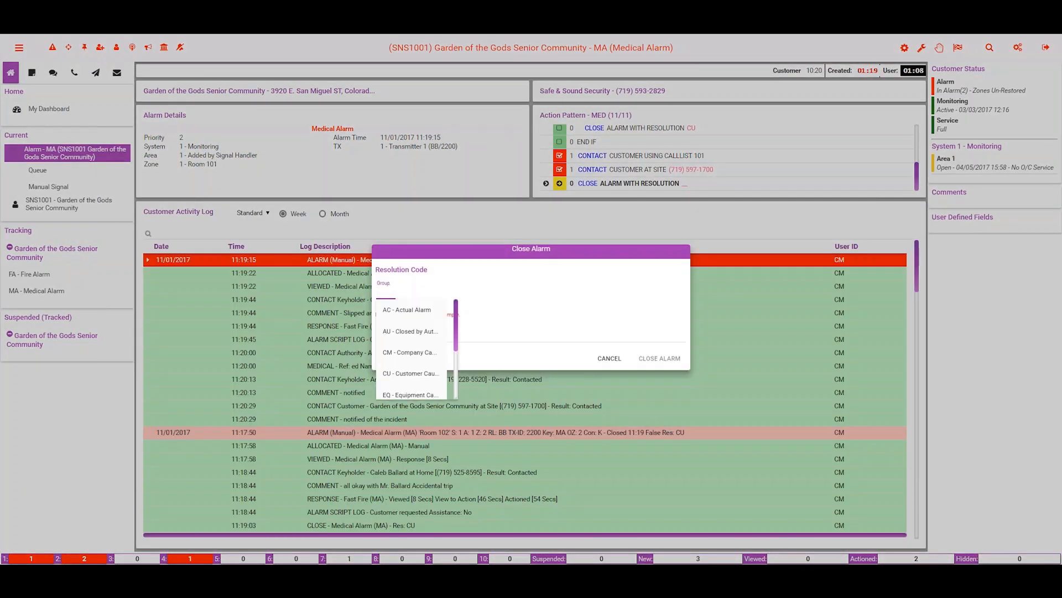
text(AC)
key(Tab)
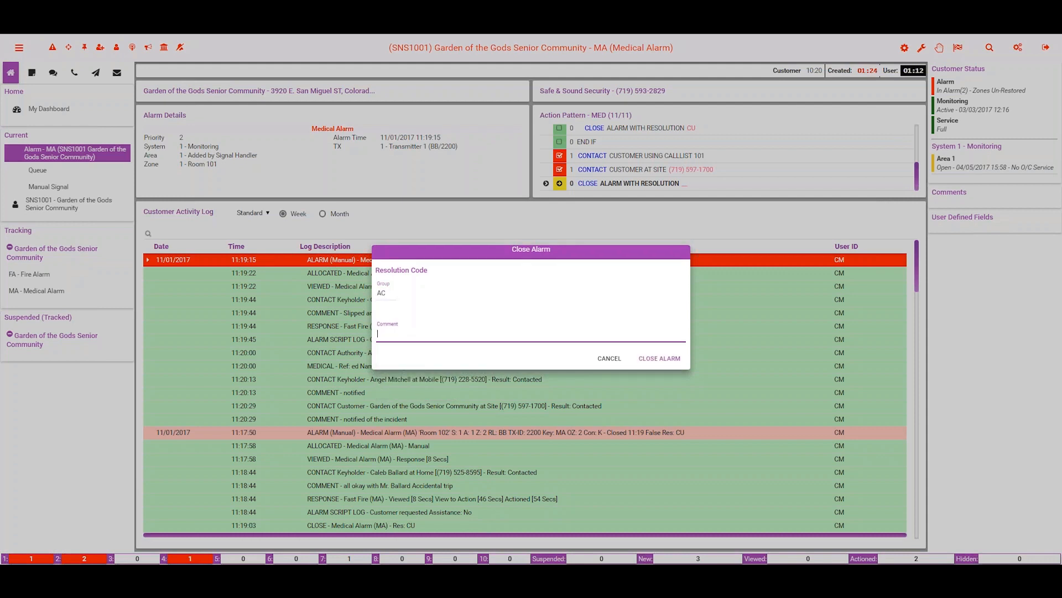
text(Customer needed assistance)
key(Tab)
key(Tab)
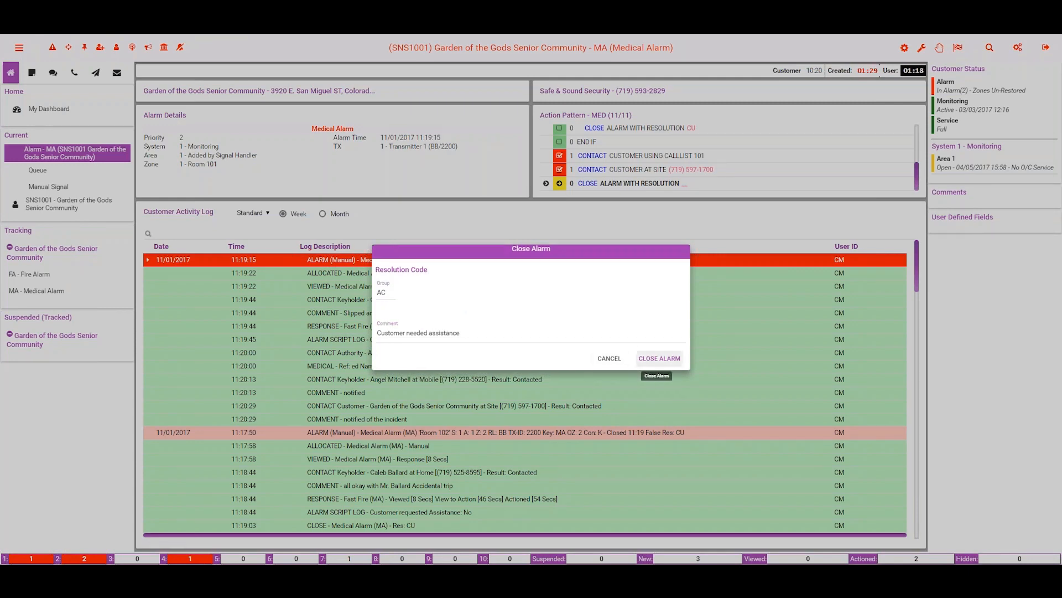
key(Return)
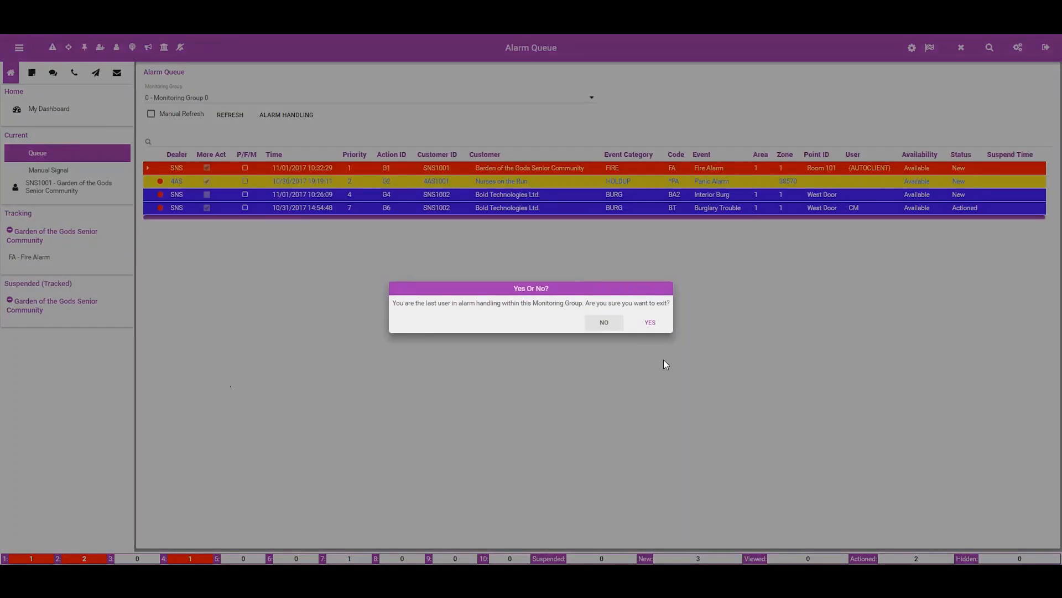
click(664, 361)
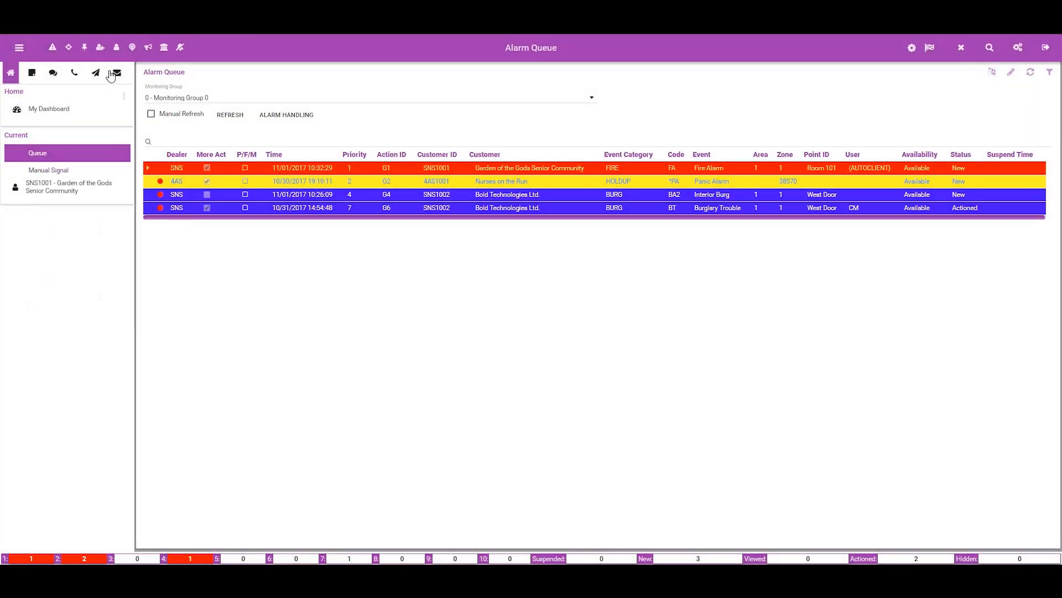
click(961, 47)
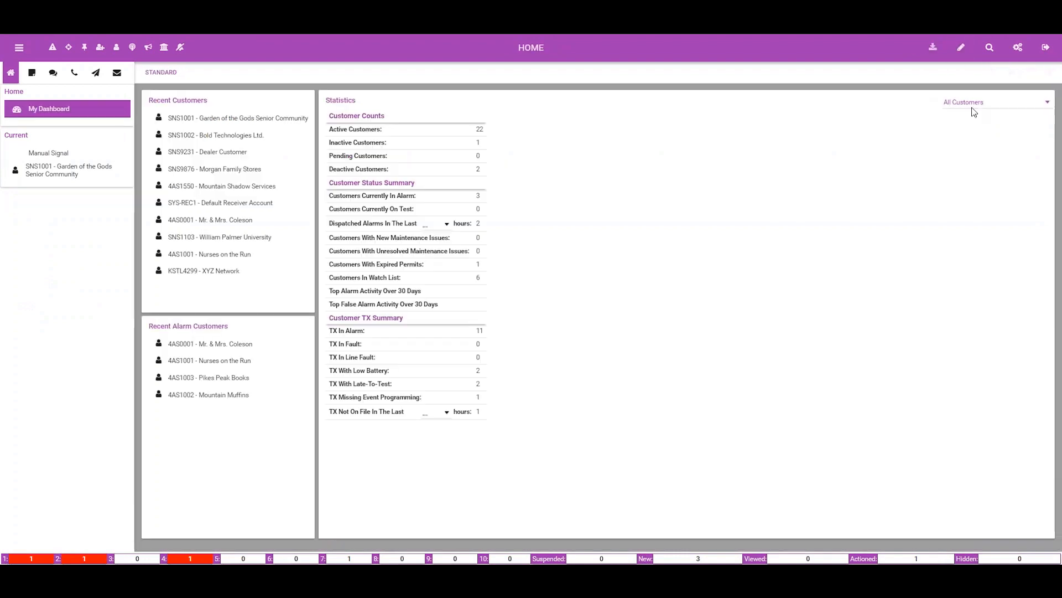
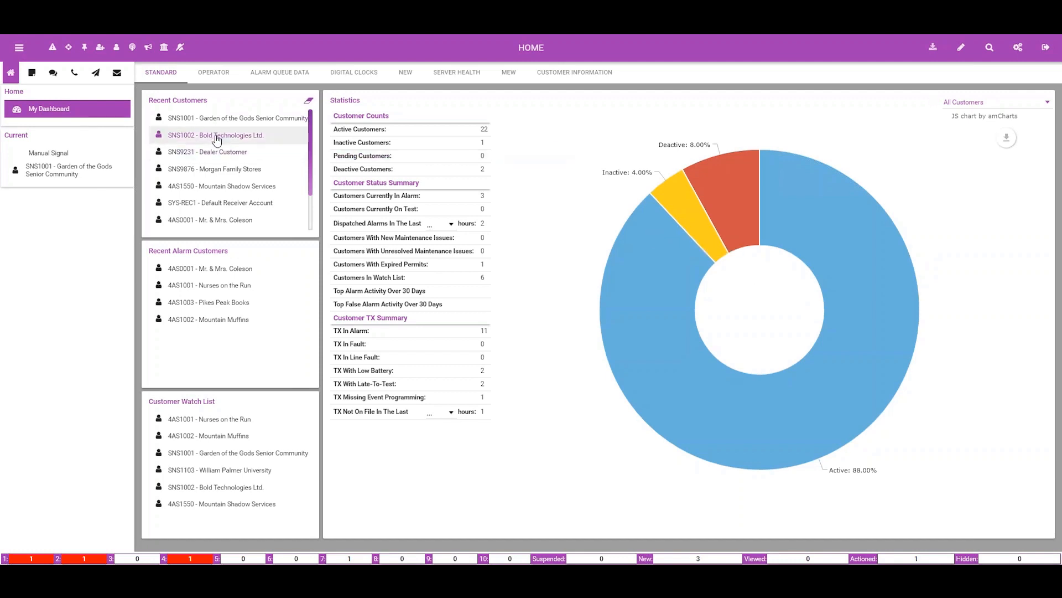
Add a Central Station action pattern with code TEST, description "test" and category 6: General/Trouble
click(164, 48)
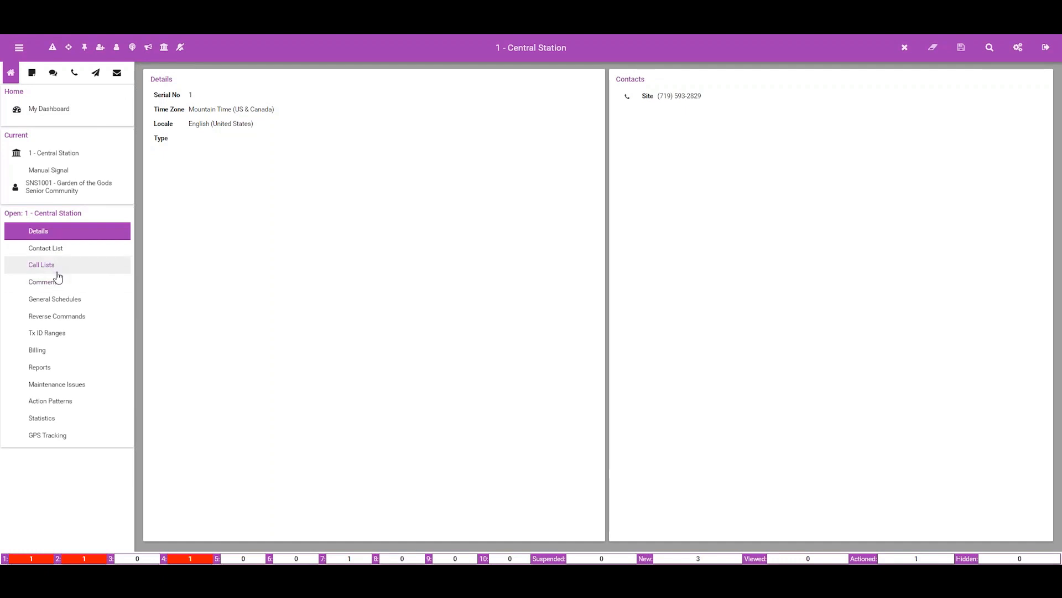
click(52, 403)
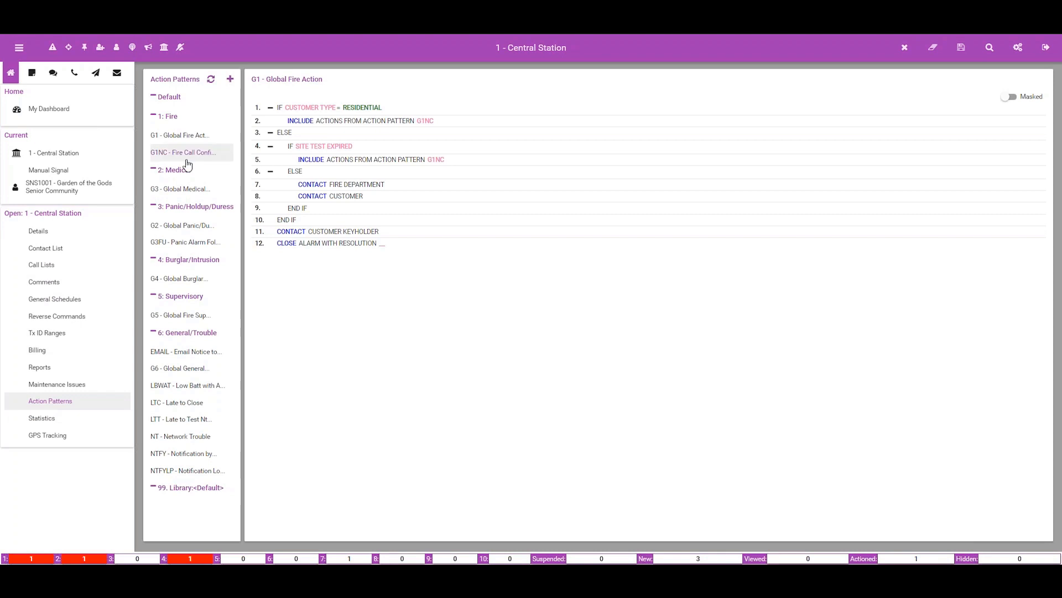
click(231, 79)
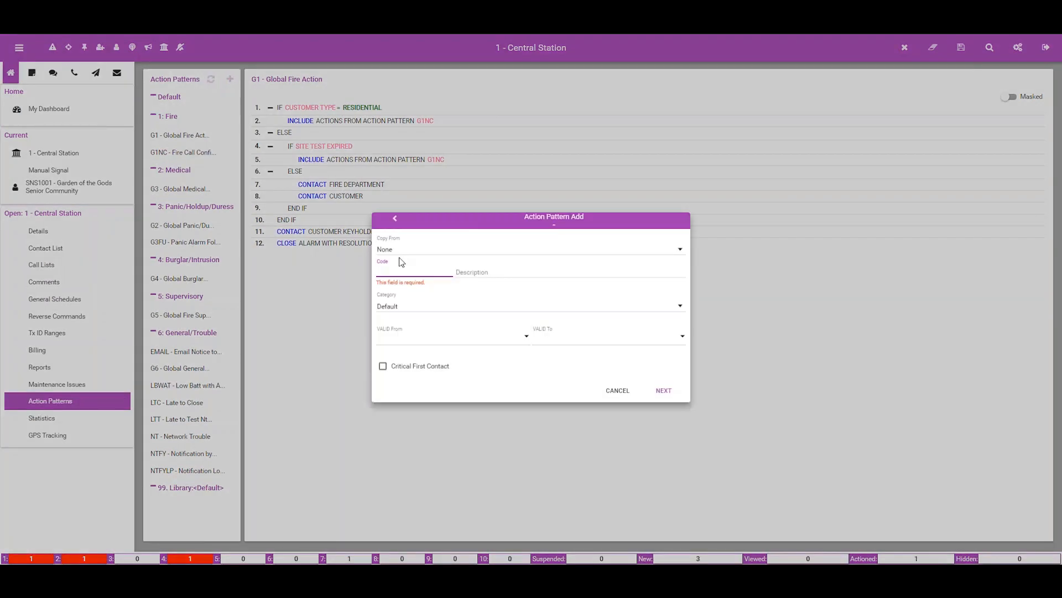
text(TEST)
key(Tab)
text(test)
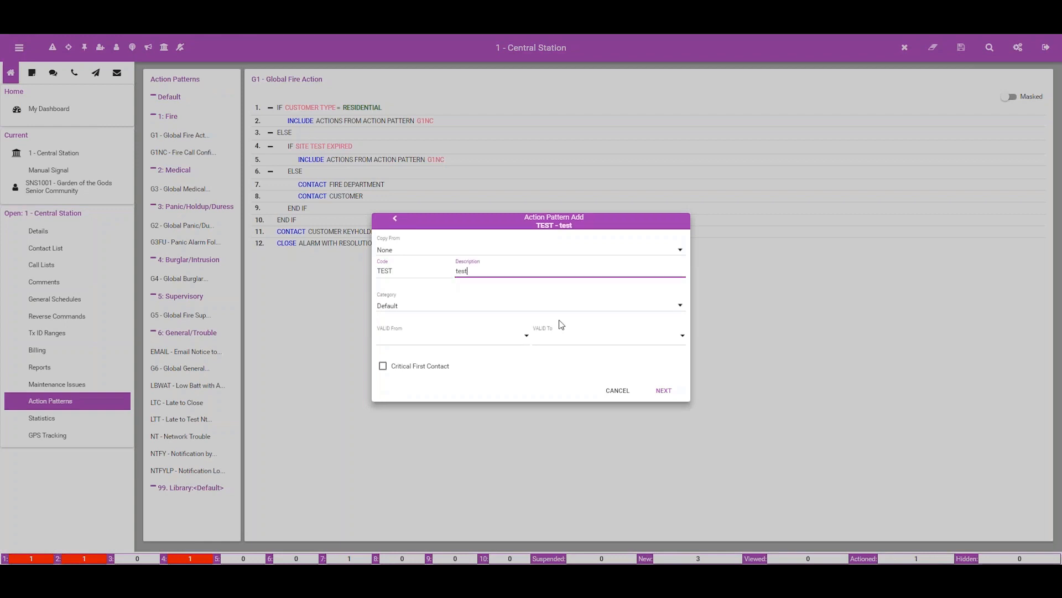
click(433, 308)
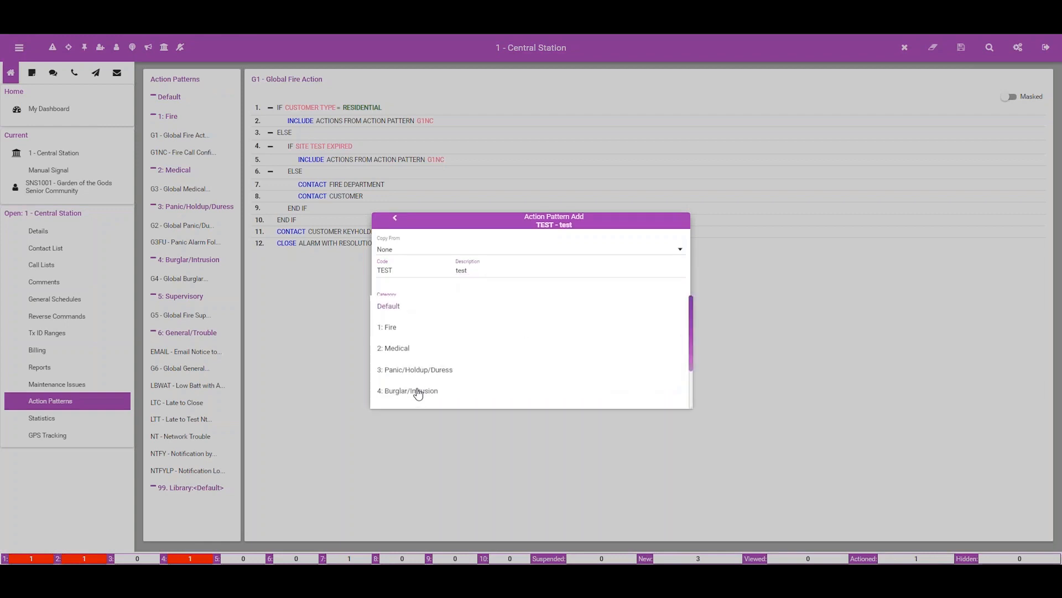
scroll(415, 390, down, 2)
click(496, 377)
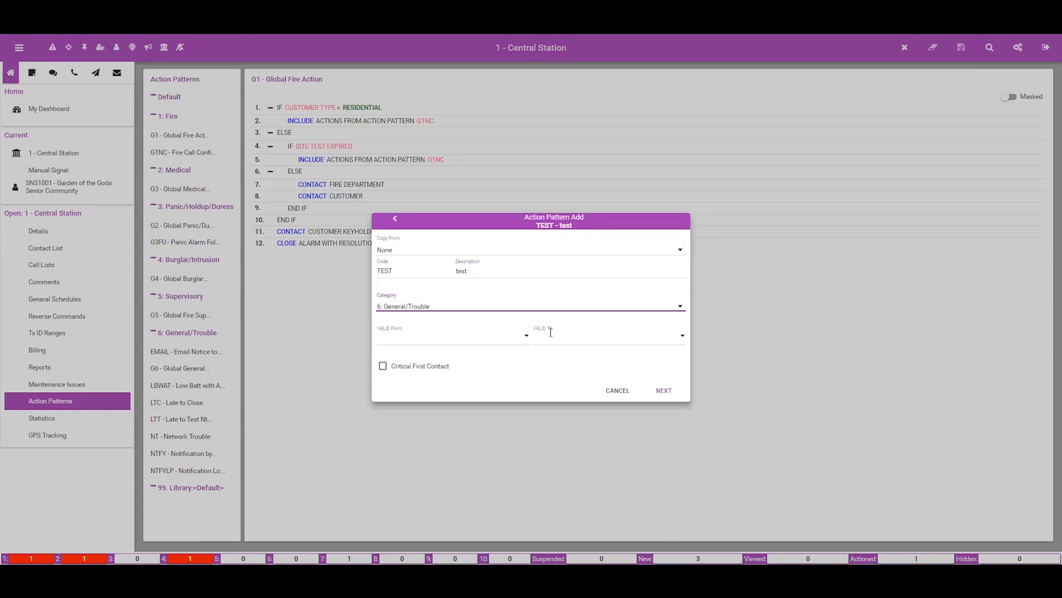
click(663, 390)
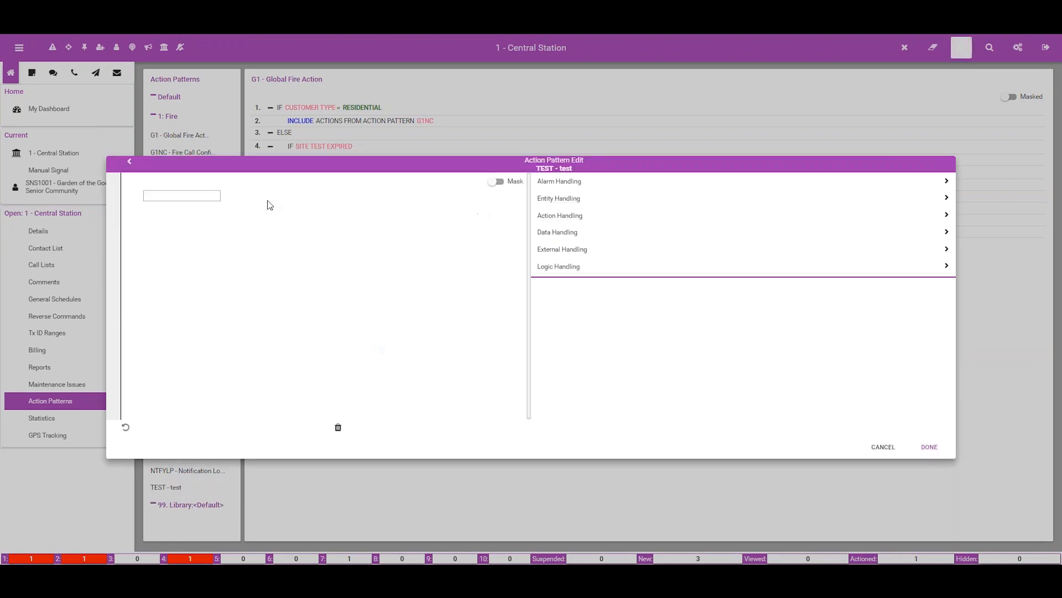
Start a Select logic line in the TEST pattern with the field type Event Value [At Alarm Time]
click(565, 233)
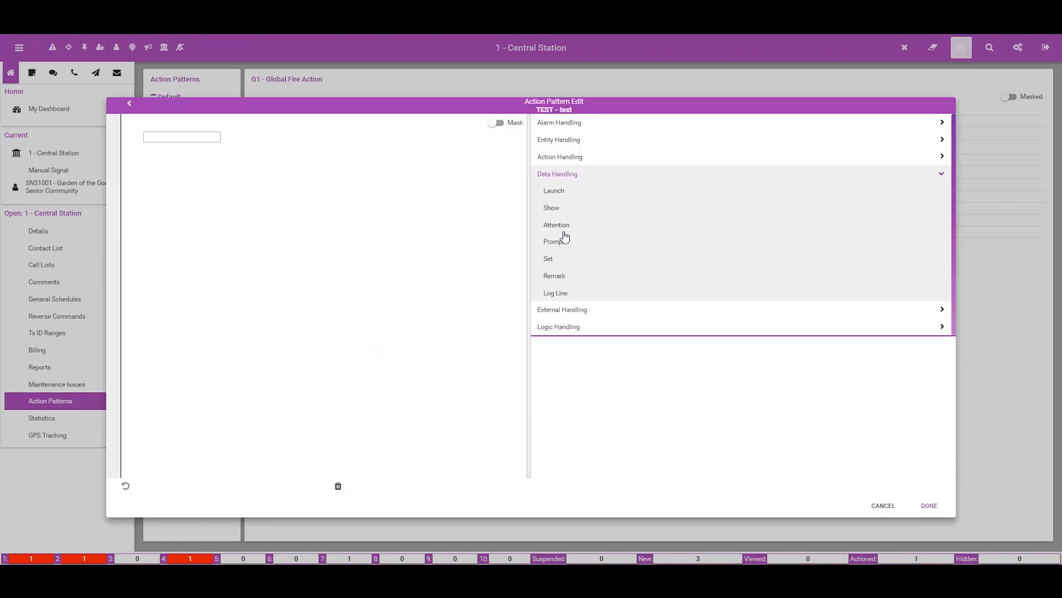
click(565, 325)
click(553, 282)
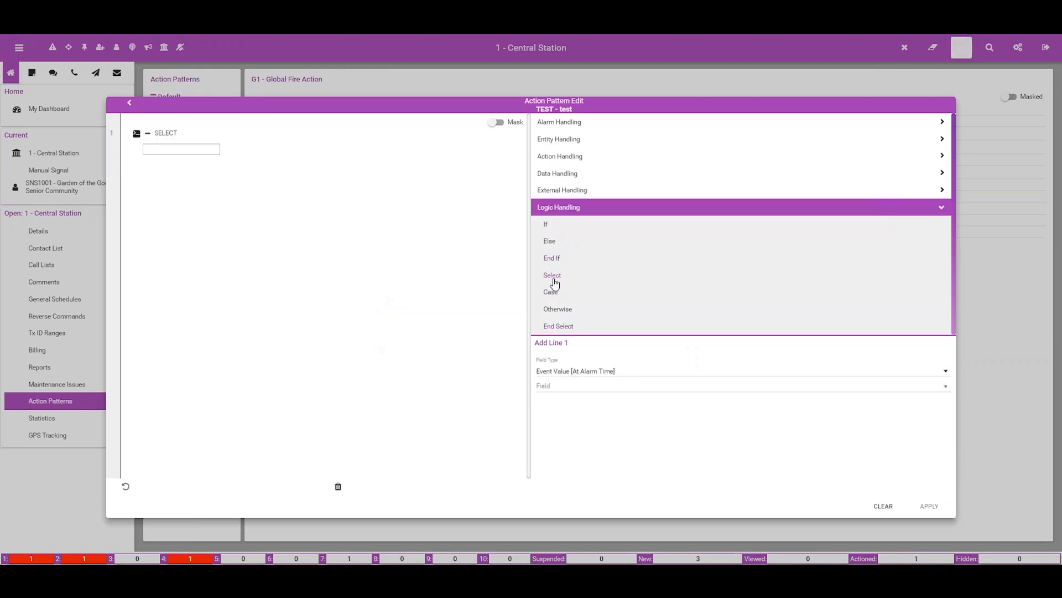
click(615, 370)
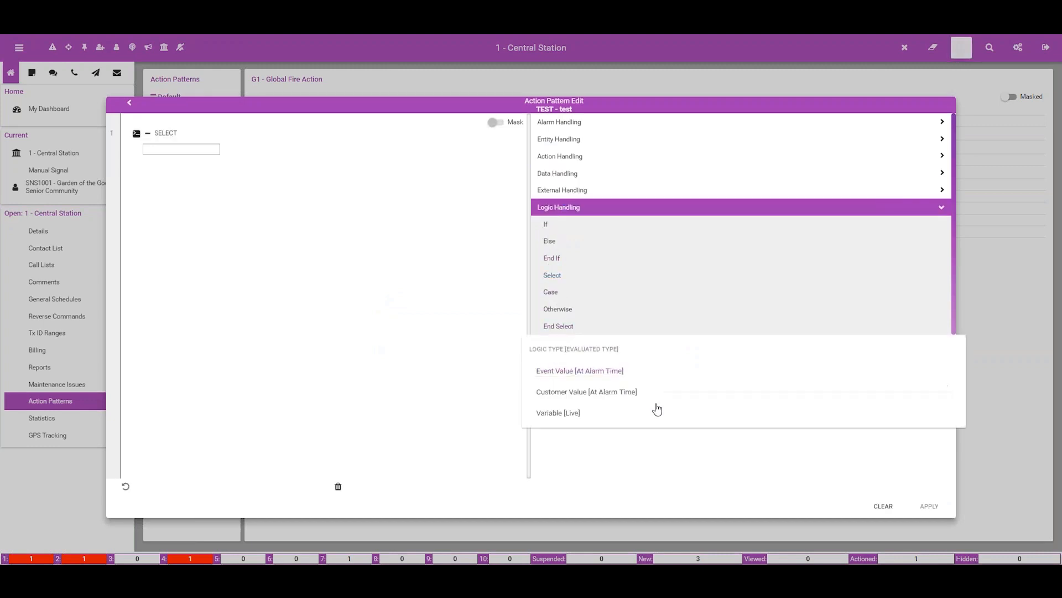
click(582, 372)
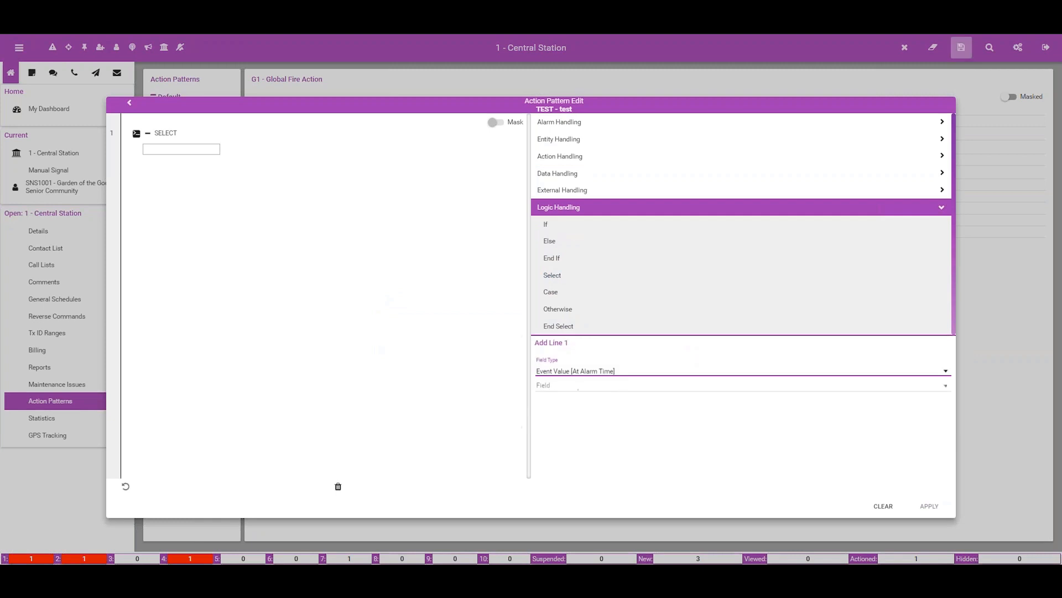
Examine the event fields available to the Select line, from Event Zone Description back up to Event Area
click(607, 387)
scroll(614, 435, down, 3)
scroll(616, 435, down, 10)
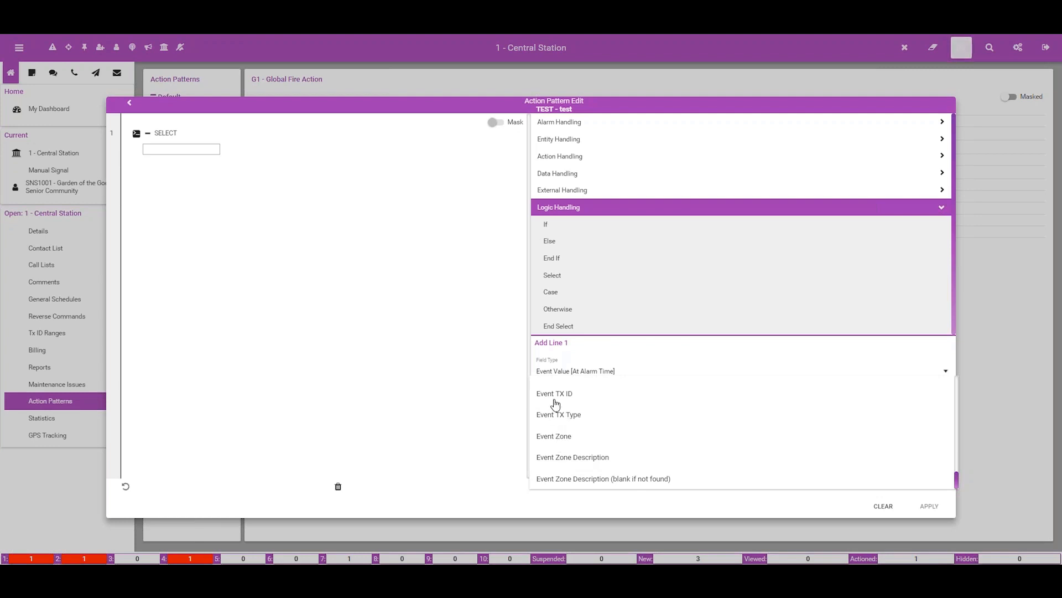
scroll(555, 405, up, 1)
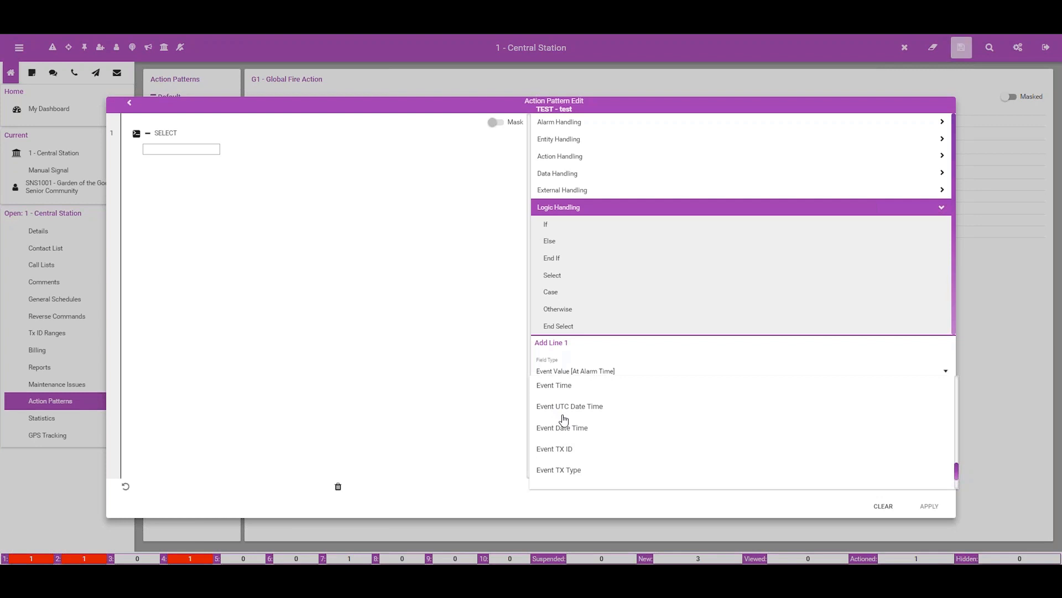
scroll(559, 390, up, 1)
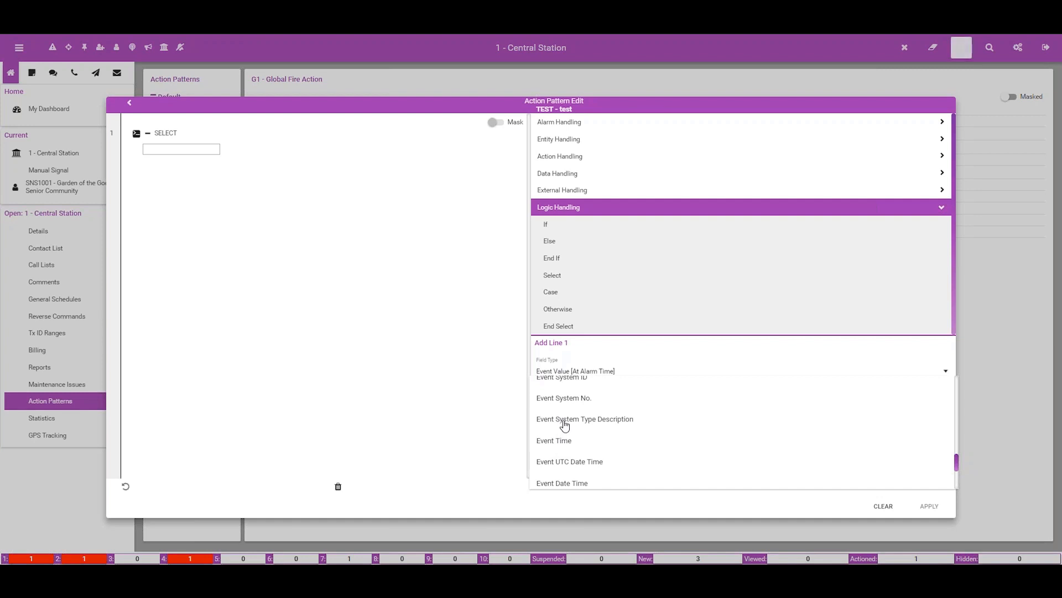
scroll(565, 425, up, 1)
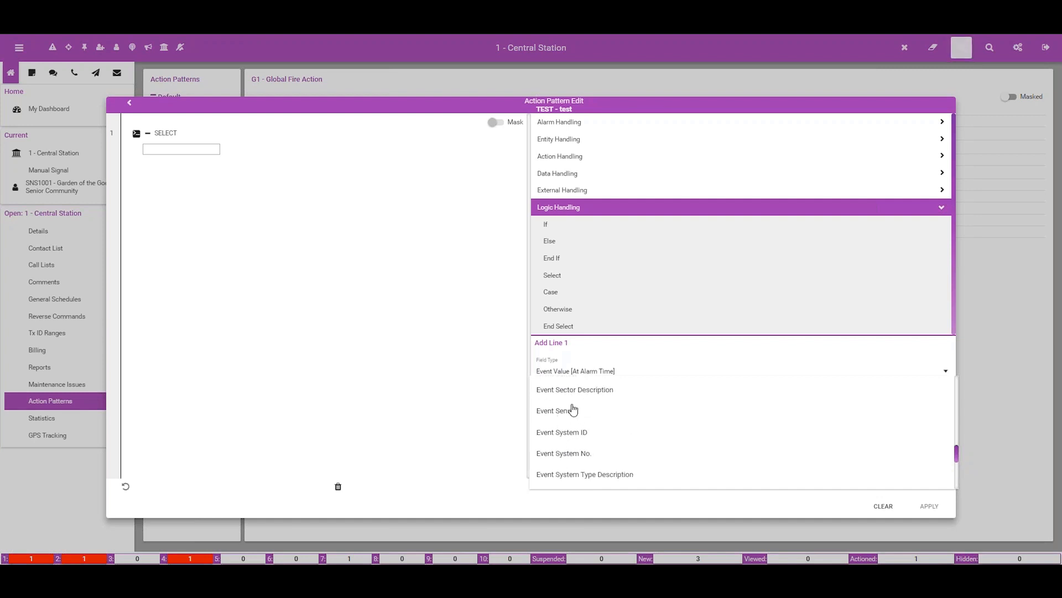
scroll(573, 410, up, 1)
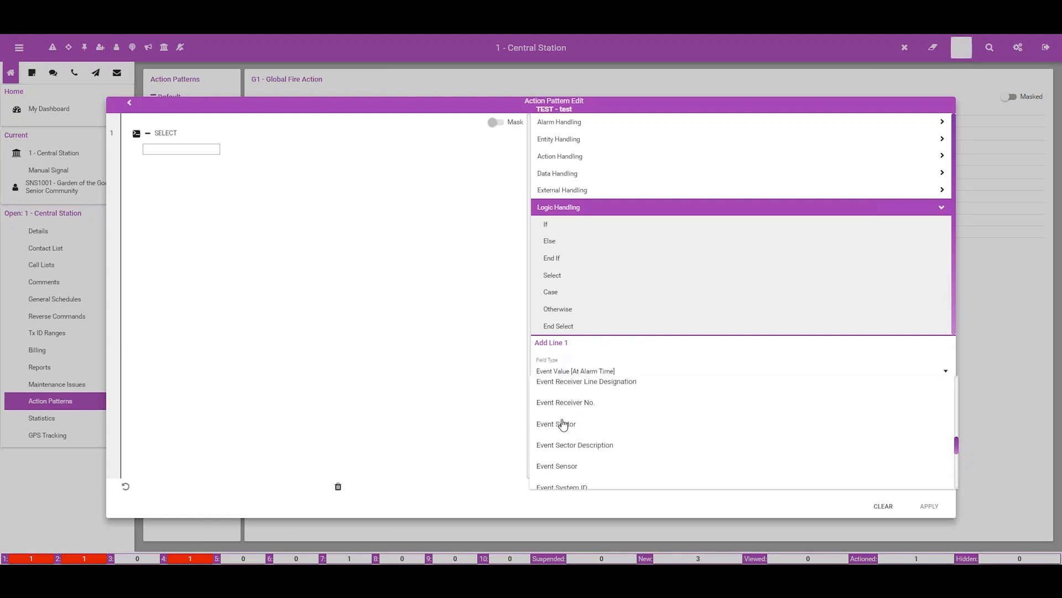
scroll(564, 424, up, 2)
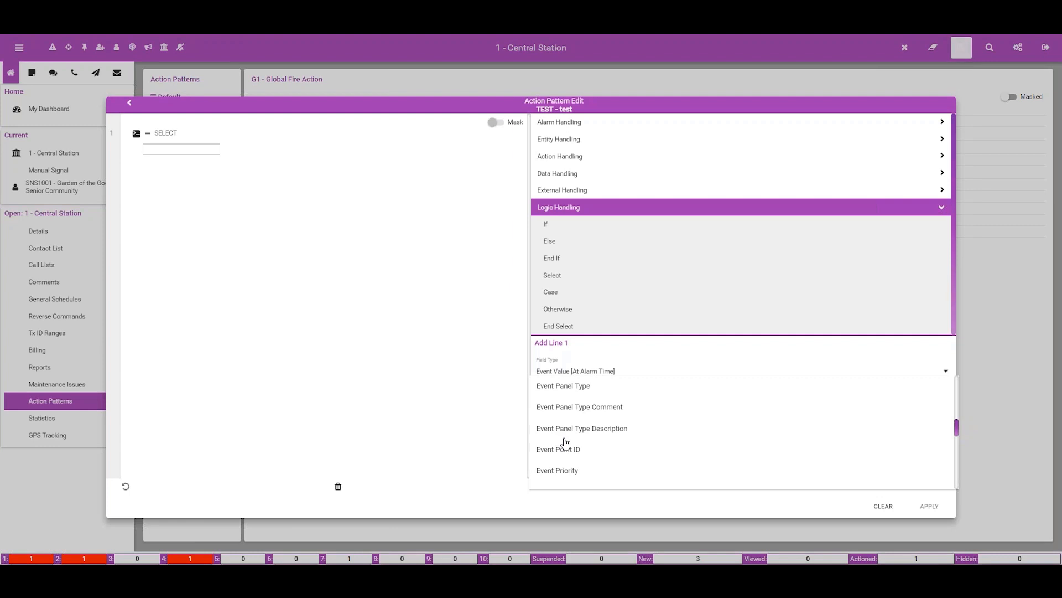
scroll(566, 442, up, 1)
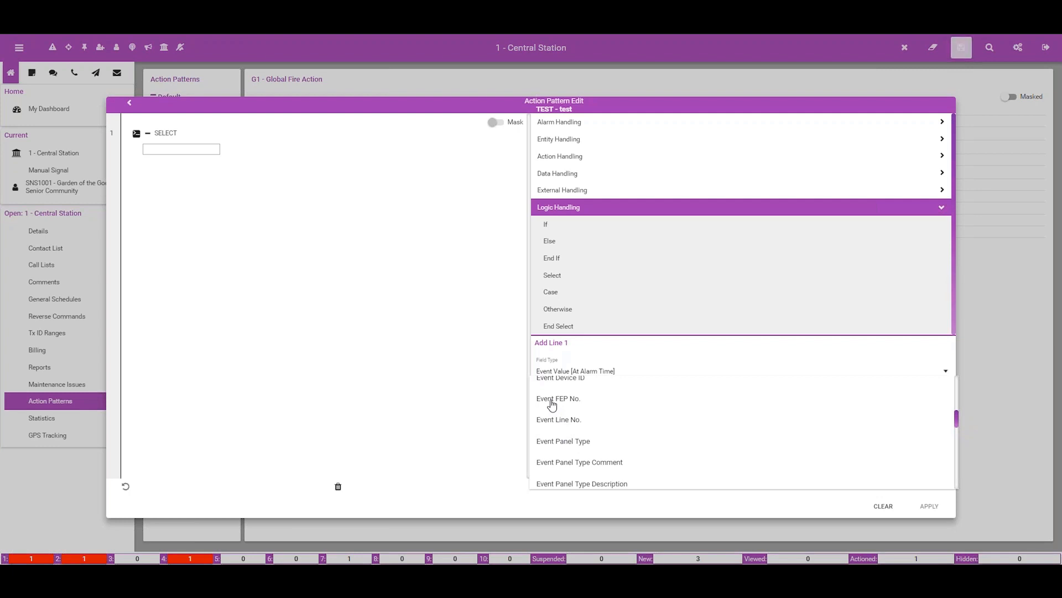
scroll(553, 409, up, 1)
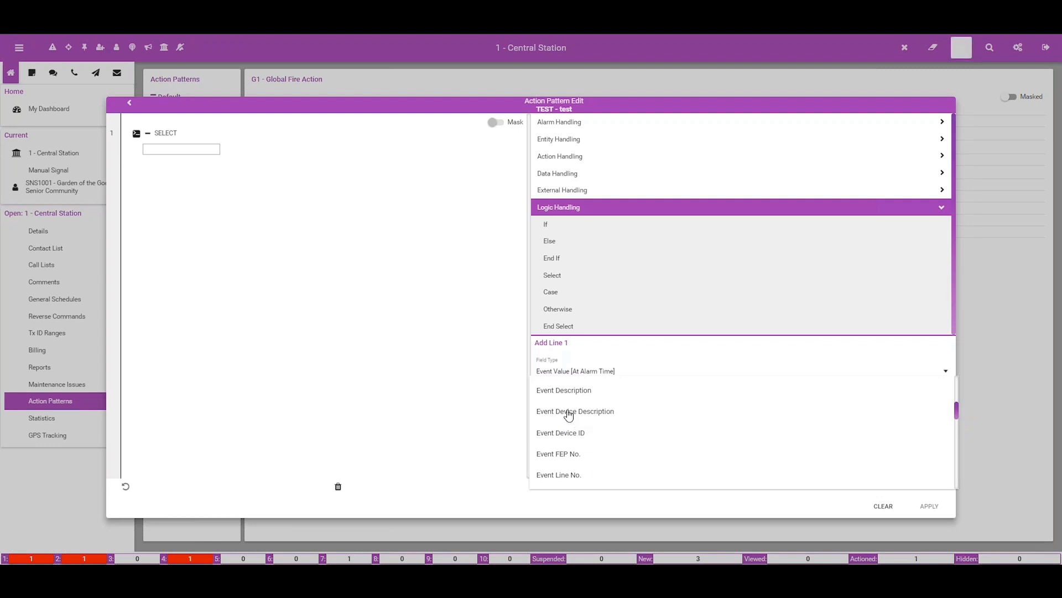
scroll(568, 415, up, 1)
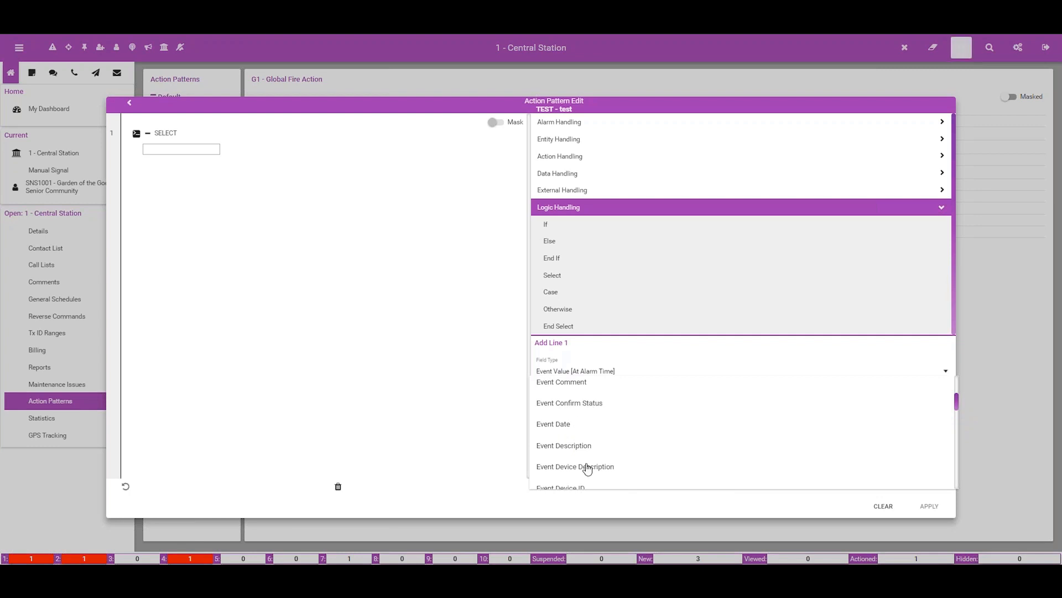
scroll(606, 424, up, 1)
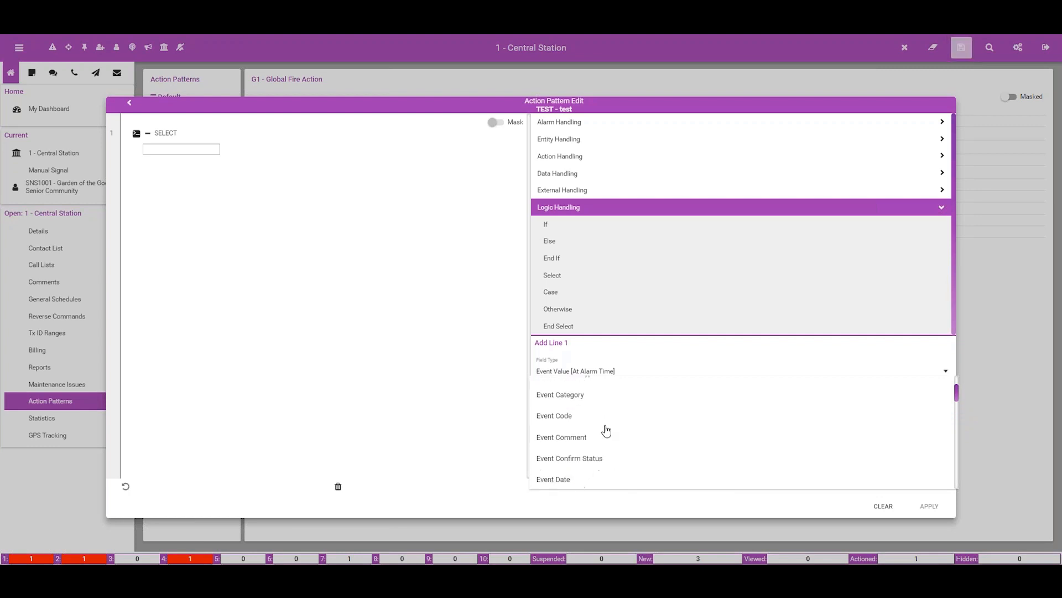
scroll(559, 405, up, 1)
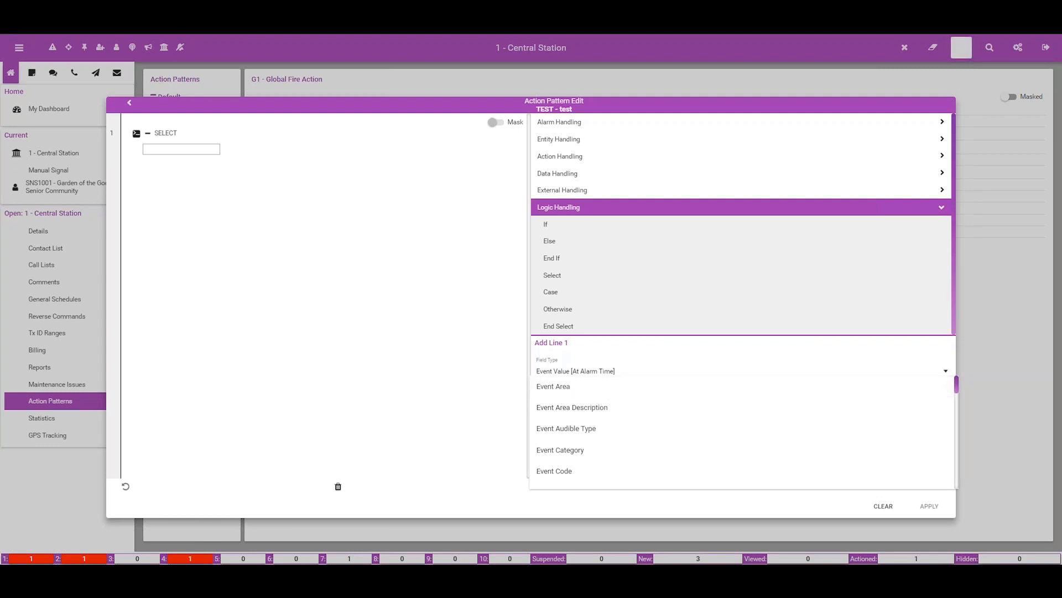
Switch the Select line's field type to Customer Value [At Alarm Time] and examine its available customer fields
click(633, 373)
click(597, 375)
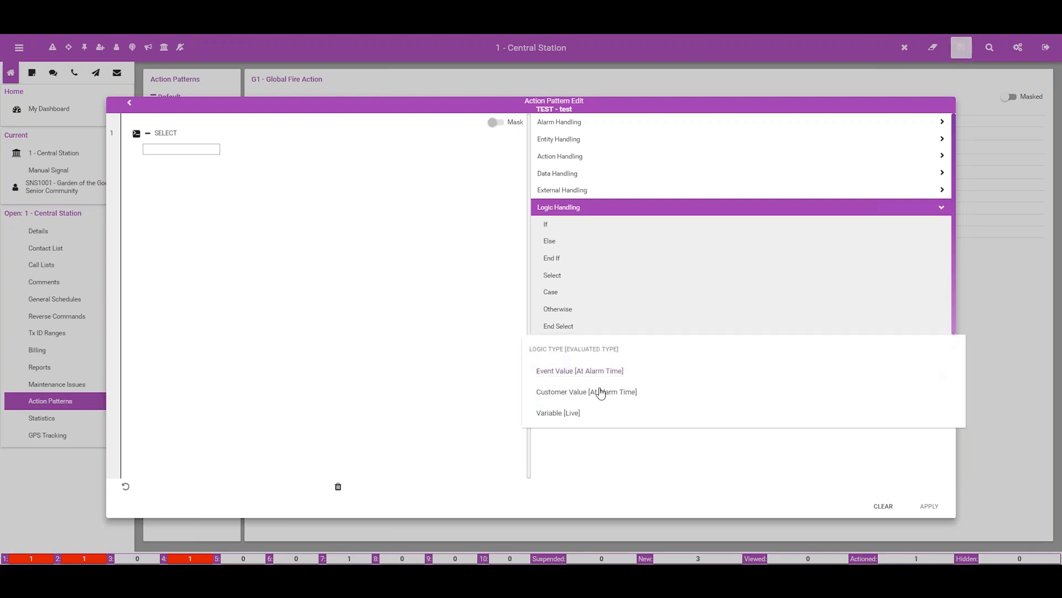
click(603, 393)
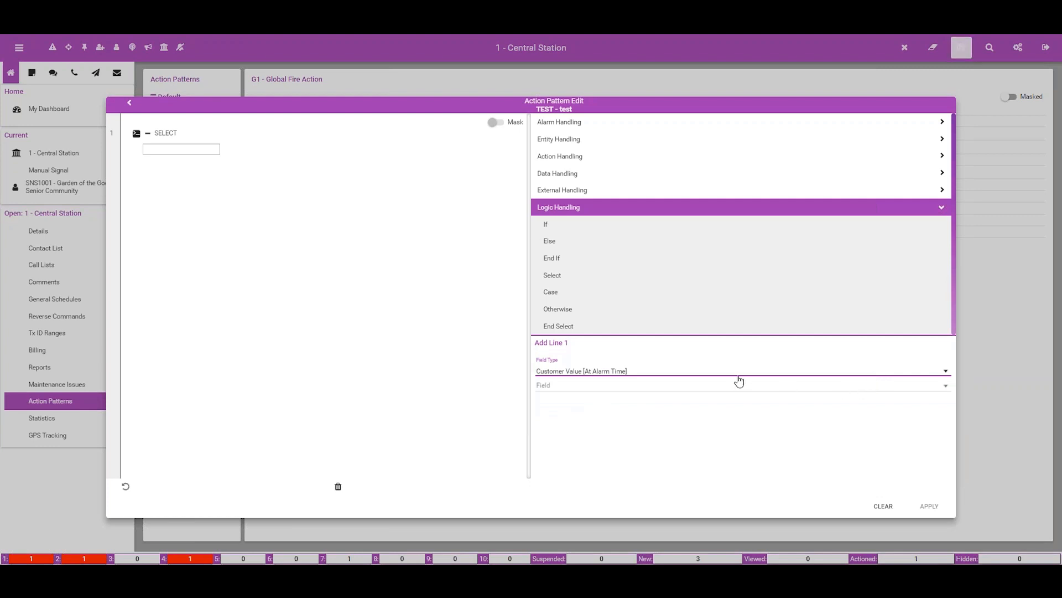
click(728, 388)
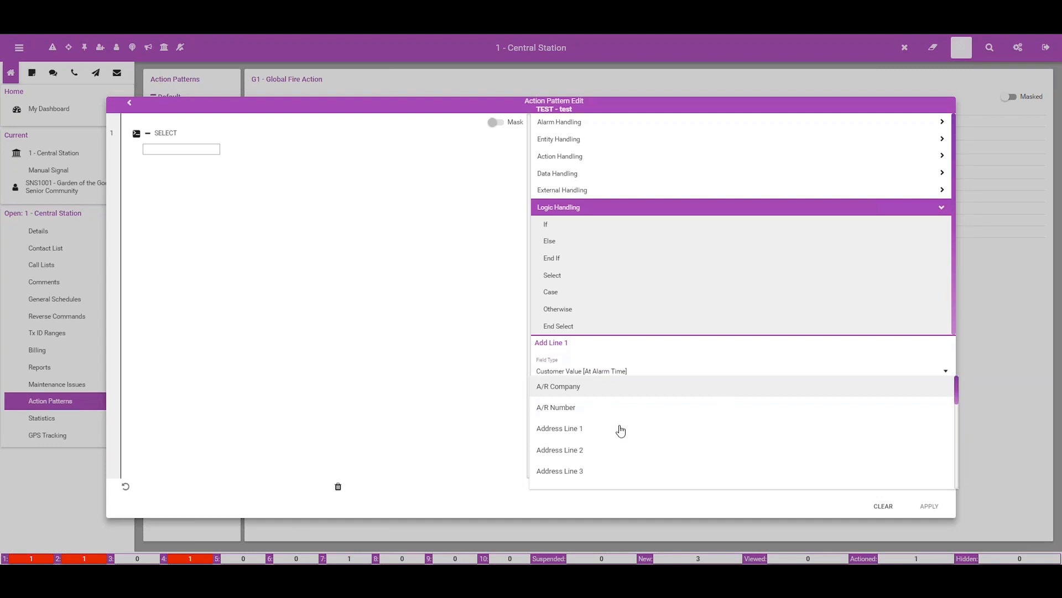
scroll(579, 449, down, 1)
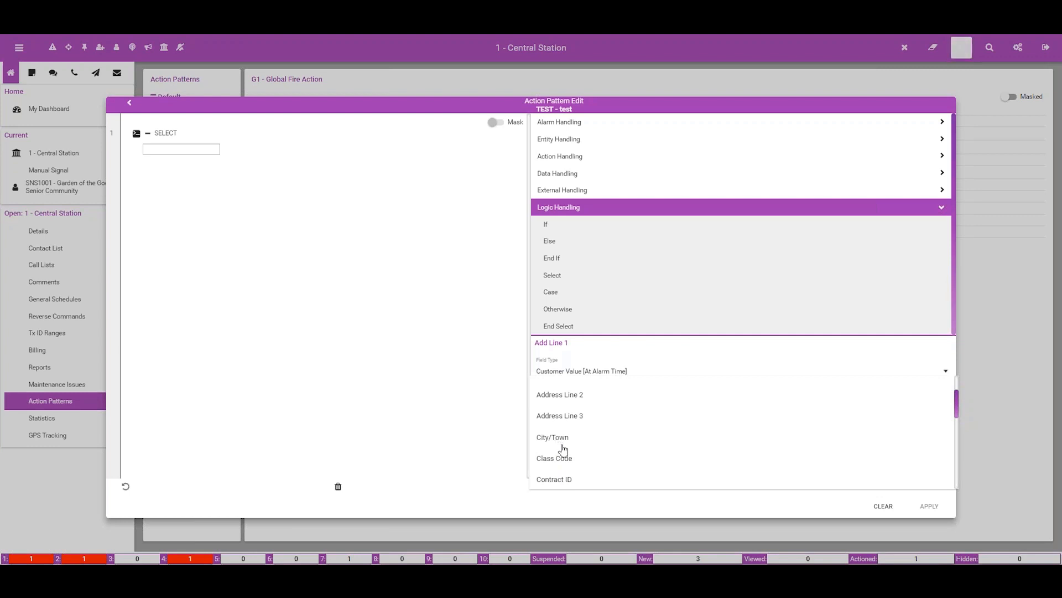
scroll(573, 449, down, 1)
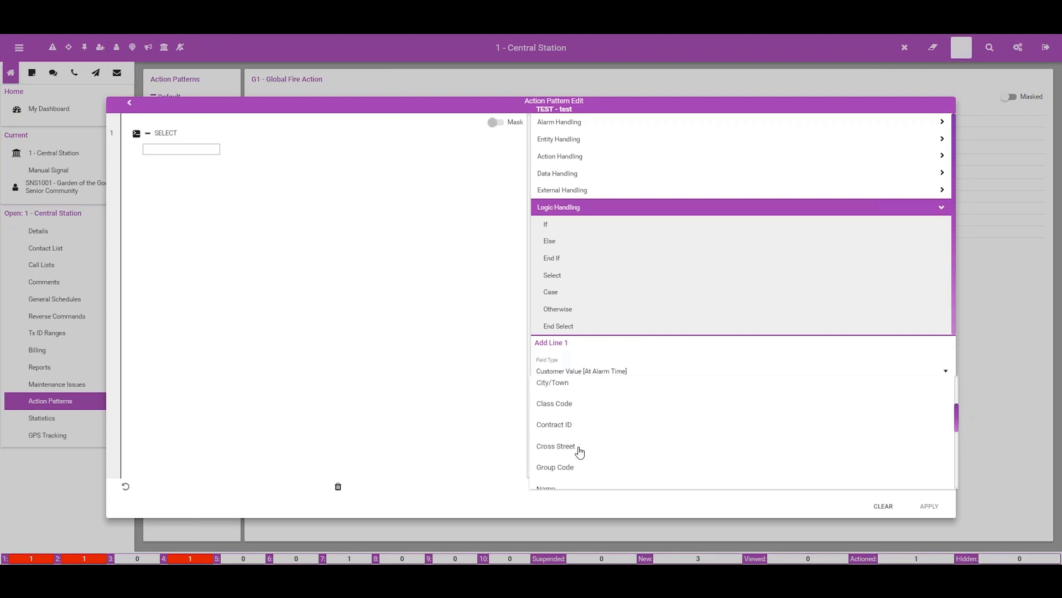
scroll(576, 471, down, 1)
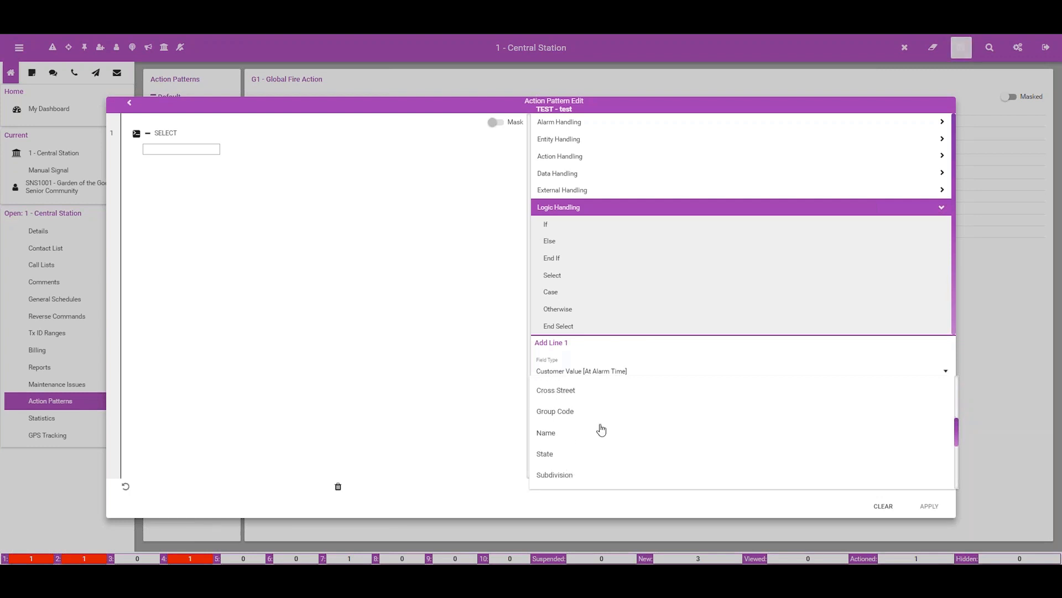
scroll(588, 463, down, 1)
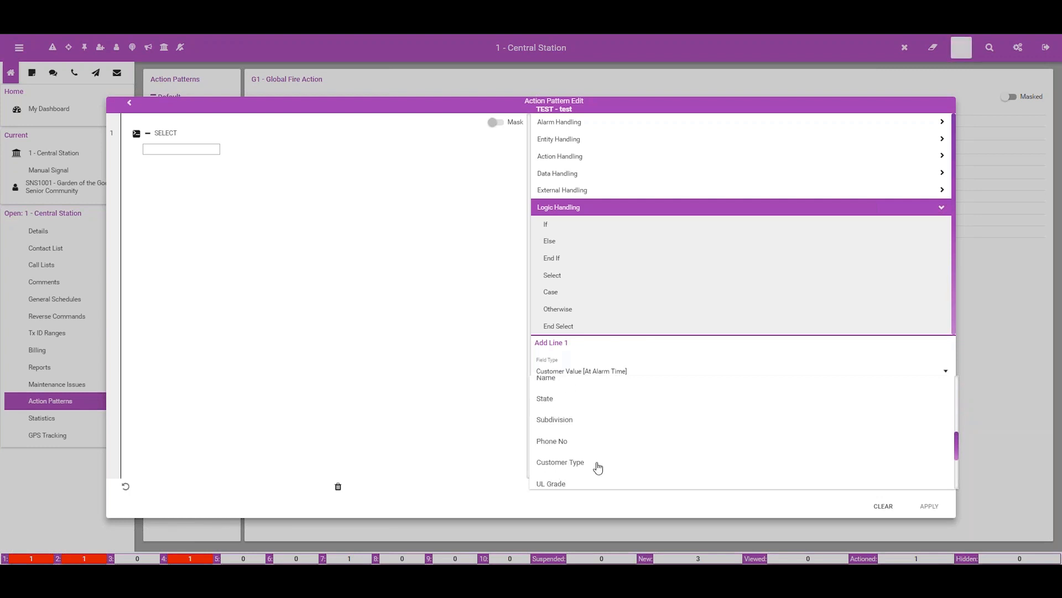
scroll(596, 477, down, 1)
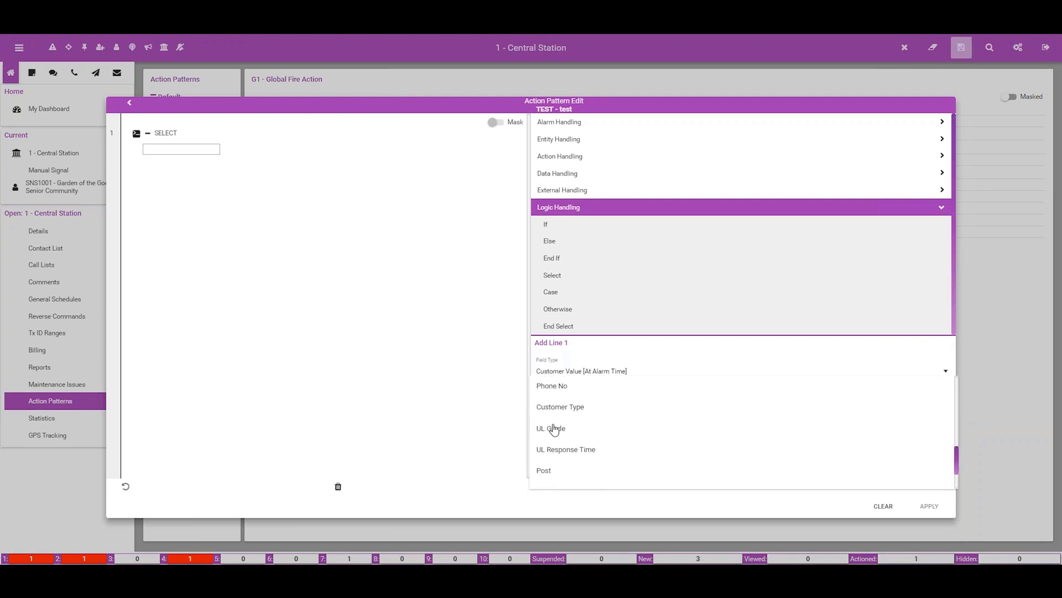
scroll(567, 465, down, 1)
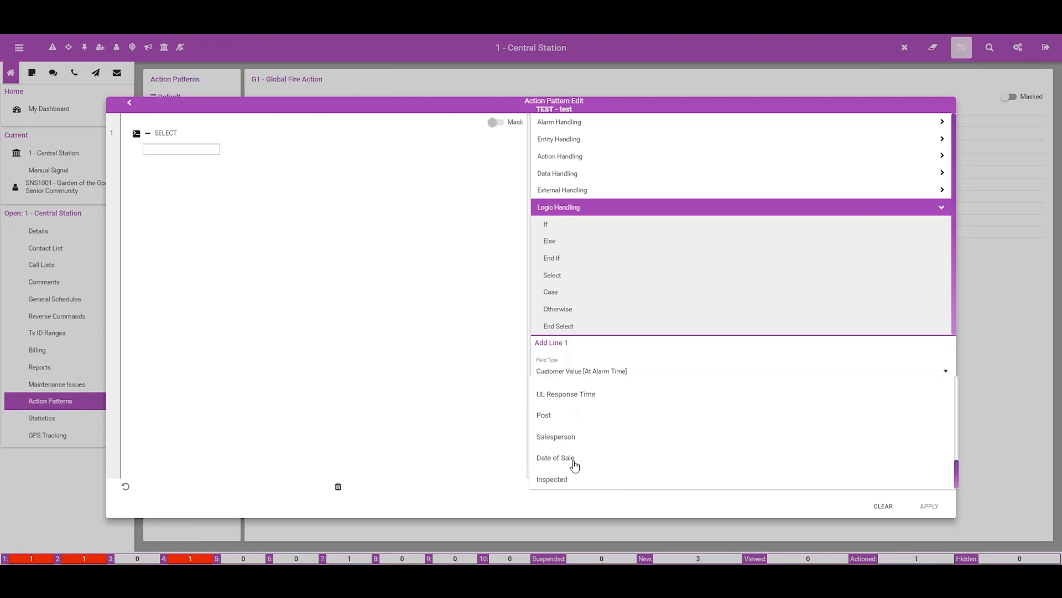
Try the Variable [Live] field type on the Select line, and discard the line along with the TEST pattern edit
click(640, 376)
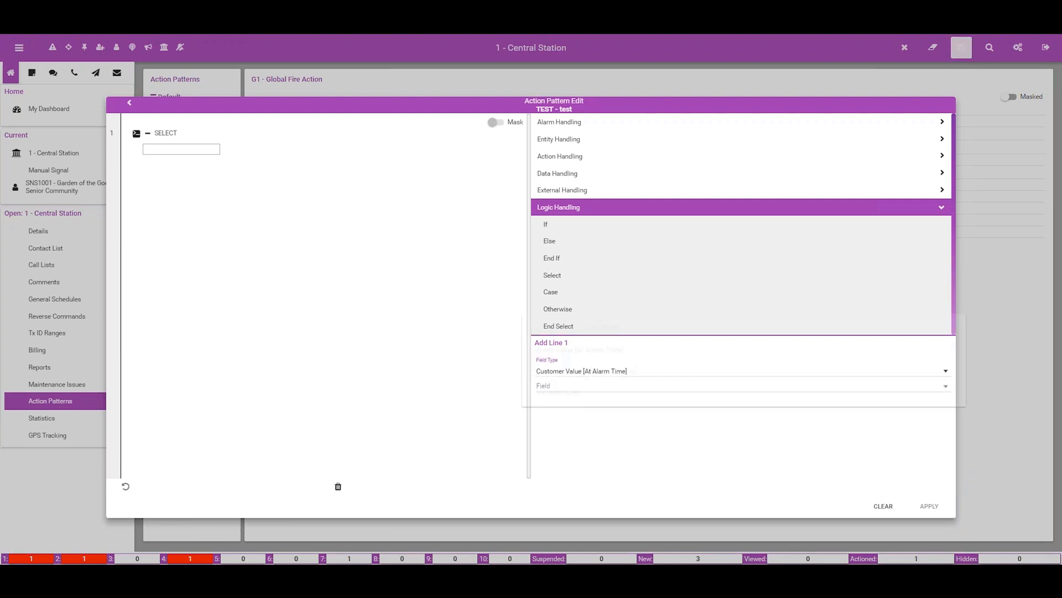
click(573, 392)
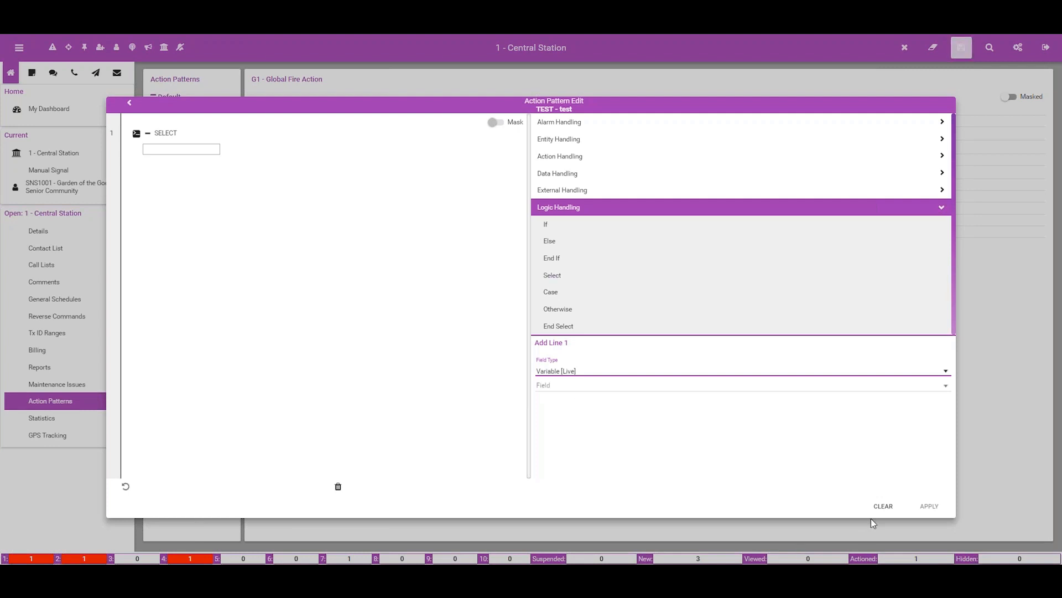
click(890, 512)
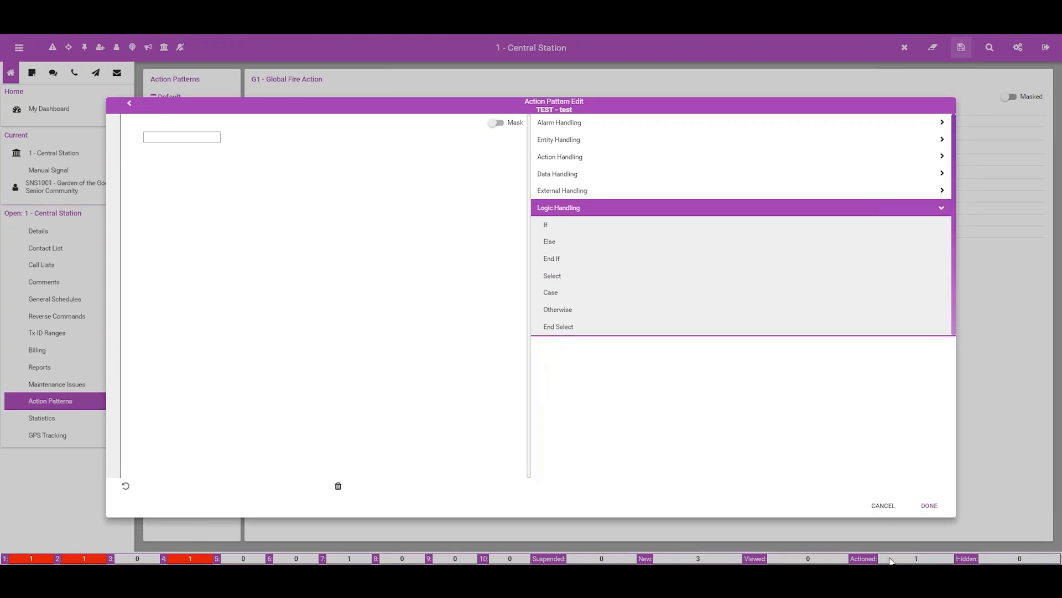
click(883, 505)
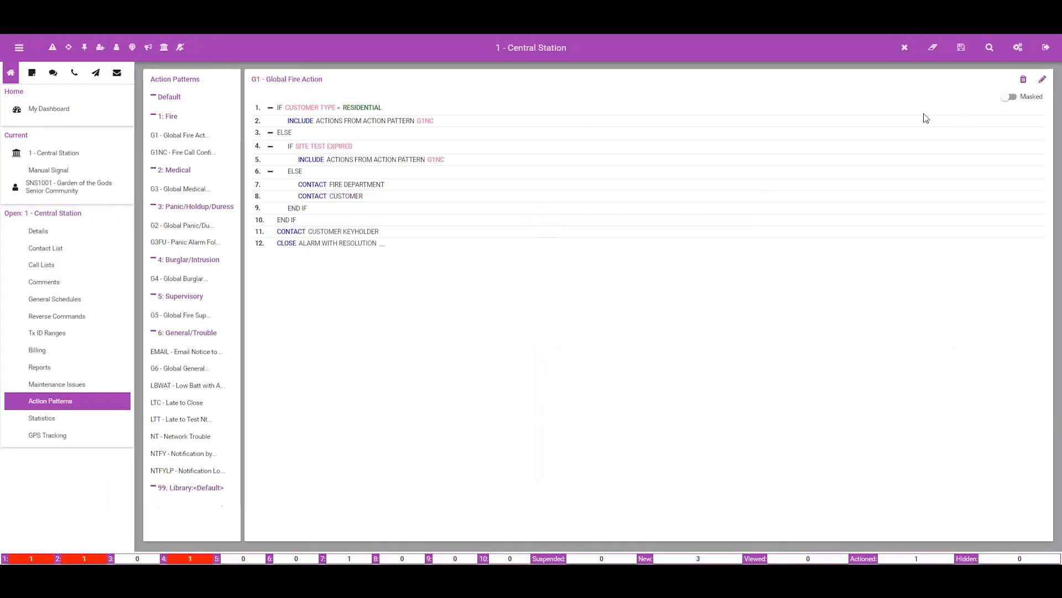
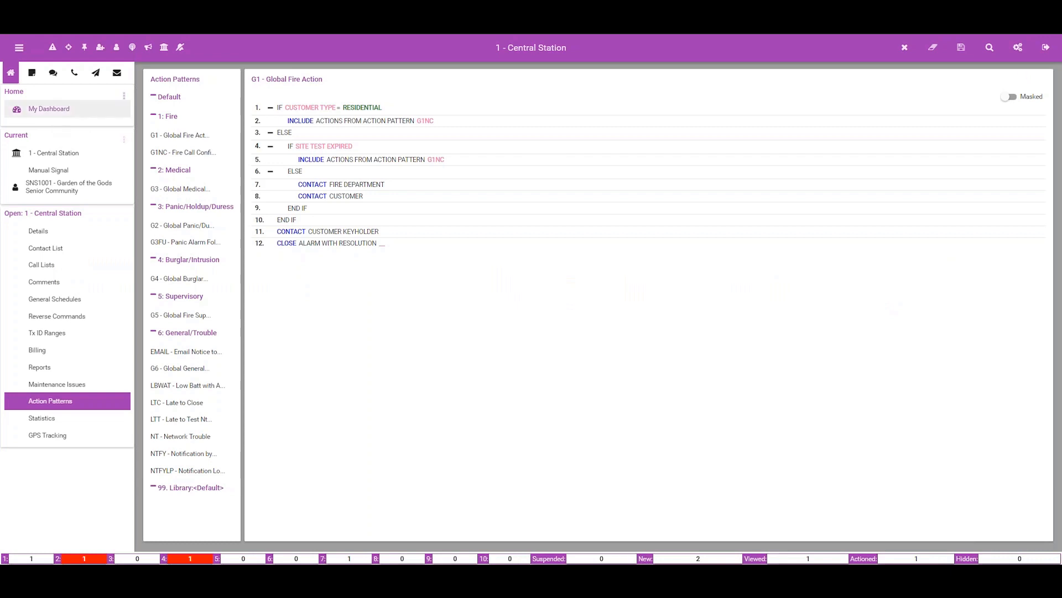
Open the Morgan Family Stores customer from the dashboard's recent customers and show its action patterns
click(50, 111)
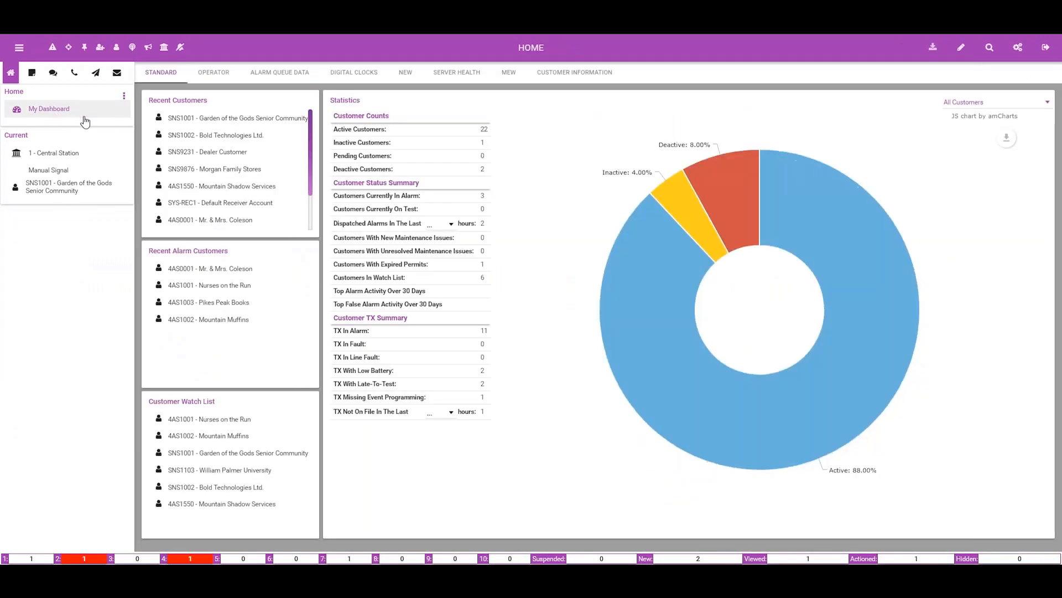
click(253, 175)
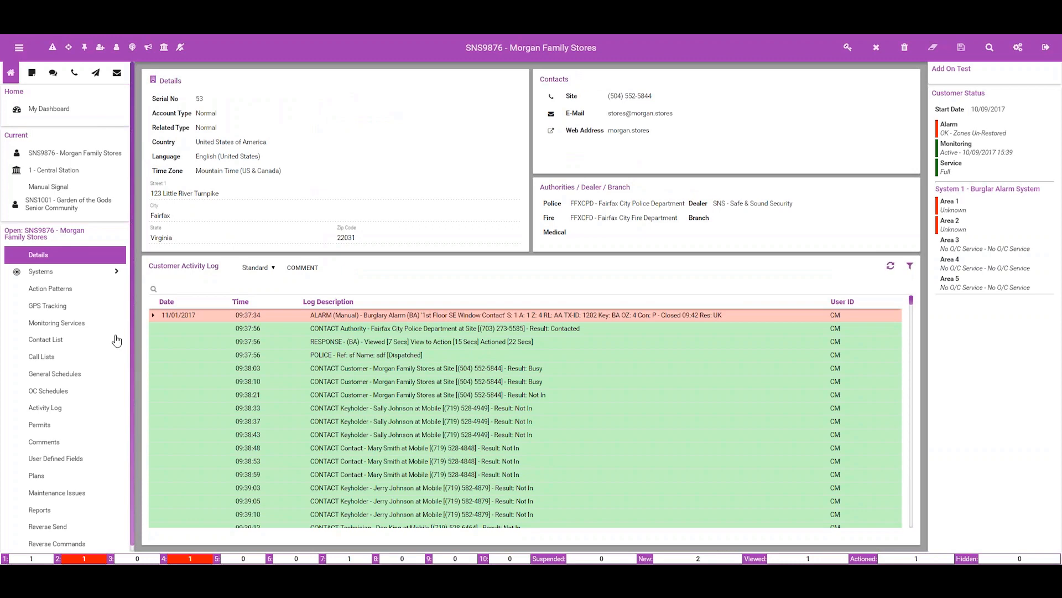
click(57, 290)
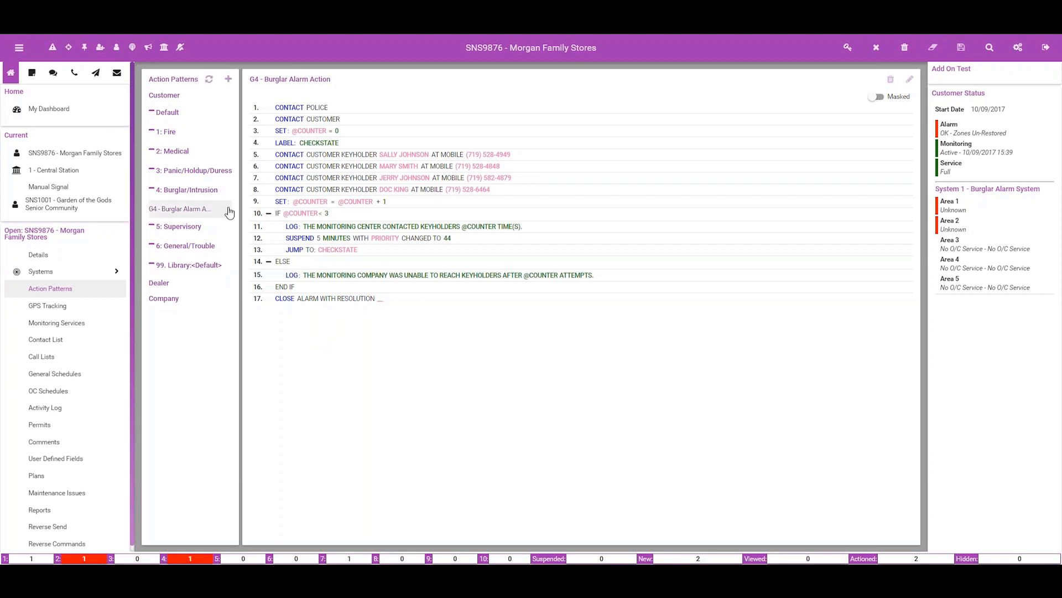
Start adding an action pattern for the customer and validate access with the operator password
click(229, 81)
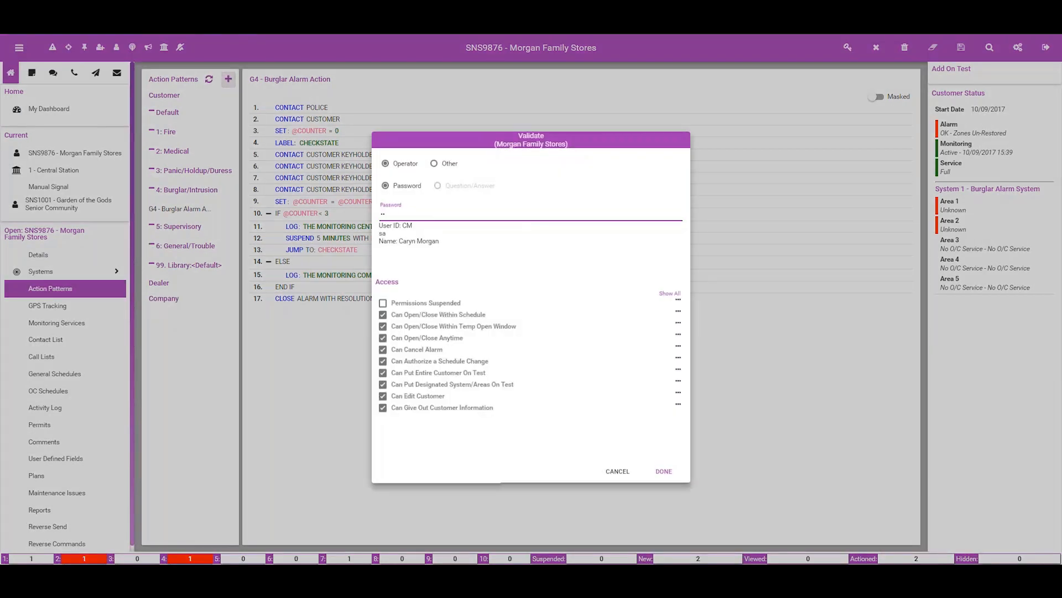
text(••)
click(664, 471)
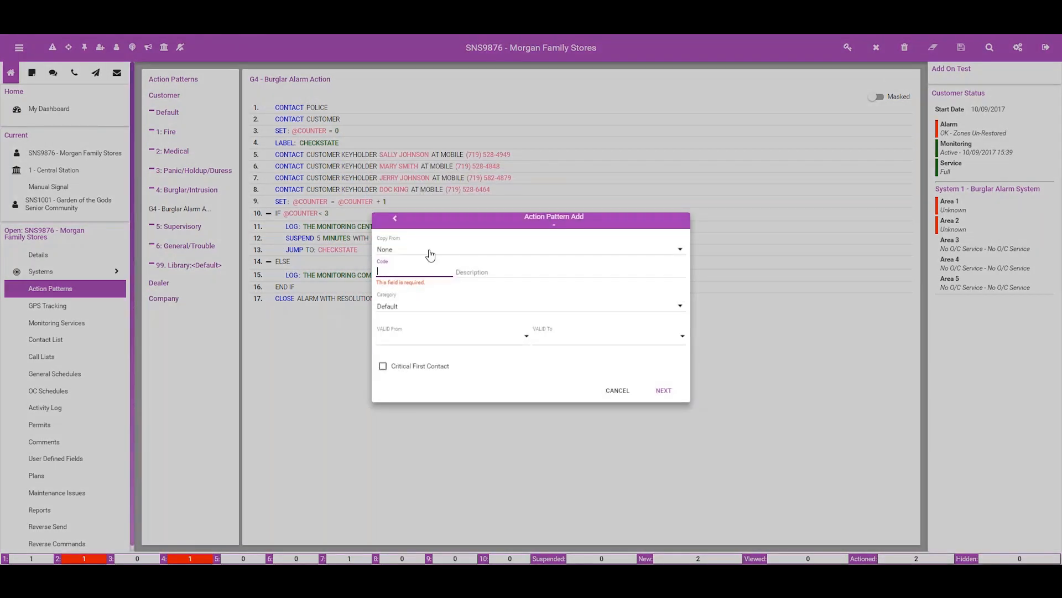
Create pattern G5 copied from Global Fire Supervisory Action, described as Fire Supervisory, in category 1: Fire
click(434, 250)
scroll(475, 315, down, 8)
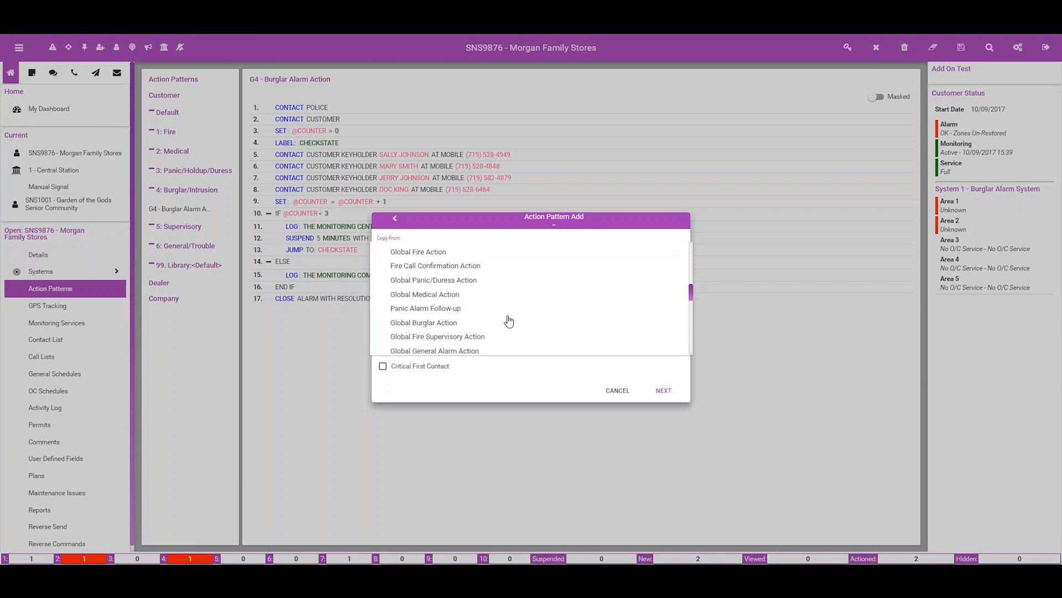
click(466, 336)
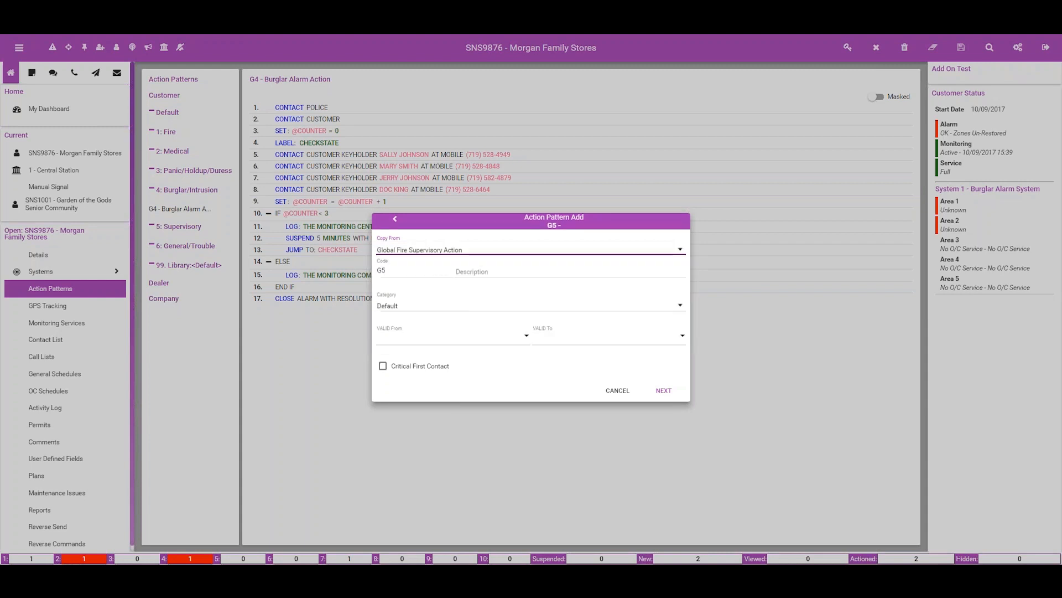
click(501, 273)
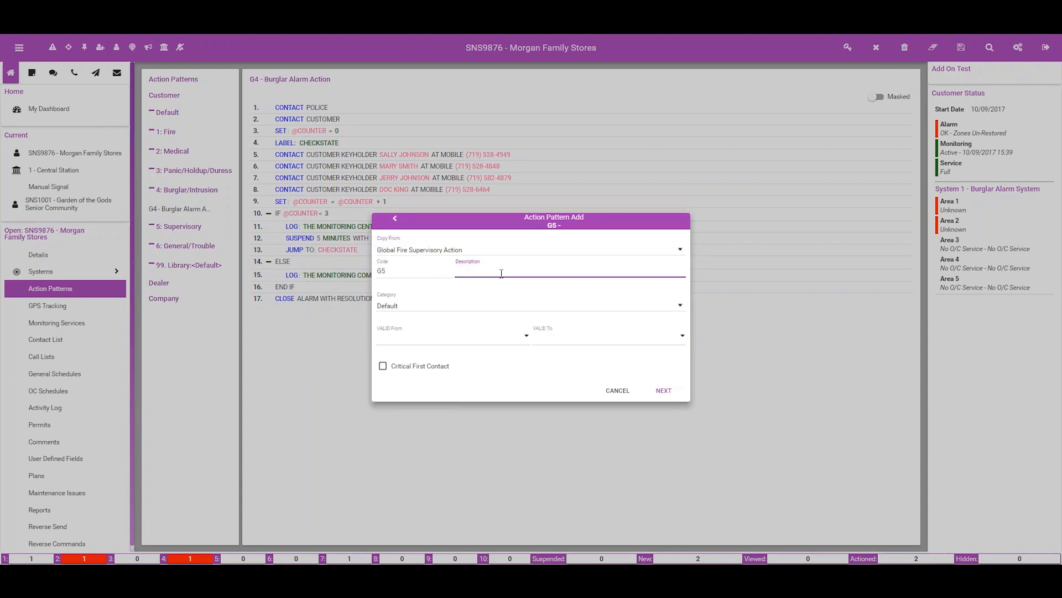
text(Fire)
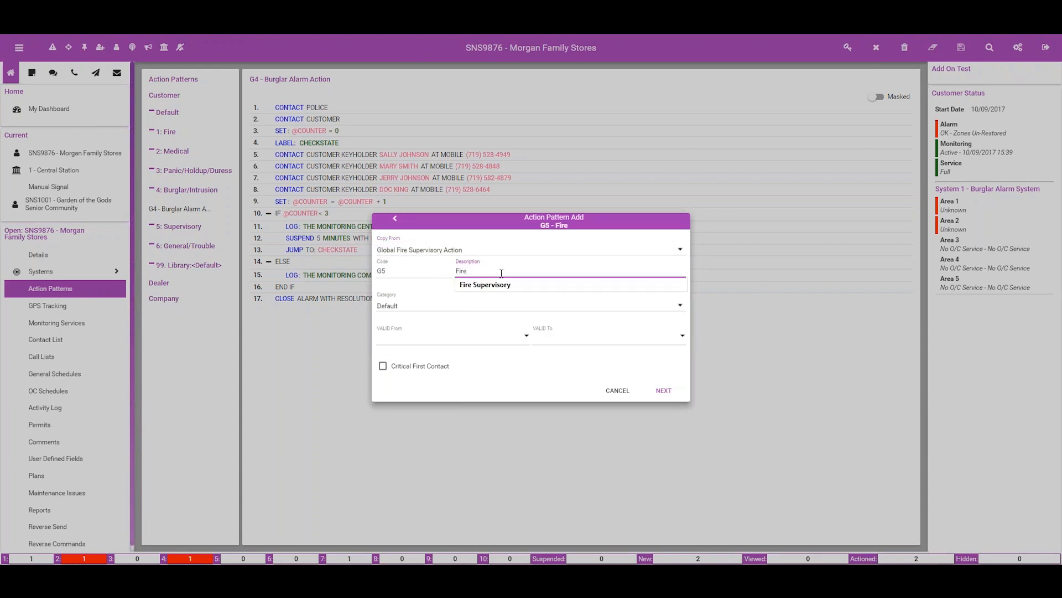
click(485, 284)
click(462, 306)
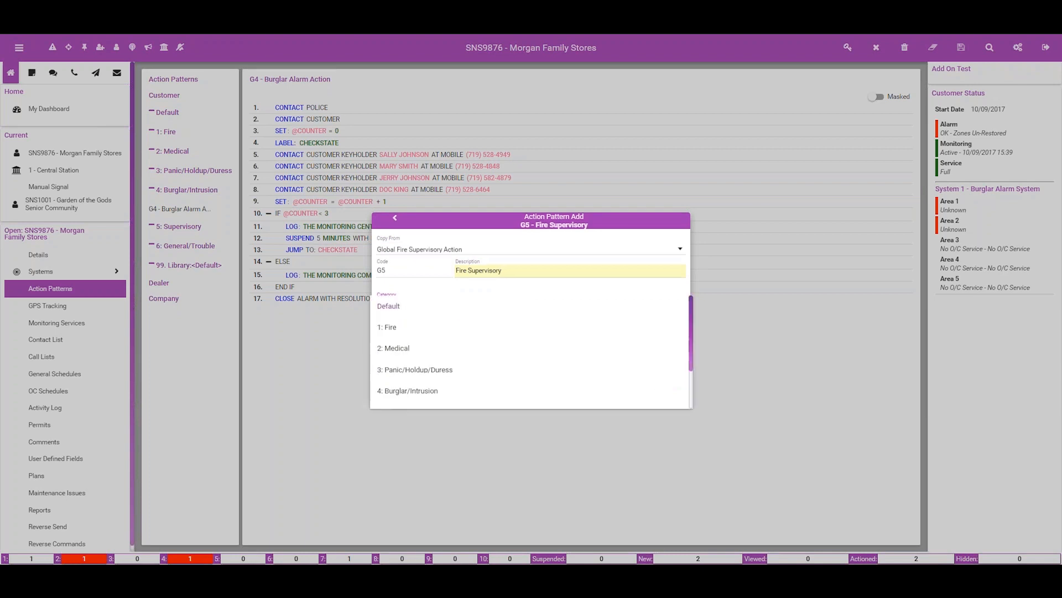
click(388, 329)
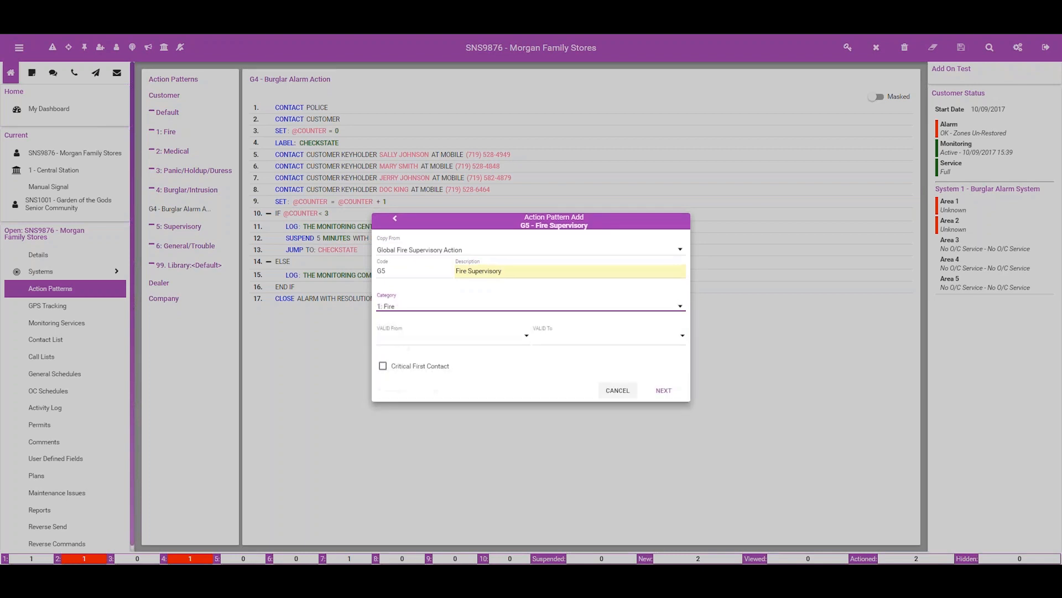
click(664, 391)
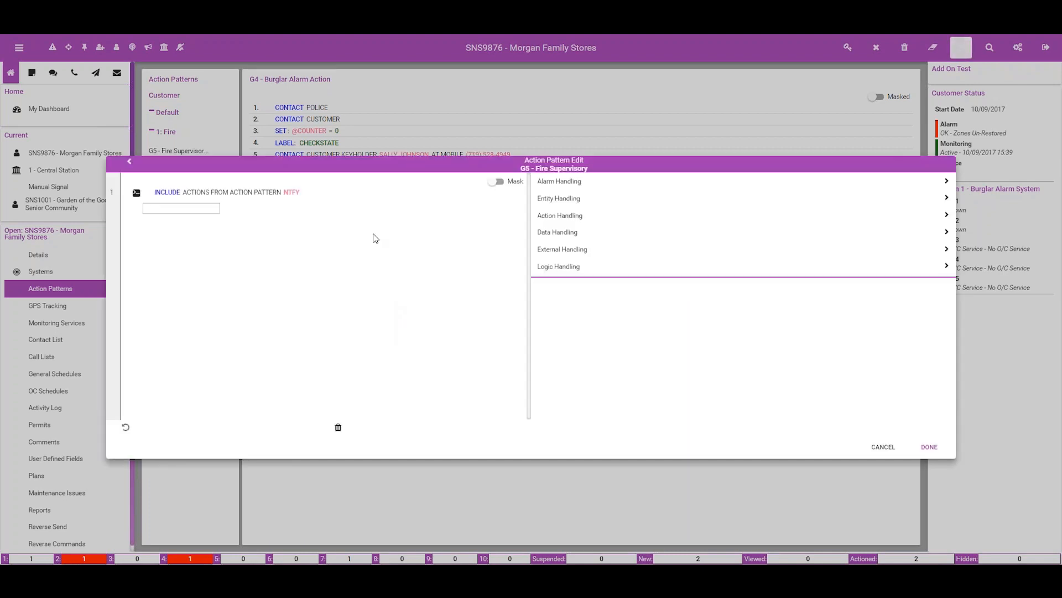
Replace the copied Include line in the Fire Supervisory pattern with a Label line named CHECKSTATE
click(266, 195)
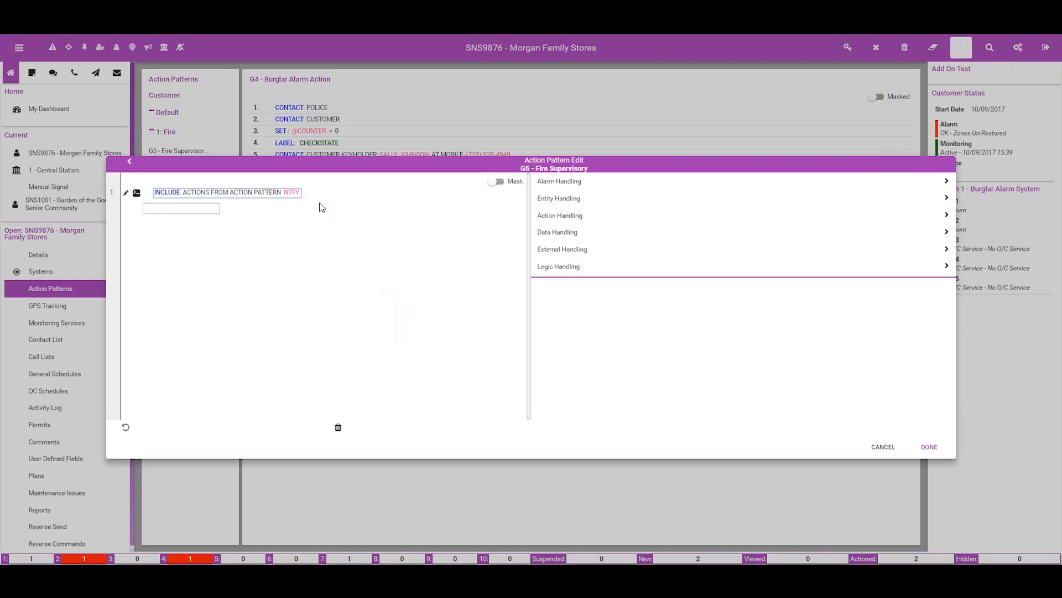
click(338, 428)
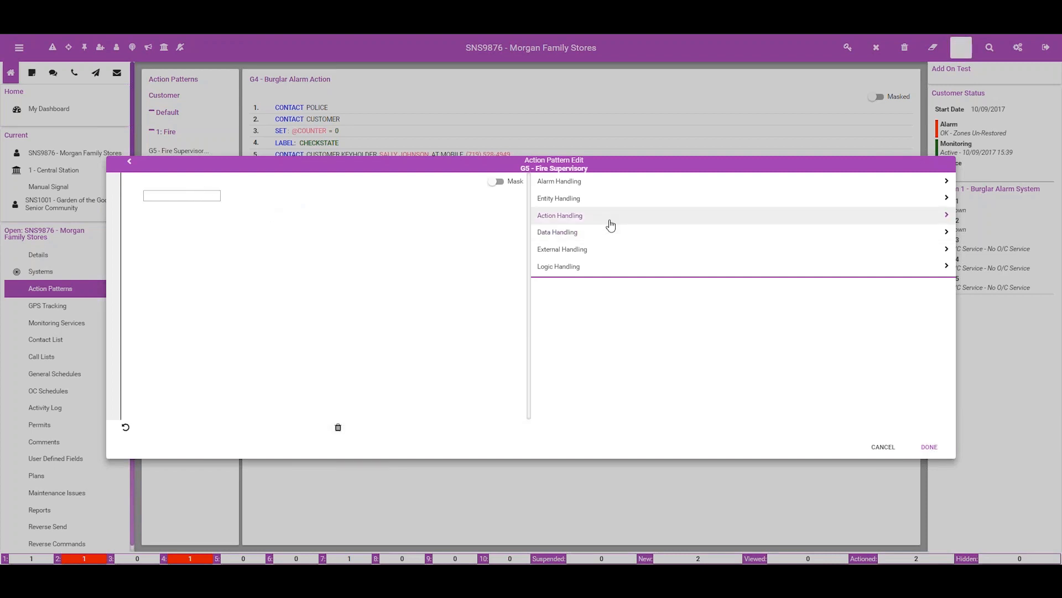
click(568, 201)
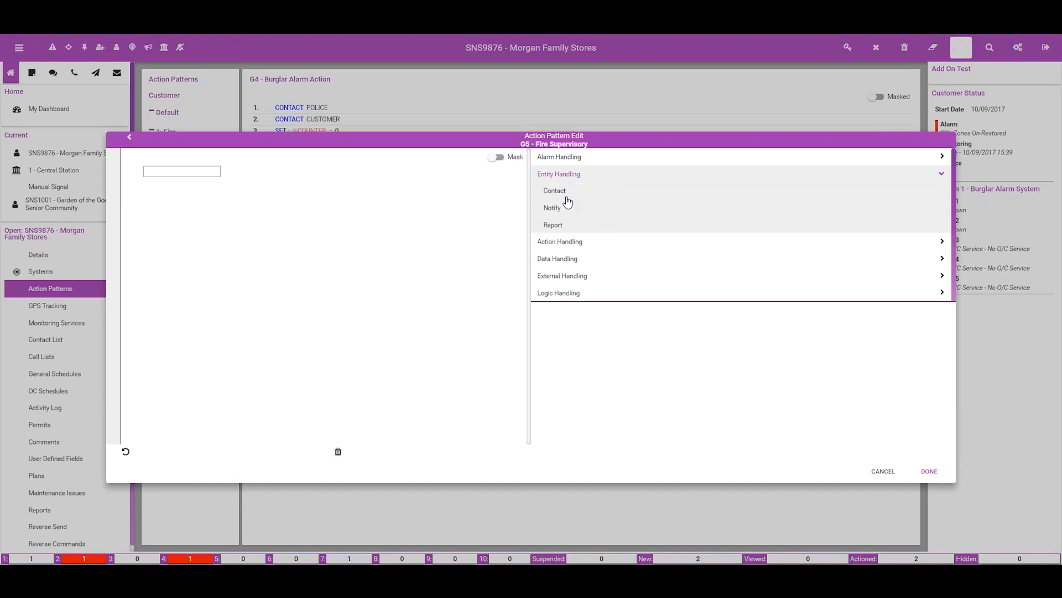
click(564, 243)
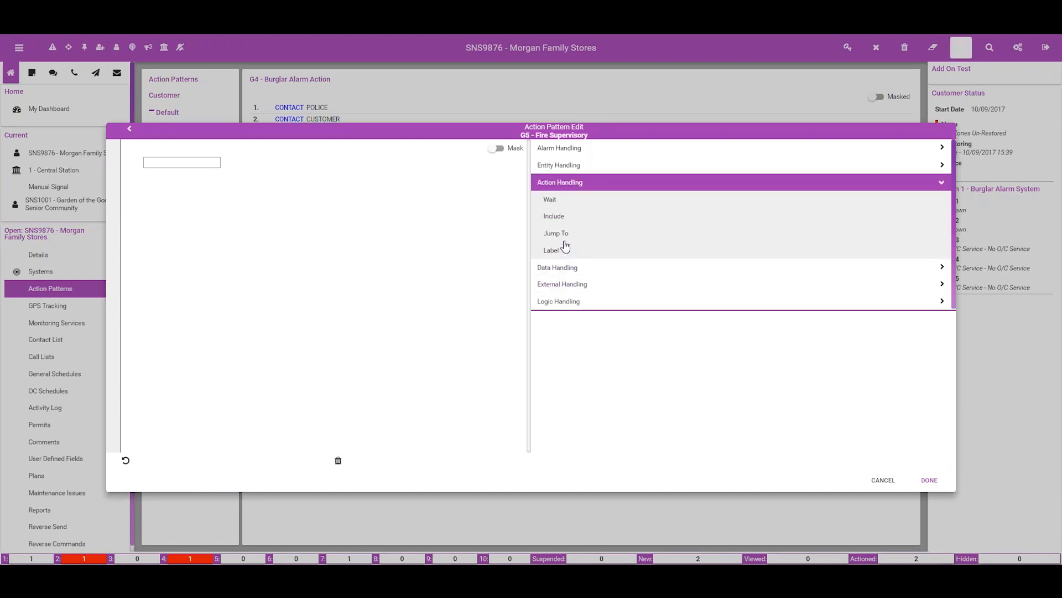
click(554, 253)
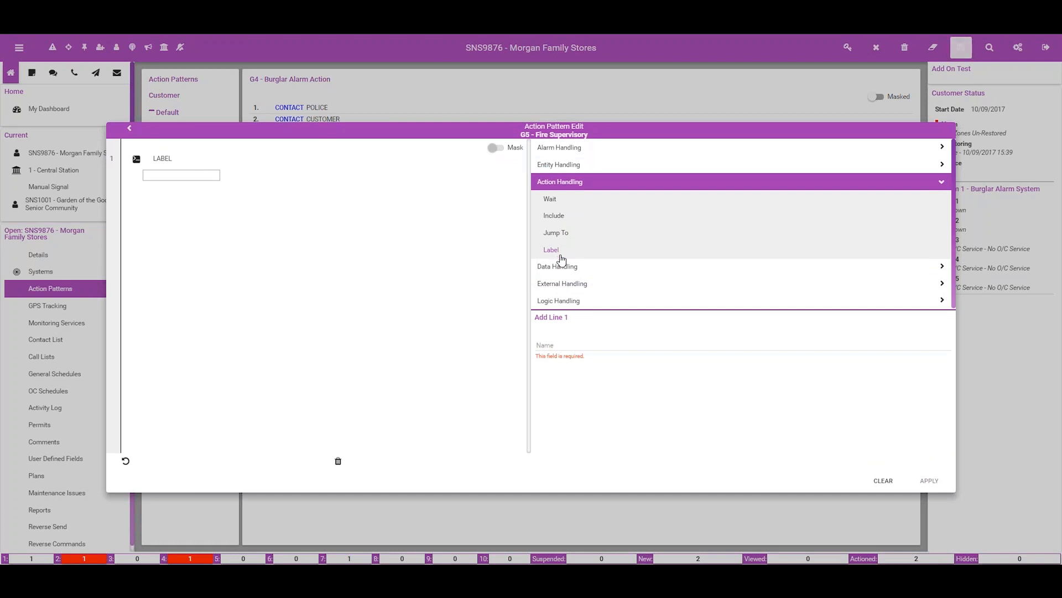
click(567, 346)
text(CHE)
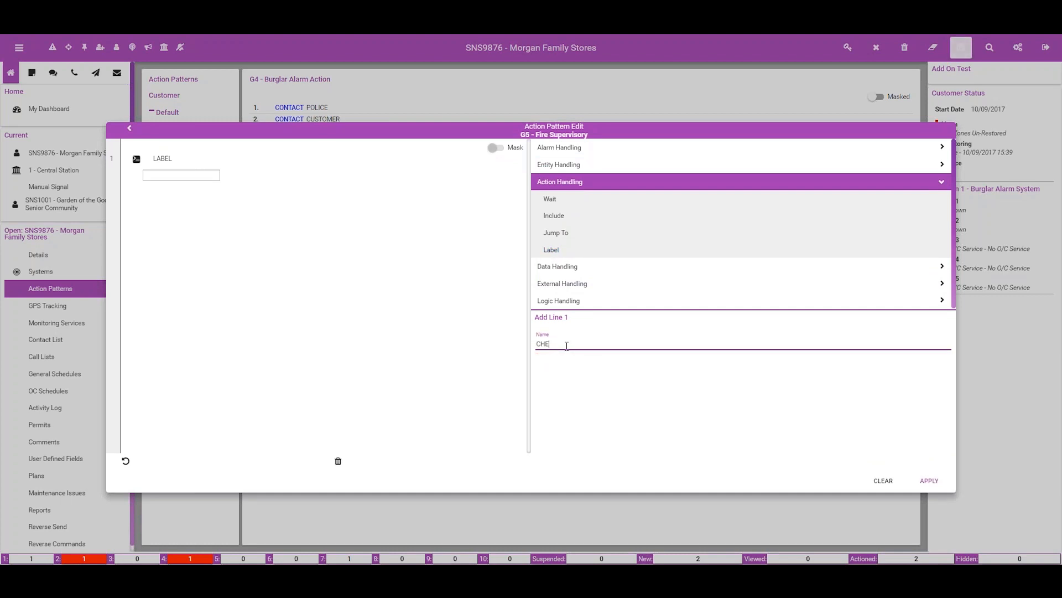
text(CKSTAT)
key(BackSpace)
text(TE)
click(928, 480)
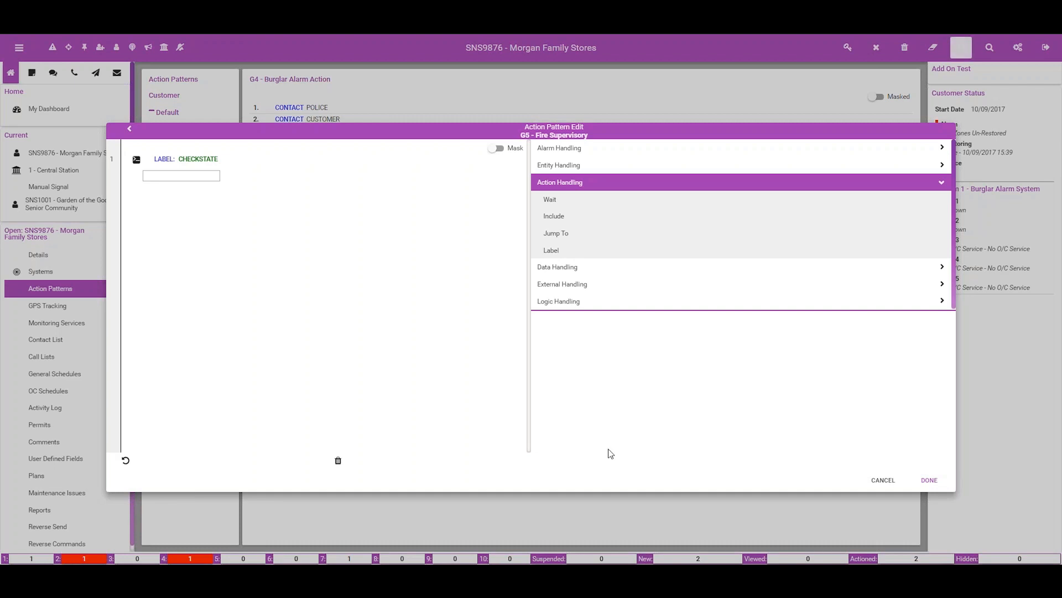
click(565, 270)
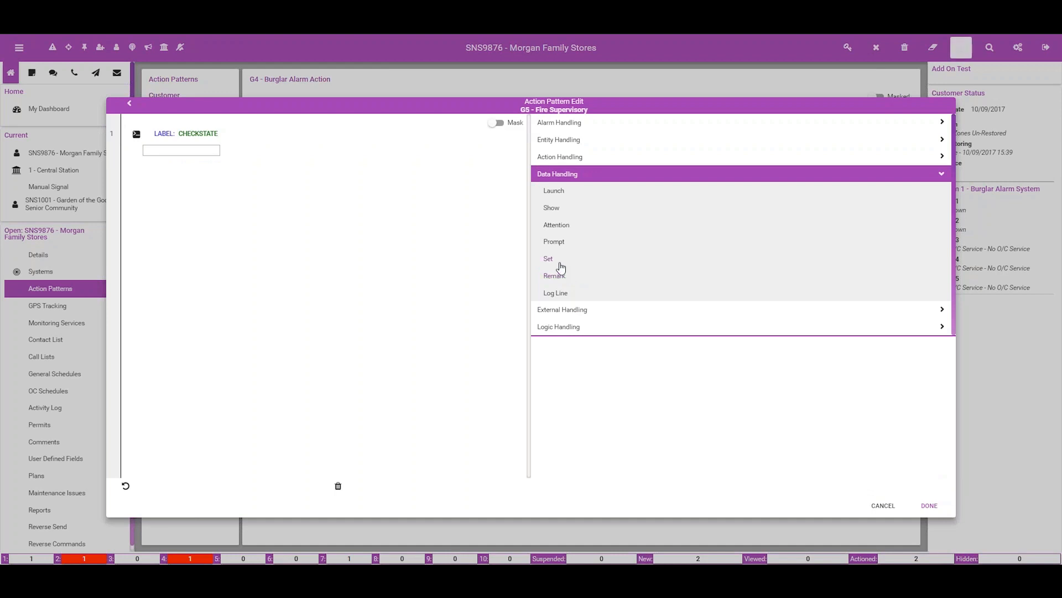
click(549, 258)
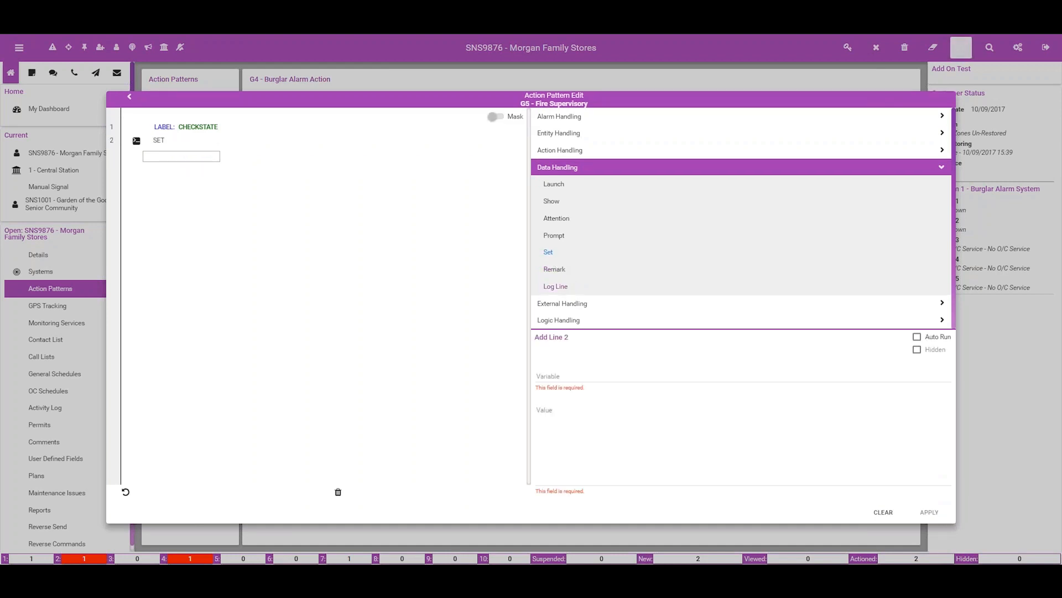
click(598, 377)
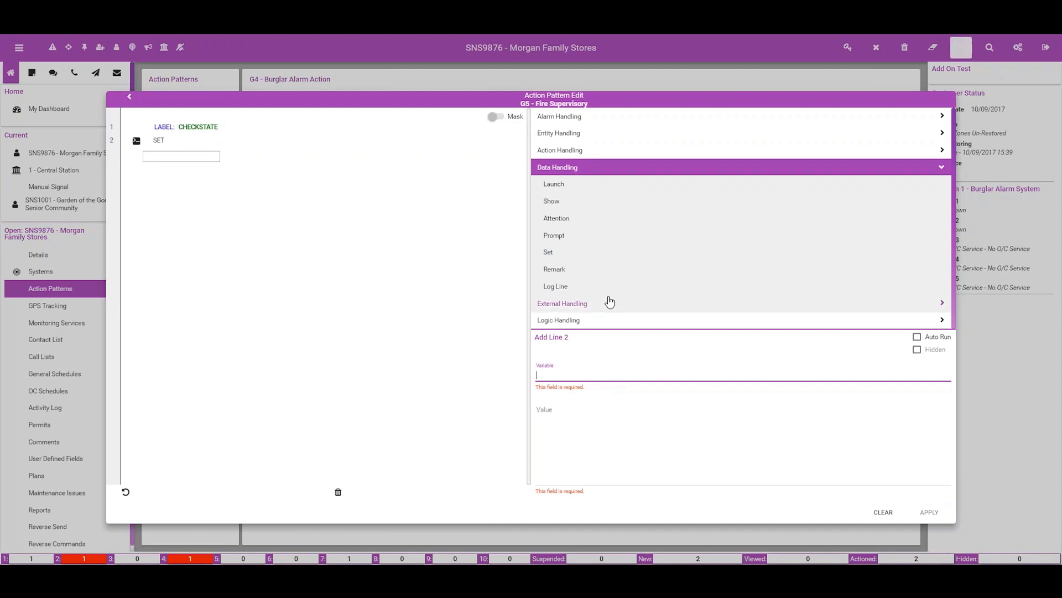
text(@COUNTER)
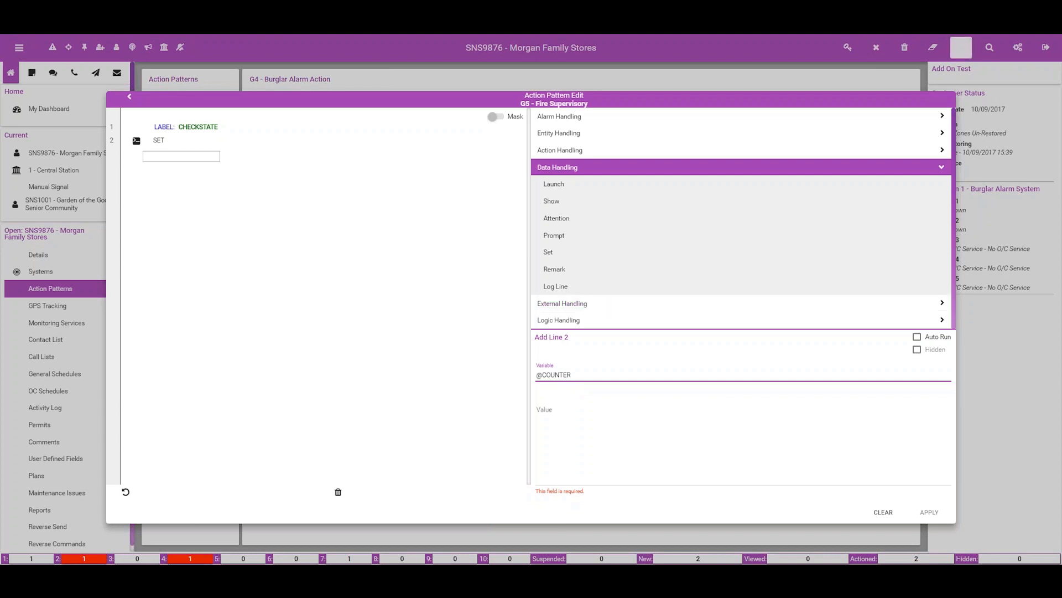
click(554, 409)
text(0)
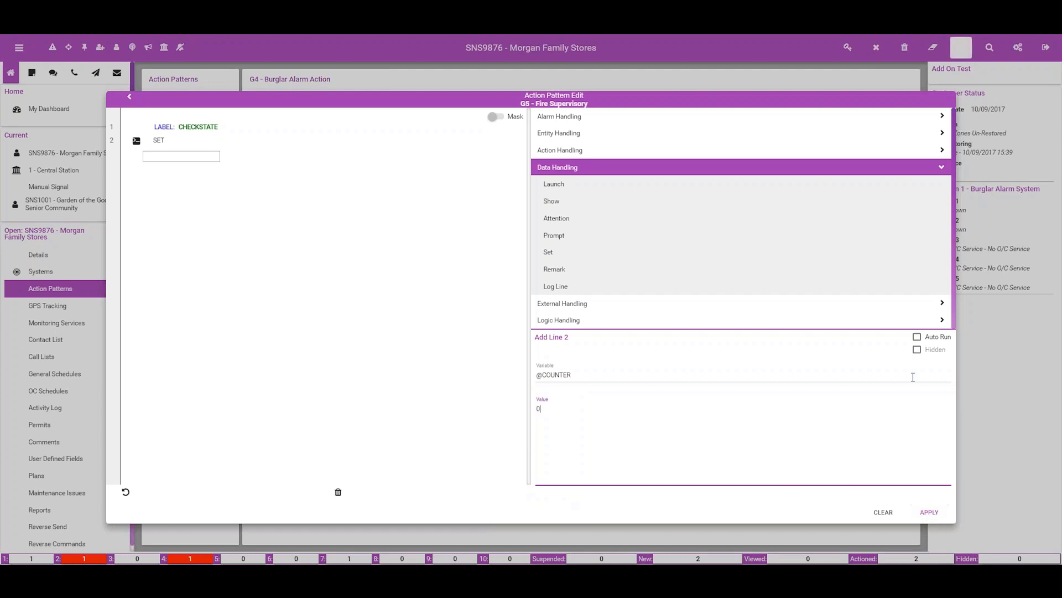
click(917, 336)
click(916, 350)
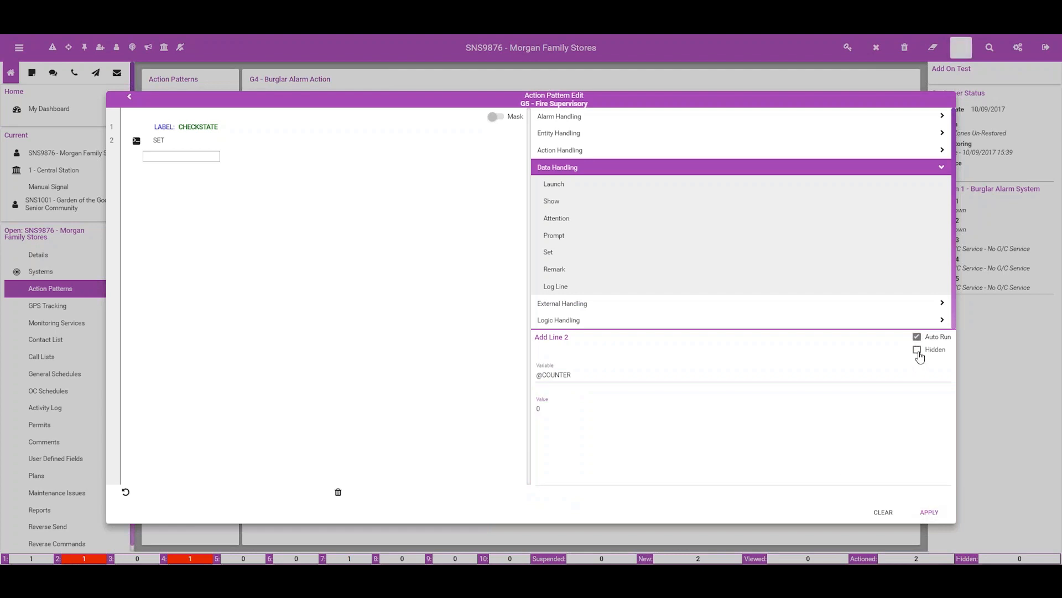
click(929, 512)
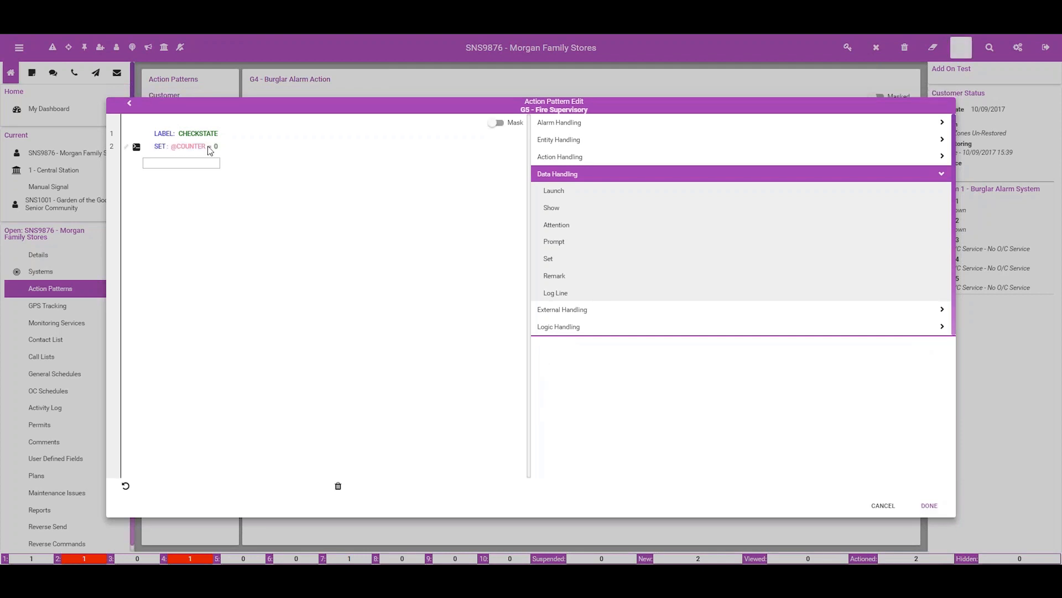
drag(183, 149, 183, 132)
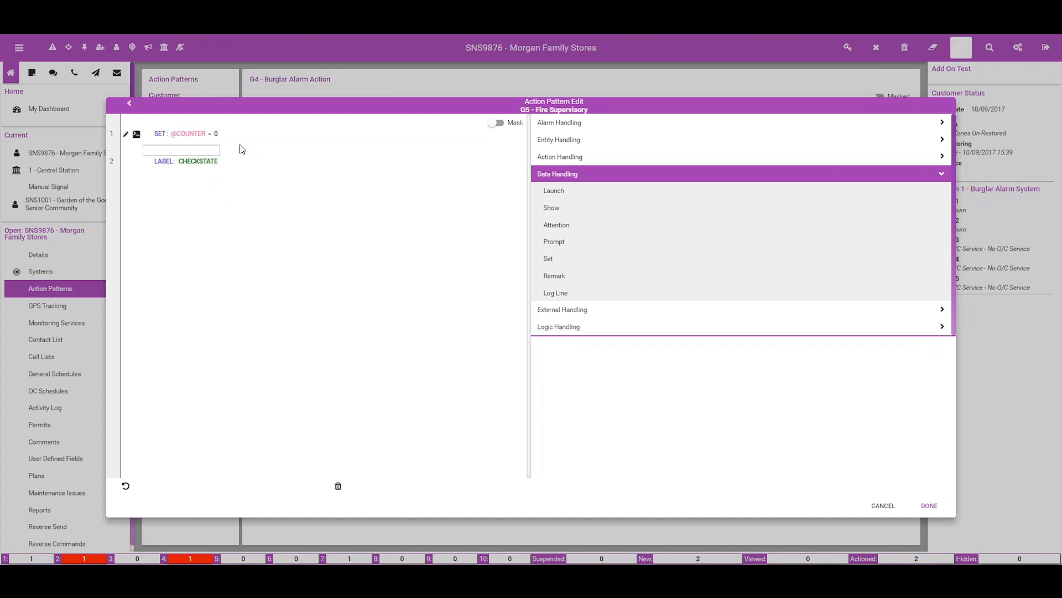
Below the CHECKSTATE label, add a Contact line for the first listed keyholder's mobile number
click(210, 162)
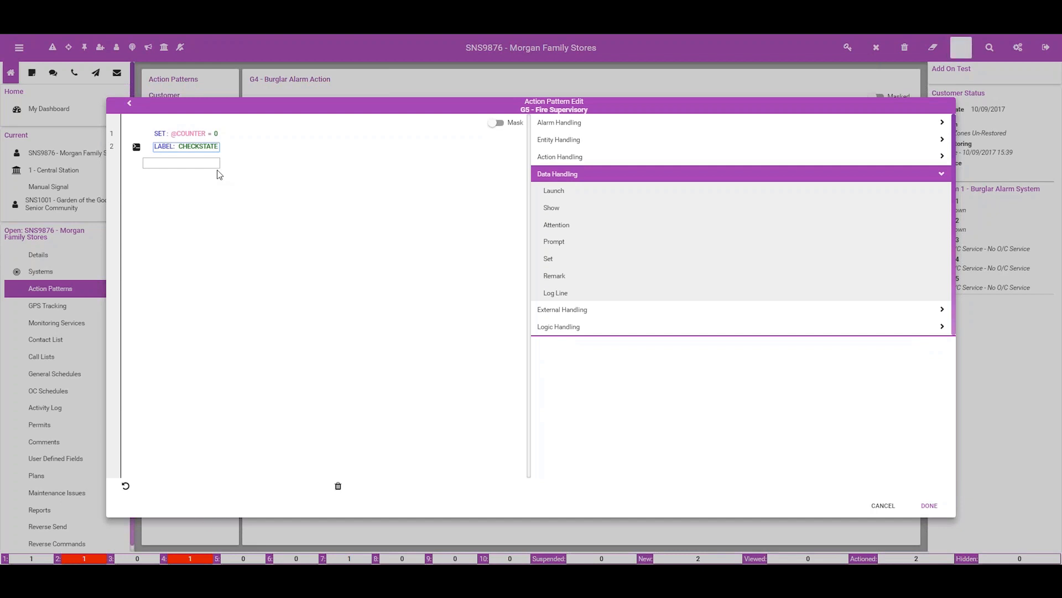
click(551, 140)
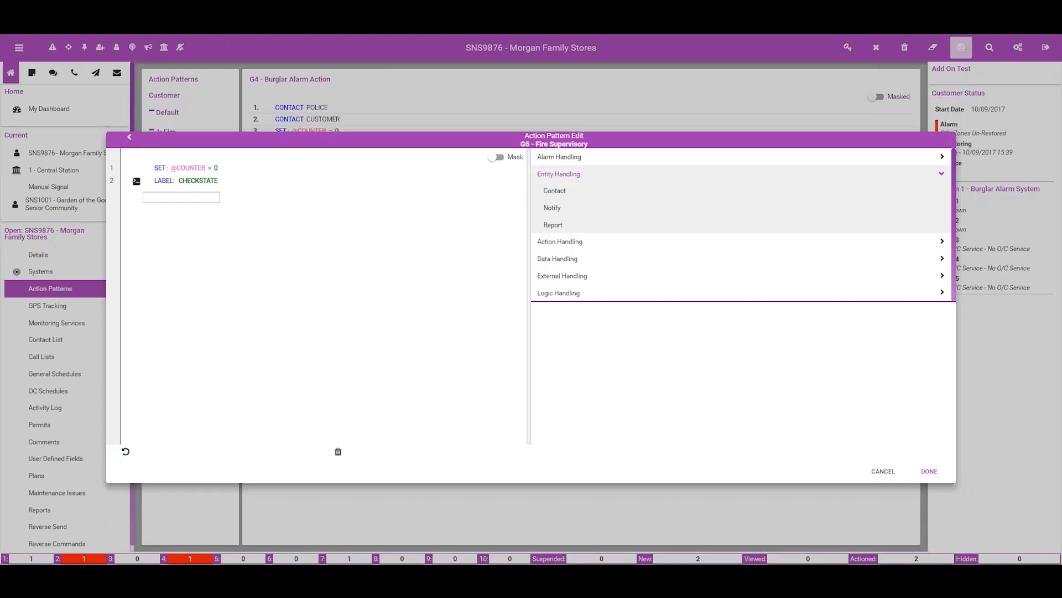
click(572, 192)
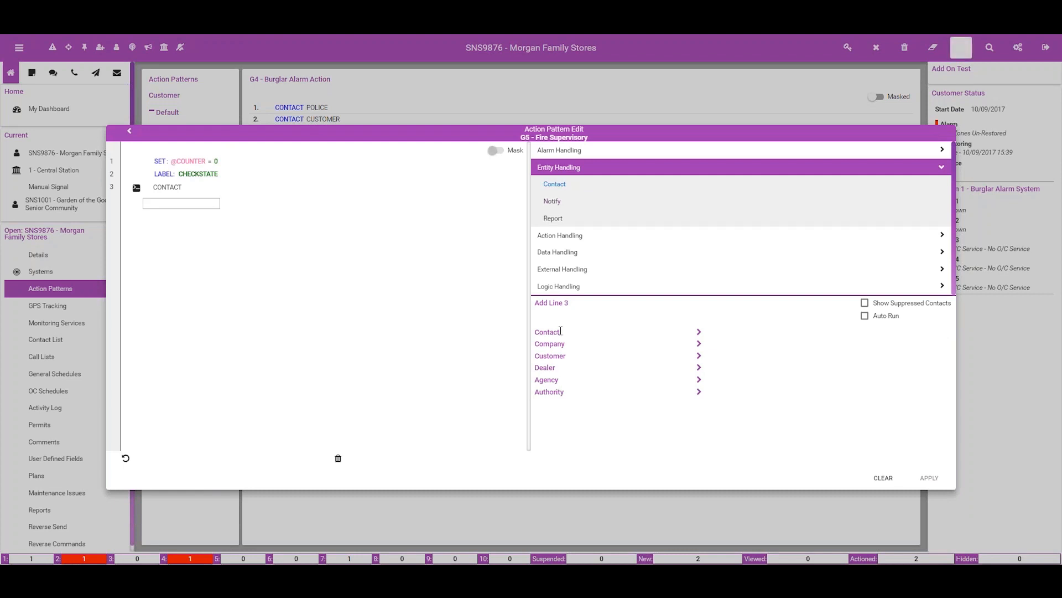
click(699, 332)
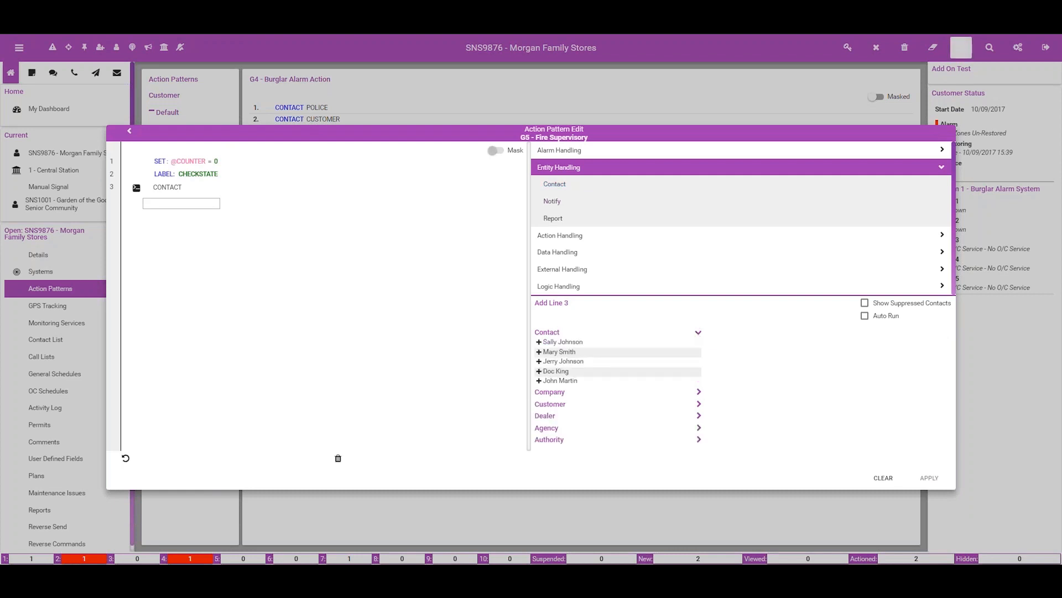
click(540, 342)
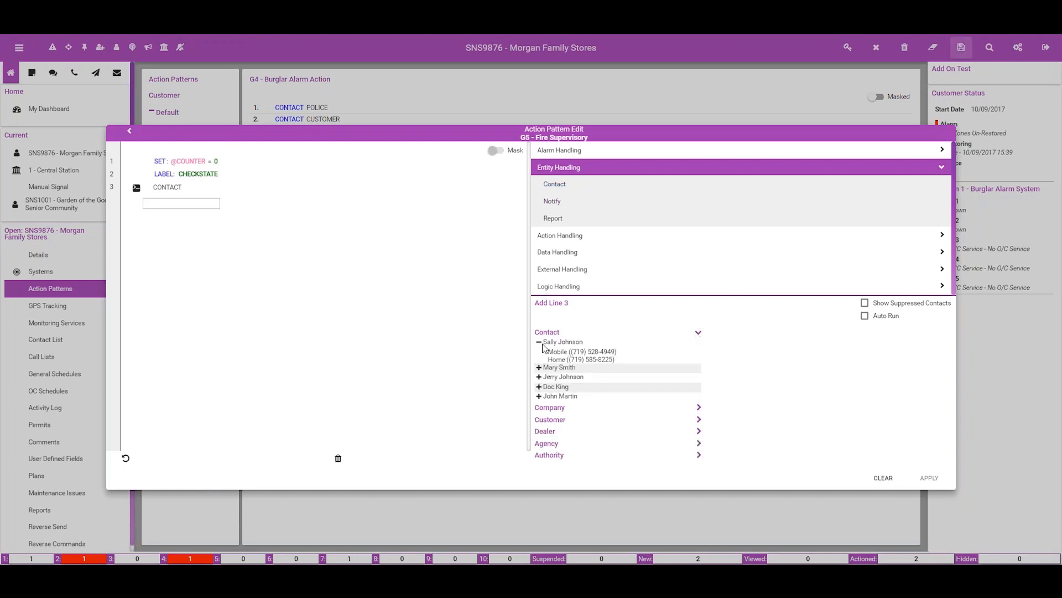
click(577, 352)
click(931, 477)
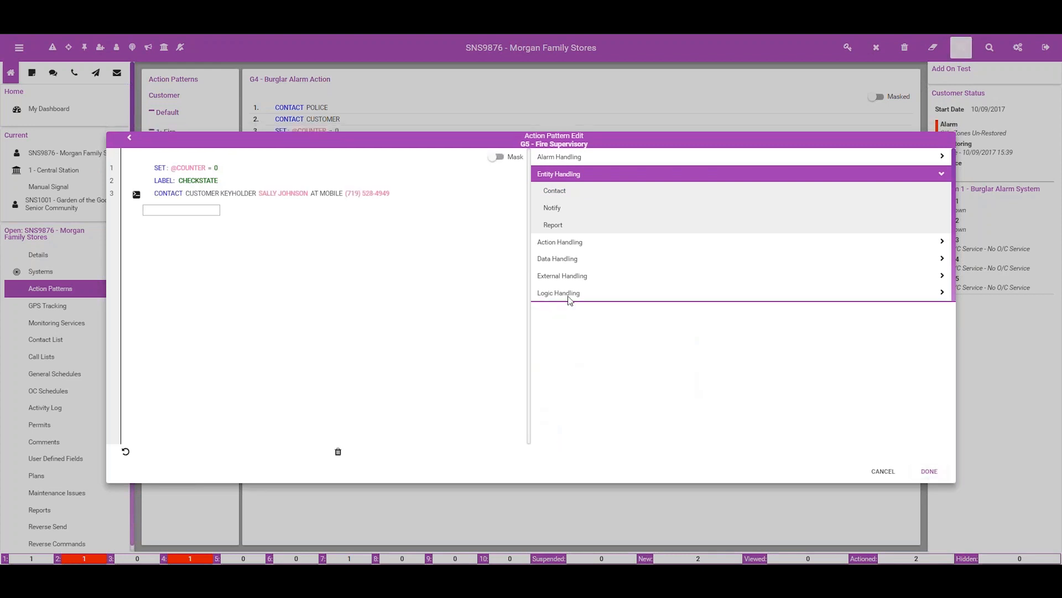
Add another Contact line for the fourth listed keyholder's mobile number
click(555, 191)
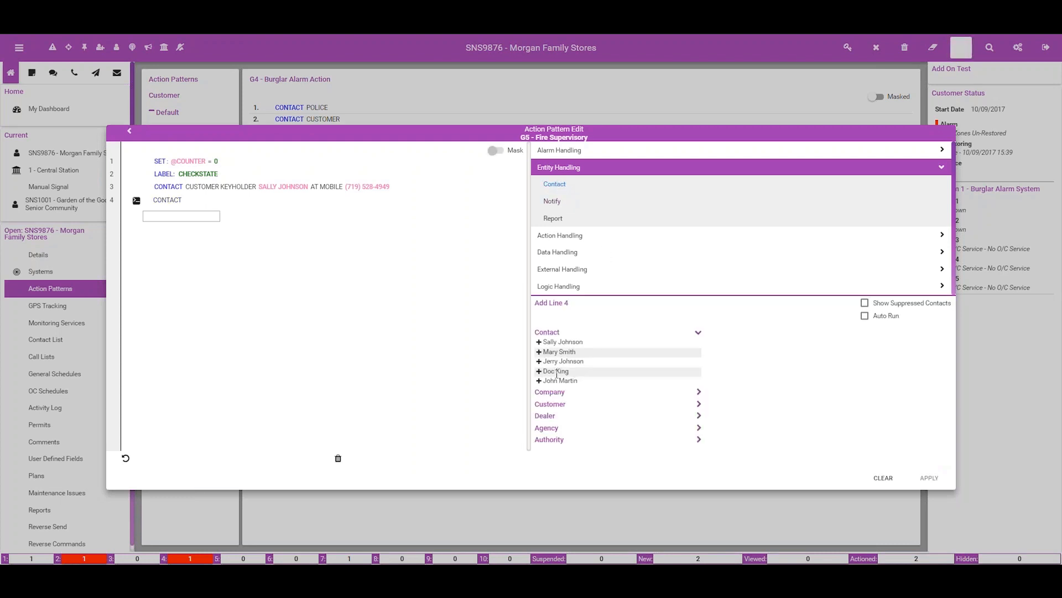
click(539, 372)
click(581, 380)
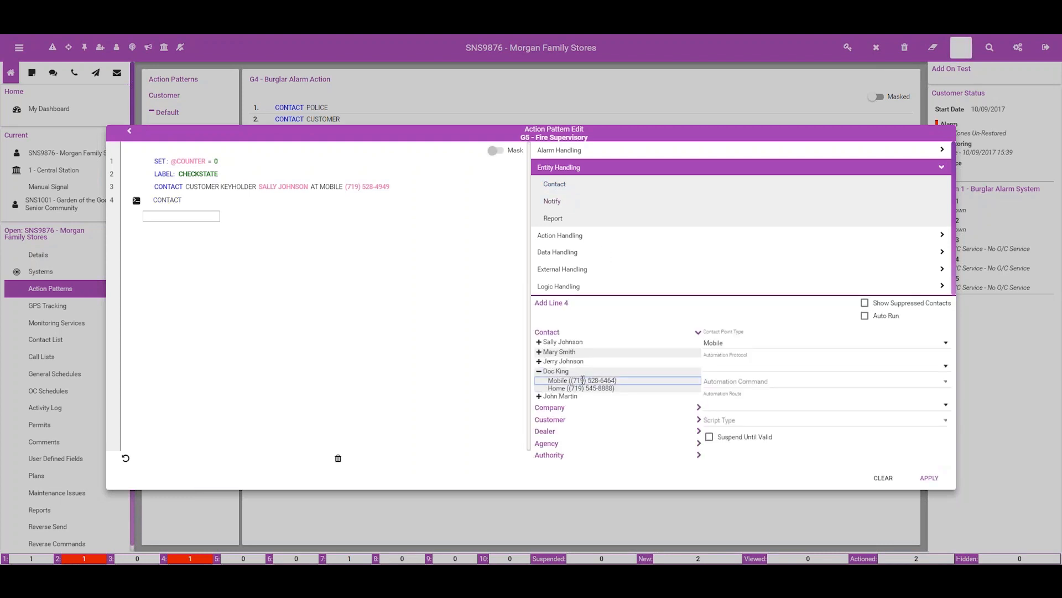
click(931, 478)
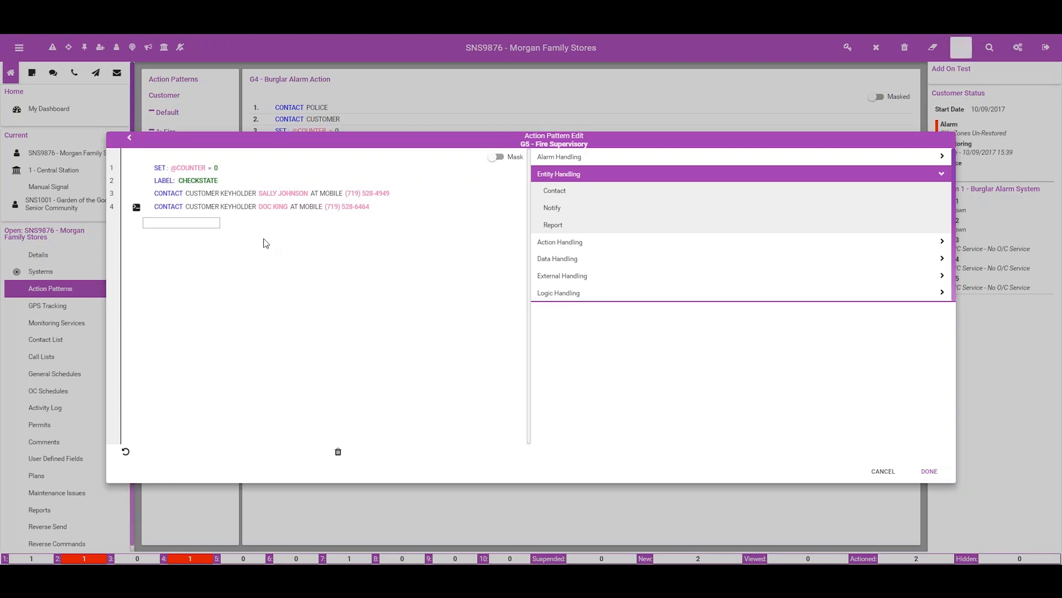
click(555, 260)
click(559, 260)
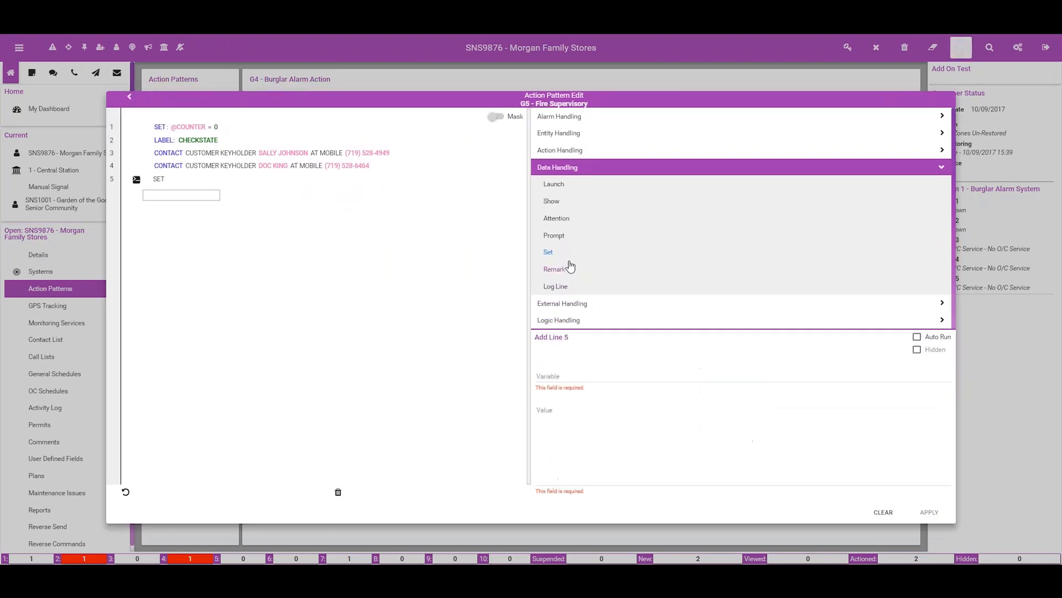
click(574, 373)
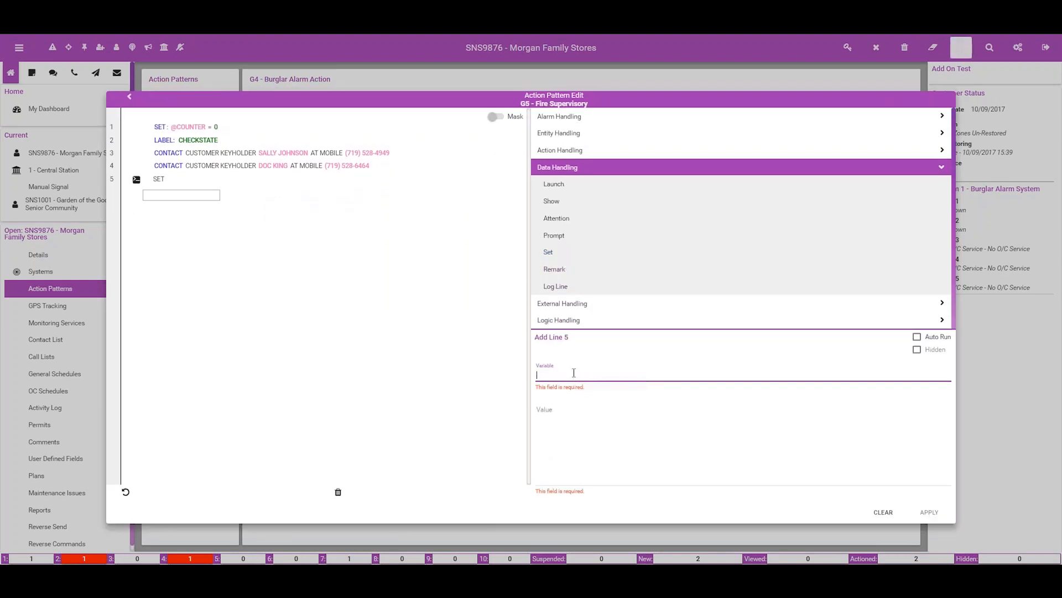
text(@COUNTER)
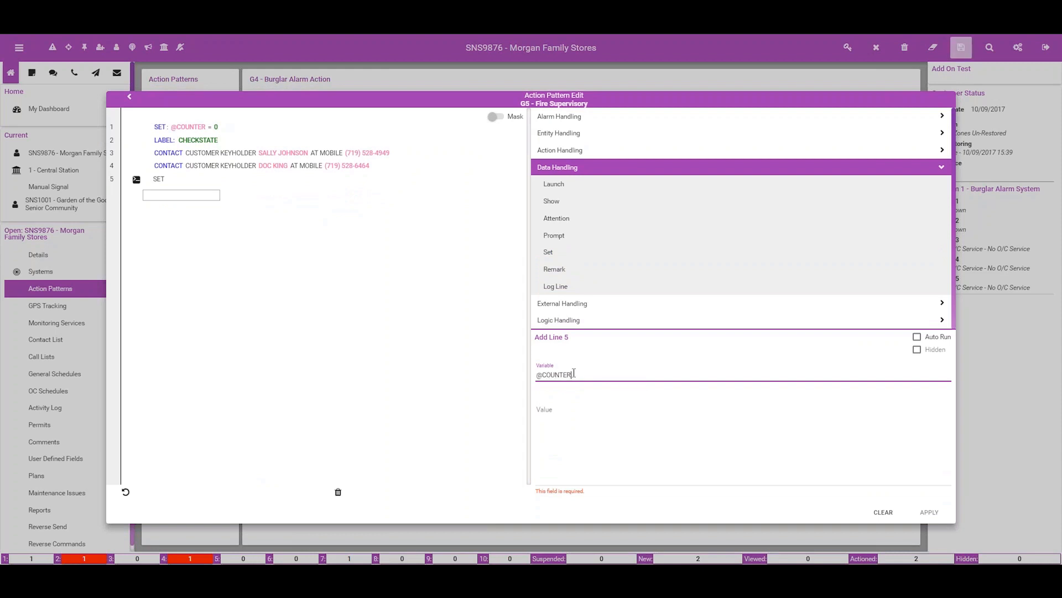
click(563, 408)
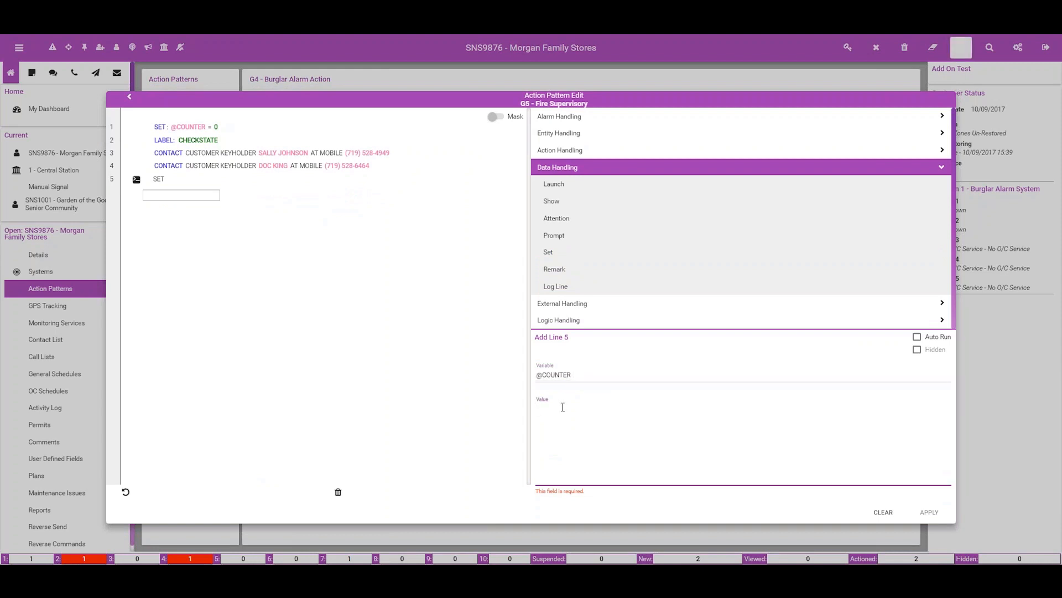
text(@COUNTER + 1)
click(917, 336)
click(917, 349)
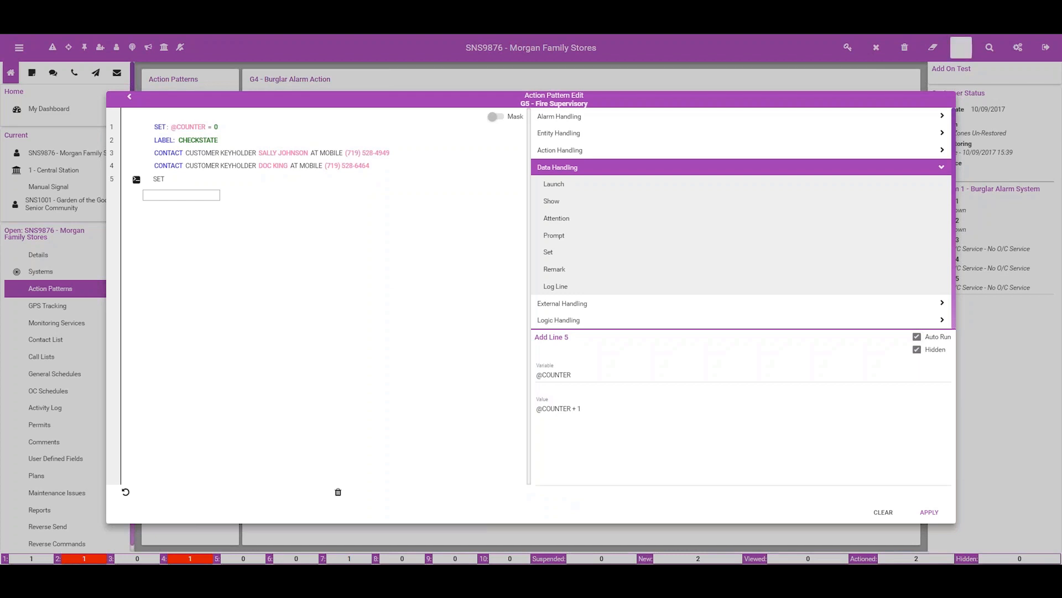
click(928, 511)
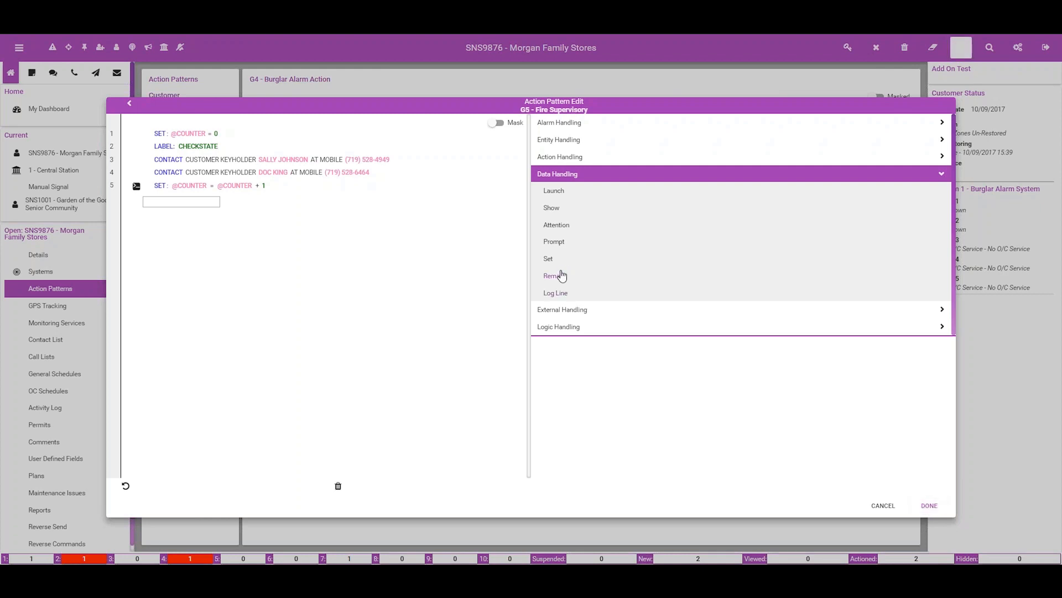
click(556, 294)
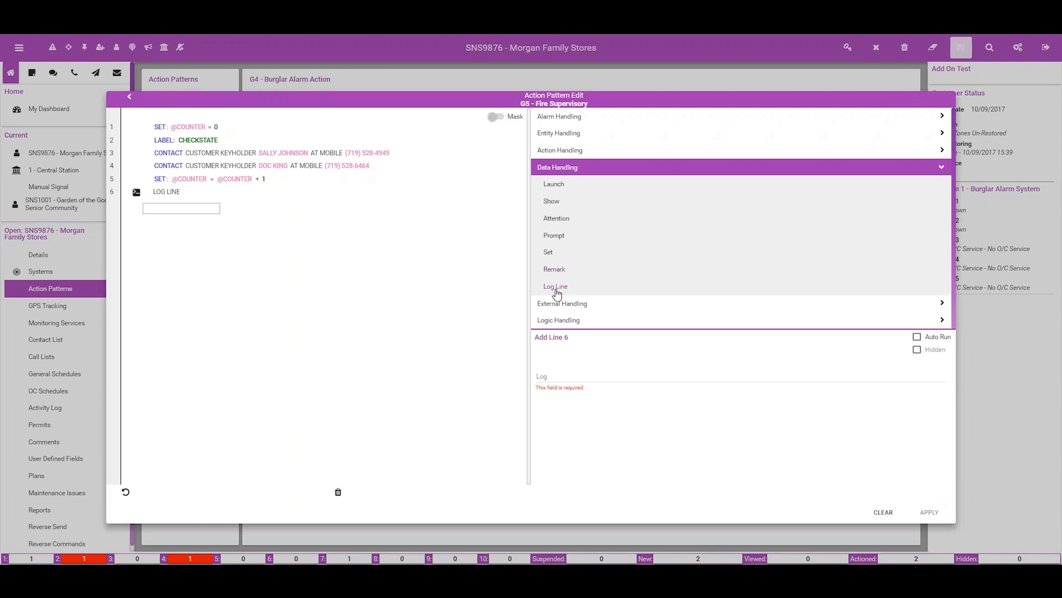
click(562, 374)
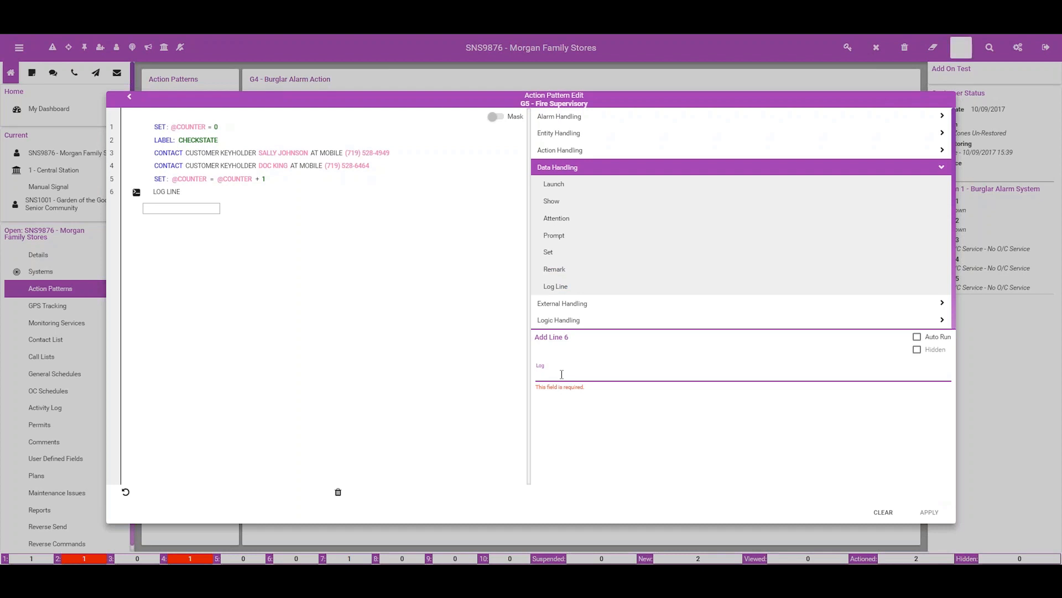
text(The Monitoring Company contact)
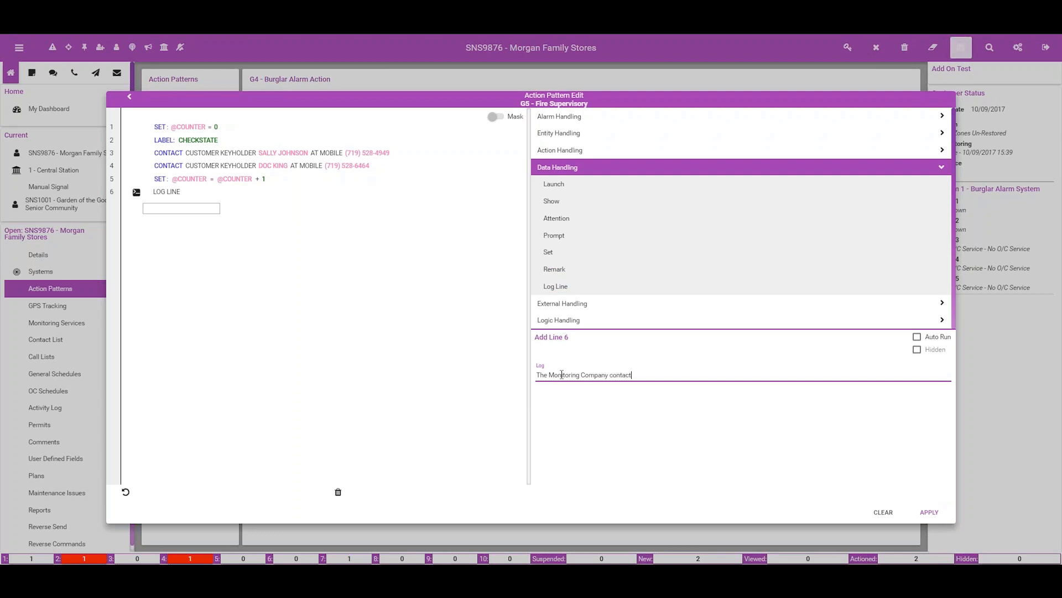
text(ed the Keyholders)
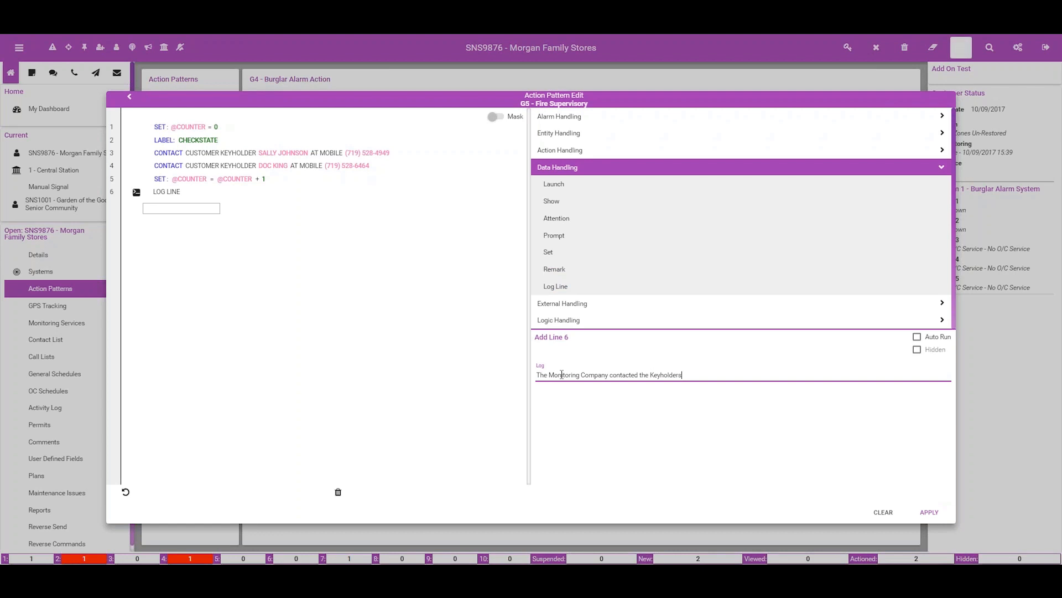
text( @V)
text(OUNTER)
text( time)
key(BackSpace)
text((s)
click(917, 336)
click(917, 349)
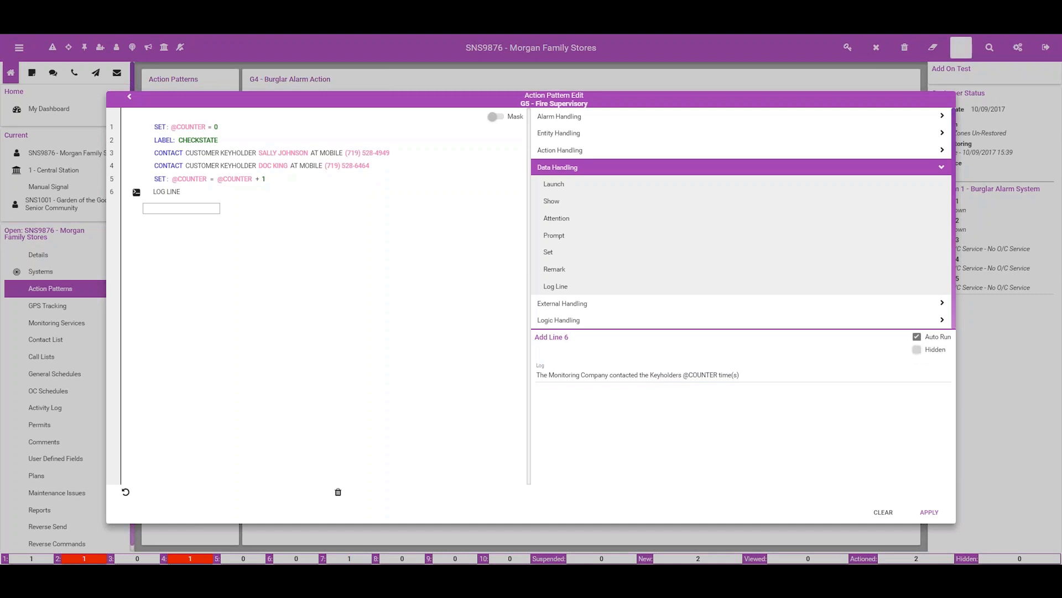
click(755, 380)
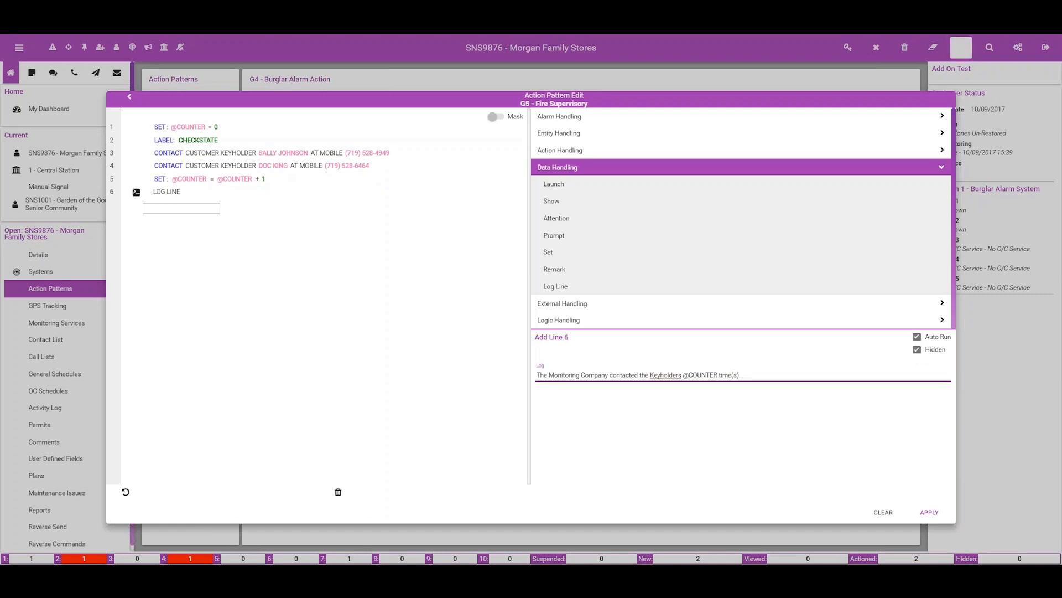
click(929, 512)
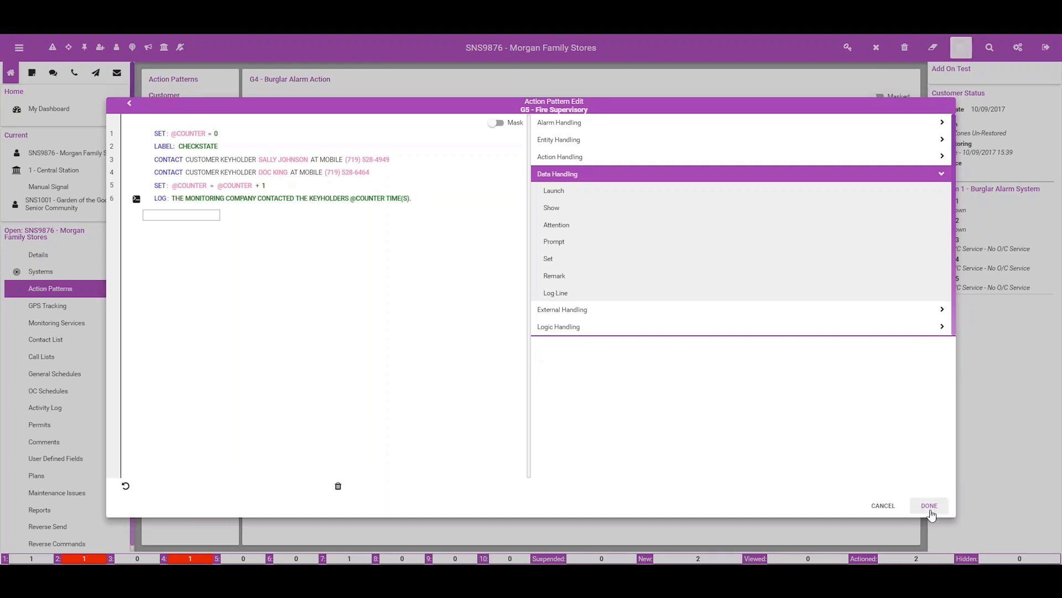
Add a Suspend line with a period of 5 minutes and a new priority of 55
click(573, 123)
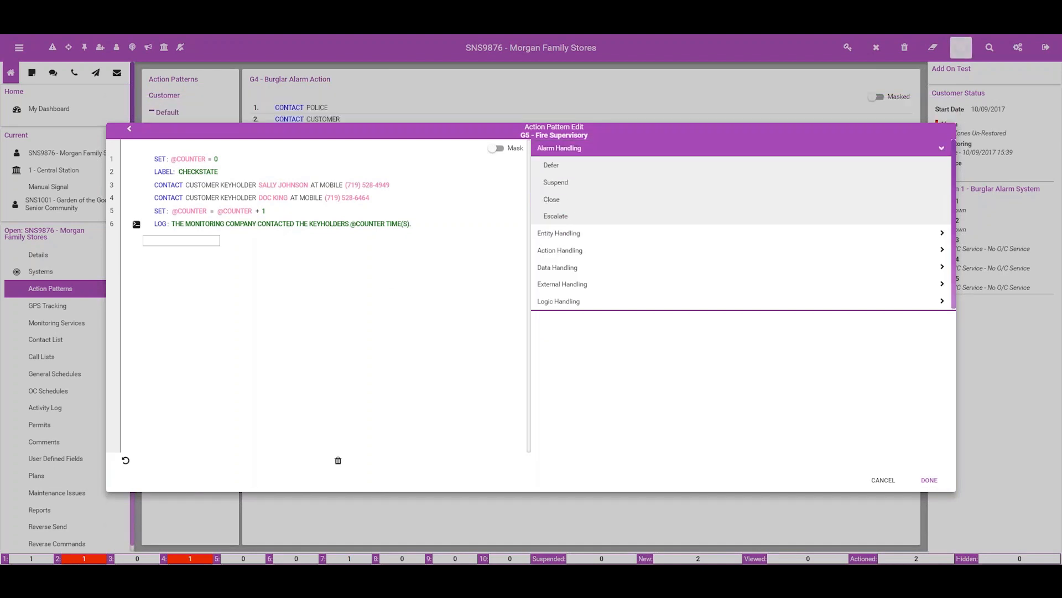
click(558, 182)
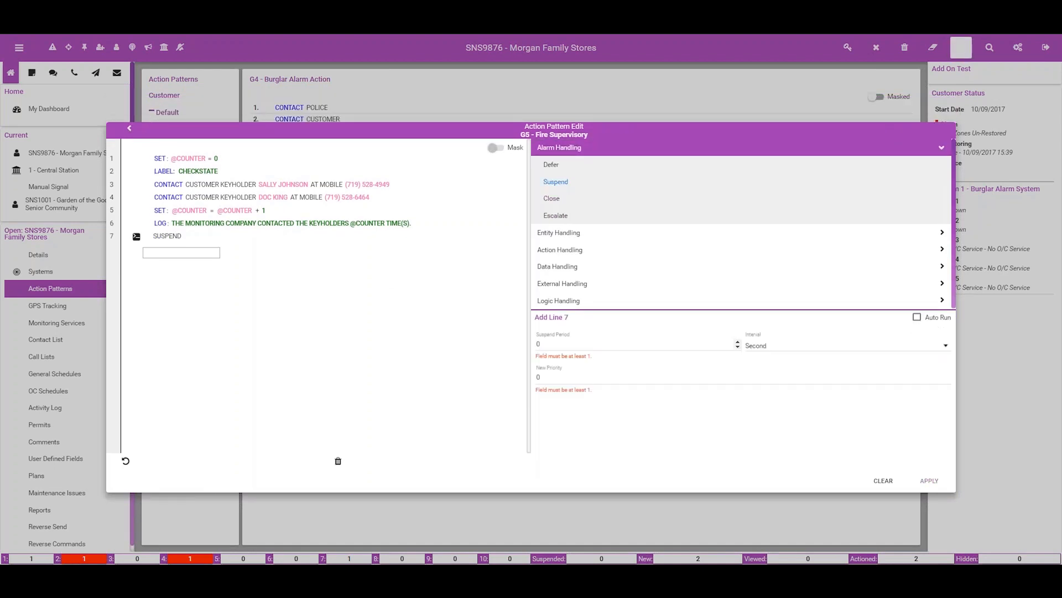
drag(544, 344, 504, 347)
text(5)
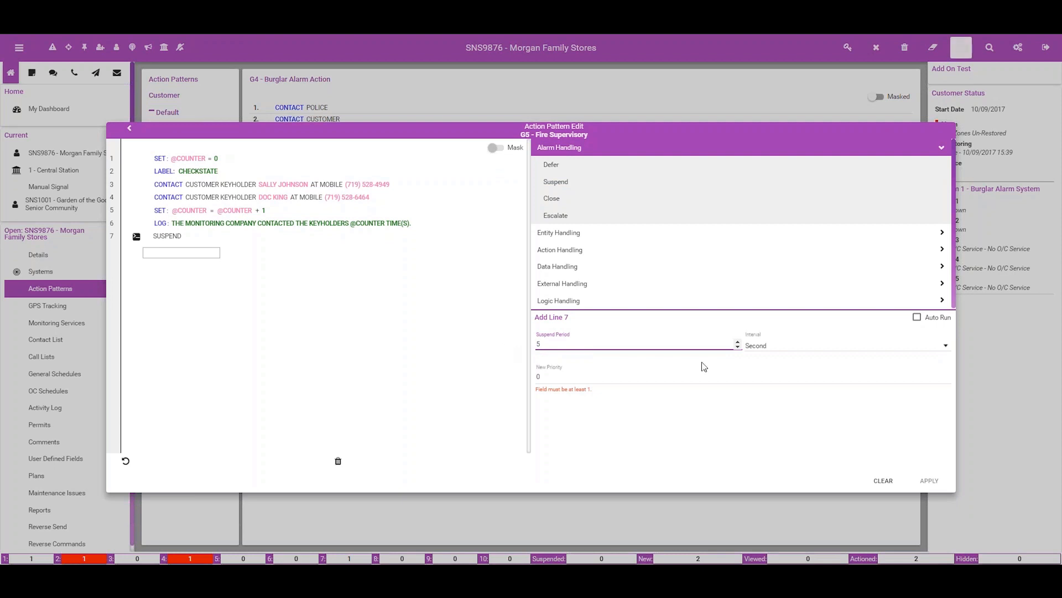
click(788, 348)
click(757, 366)
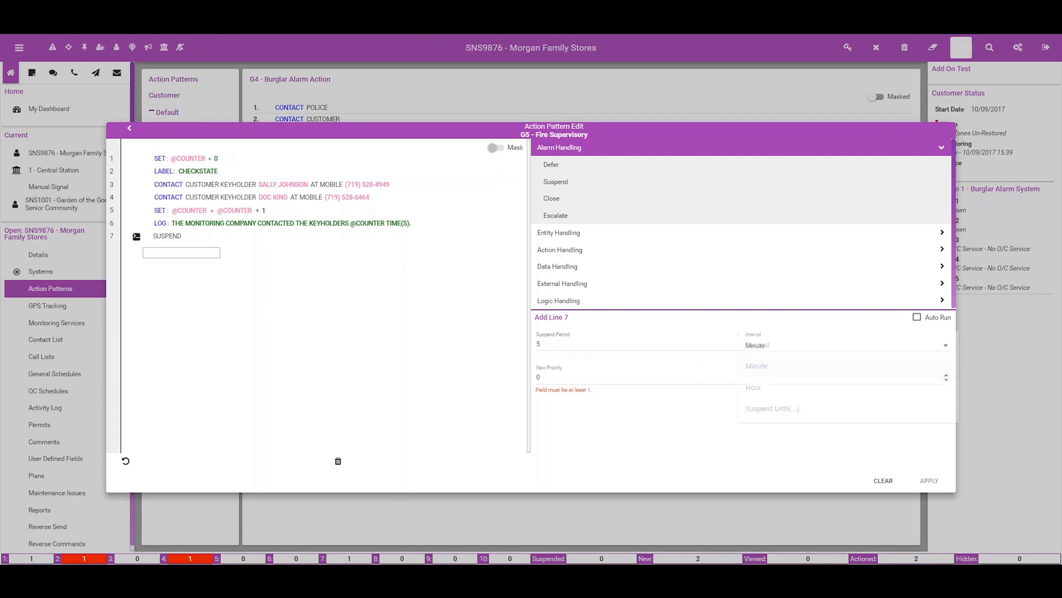
drag(544, 377, 504, 380)
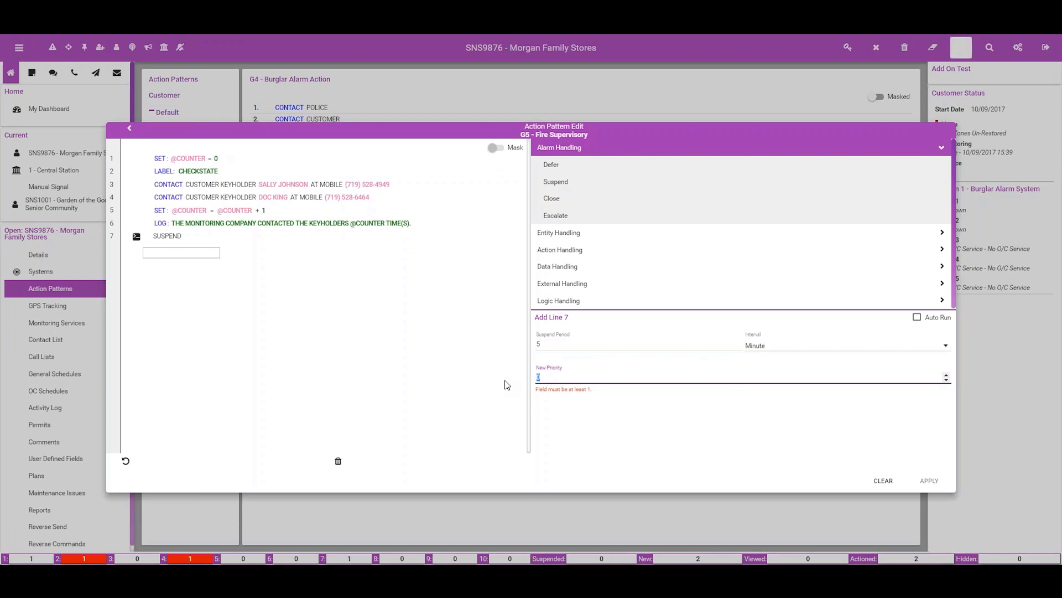
text(55)
click(939, 486)
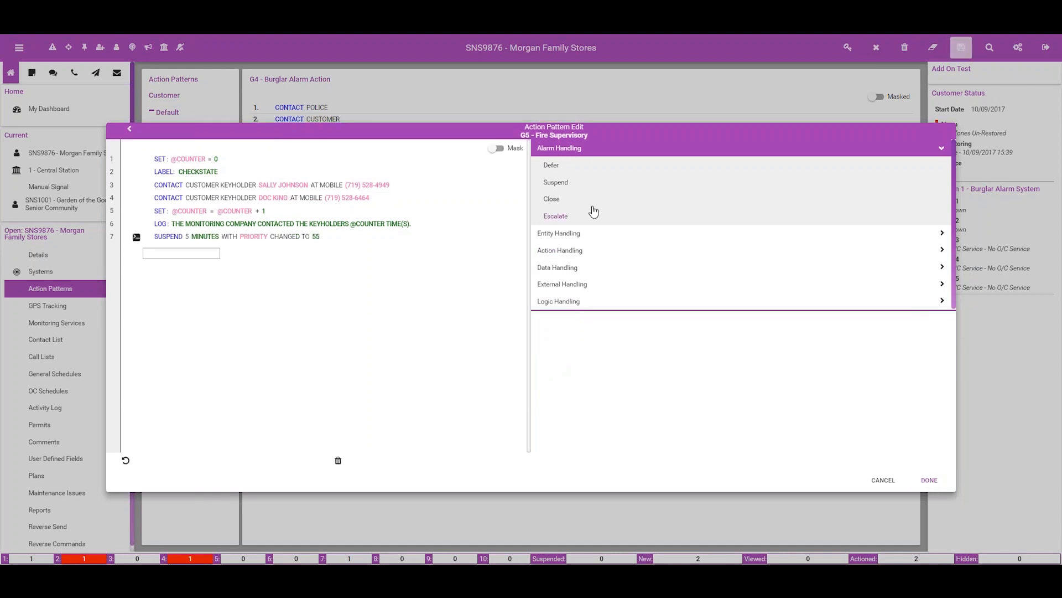
Add a Jump To line that returns to the CHECKSTATE label
click(560, 251)
click(555, 232)
click(576, 336)
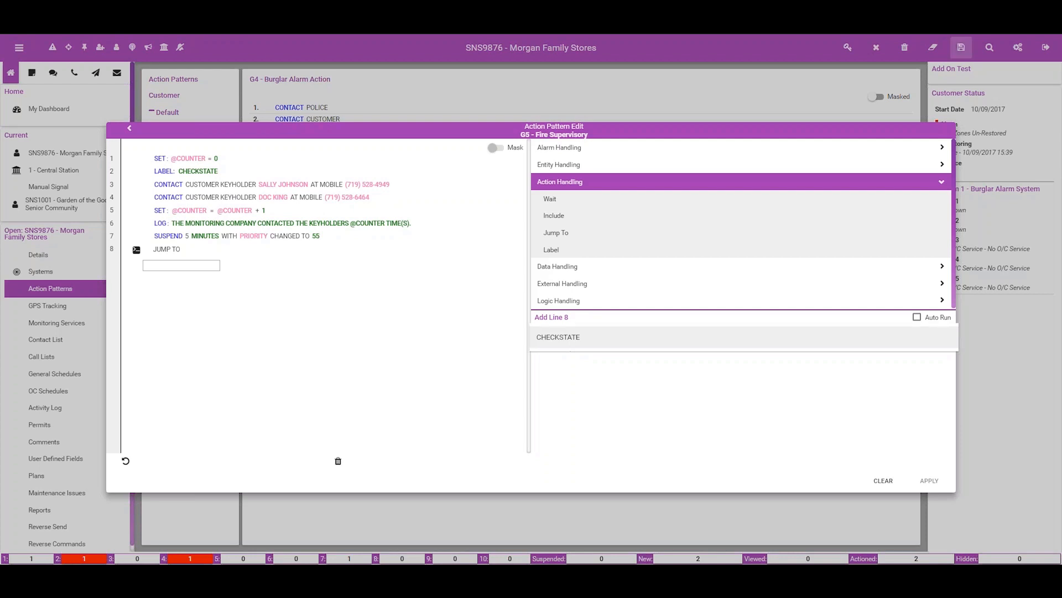
click(569, 337)
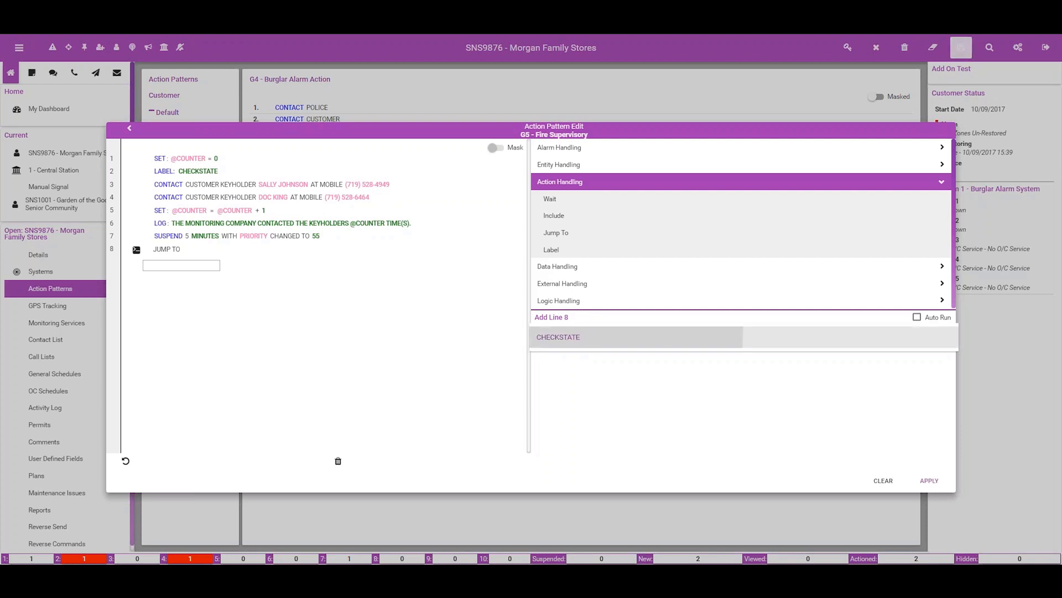
click(932, 482)
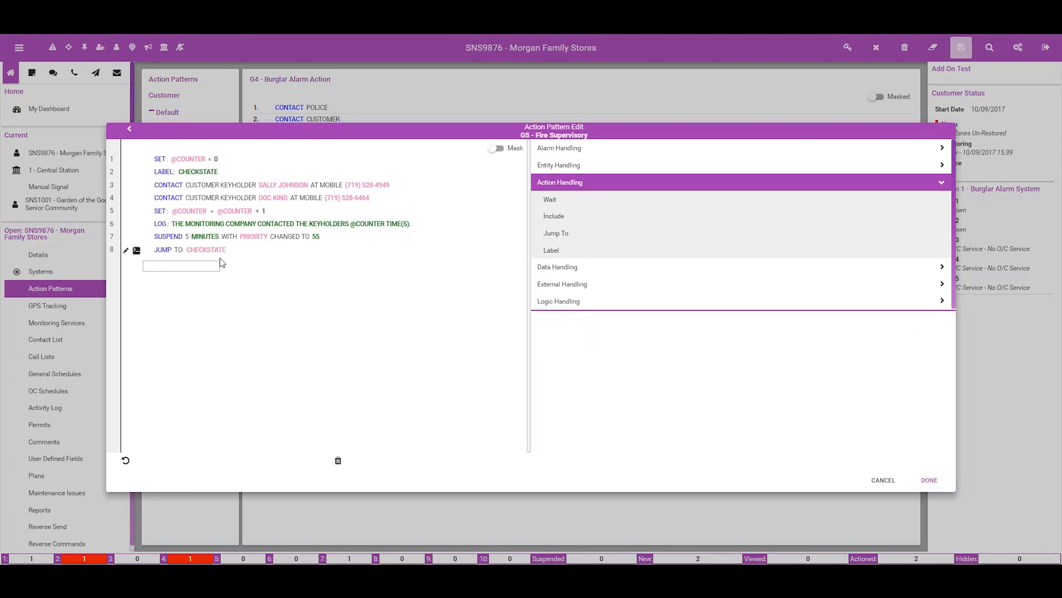
click(322, 239)
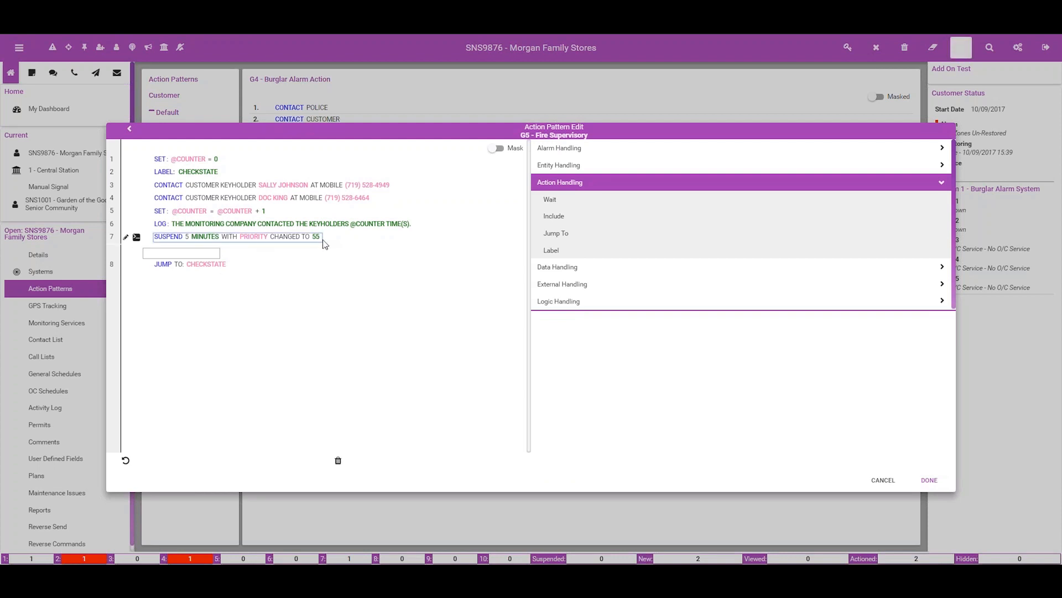
text(if)
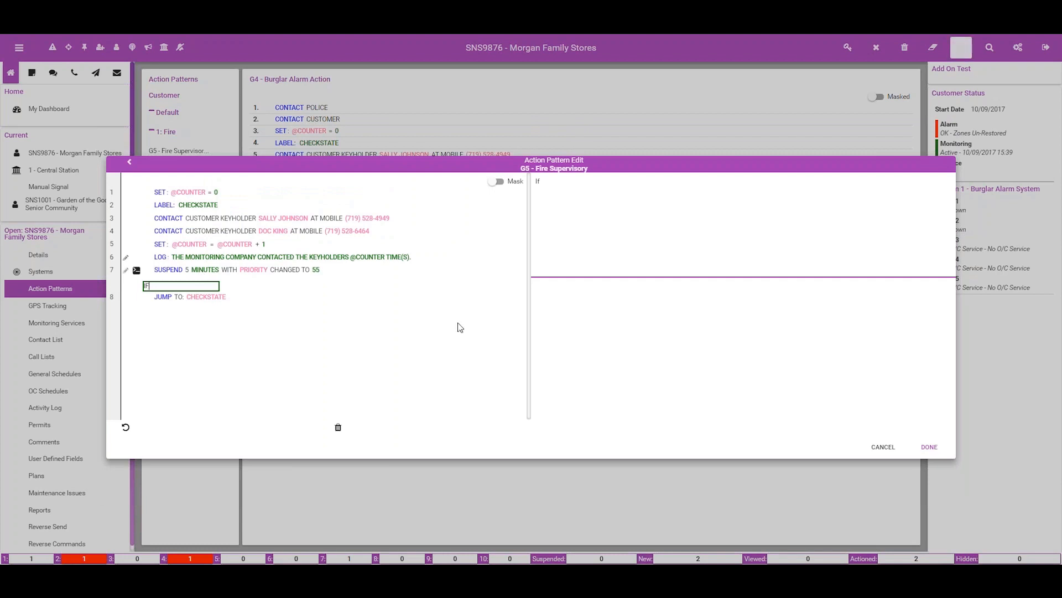
click(541, 182)
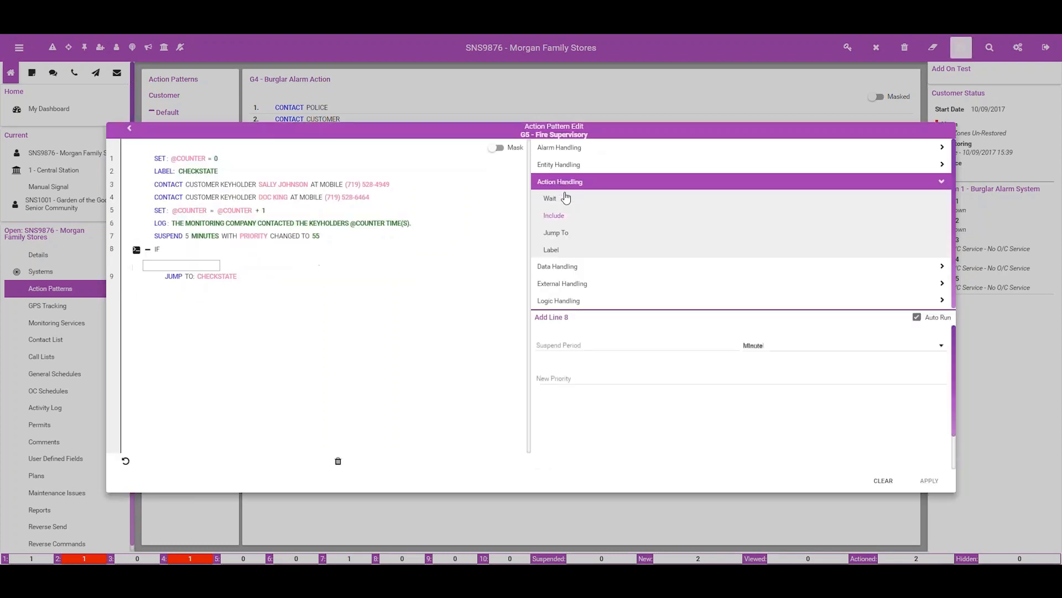
click(574, 345)
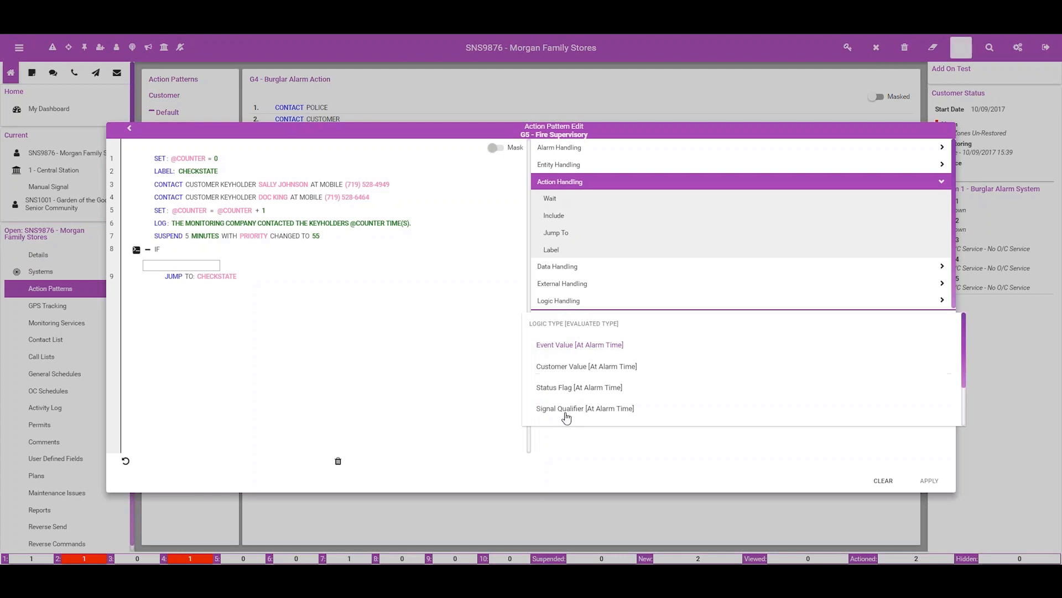
scroll(567, 412, down, 3)
click(558, 394)
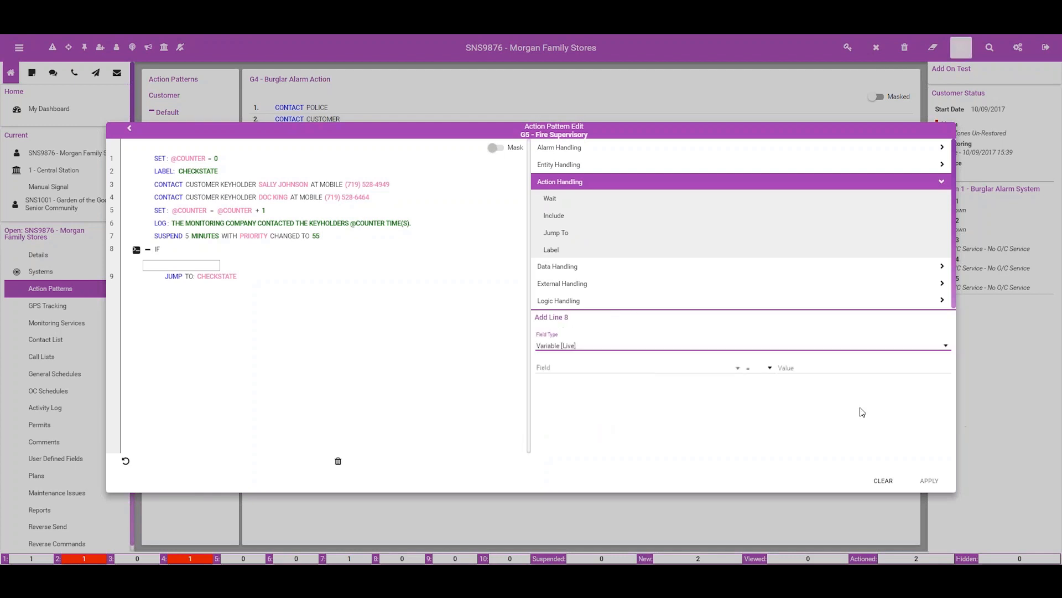
click(602, 369)
click(601, 369)
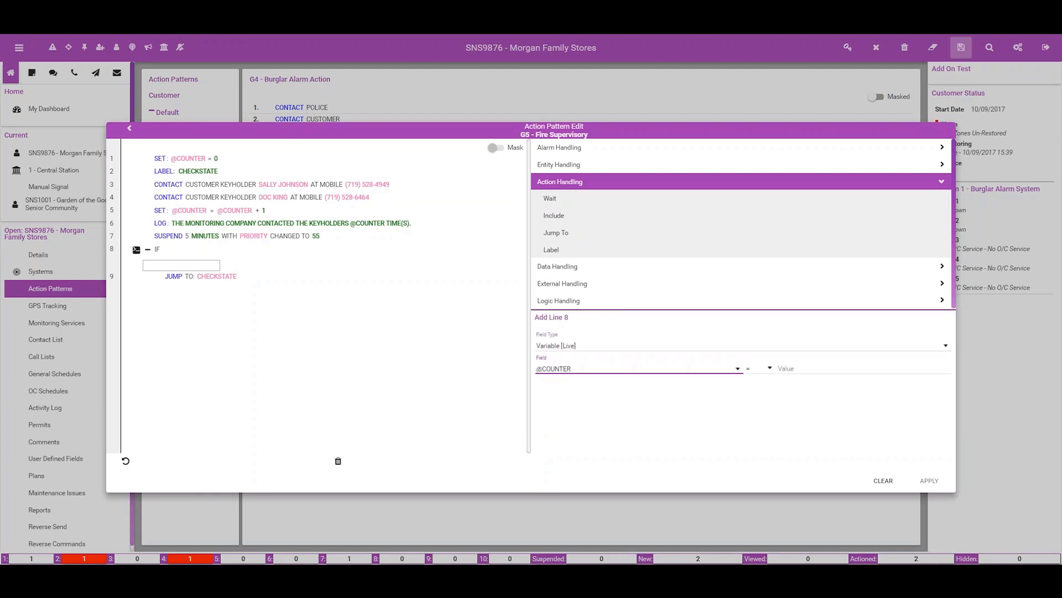
click(759, 368)
click(762, 393)
click(803, 373)
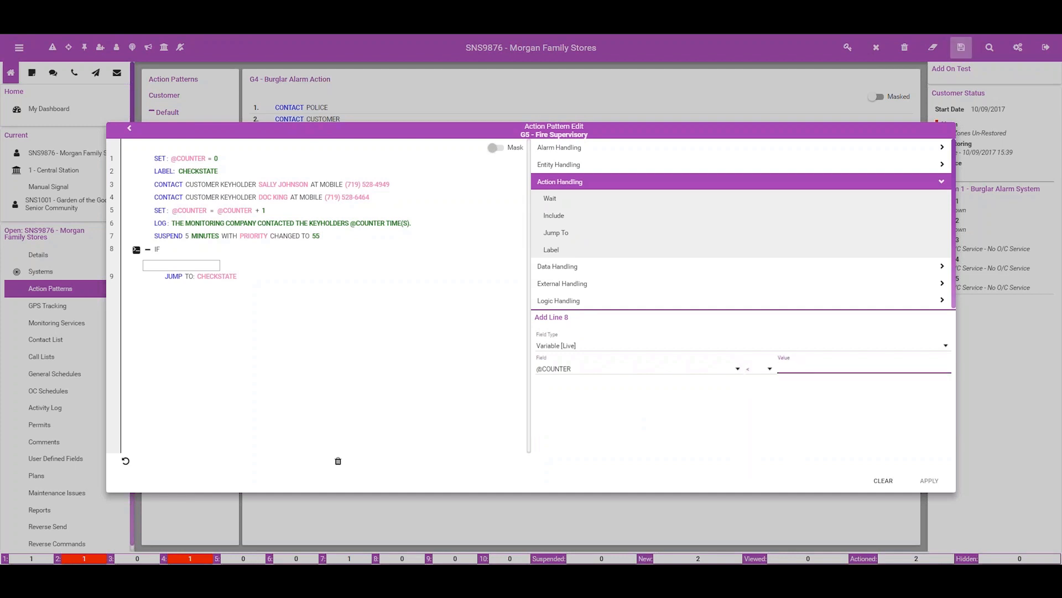
text(3)
click(930, 480)
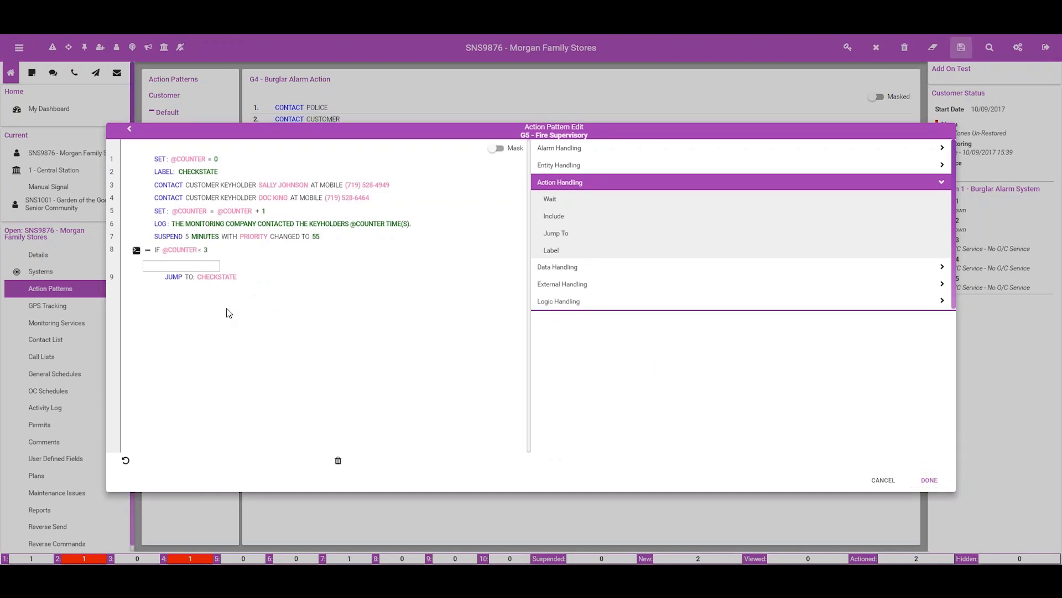
click(213, 278)
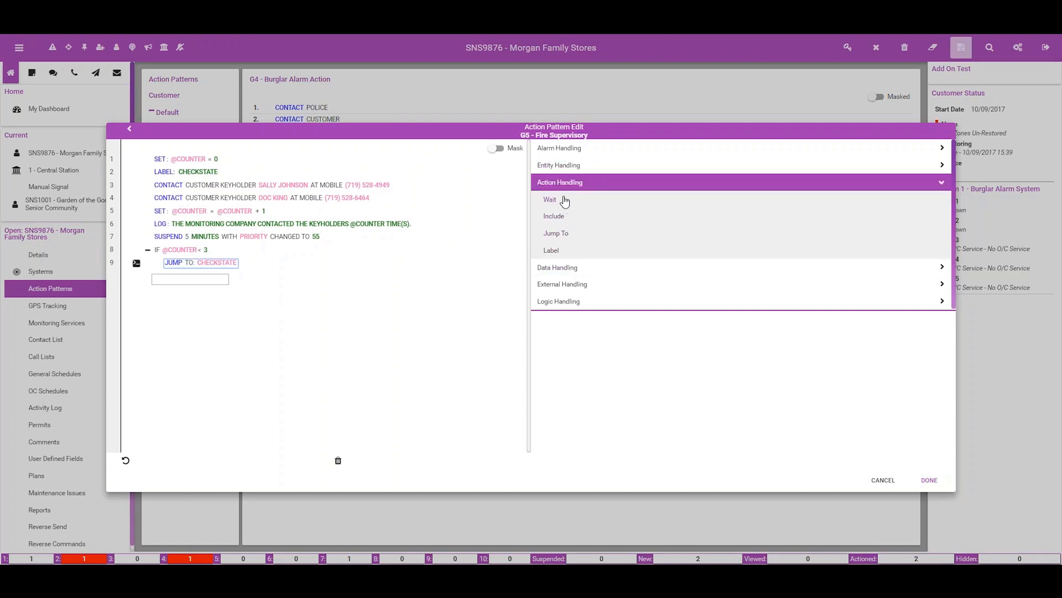
click(552, 301)
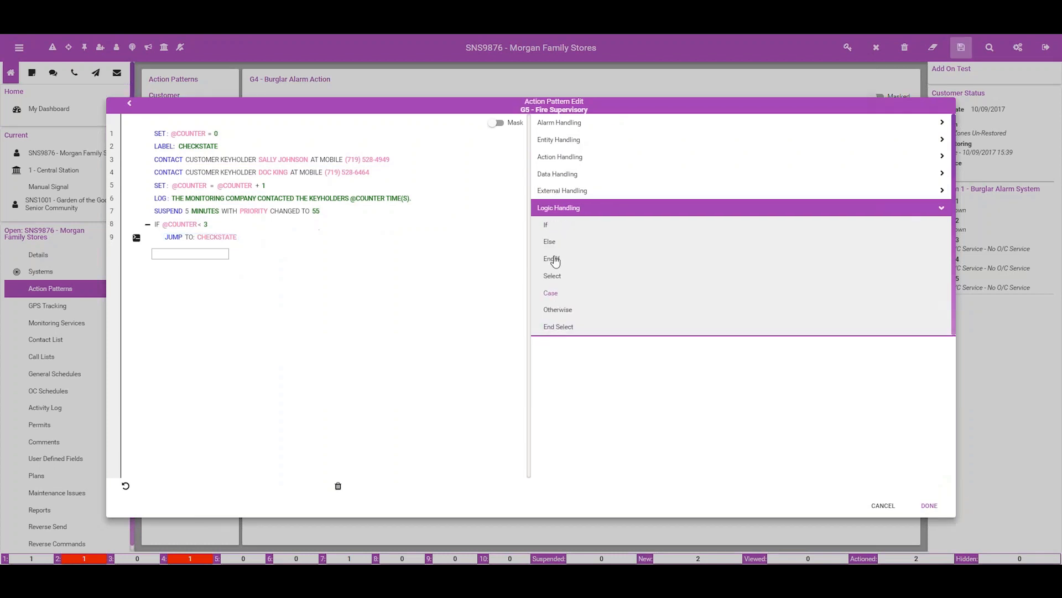
click(555, 244)
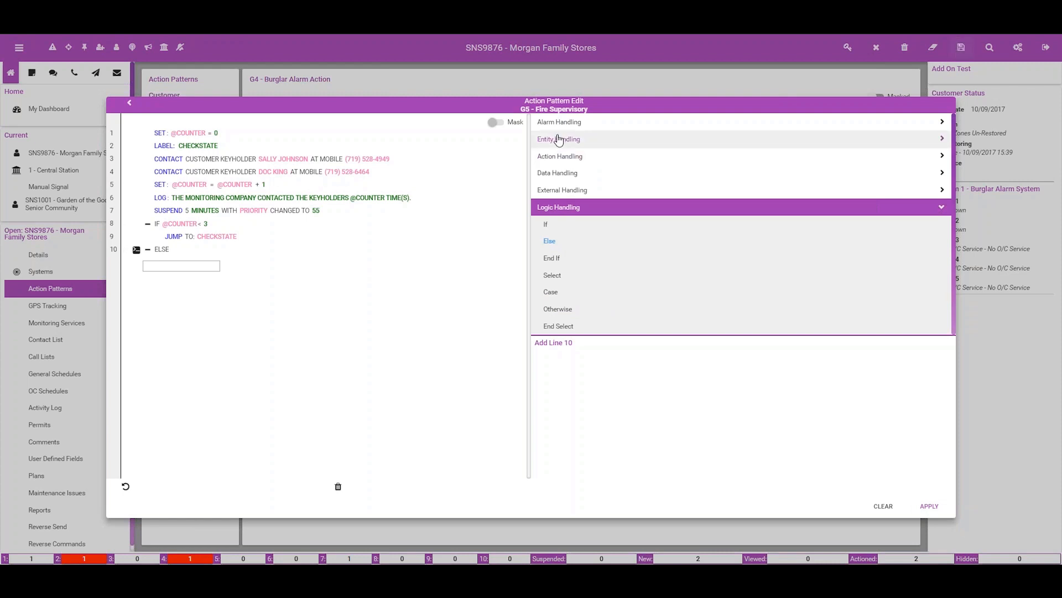
click(554, 173)
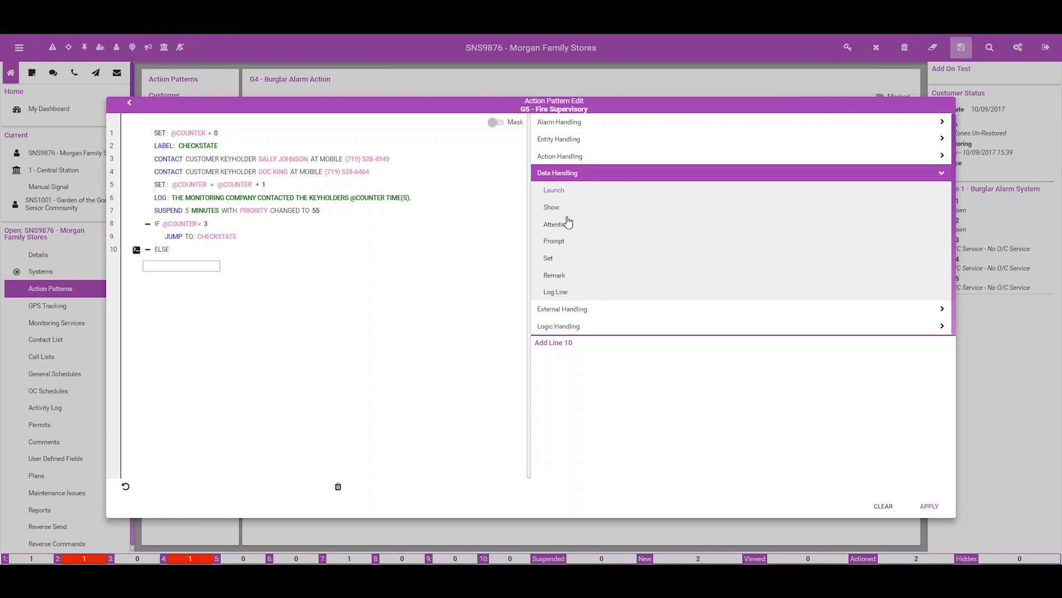
click(562, 291)
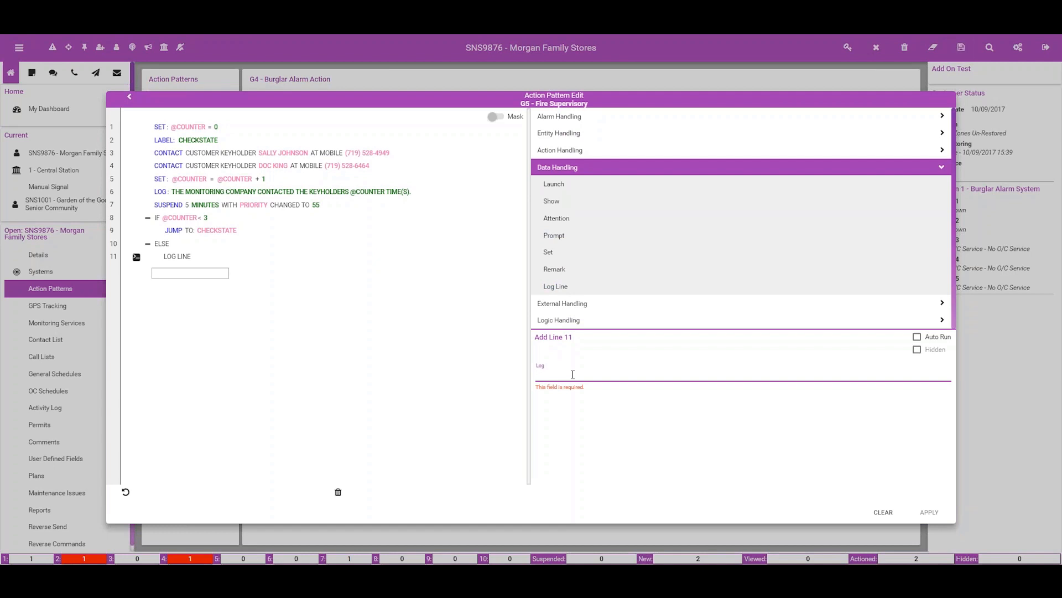
text(Monitoring Company was unable to reach a Keyholder after @COUNTER attempts.)
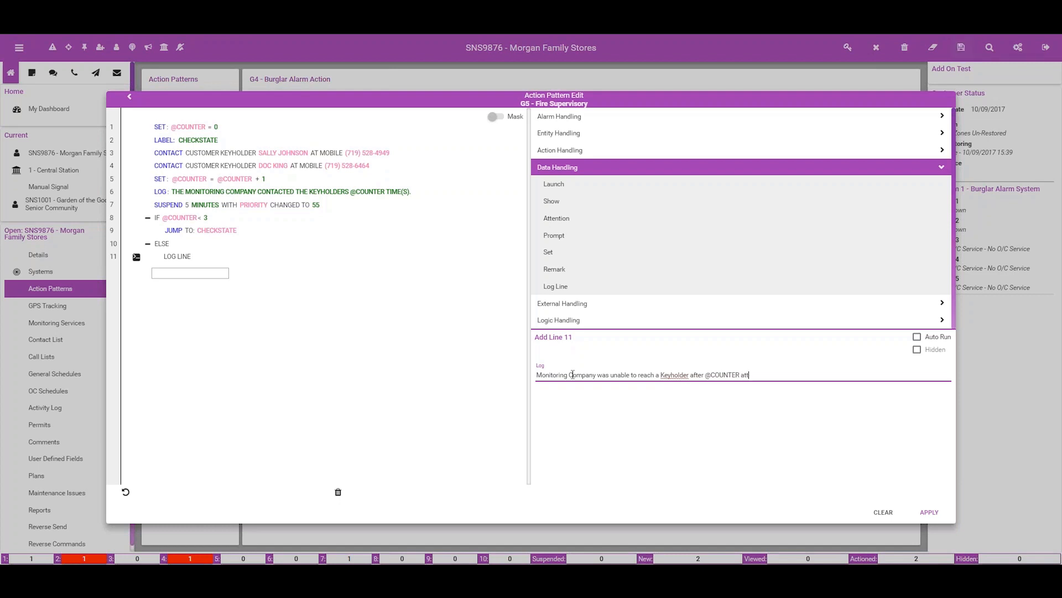
click(918, 337)
click(916, 349)
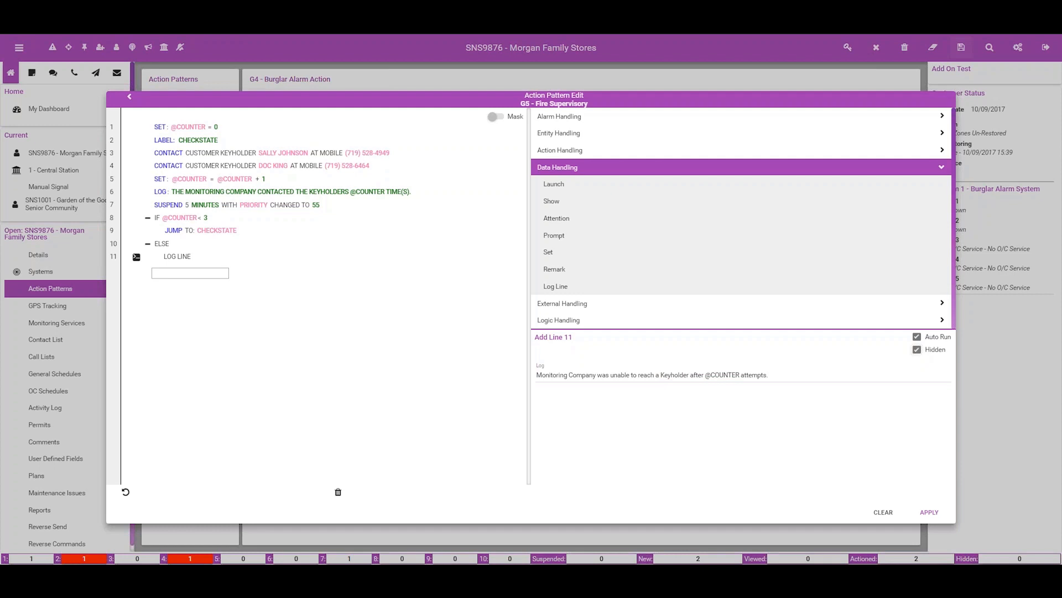
click(930, 512)
Add a Close line after the Else log line with the resolution code group UK - Unknown
click(565, 123)
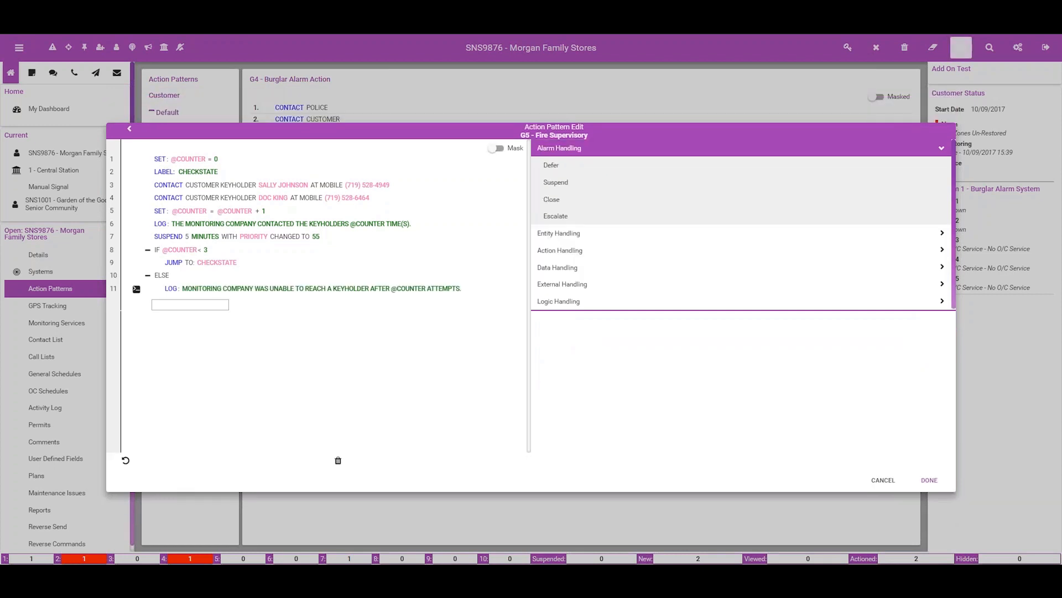
click(573, 200)
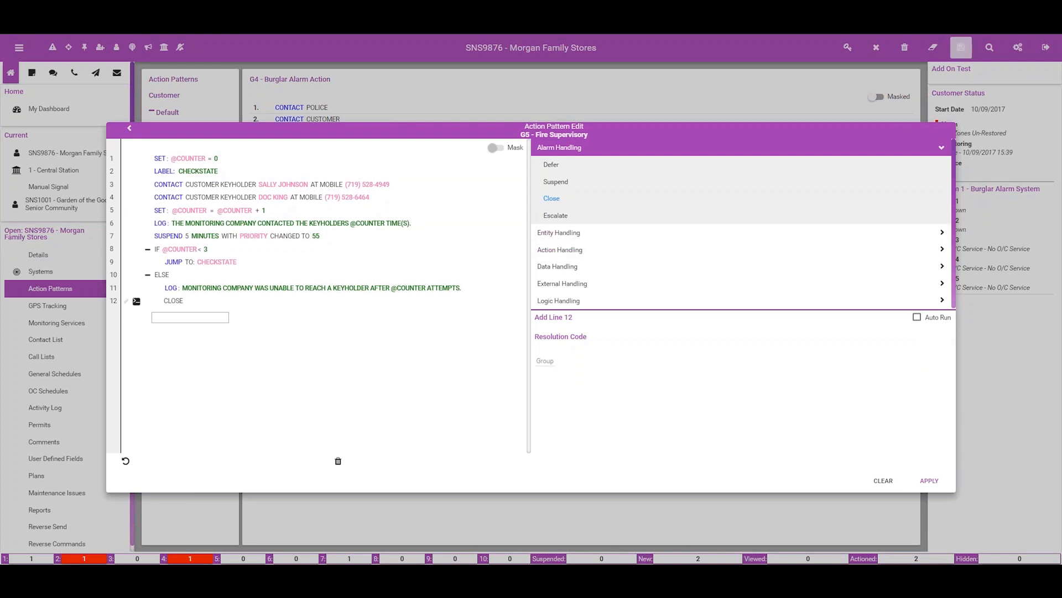
click(547, 361)
scroll(575, 426, down, 3)
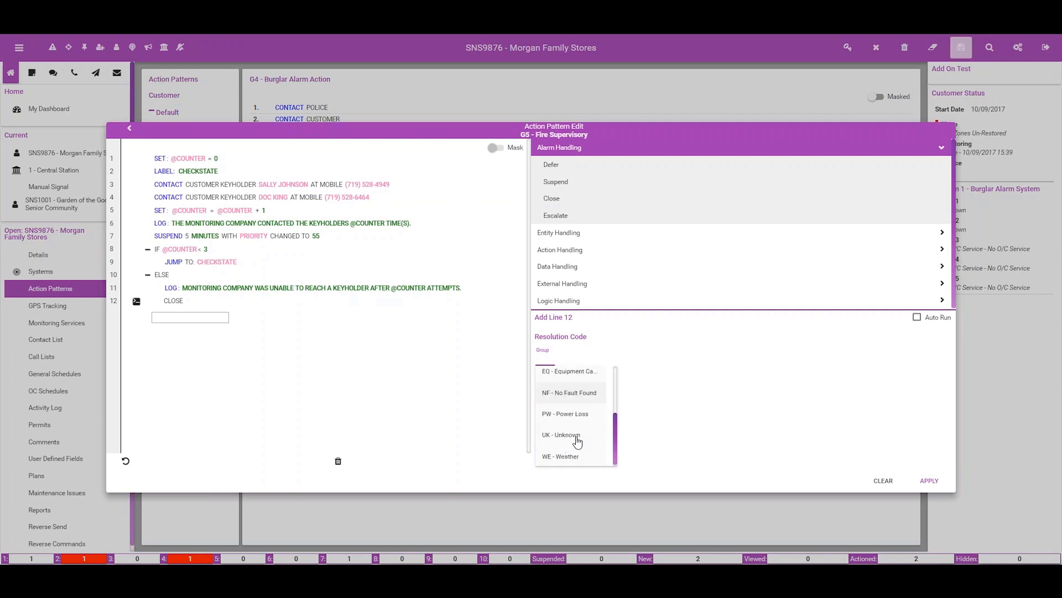
click(575, 436)
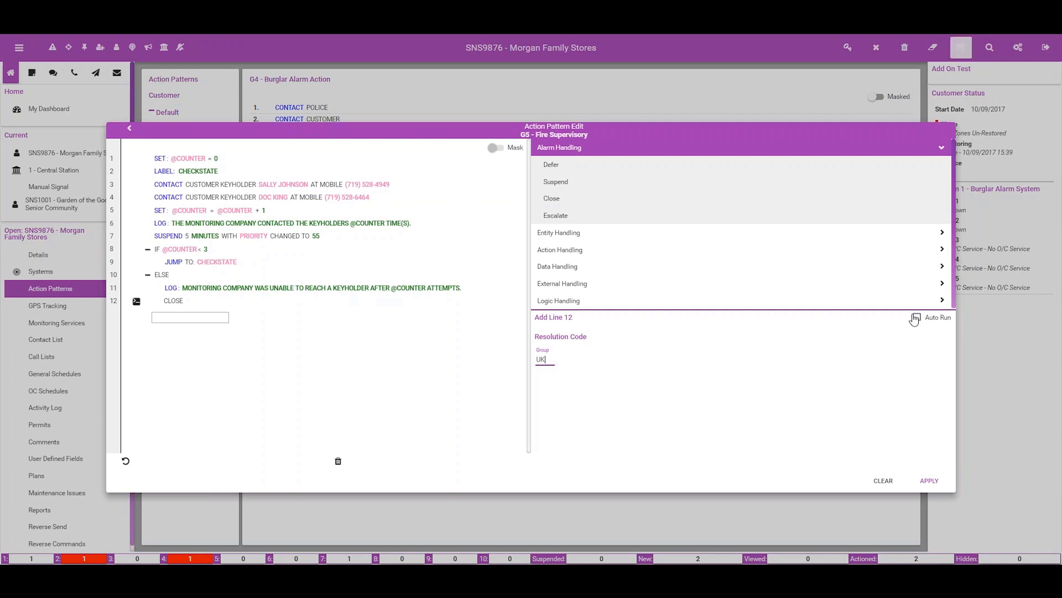
click(929, 480)
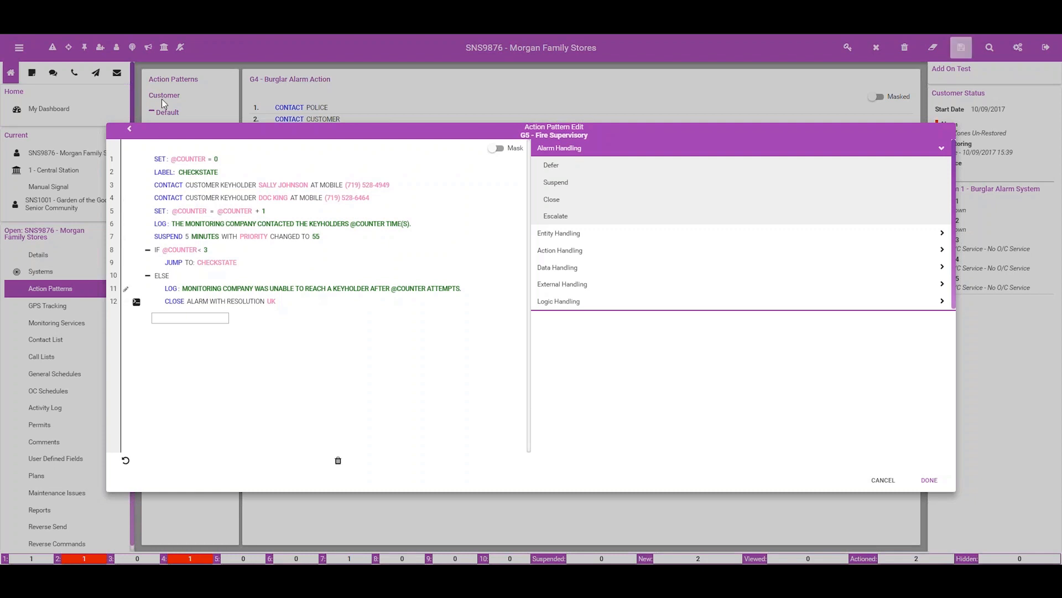
Finish editing the G5 pattern and save the customer with the comment "Added override FS Action."
click(929, 480)
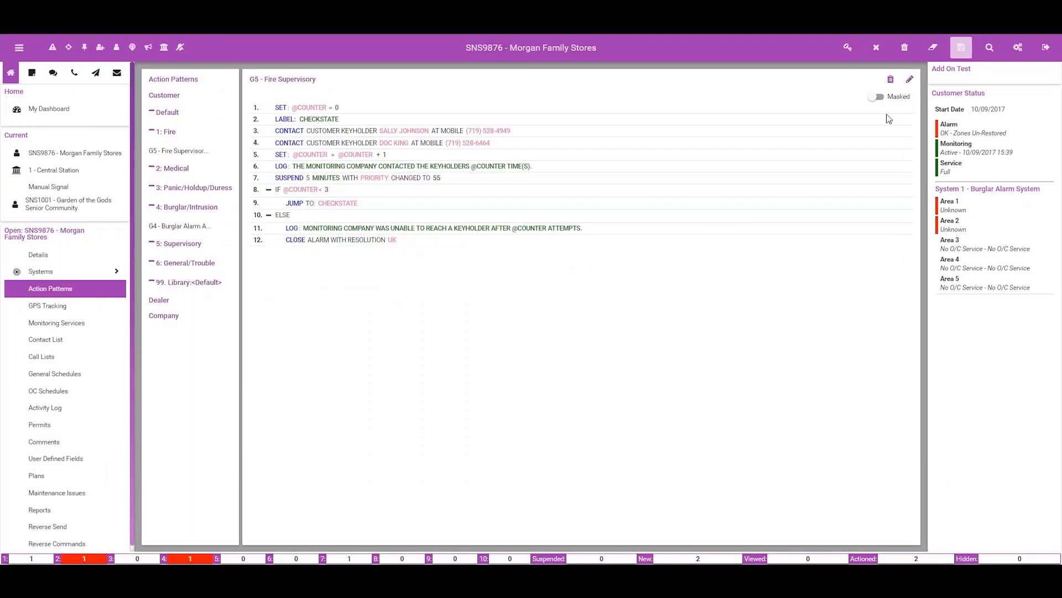
click(960, 50)
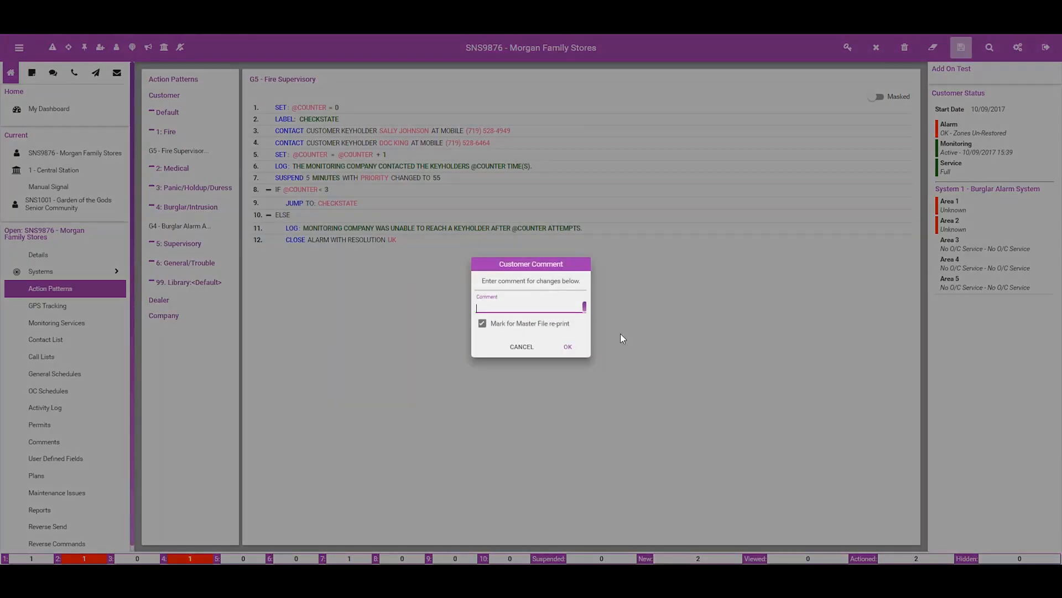
text(Addedd override F)
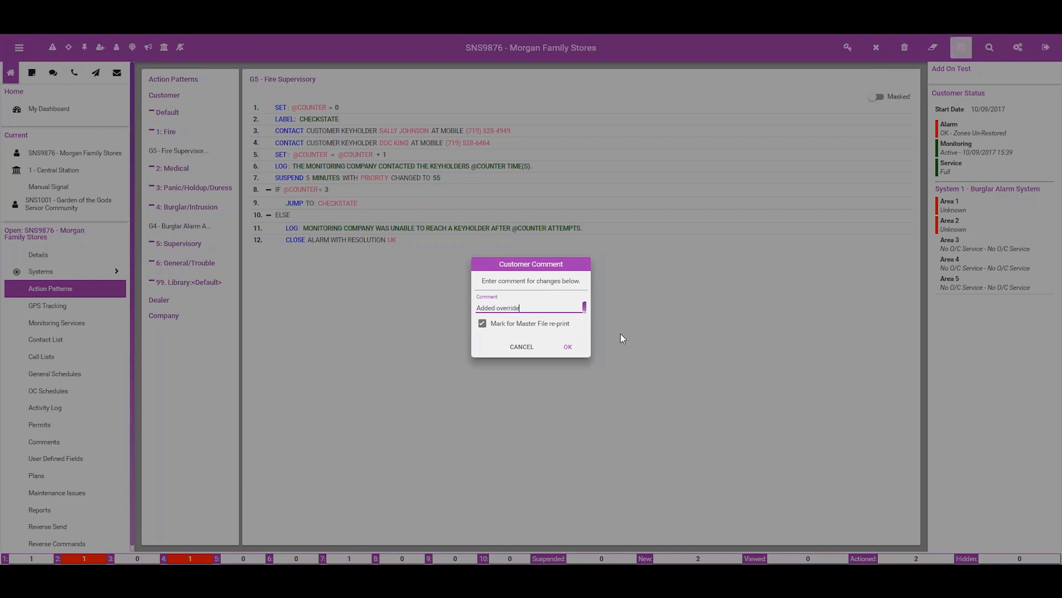
text(S Action.)
key(Return)
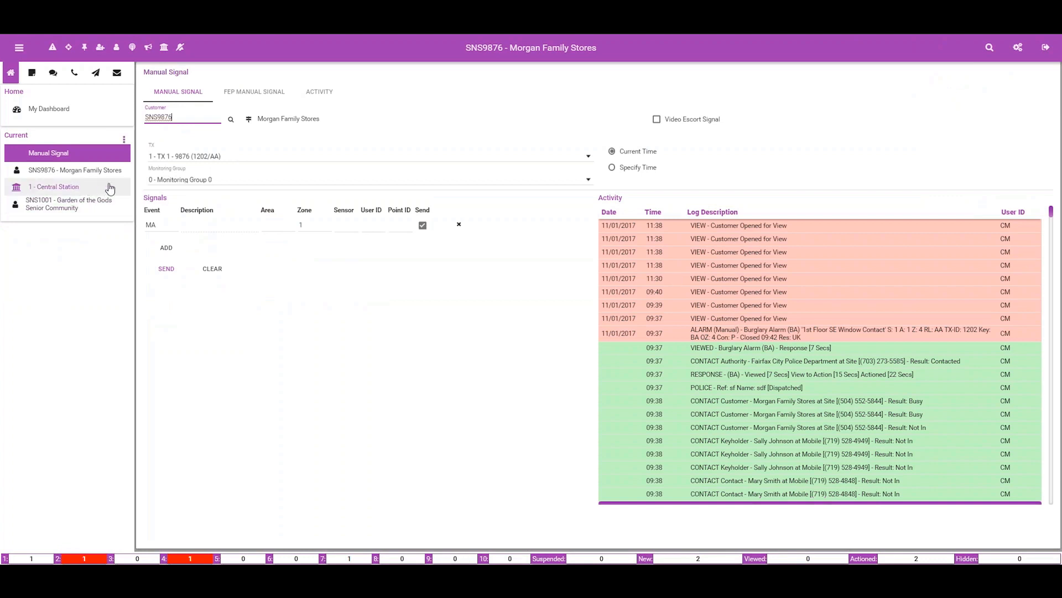
Reopen the Morgan Family Stores G5 - Fire Supervisory pattern for editing and append an End If line
click(71, 174)
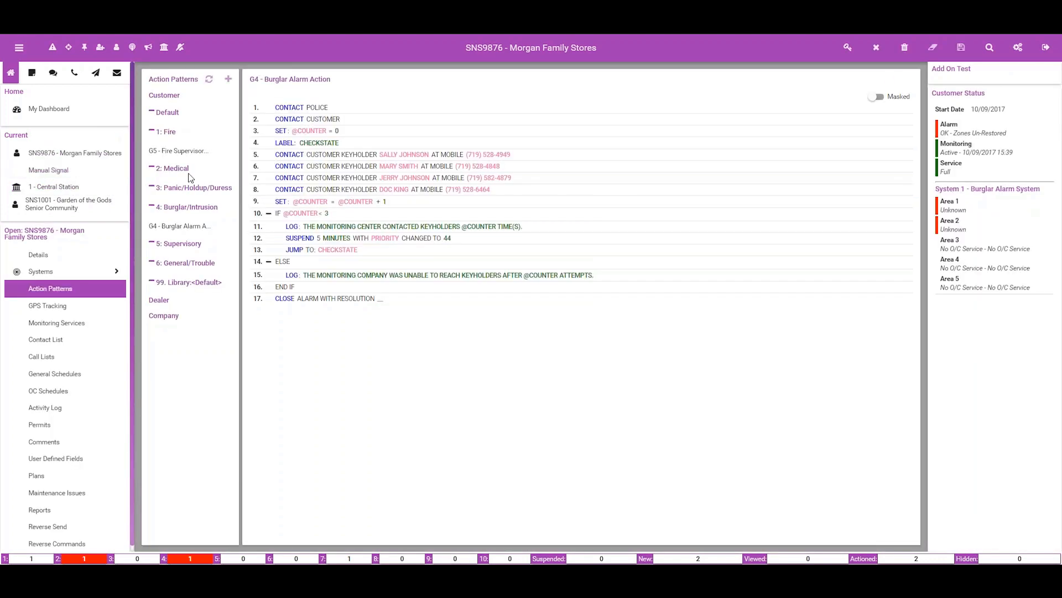
click(187, 155)
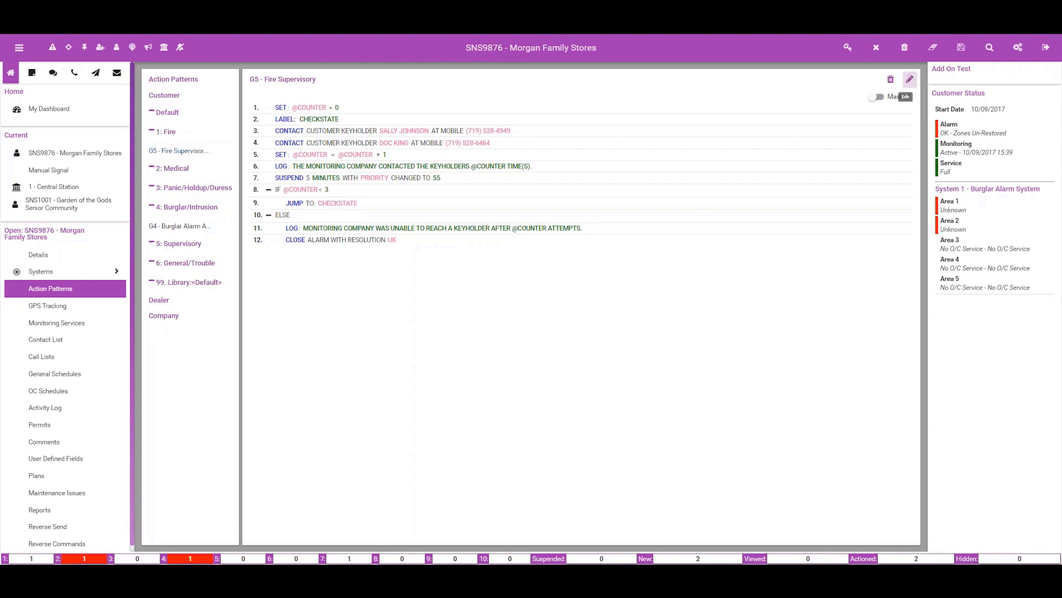
click(910, 79)
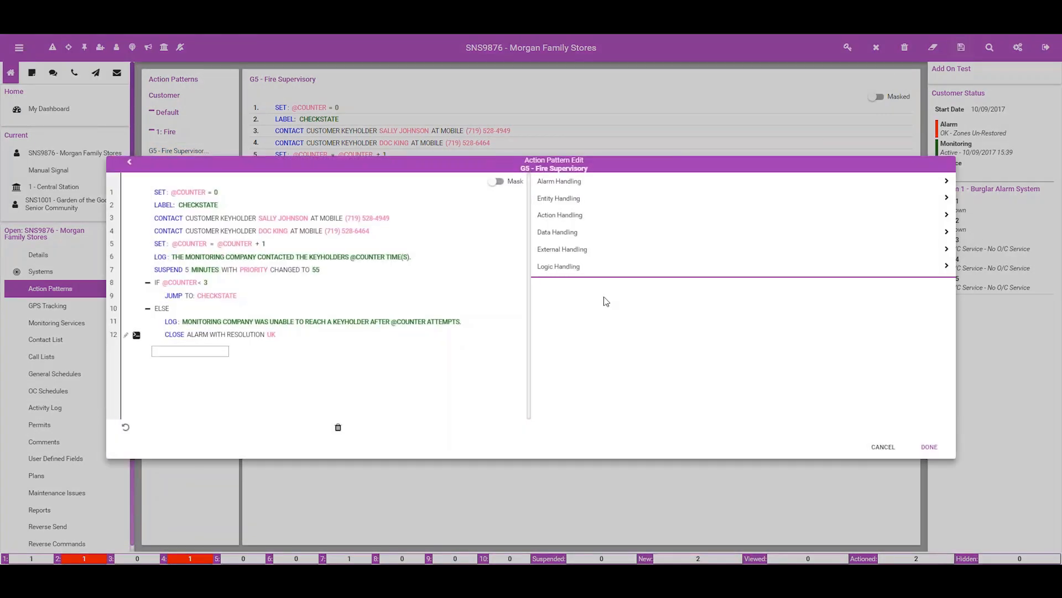
click(567, 267)
click(552, 258)
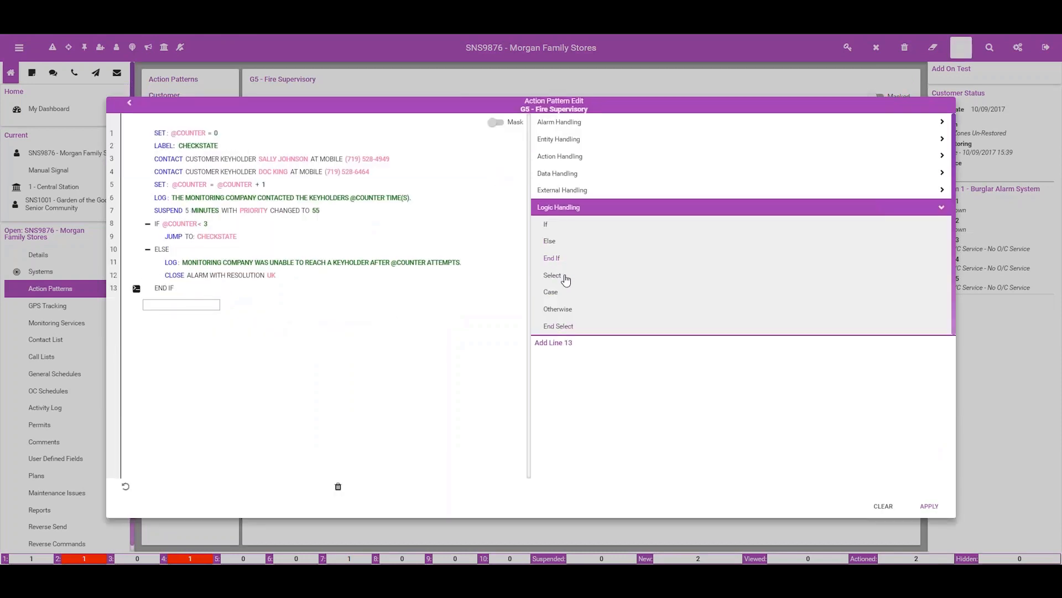
click(929, 505)
Save the corrected action pattern with the customer comment "Fixed Action."
text(Fixed Actio)
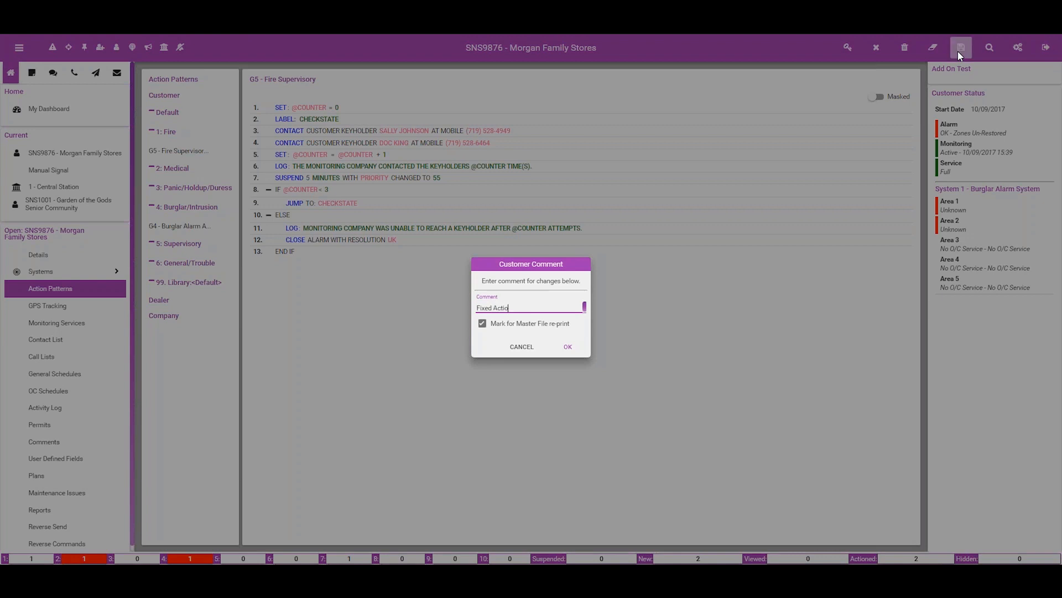
key(Tab)
key(Tab)
key(Tab)
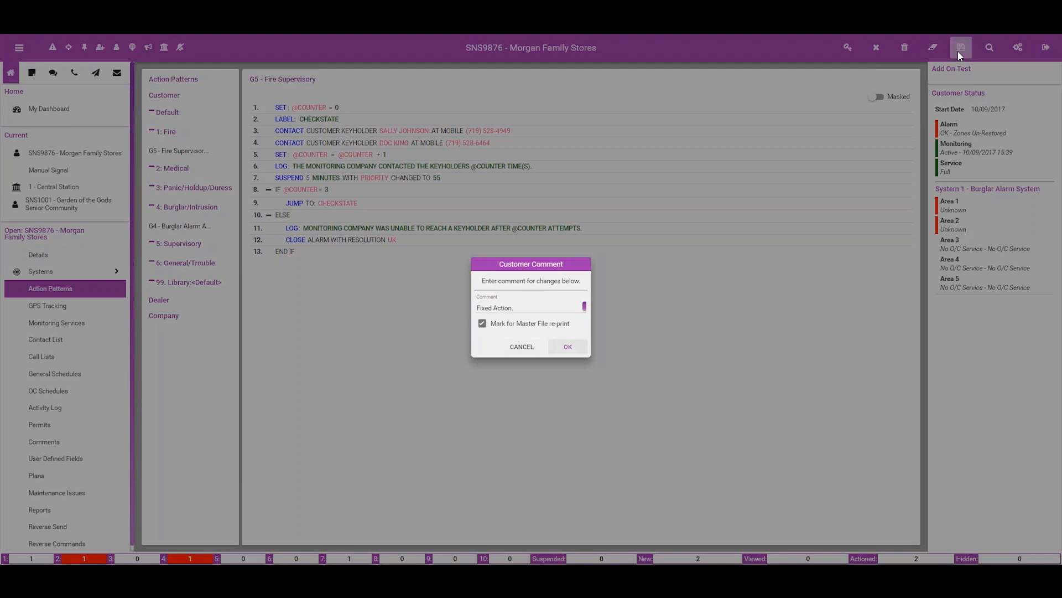
key(Return)
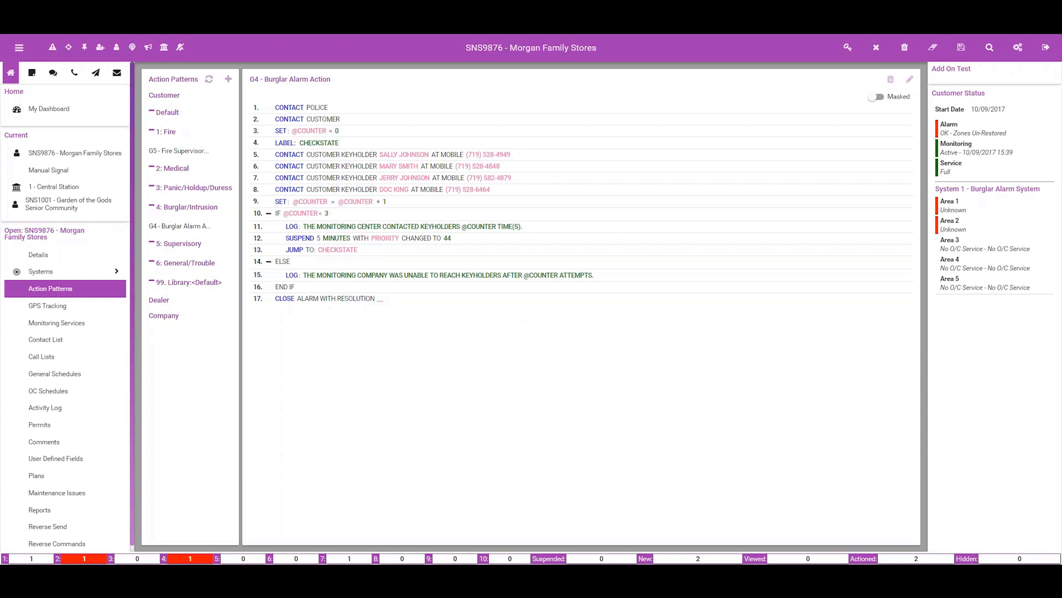
Return to Manual Signal and send the MA event on zone 1 for Morgan Family Stores
click(49, 170)
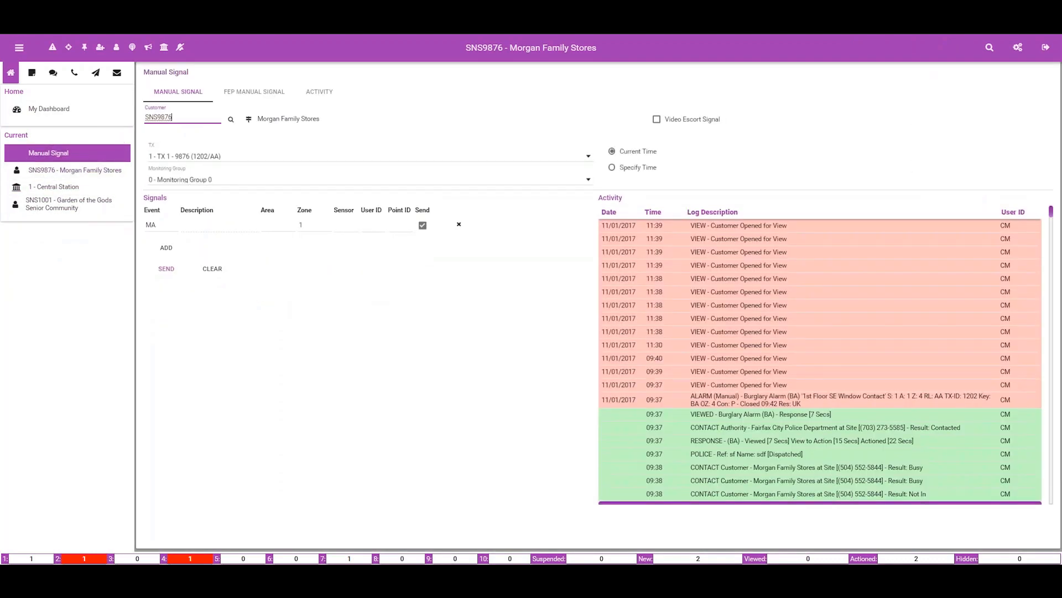
drag(162, 225, 81, 238)
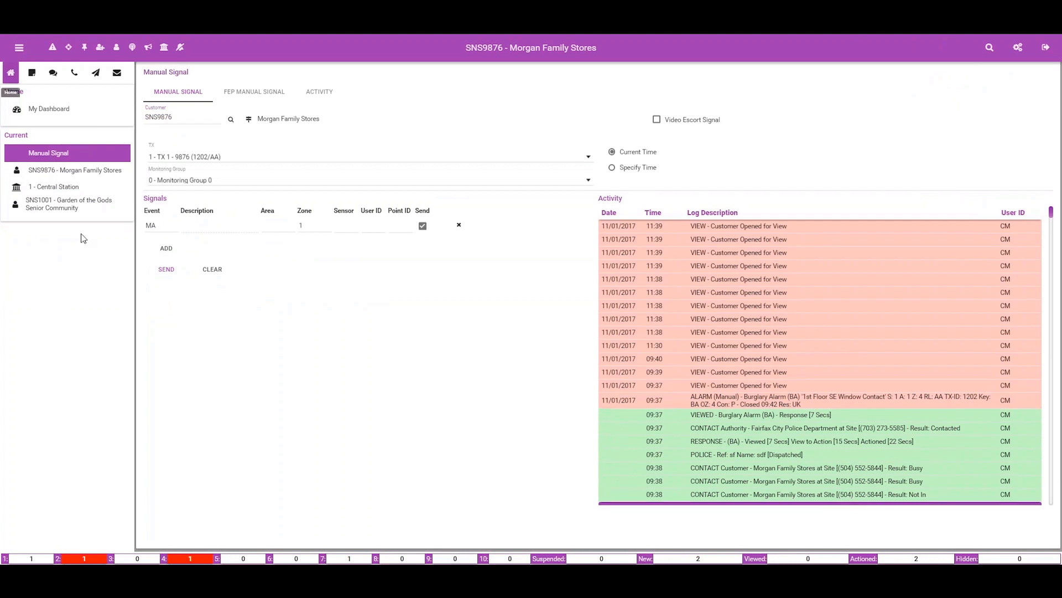
click(174, 272)
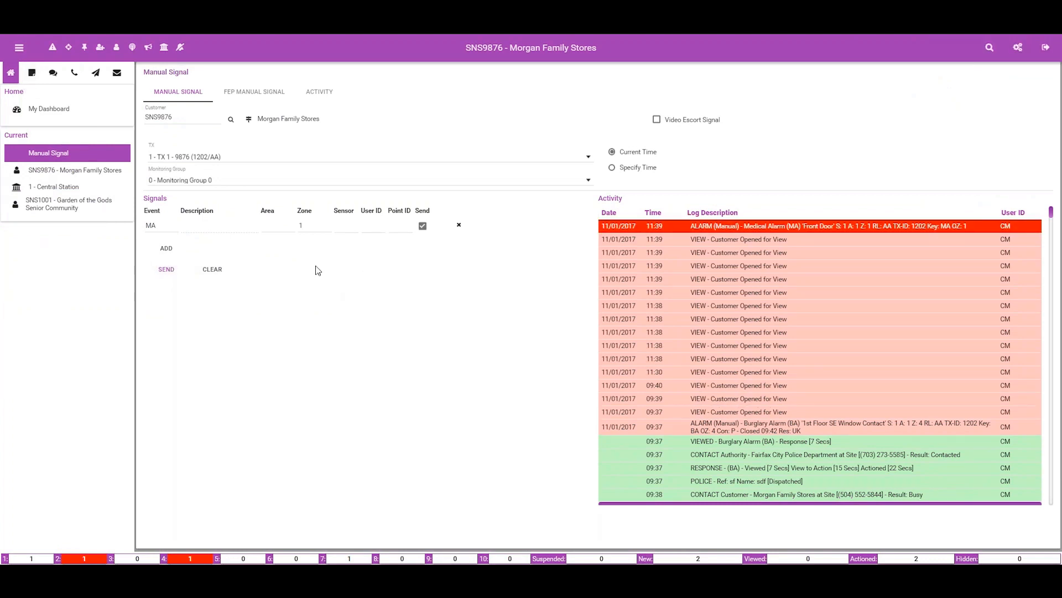
Change the manual signal's event to FS - Fire Supervisory, leave the zone empty and send it
drag(176, 227, 115, 248)
text(FS)
key(Tab)
click(309, 226)
text(1)
click(161, 225)
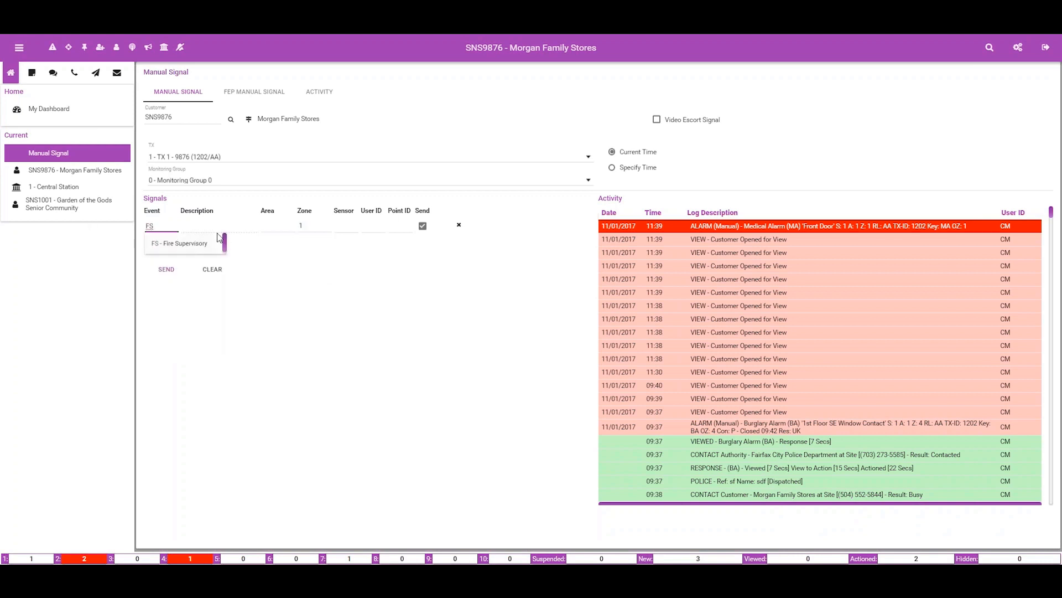
click(316, 227)
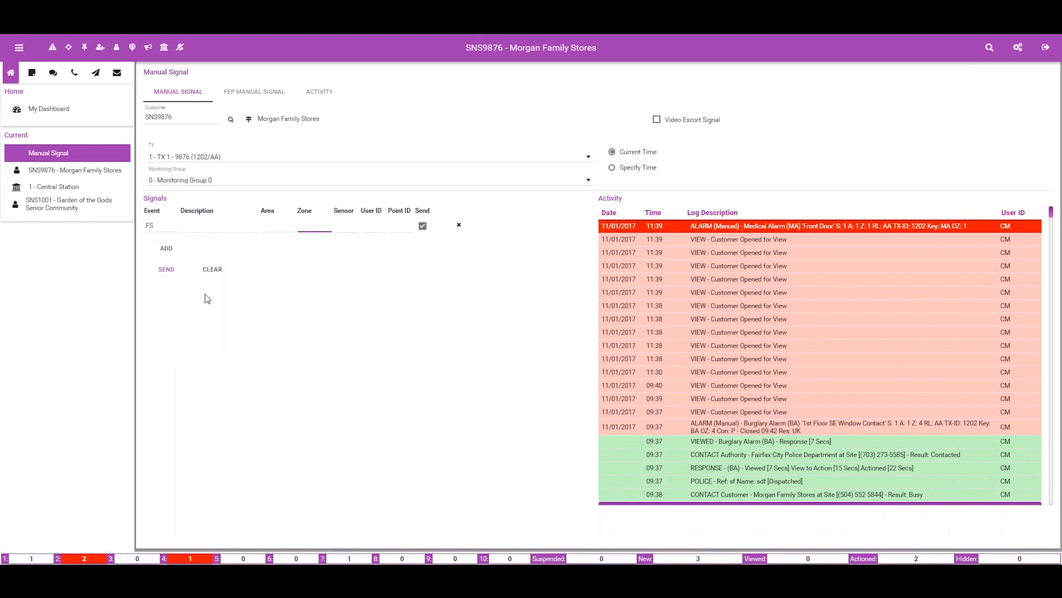
click(171, 275)
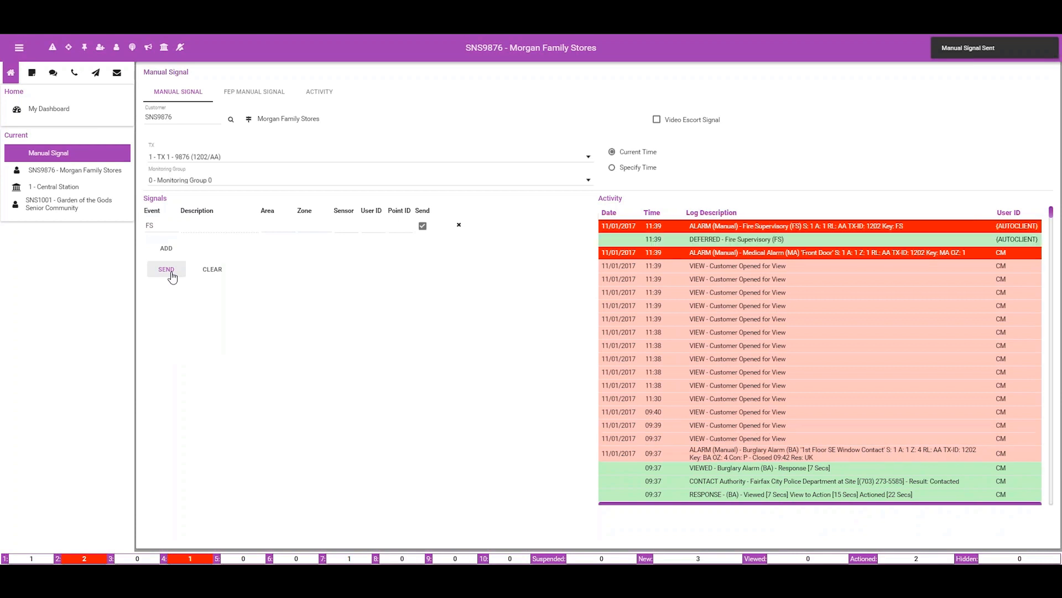
From the alarm queue, open the Morgan Family Stores Medical Alarm and close it as a False Alarm with the comment "wrong alarm"
click(53, 49)
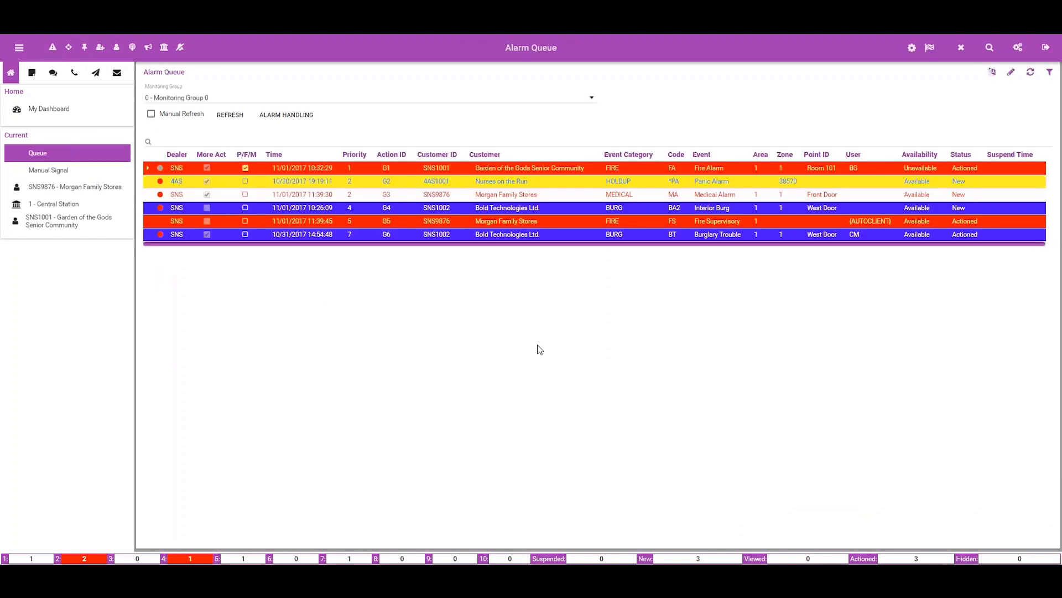
click(510, 195)
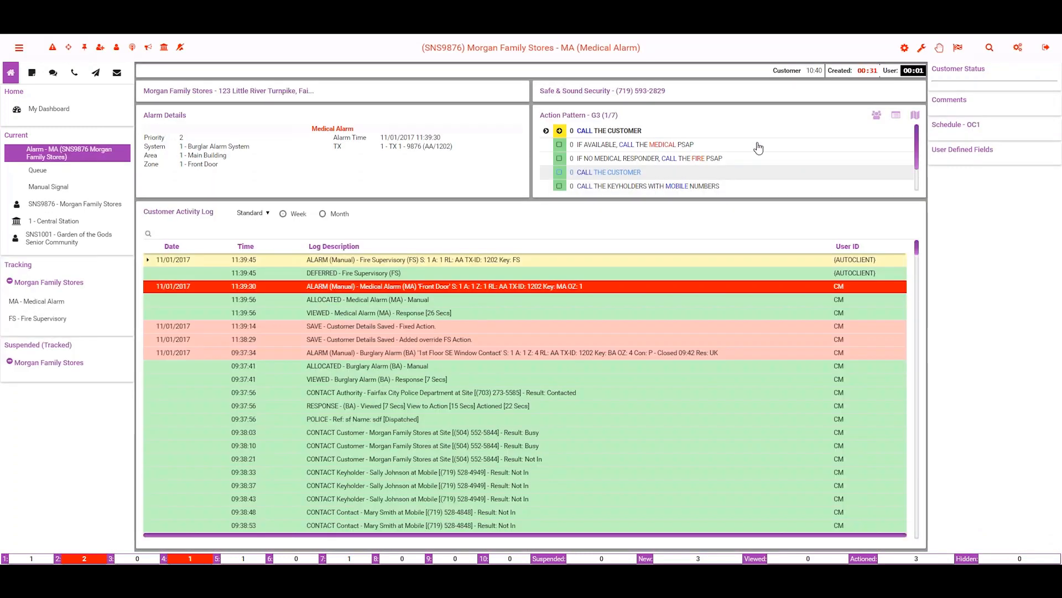
click(958, 48)
click(958, 89)
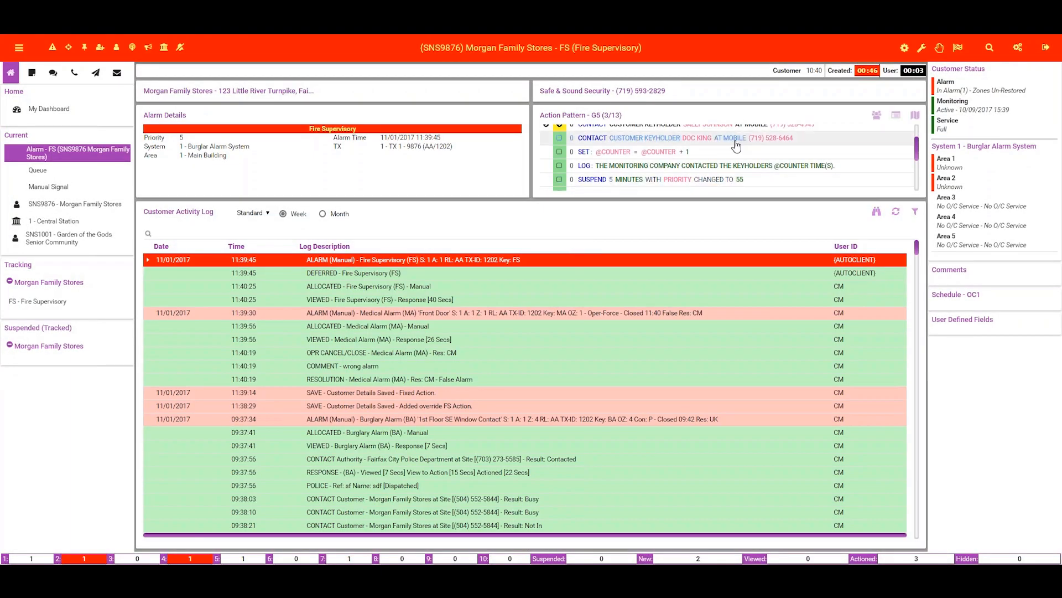
In the Fire Supervisory alarm, log the call to the first keyholder in the action pattern with the response Not In
scroll(734, 146, up, 1)
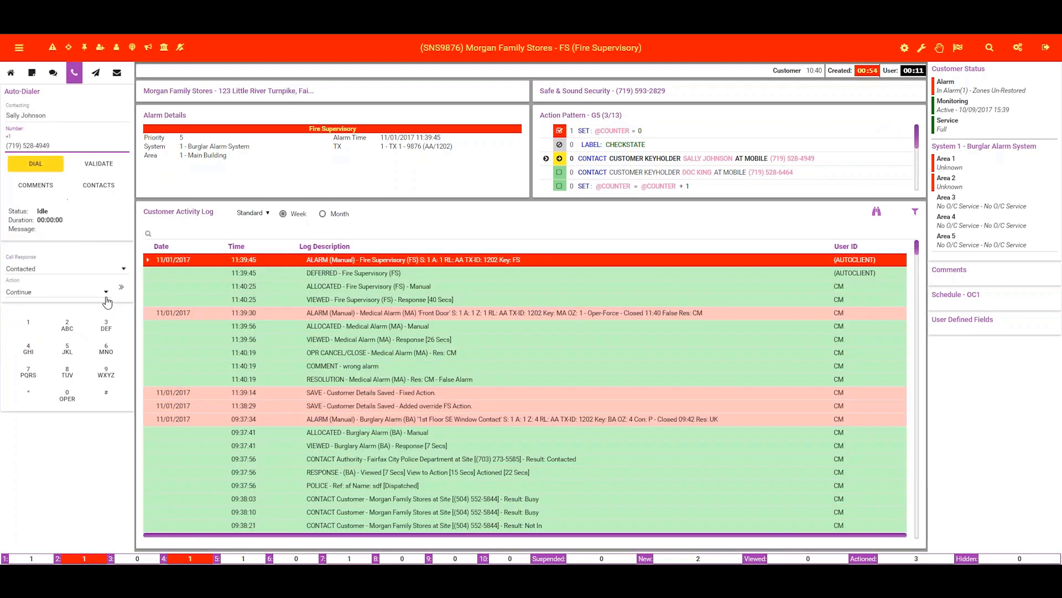
click(83, 269)
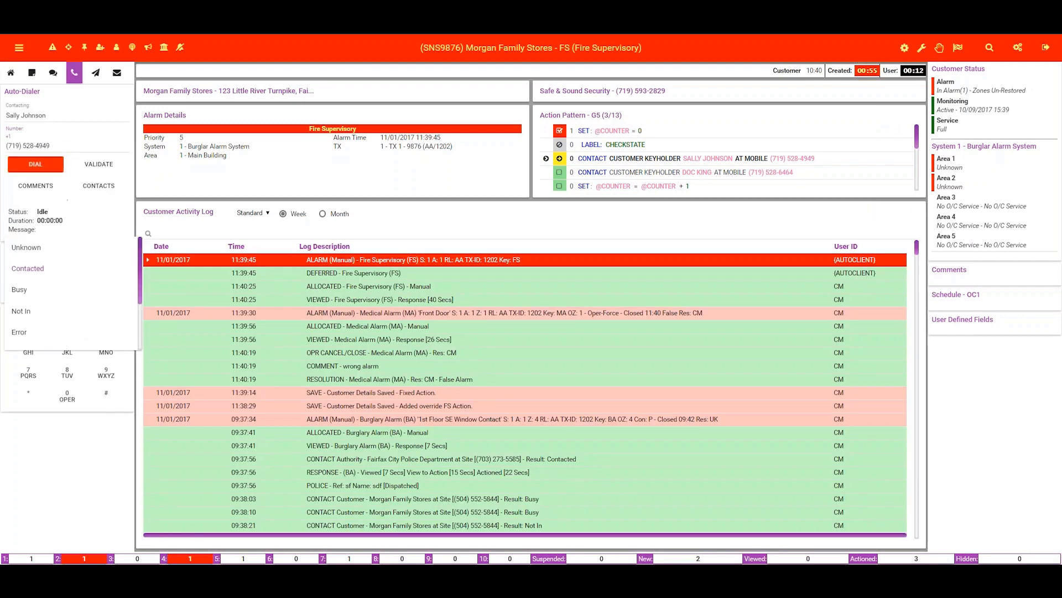
click(21, 311)
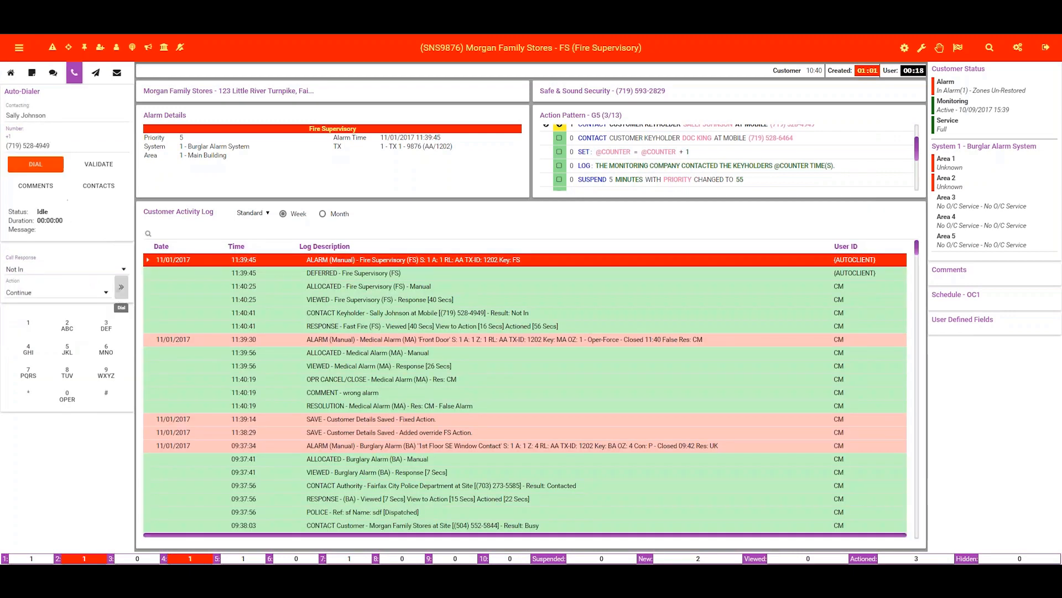
Log the remaining calls to both keyholders as Not In and mark each contact action in the Fire Supervisory pattern complete
click(121, 287)
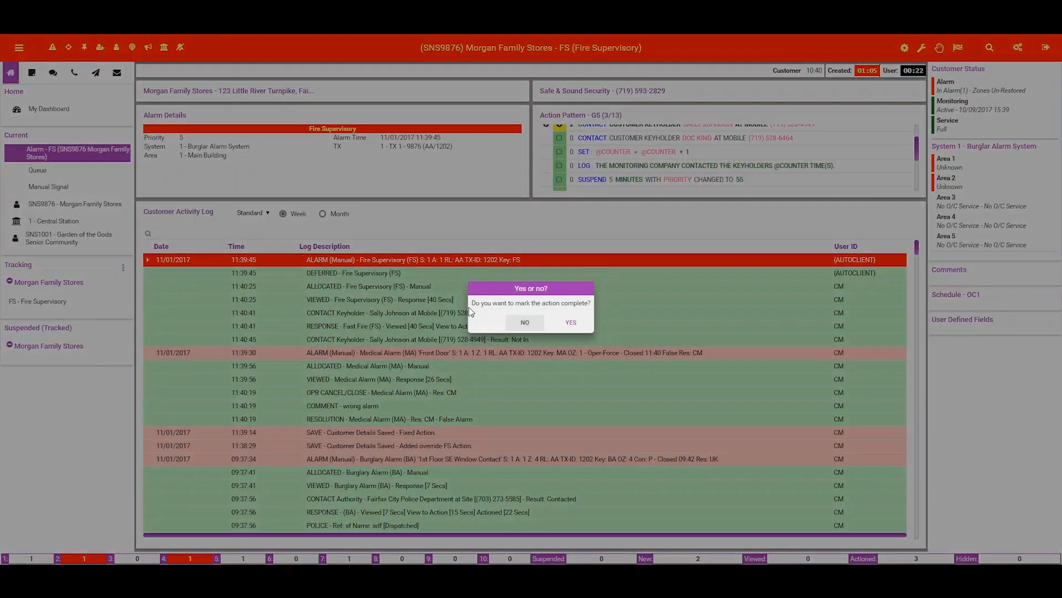
click(571, 322)
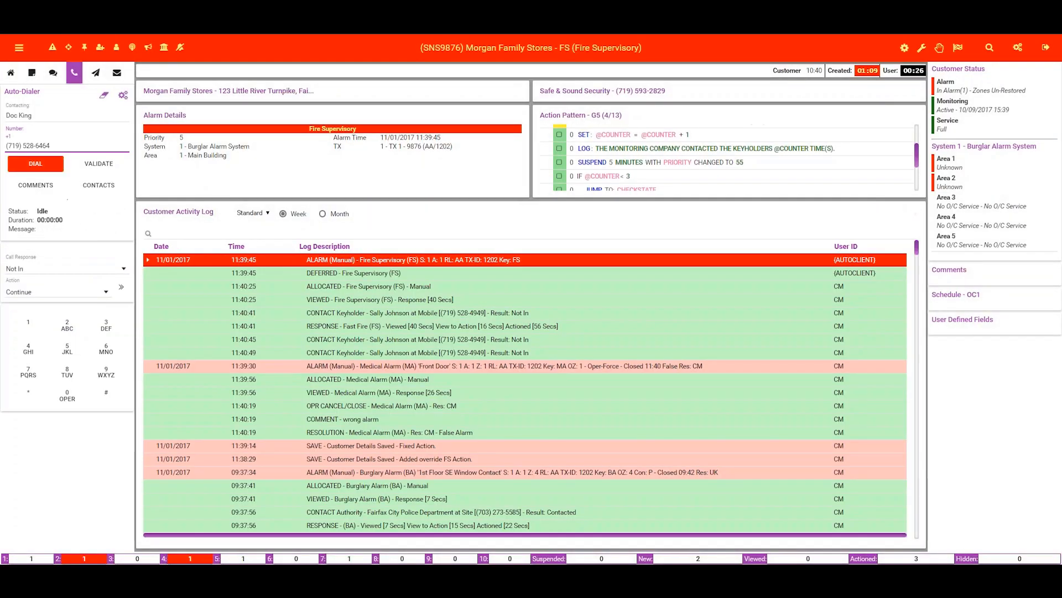
click(120, 286)
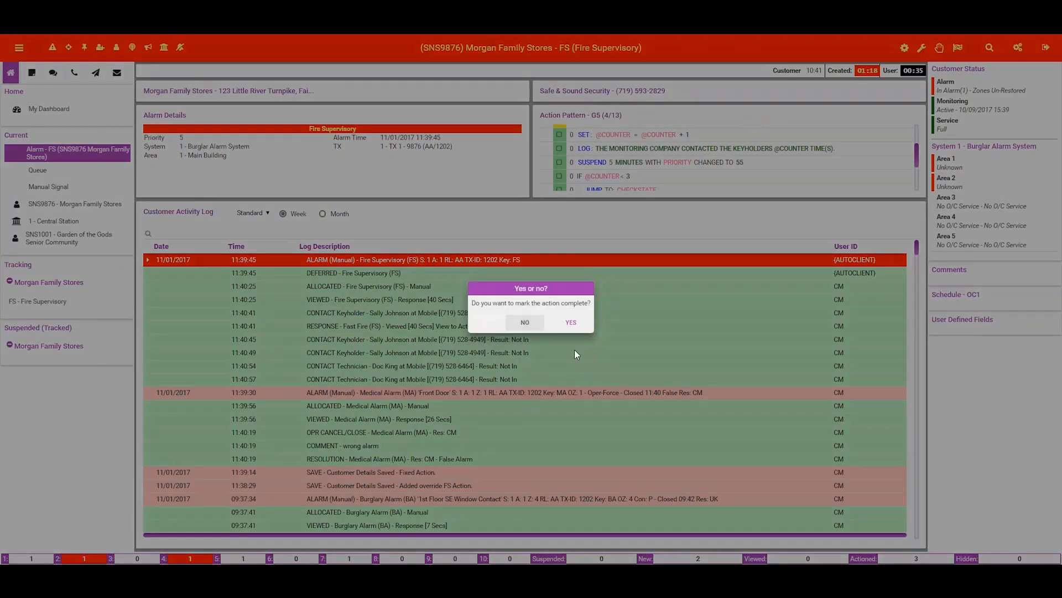
click(571, 322)
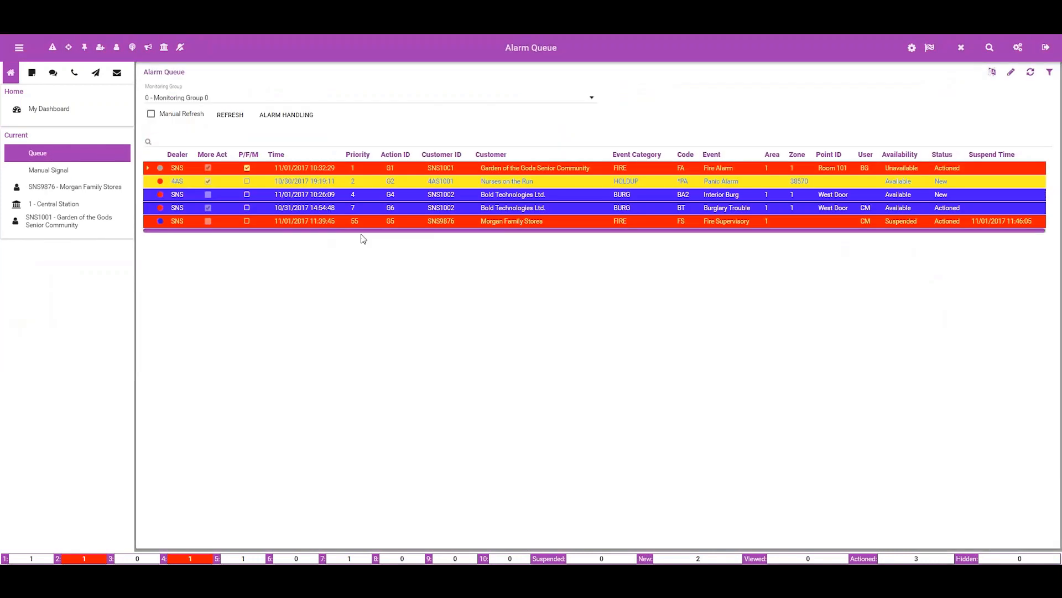
Reopen the suspended Morgan Family Stores Fire Supervisory alarm, log both keyholders' calls as Not In and mark each contact action complete
double_click(519, 222)
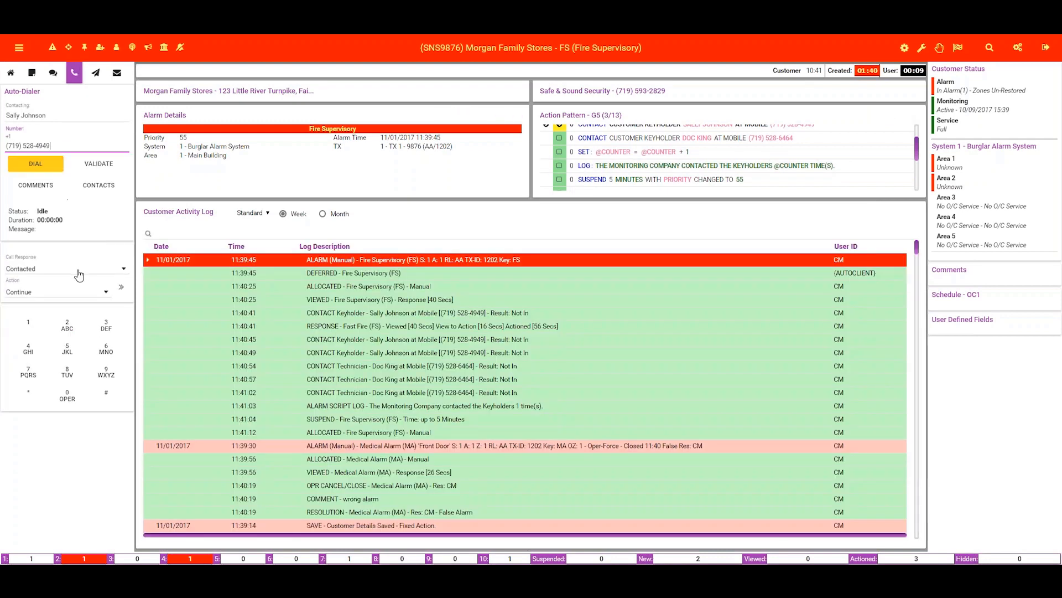
click(81, 270)
click(21, 311)
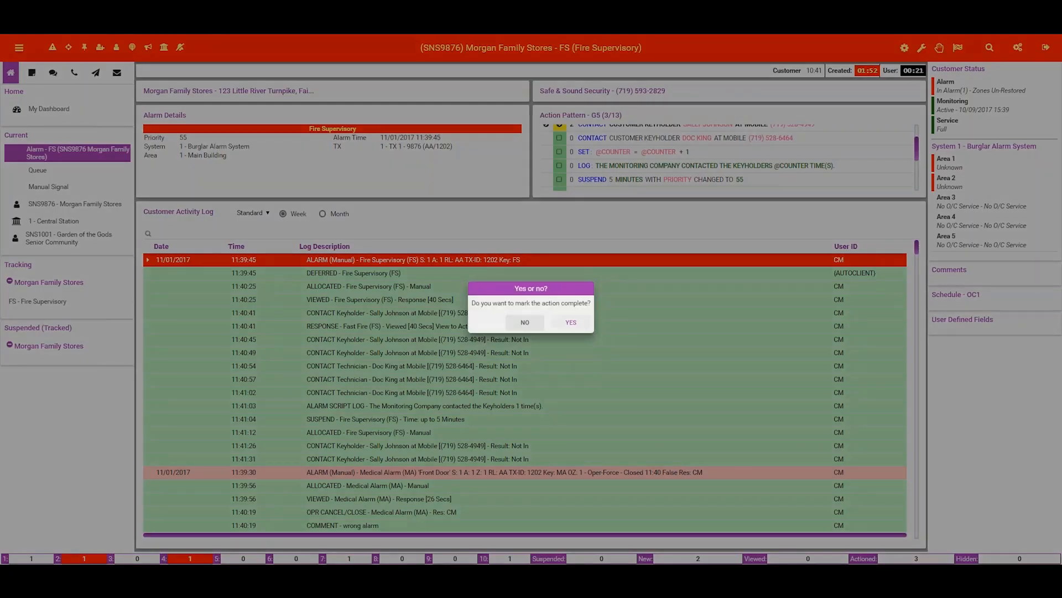
click(571, 322)
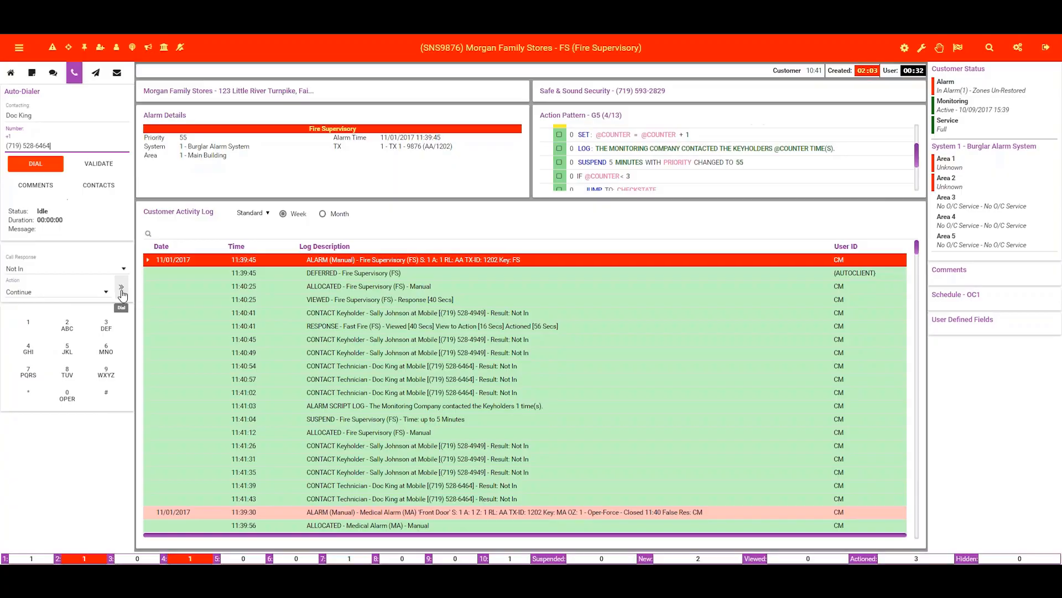
click(122, 287)
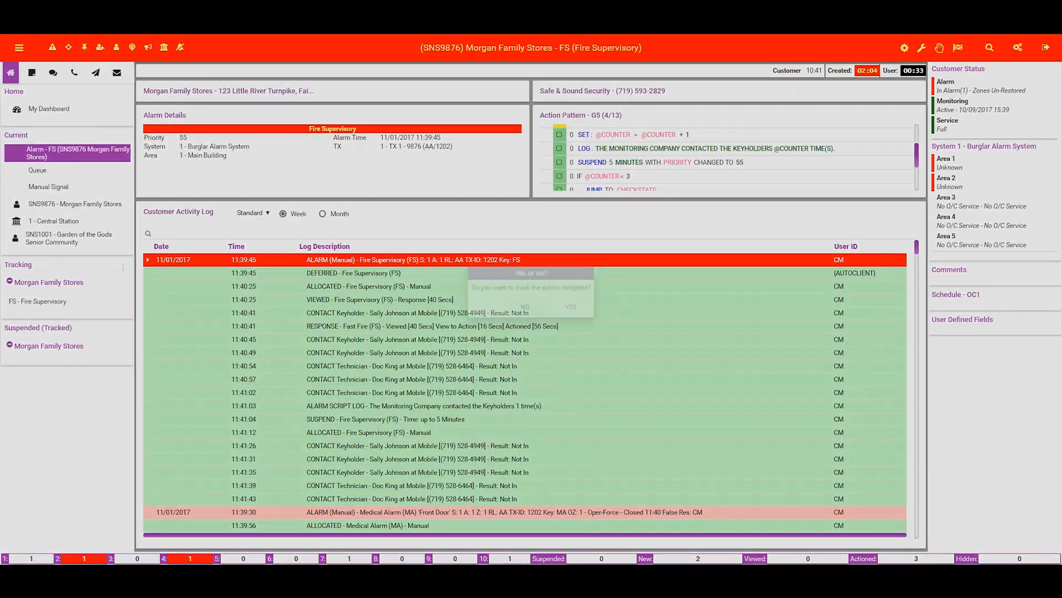
click(571, 325)
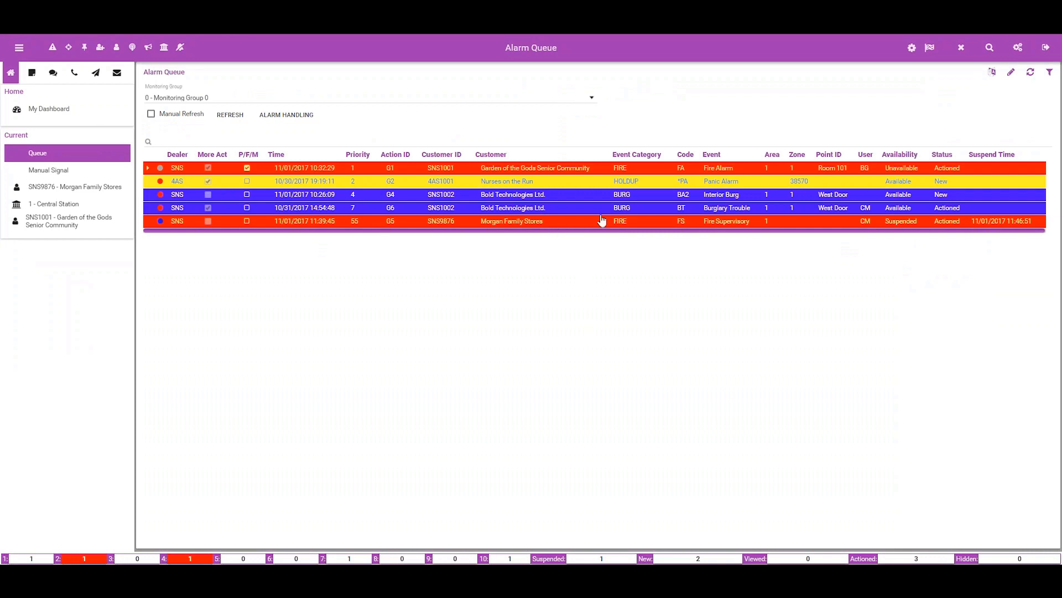
Reopen the suspended Fire Supervisory alarm again, log the first keyholder's calls as Not In and mark that contact action complete
double_click(581, 221)
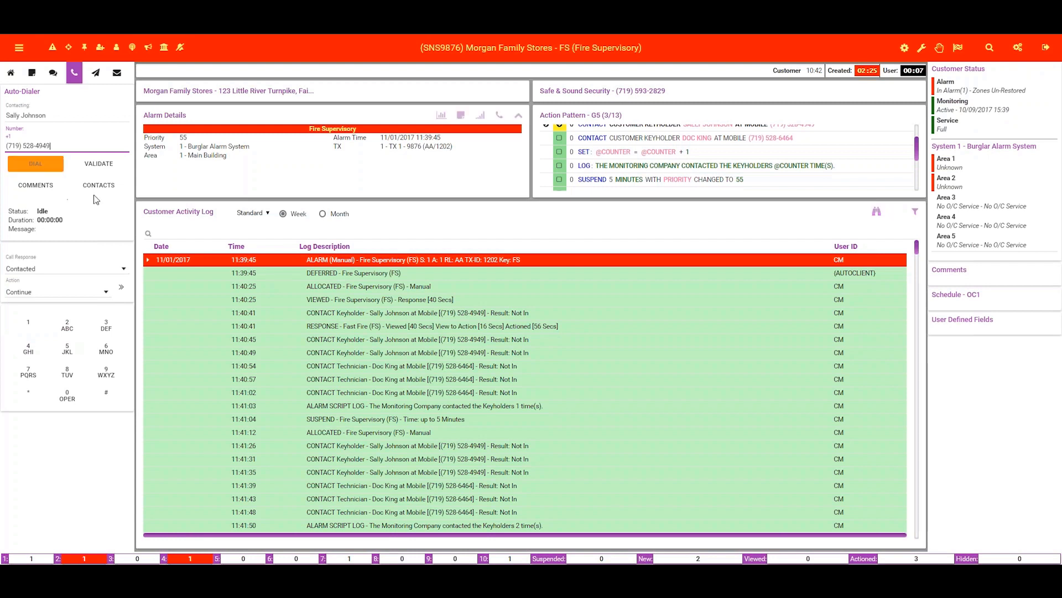
click(94, 273)
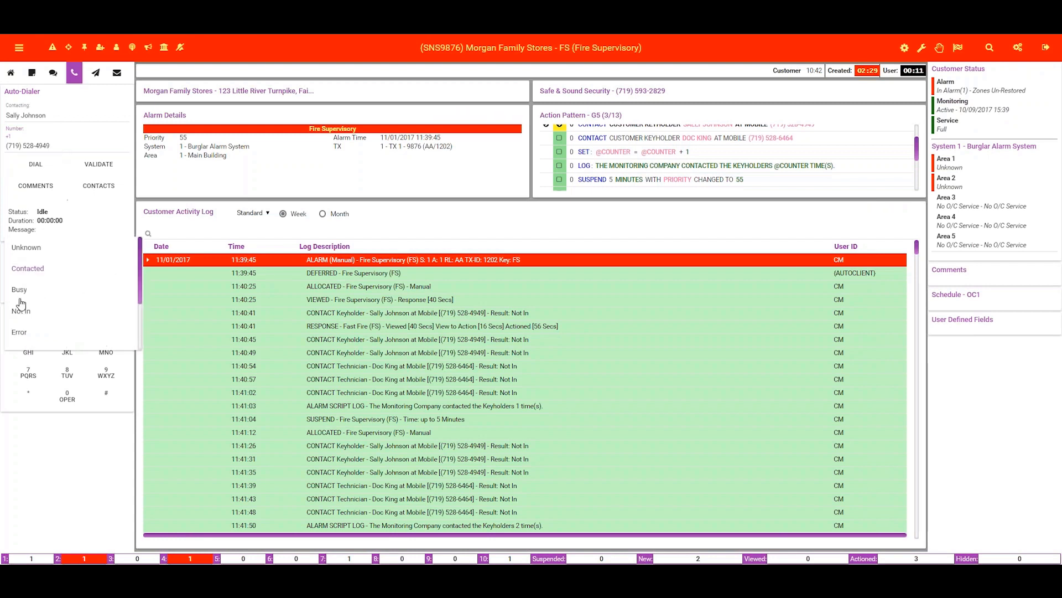
click(20, 310)
click(117, 284)
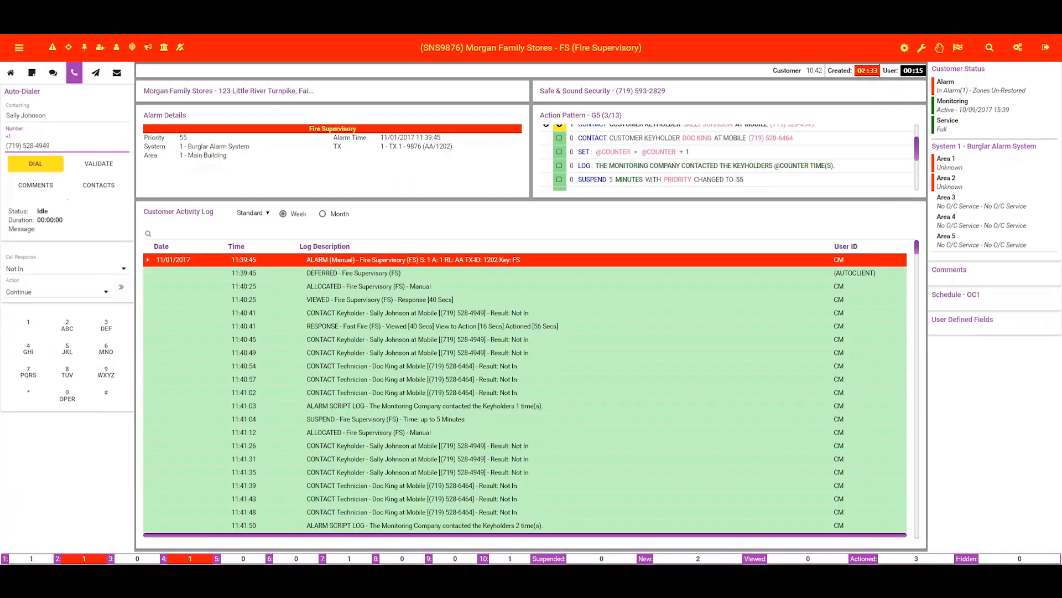
click(120, 288)
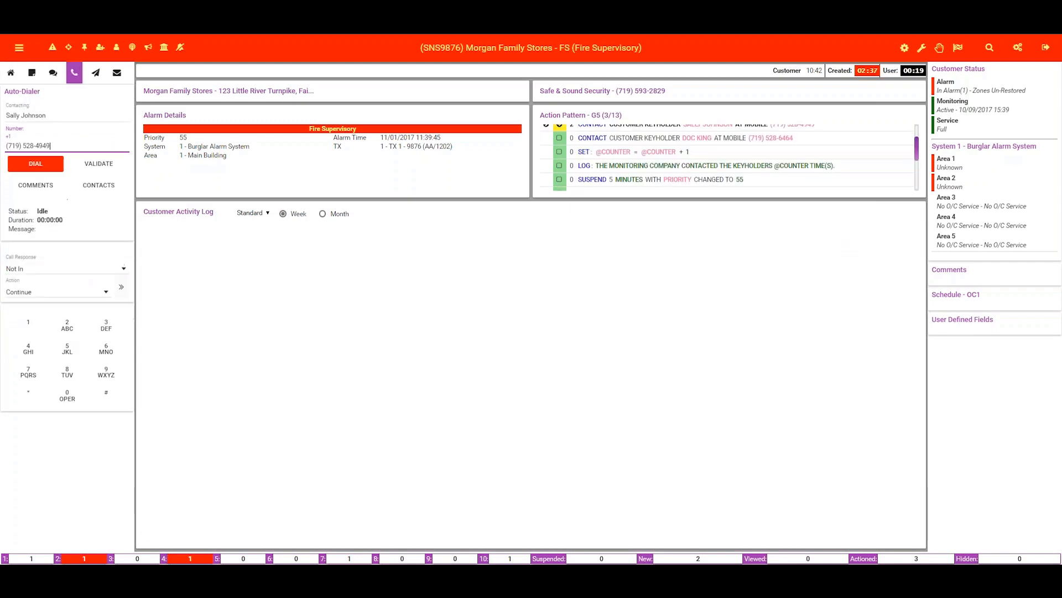
click(121, 287)
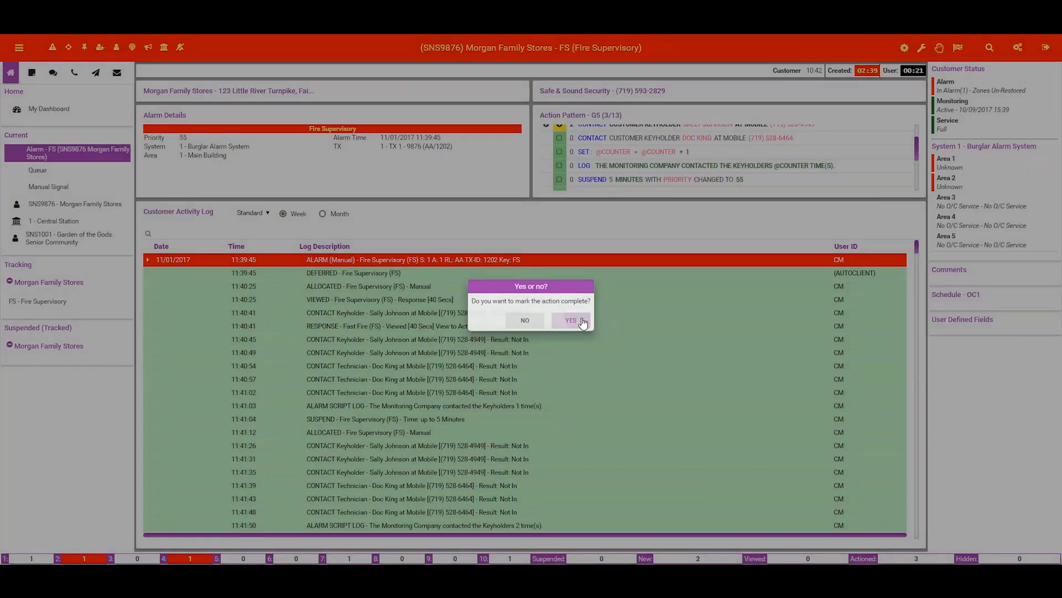
click(571, 321)
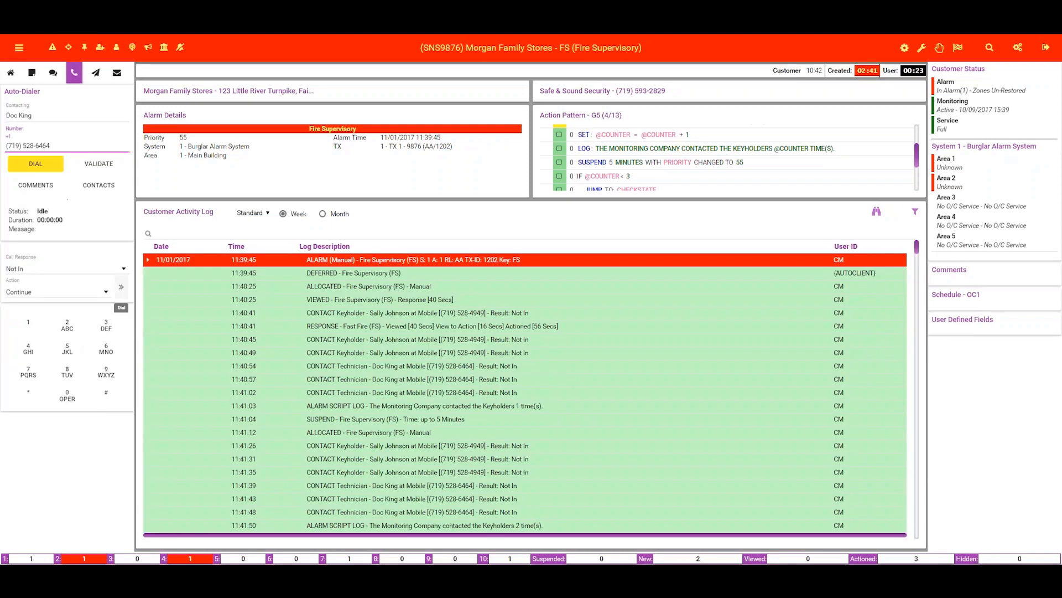
Log the second keyholder's calls as Not In and mark that contact action complete
click(121, 288)
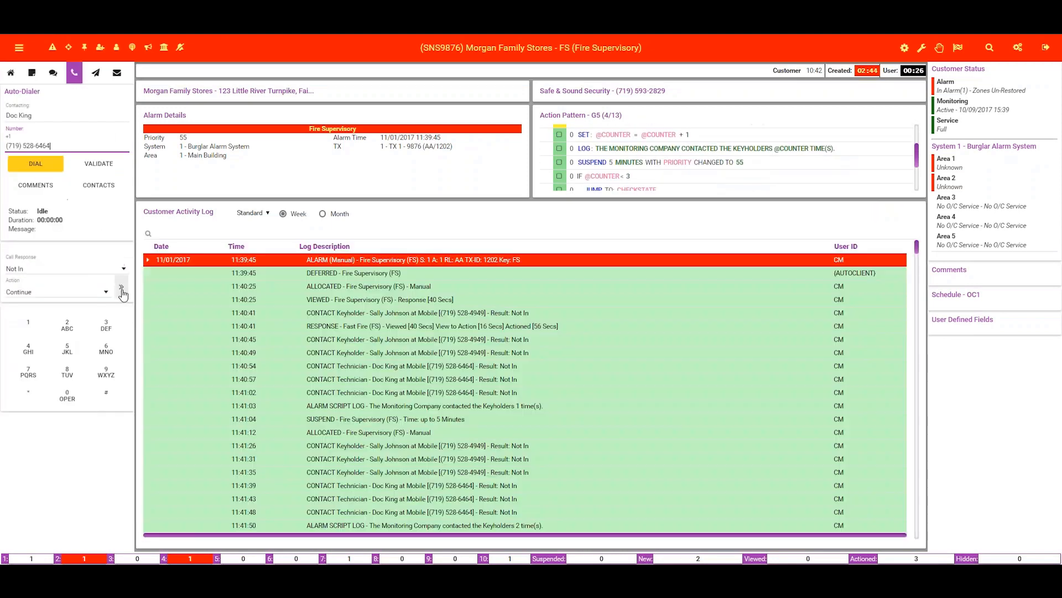
click(121, 288)
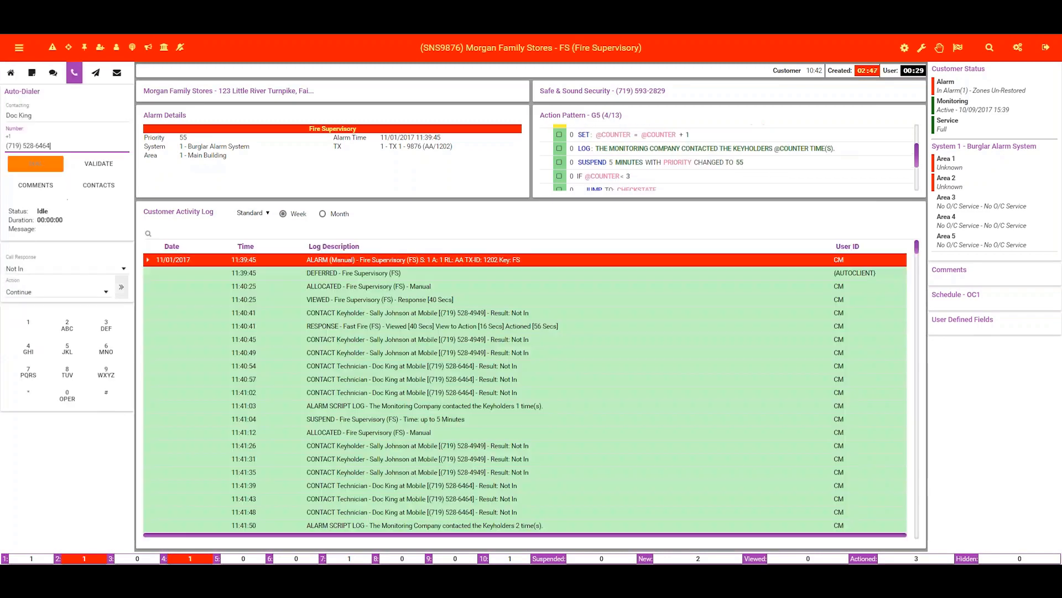
click(121, 288)
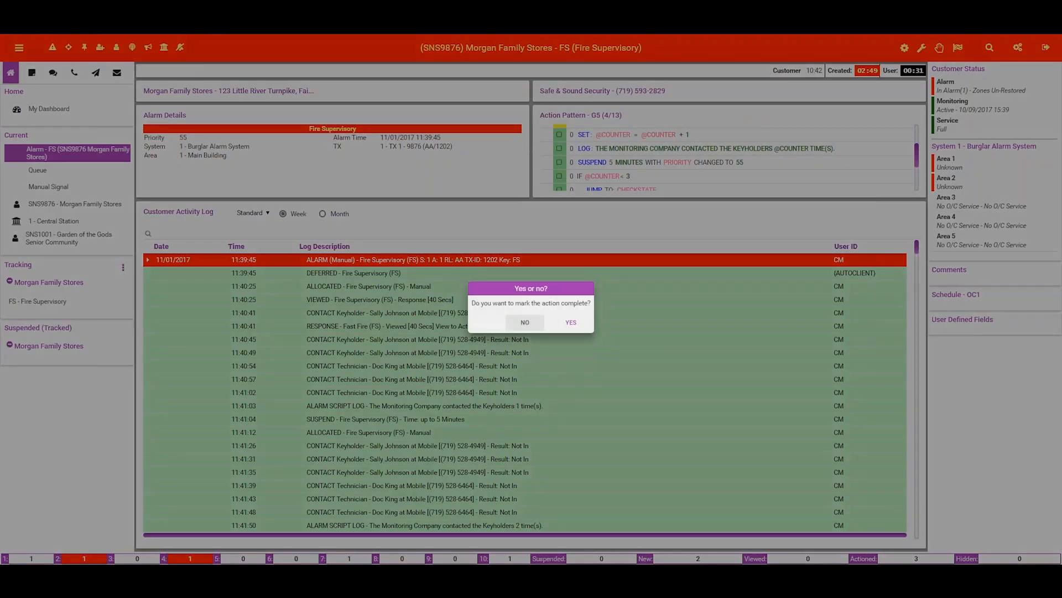
click(574, 322)
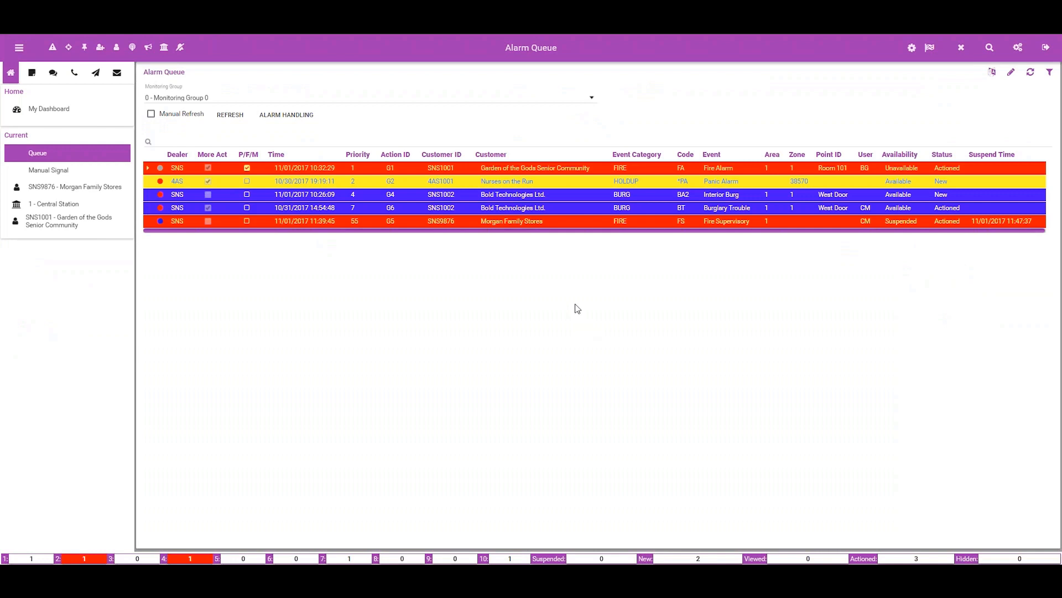
Reopen the Fire Supervisory alarm from the queue and close it with resolution UK and the comment "Done calling"
double_click(593, 222)
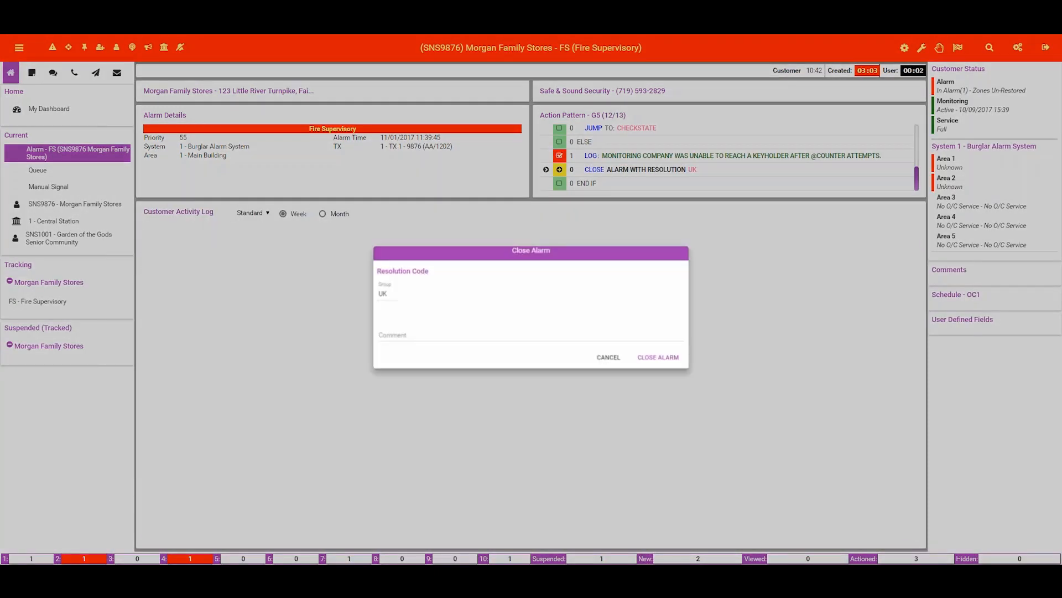
click(393, 334)
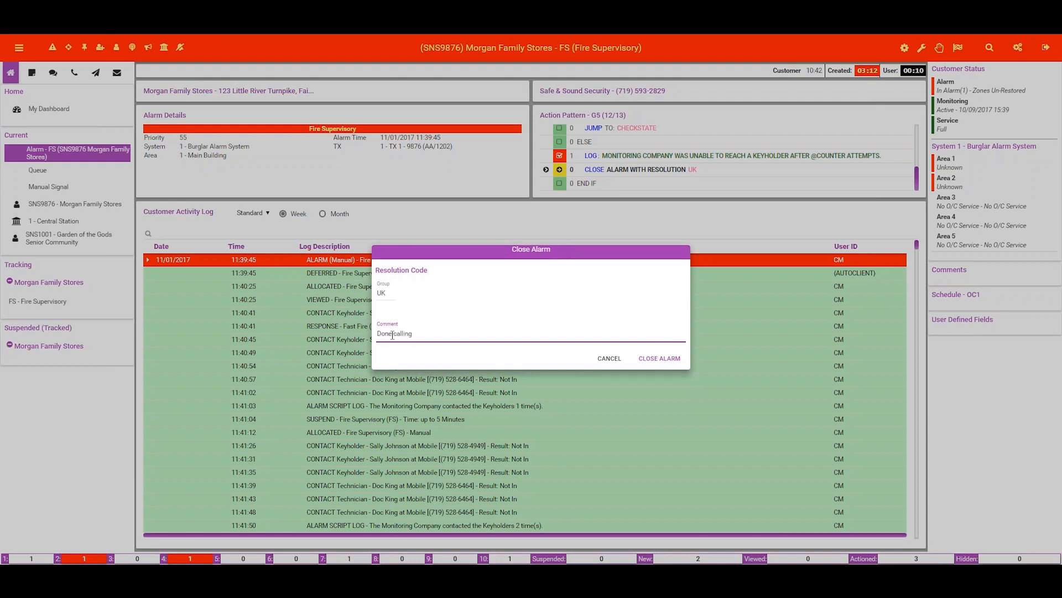
click(660, 359)
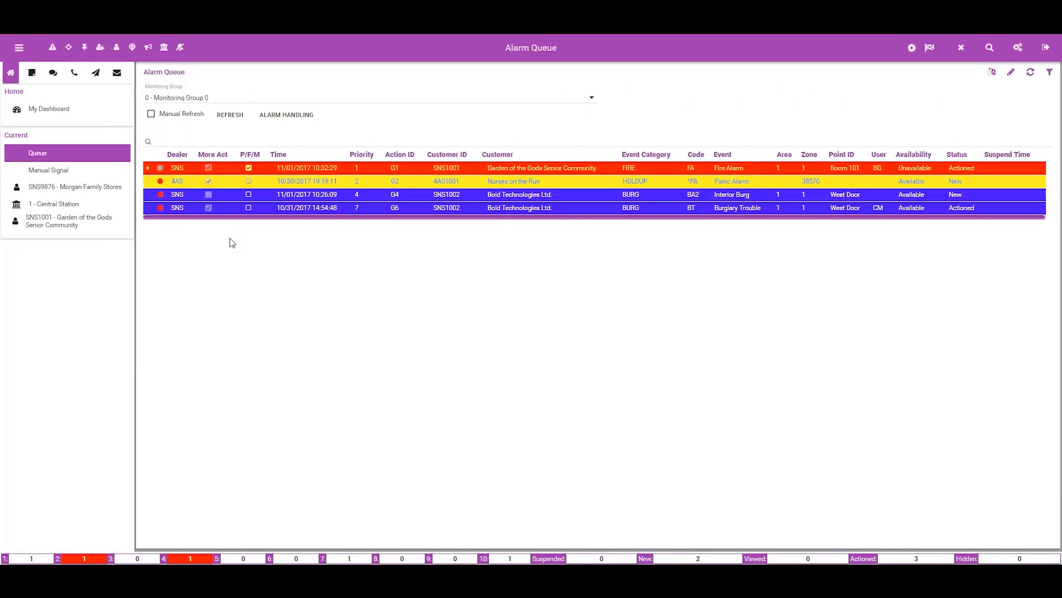
Open the Morgan Family Stores customer record and review the Fire Supervisory and Burglary Alarm entries in its activity log
click(79, 189)
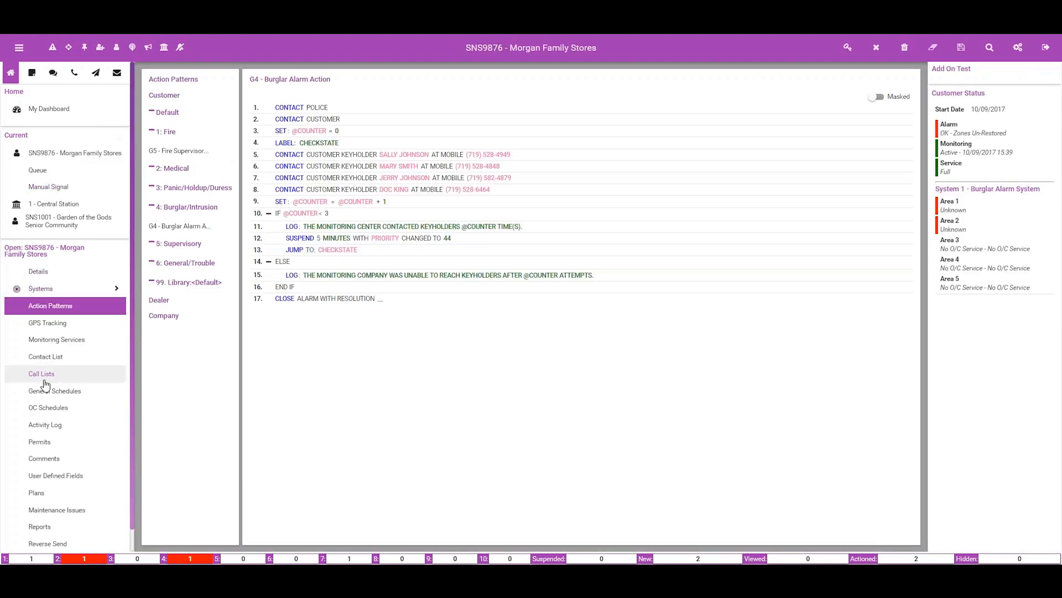
click(46, 424)
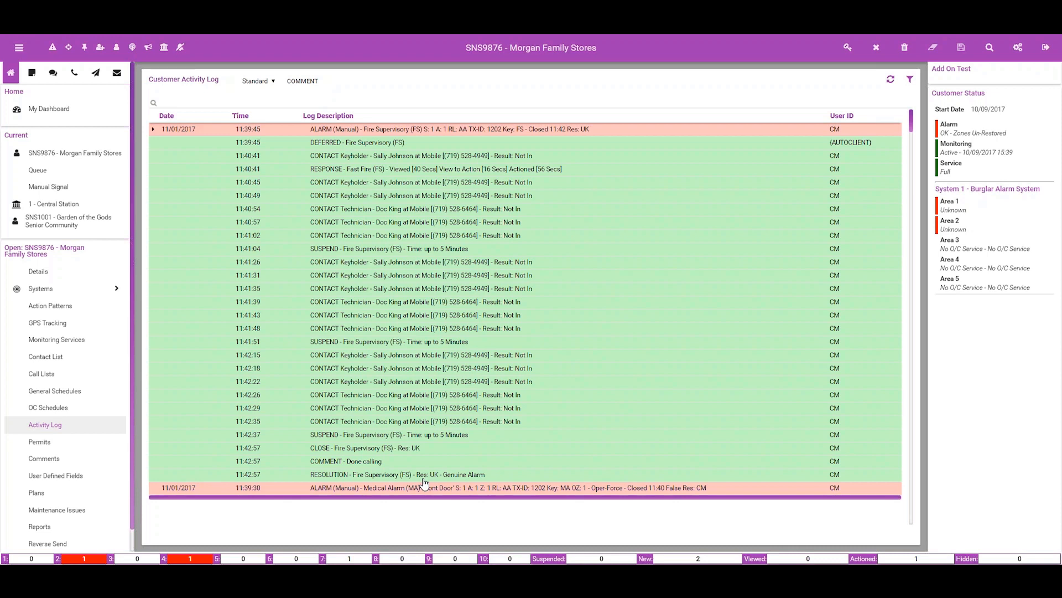
scroll(469, 410, down, 5)
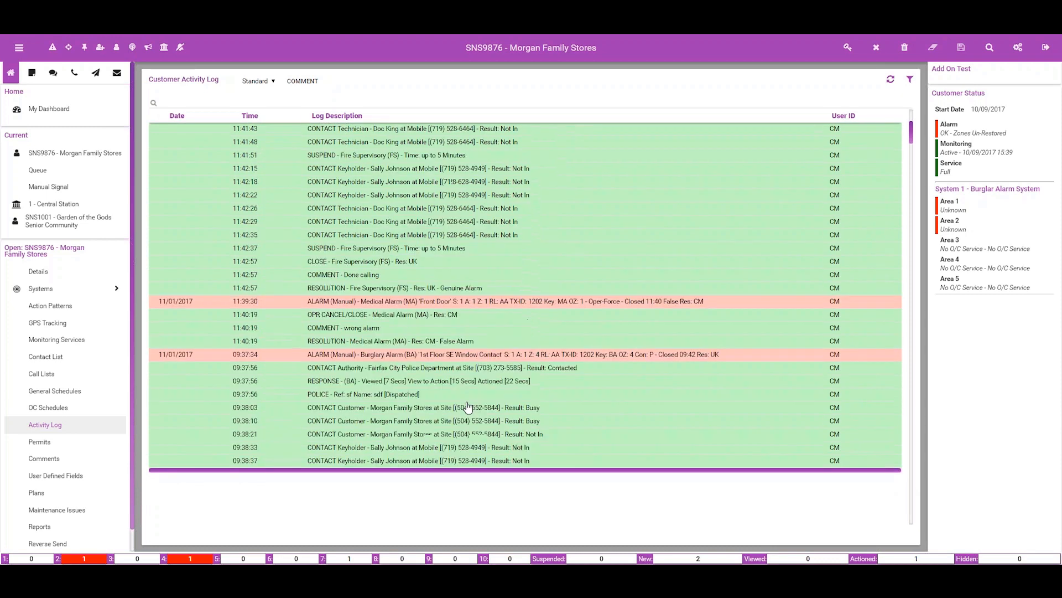
scroll(468, 407, down, 5)
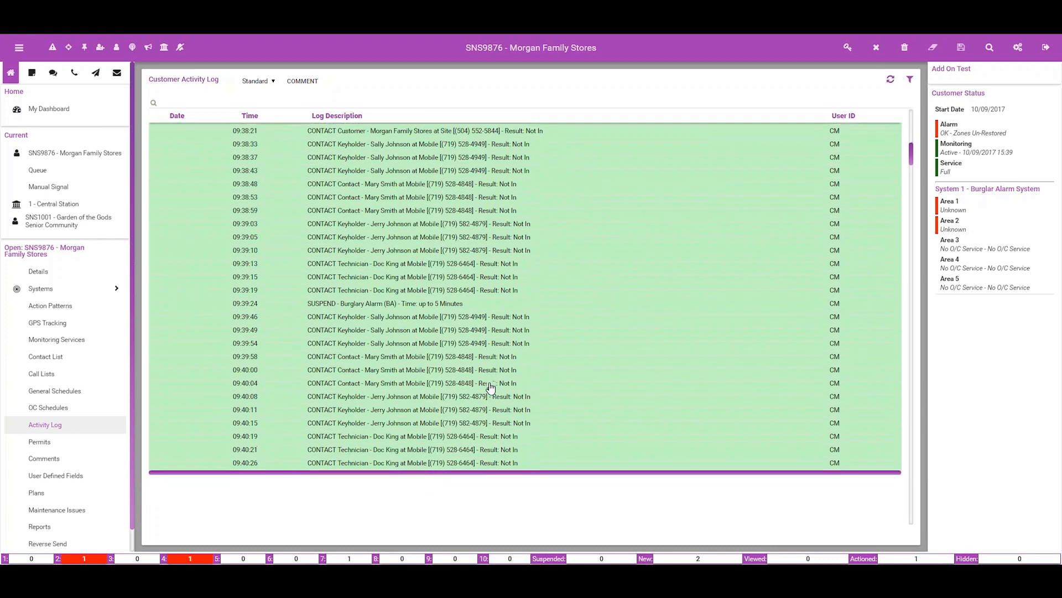
scroll(490, 386, down, 2)
scroll(490, 385, down, 2)
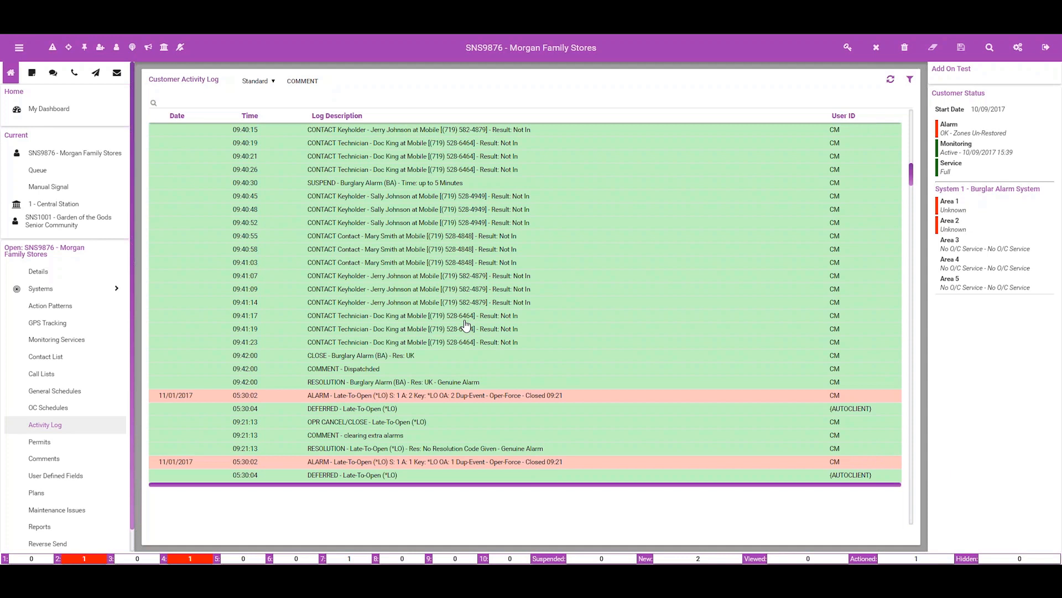
Search the activity log using Select All for the log record types, and review the Fire Supervisory alarm's script log entries
click(911, 79)
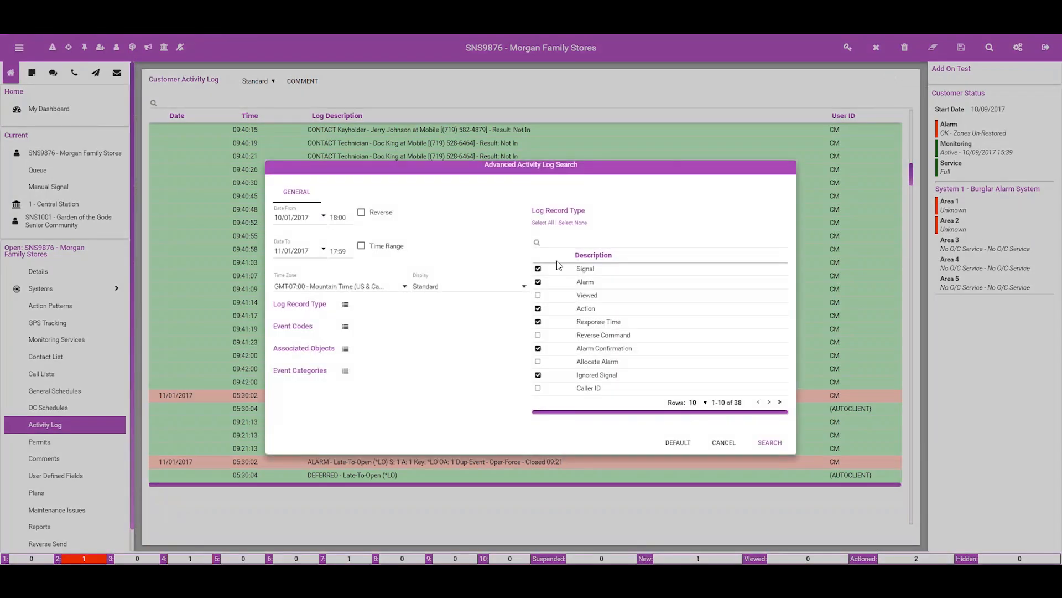
click(549, 226)
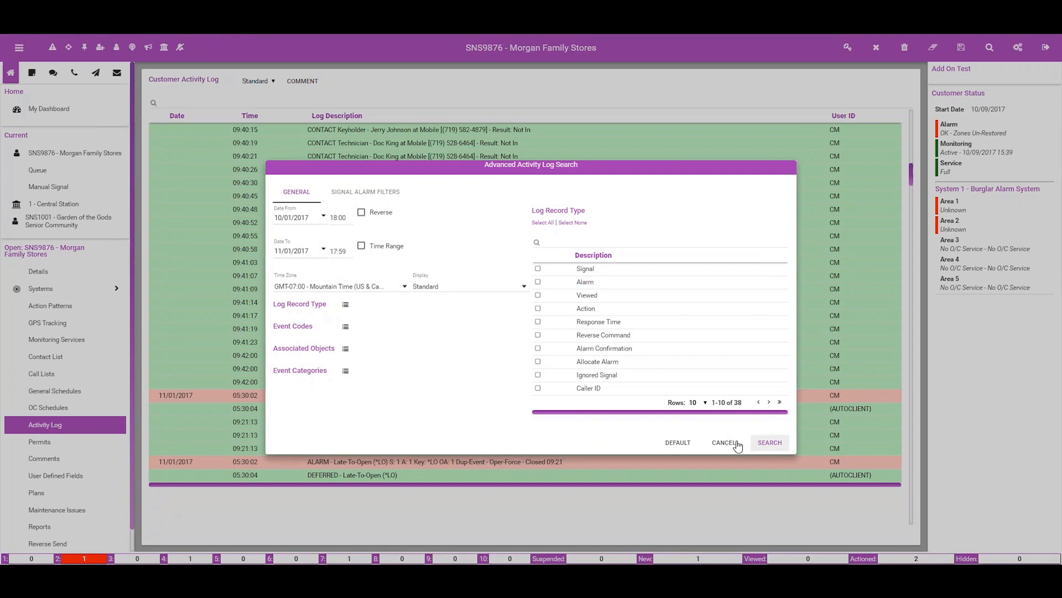
click(769, 442)
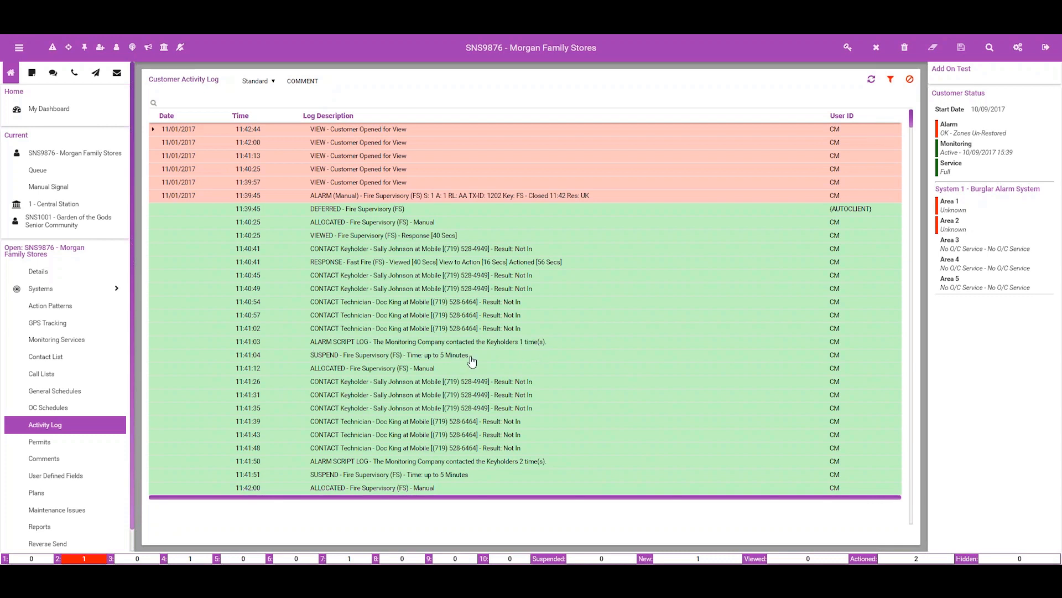
scroll(542, 418, down, 3)
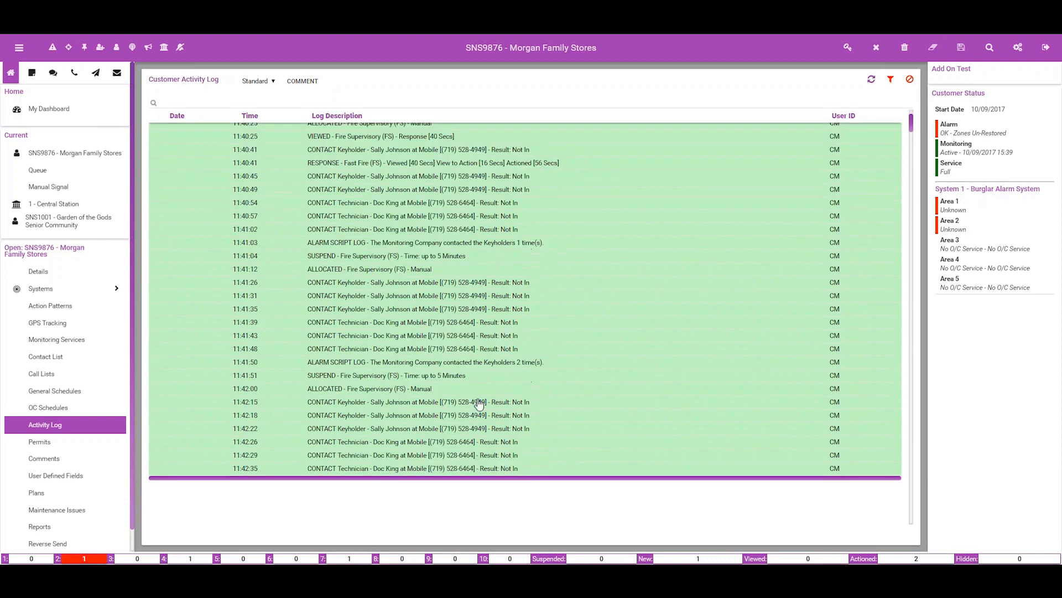
scroll(479, 404, down, 3)
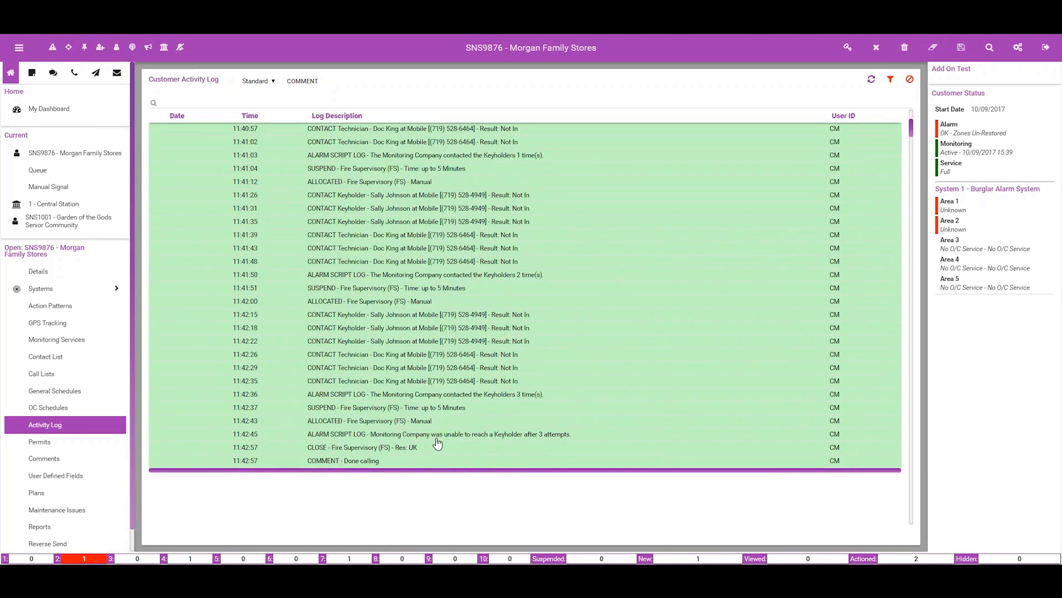
scroll(495, 443, down, 2)
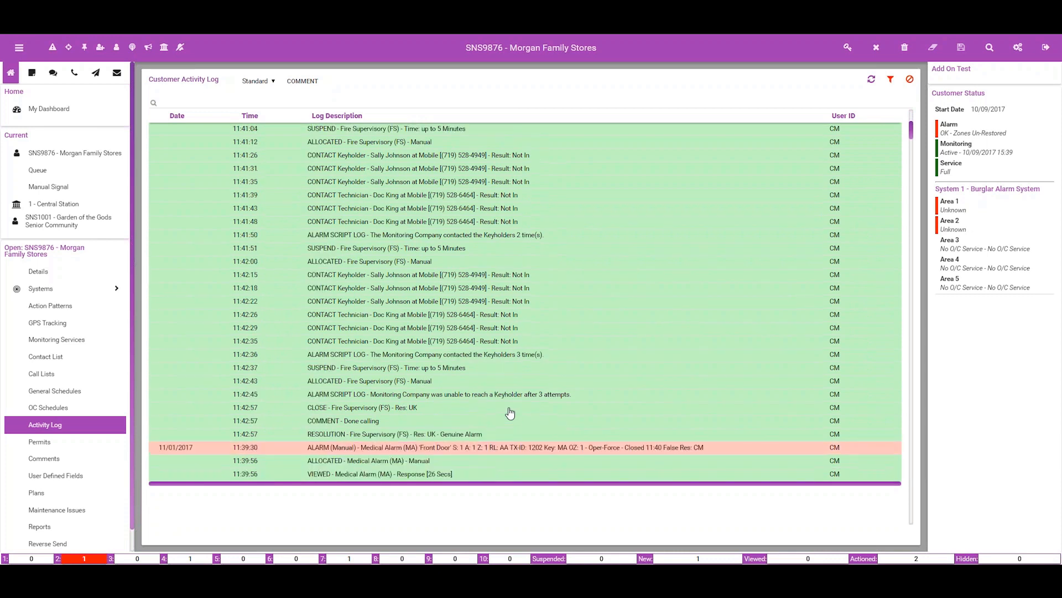